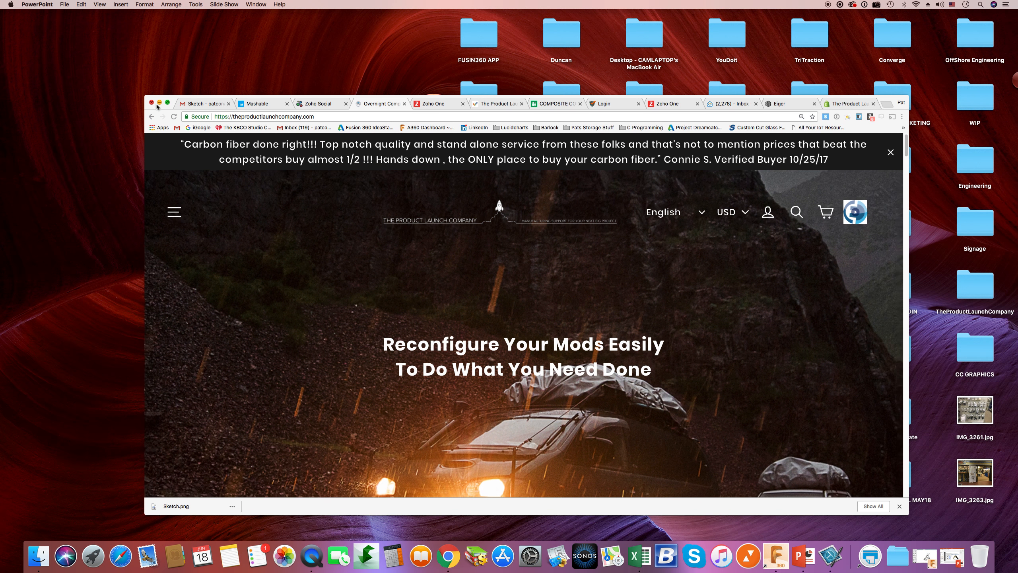
Switch to Fusion 360 and examine the catapult assembly, including its launch arm, trigger and wheeled base frame.
drag(170, 100, 135, 73)
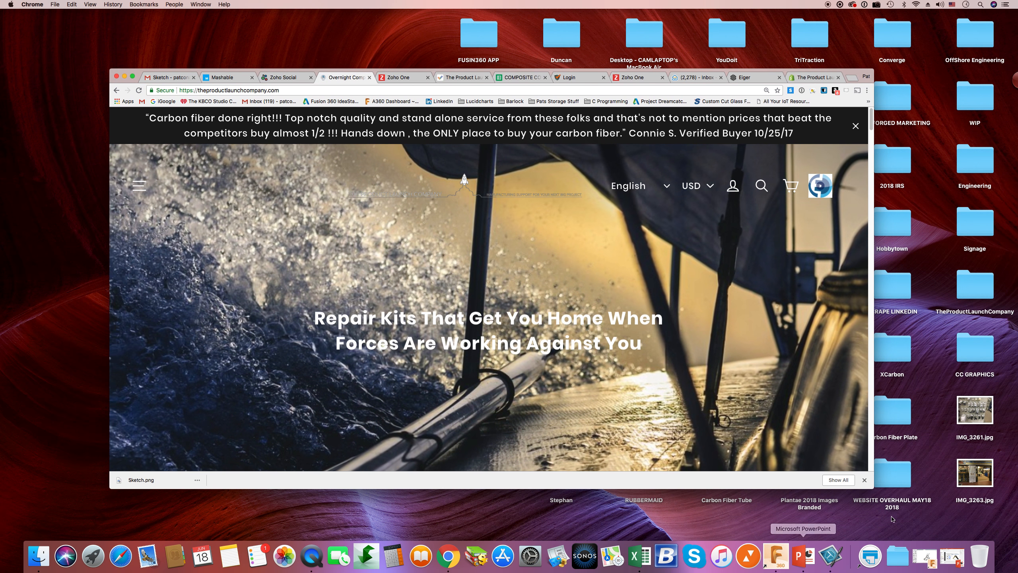
click(775, 557)
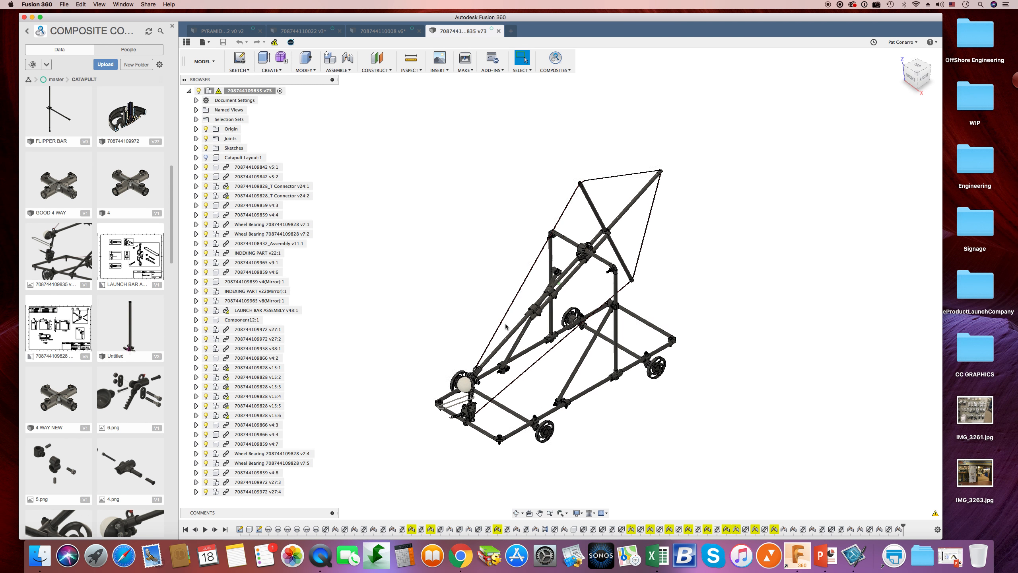
shift+middle_drag(581, 363, 529, 322)
scroll(532, 363, up, 5)
scroll(529, 321, up, 10)
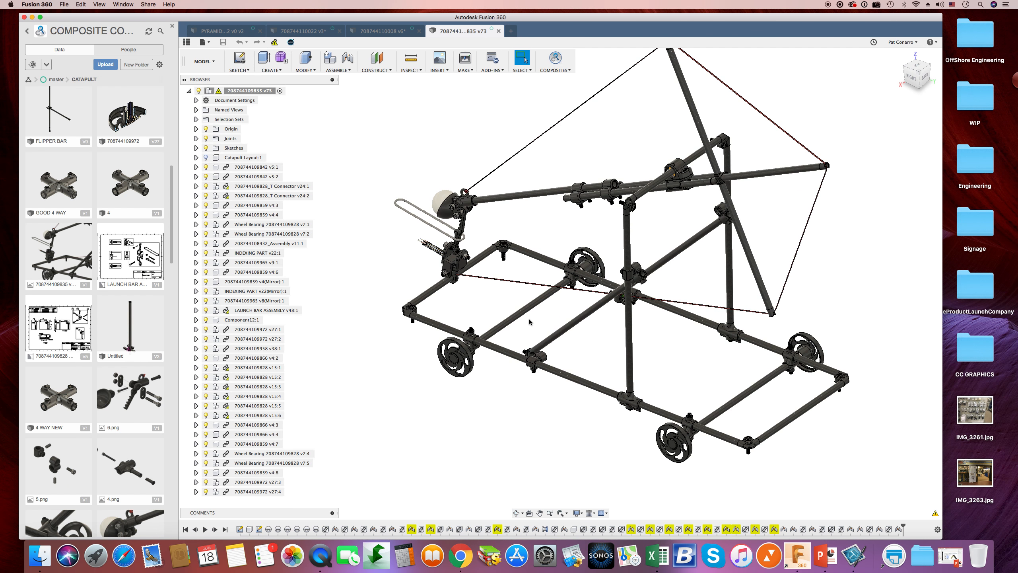
scroll(451, 209, up, 5)
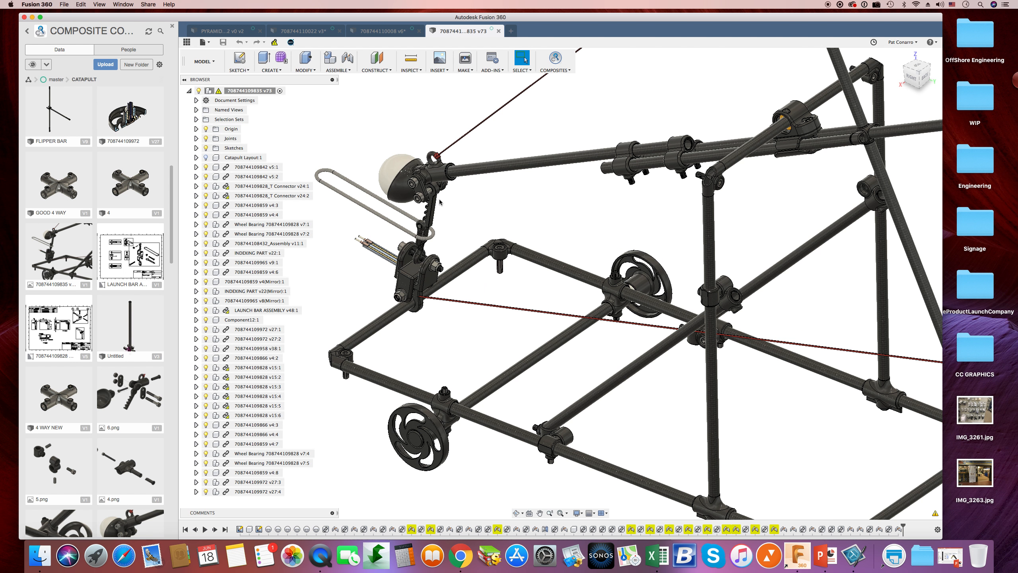
scroll(643, 308, down, 8)
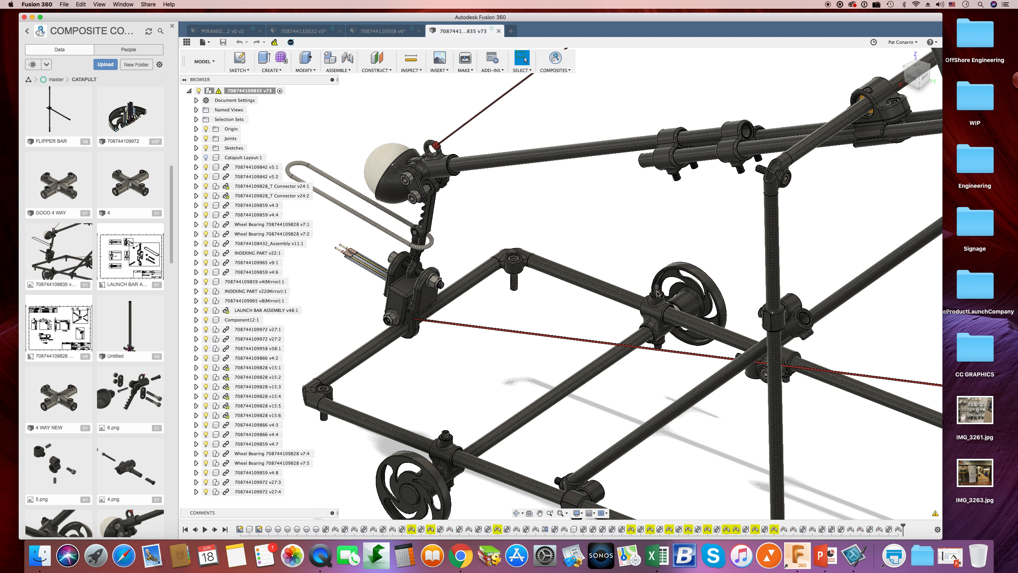
middle_drag(655, 292, 535, 289)
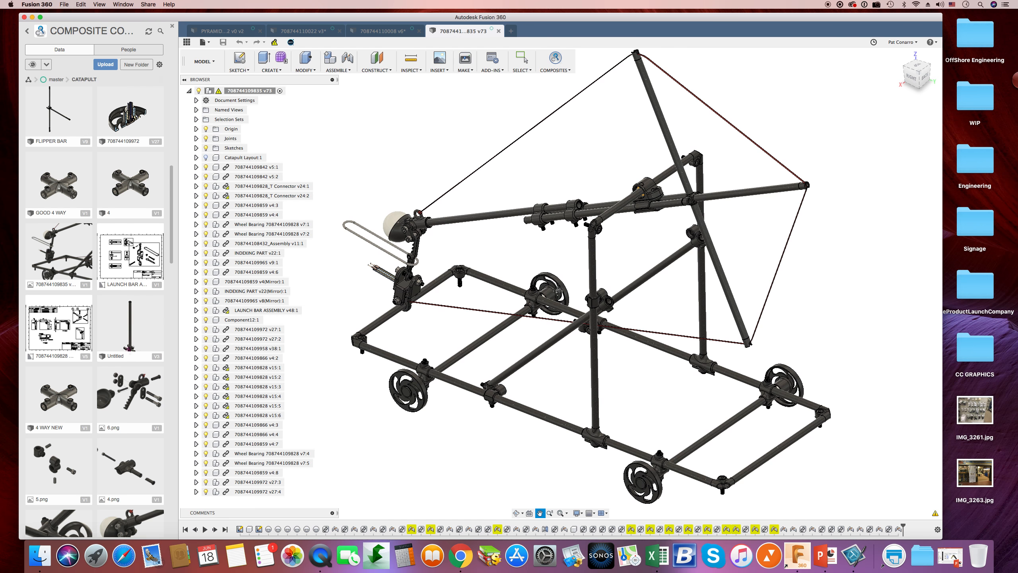
scroll(590, 299, down, 3)
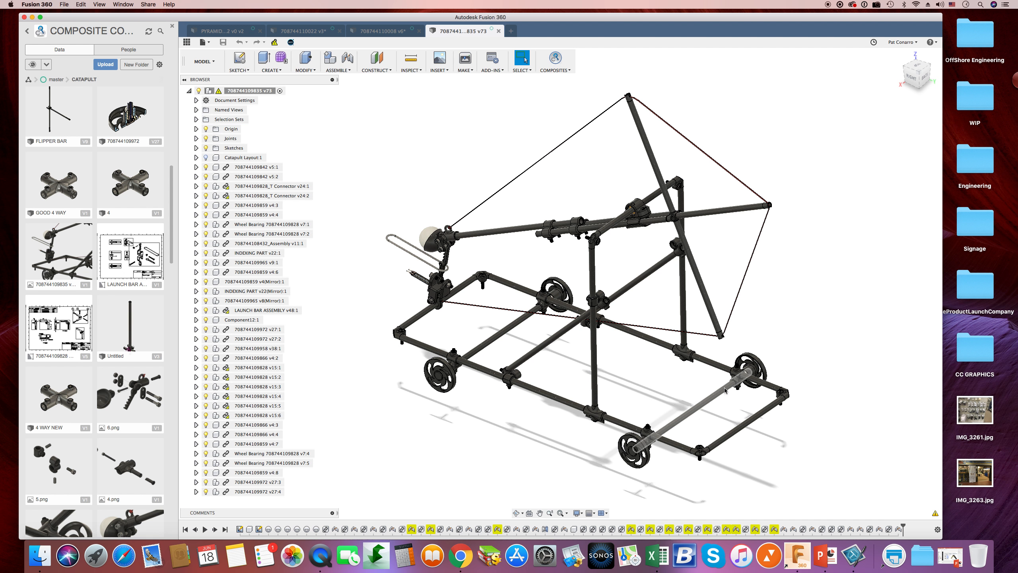
Switch to Chrome, open the COMPOSITE CONNECTOR JOB LIST spreadsheet, and select the UPC of the Catapult Assembly in row 184.
click(460, 555)
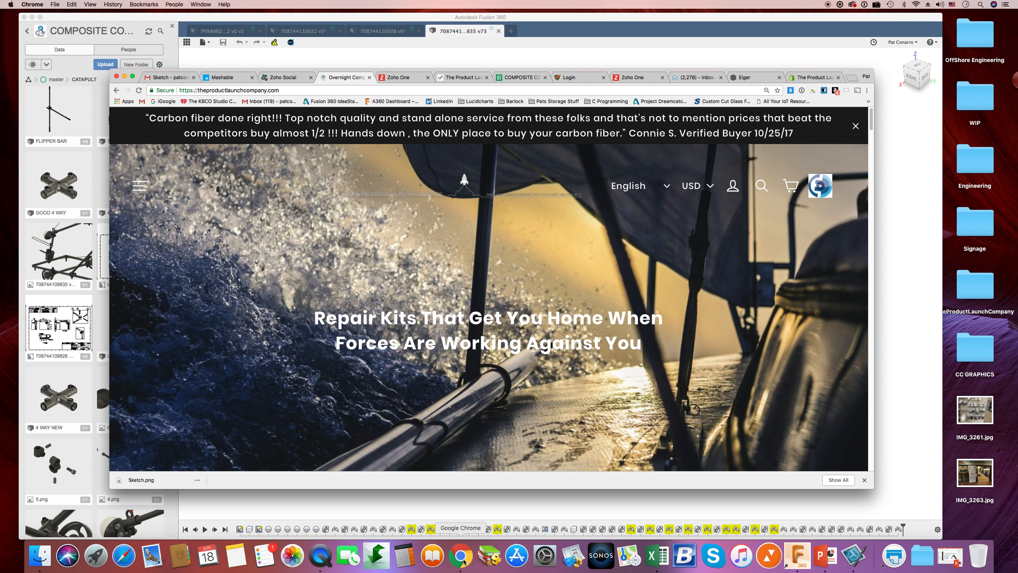
click(517, 77)
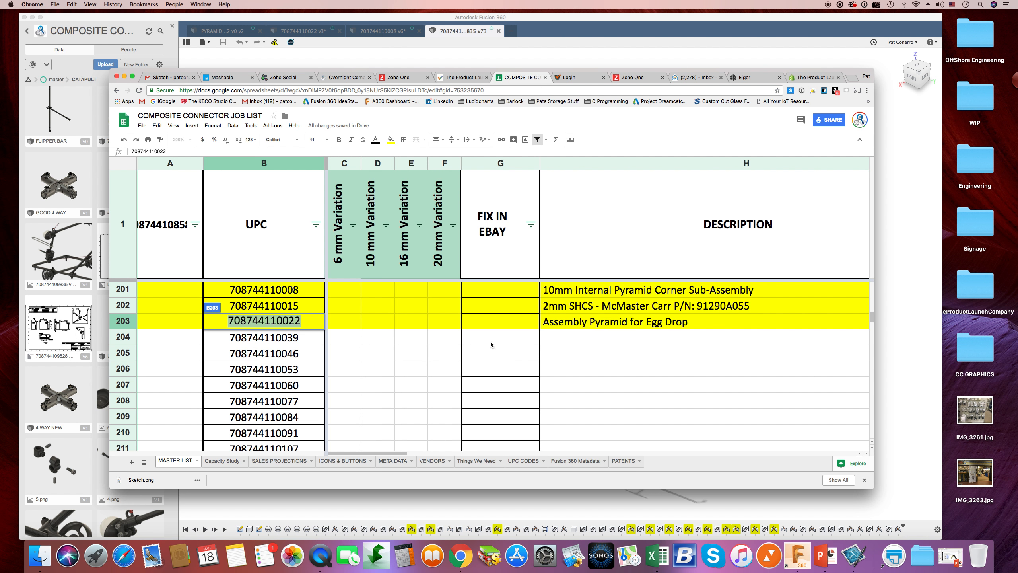
scroll(585, 386, up, 3)
scroll(584, 385, up, 4)
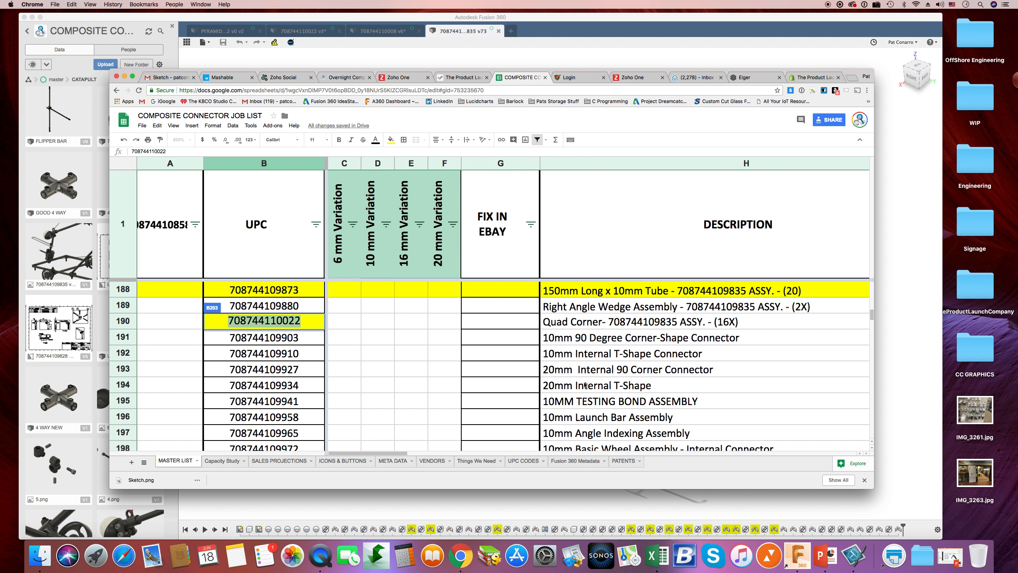
scroll(585, 385, up, 2)
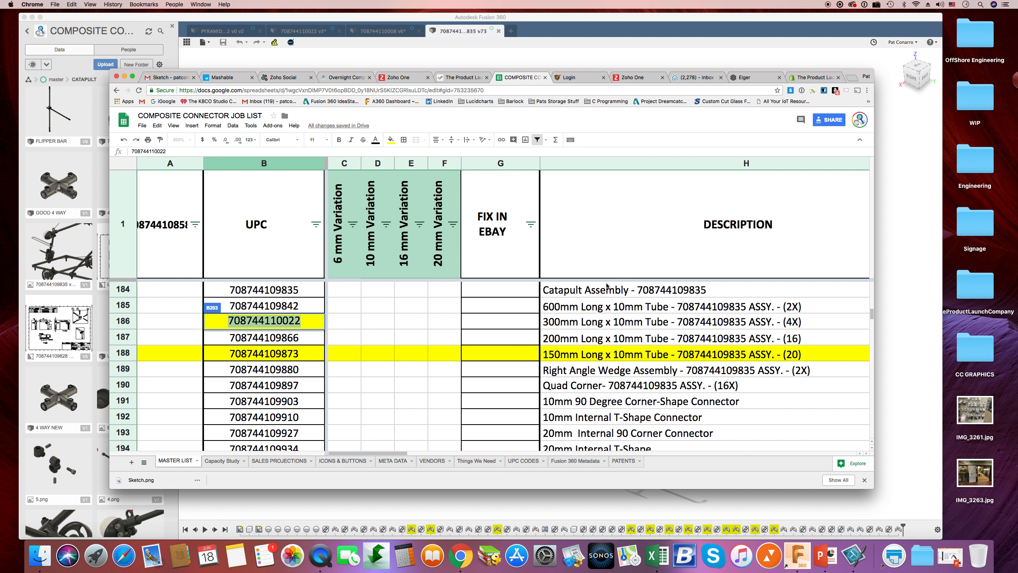
click(604, 289)
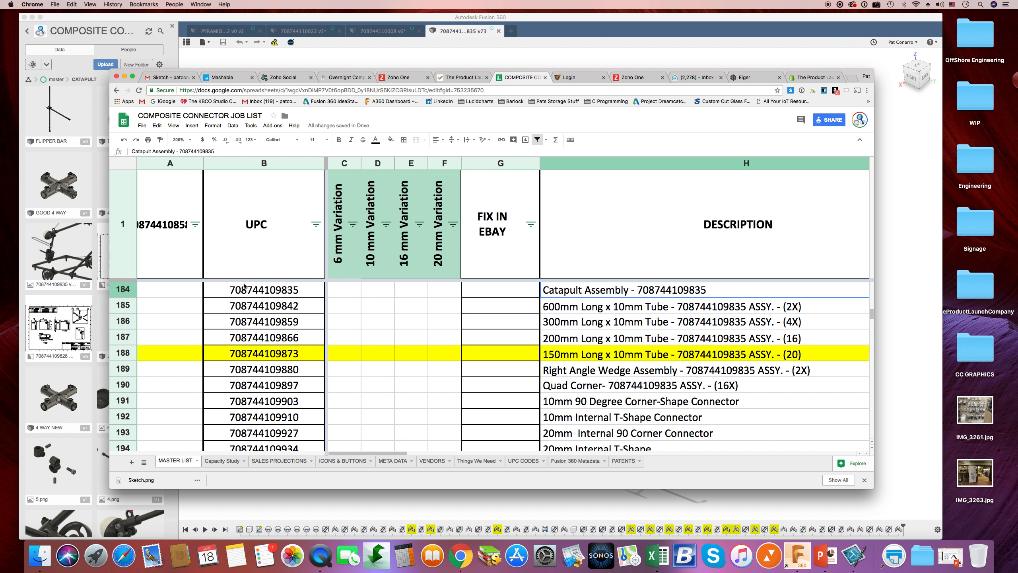
click(295, 292)
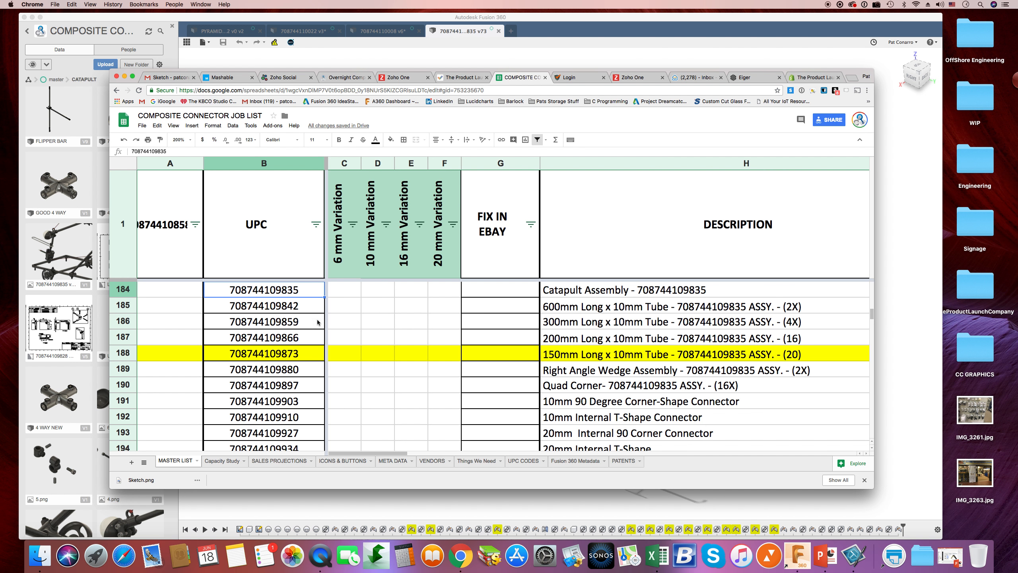
Look through the UPCs and descriptions in the master list above and below the Catapult Assembly row.
scroll(631, 412, down, 5)
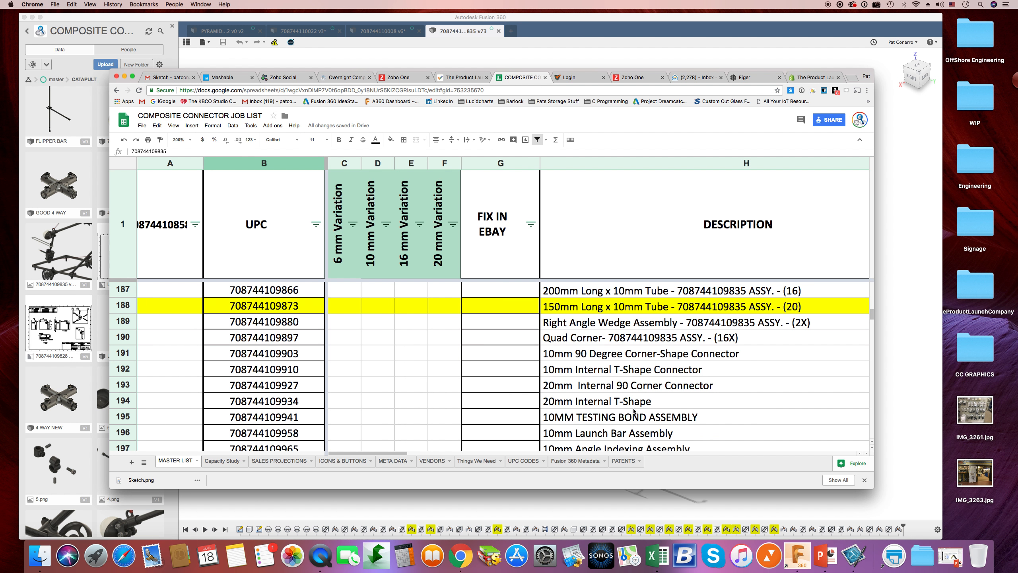
scroll(628, 413, down, 2)
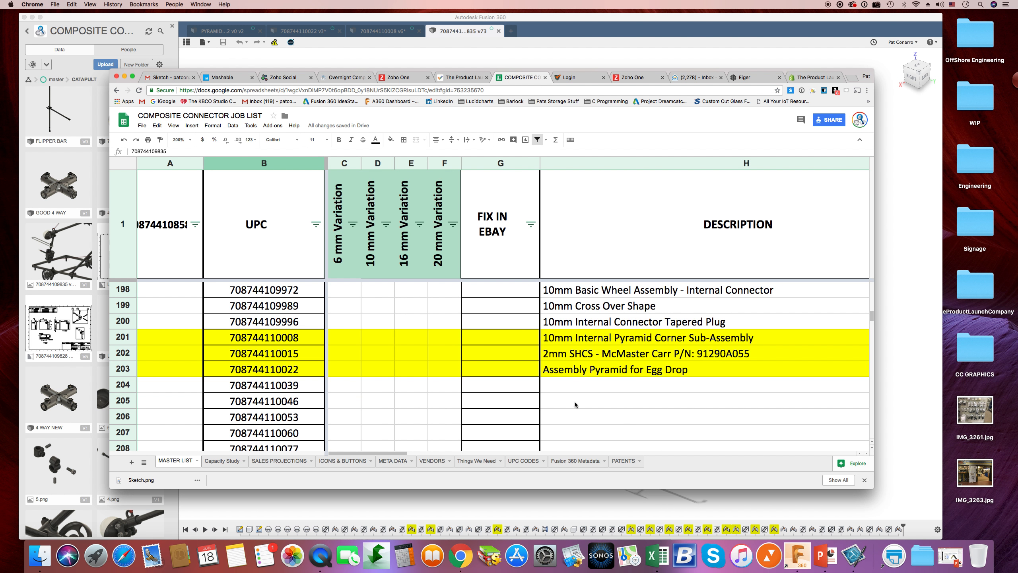
scroll(428, 371, up, 8)
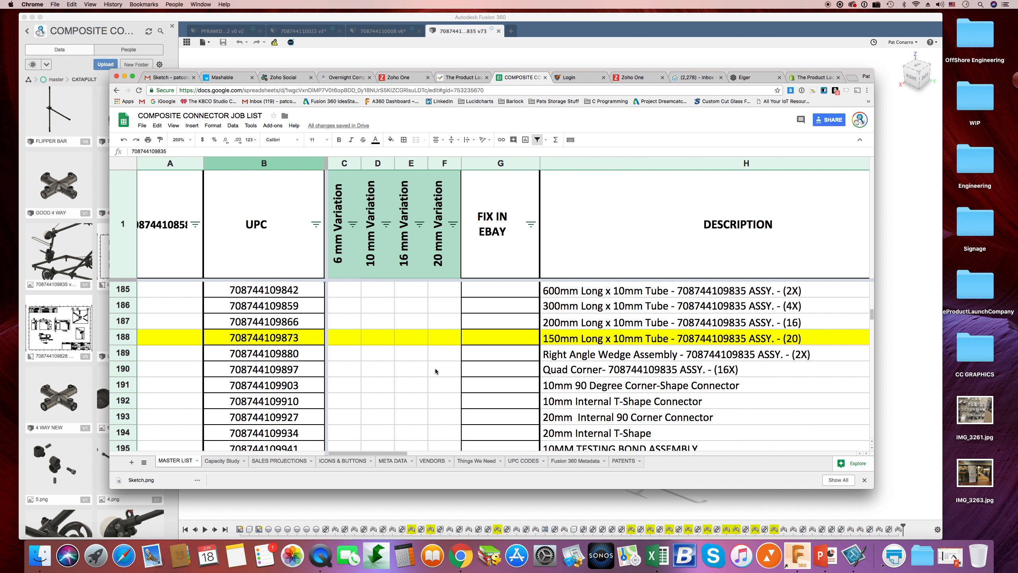
scroll(472, 366, up, 1)
scroll(472, 366, down, 1)
scroll(472, 366, up, 3)
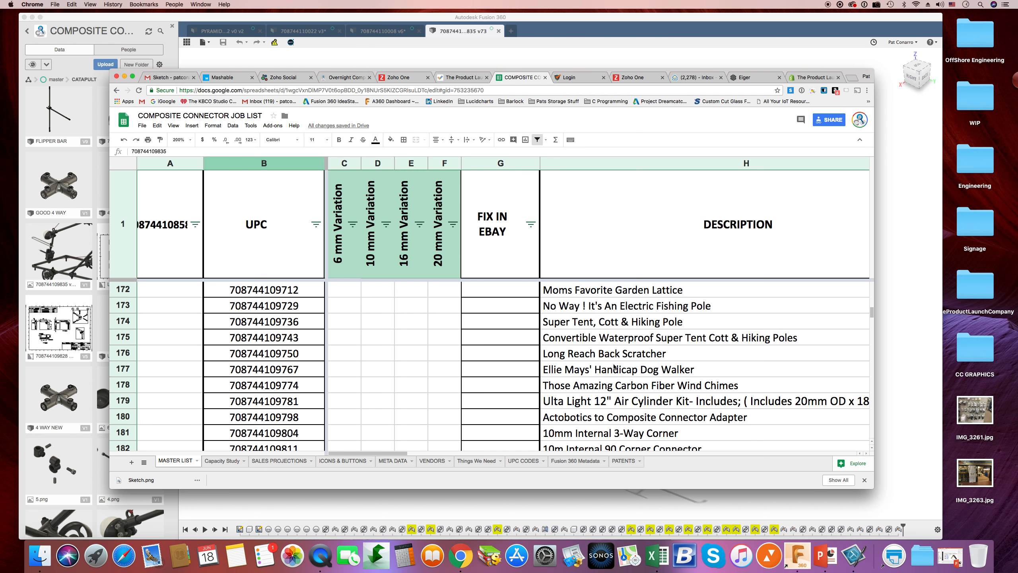
scroll(613, 368, down, 1)
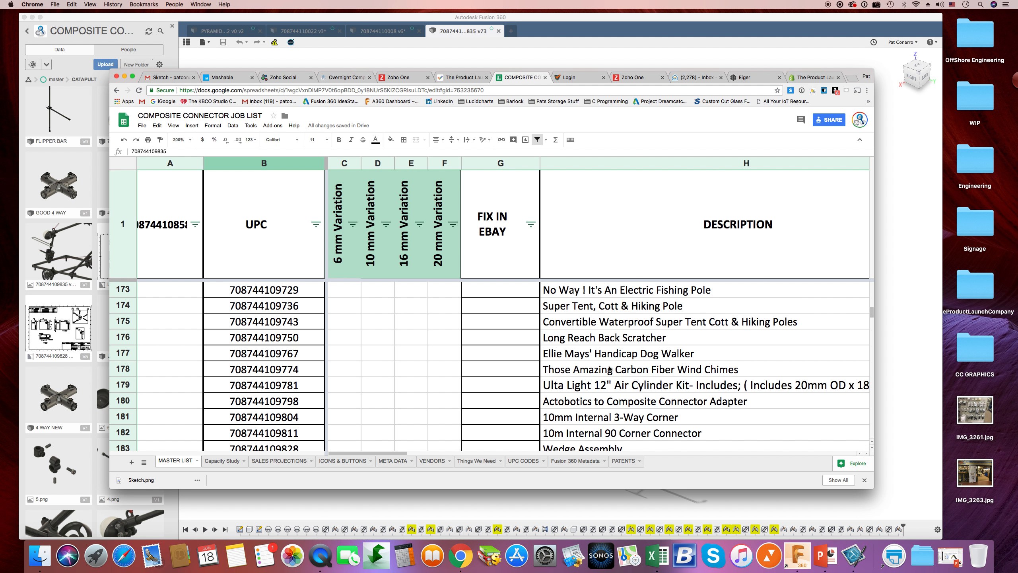
scroll(610, 369, down, 3)
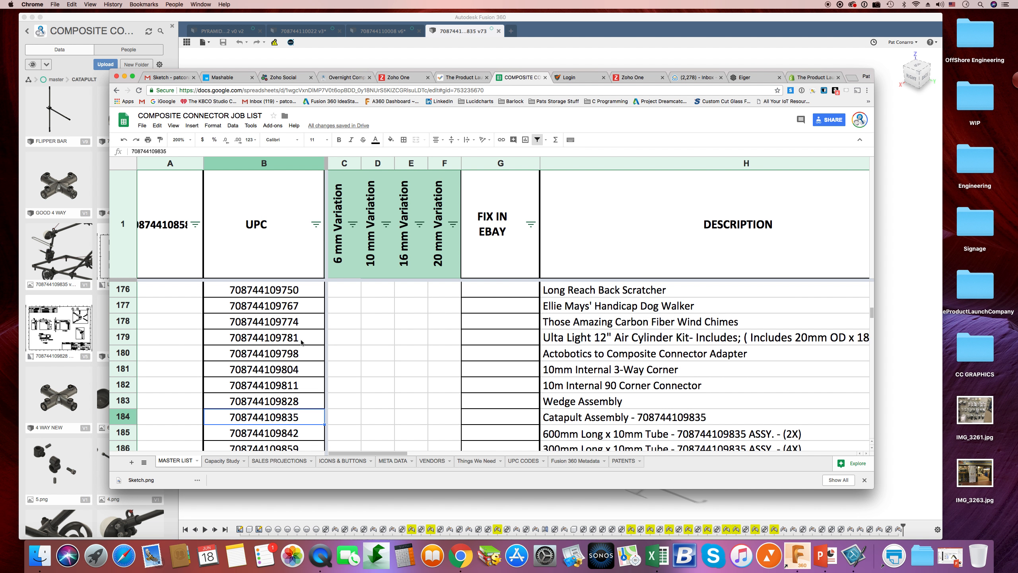
Highlight the entire Catapult Assembly row, row 184, with a yellow fill.
click(649, 417)
click(268, 418)
click(124, 416)
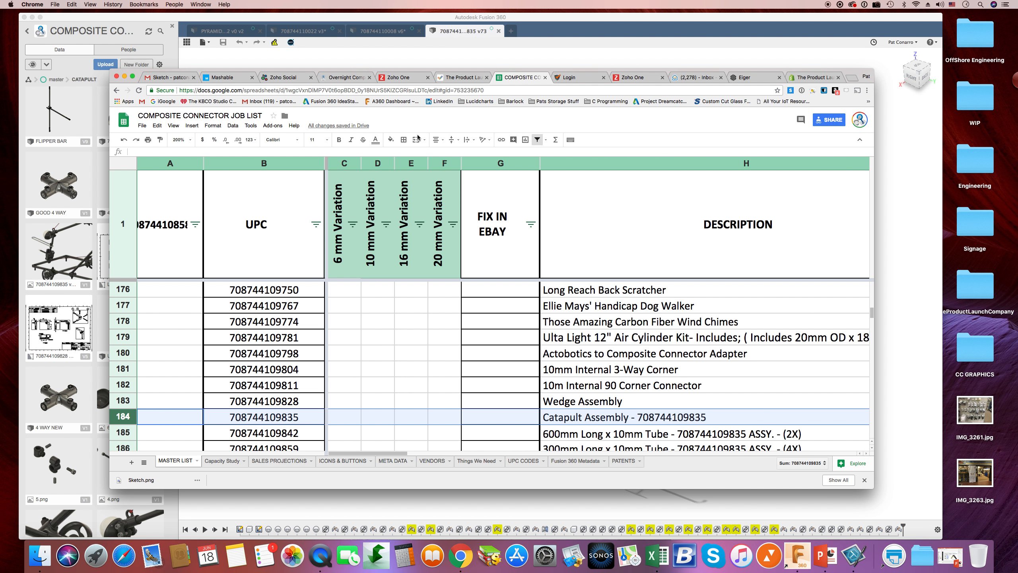
click(391, 139)
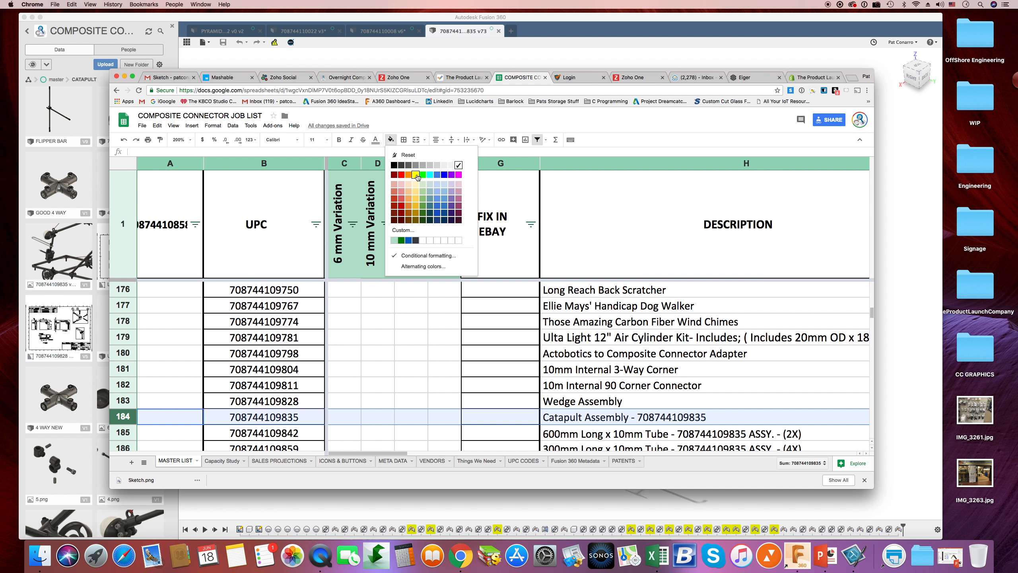
click(416, 175)
scroll(589, 366, down, 2)
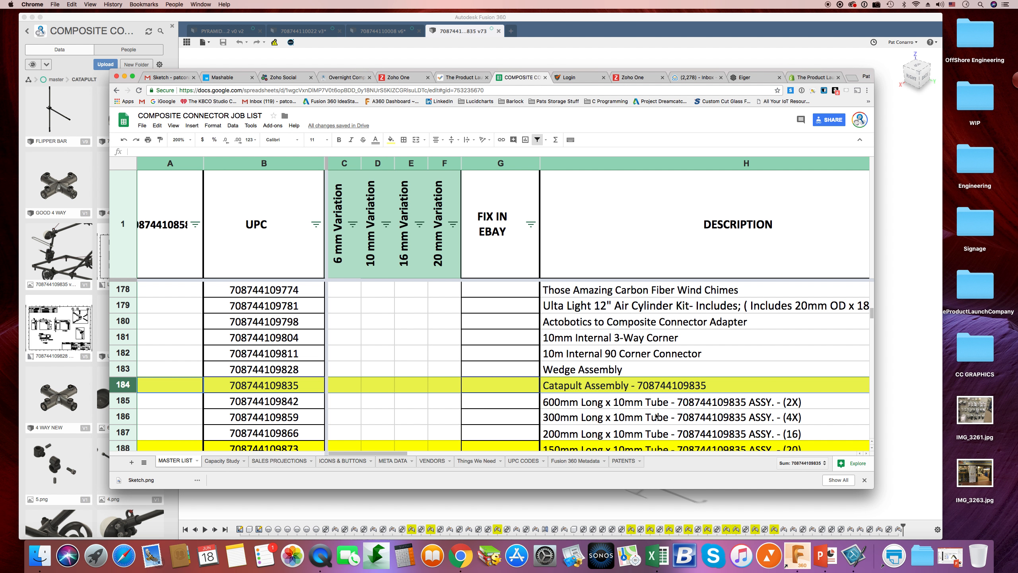
scroll(656, 416, down, 2)
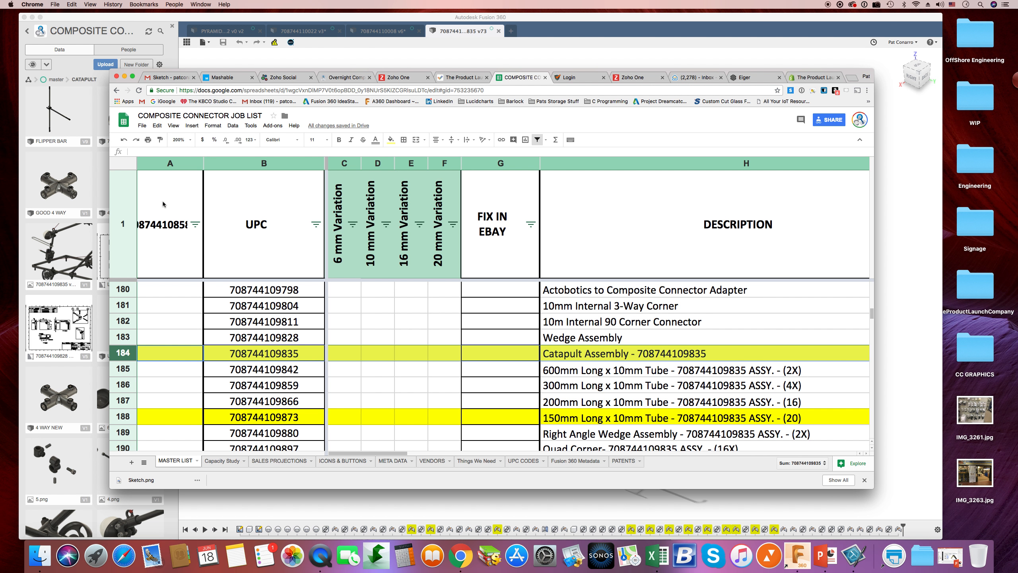
Switch to Fusion 360, go up to the project's master folder, and look through its subfolders.
click(72, 154)
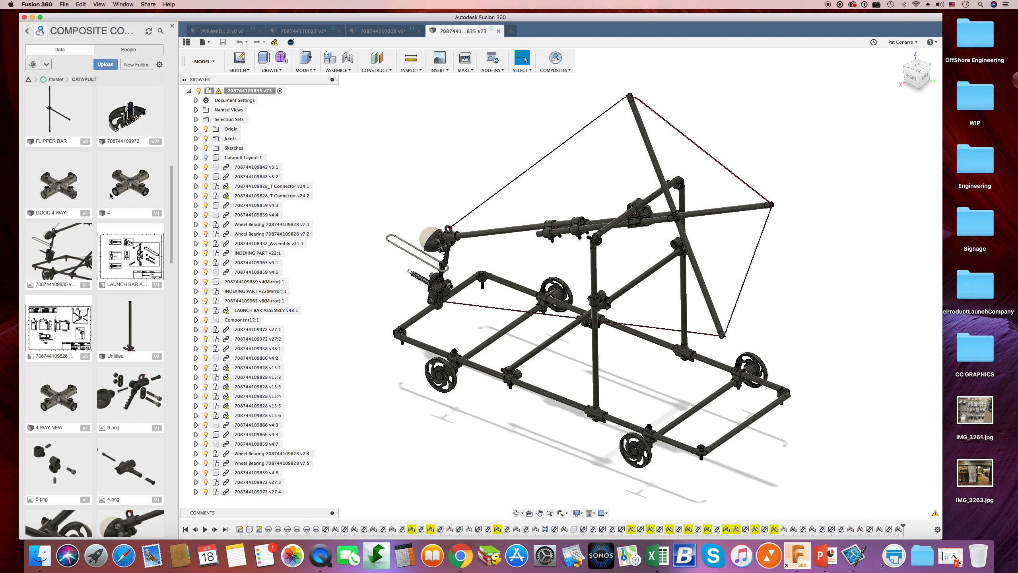
click(56, 81)
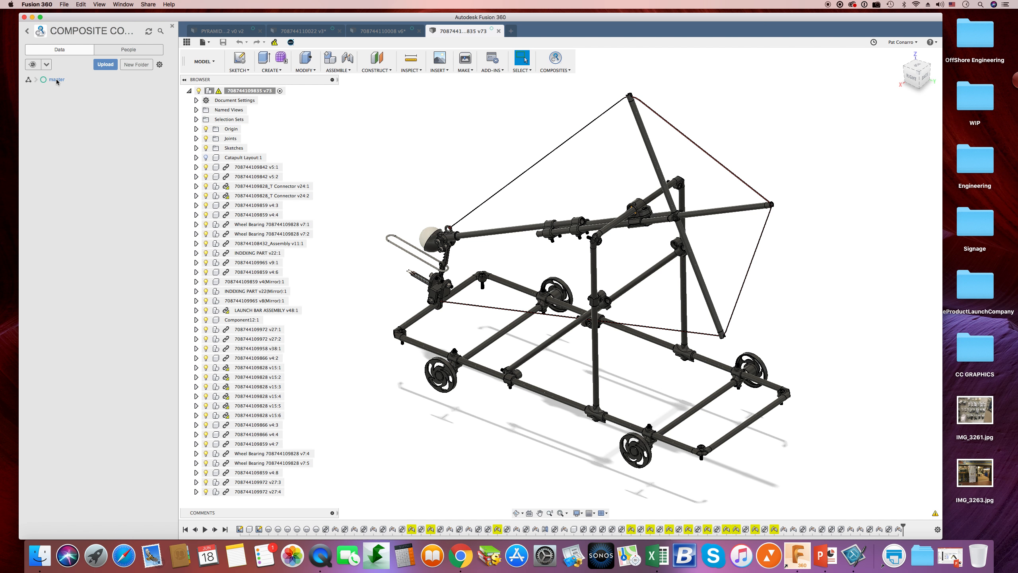
scroll(99, 281, down, 5)
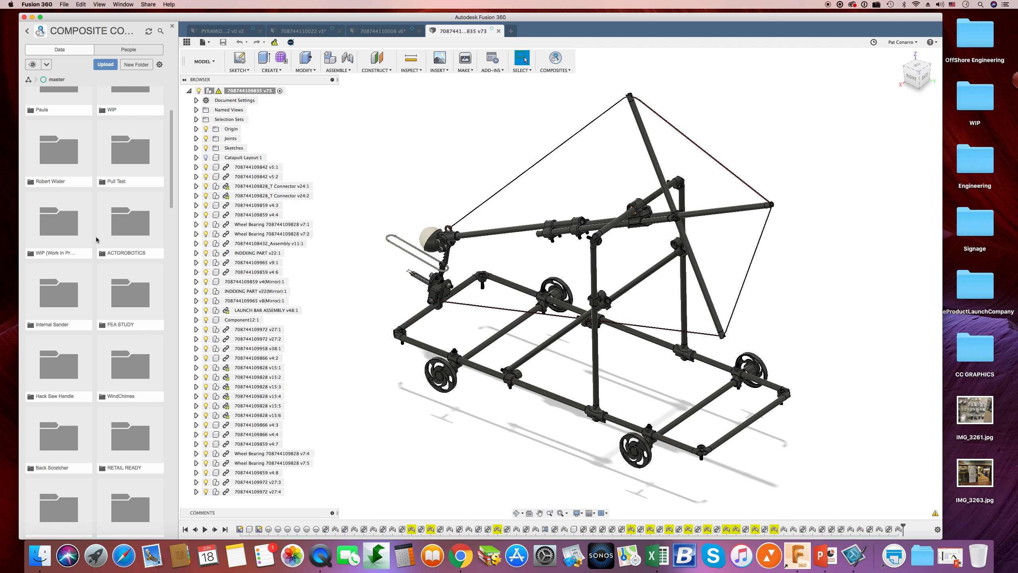
scroll(99, 340, up, 8)
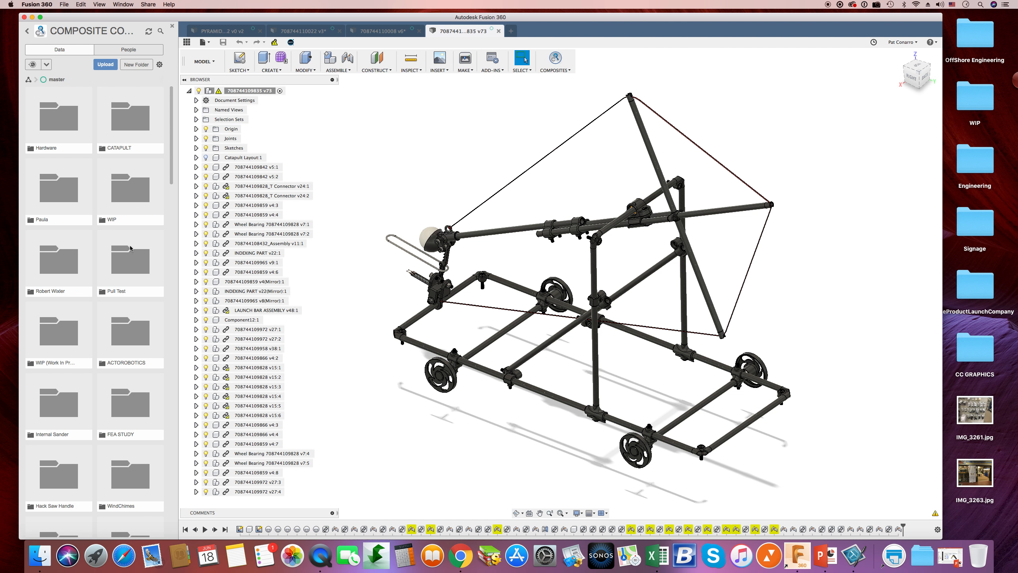
scroll(116, 261, down, 12)
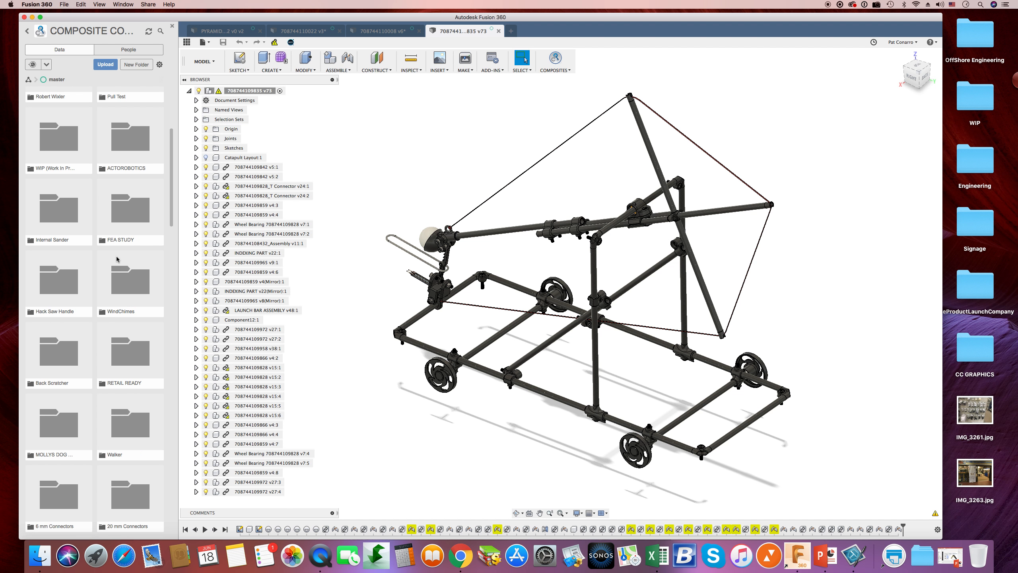
scroll(117, 261, down, 5)
scroll(133, 309, down, 8)
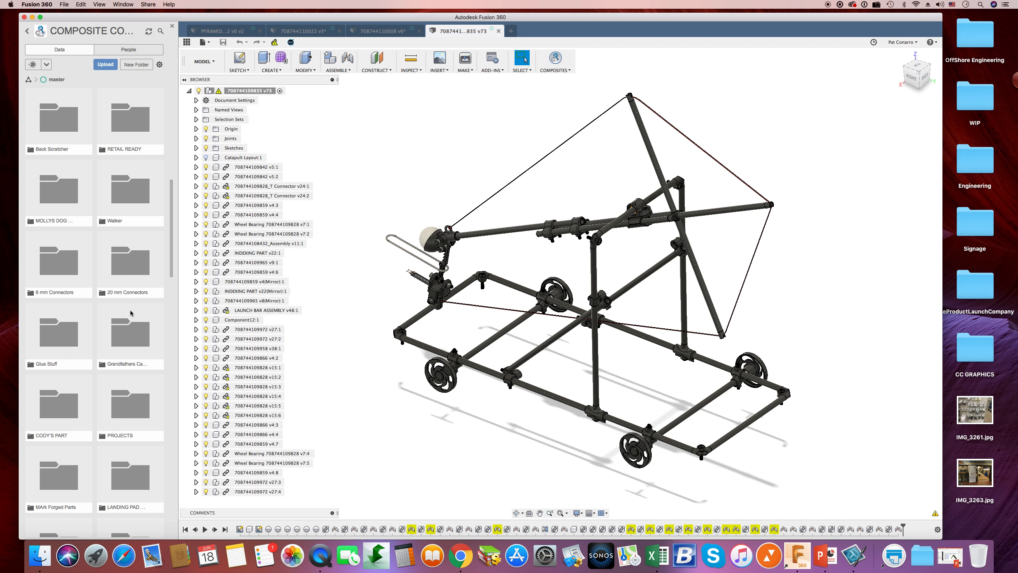
scroll(120, 350, down, 1)
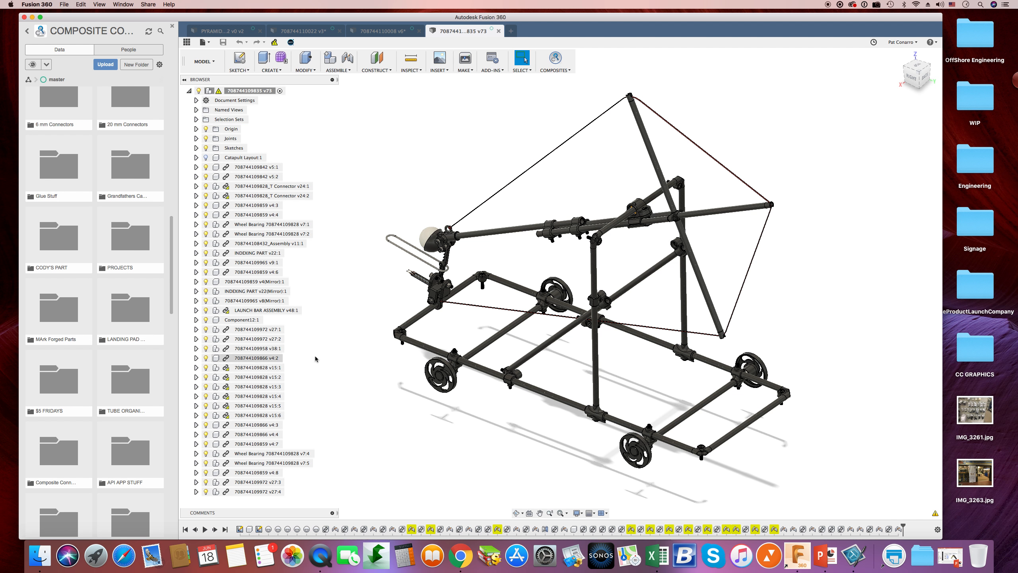
Open the Round Tube folder inside the project's 10 mm Connectors folder.
scroll(523, 338, up, 1)
scroll(523, 338, up, 1)
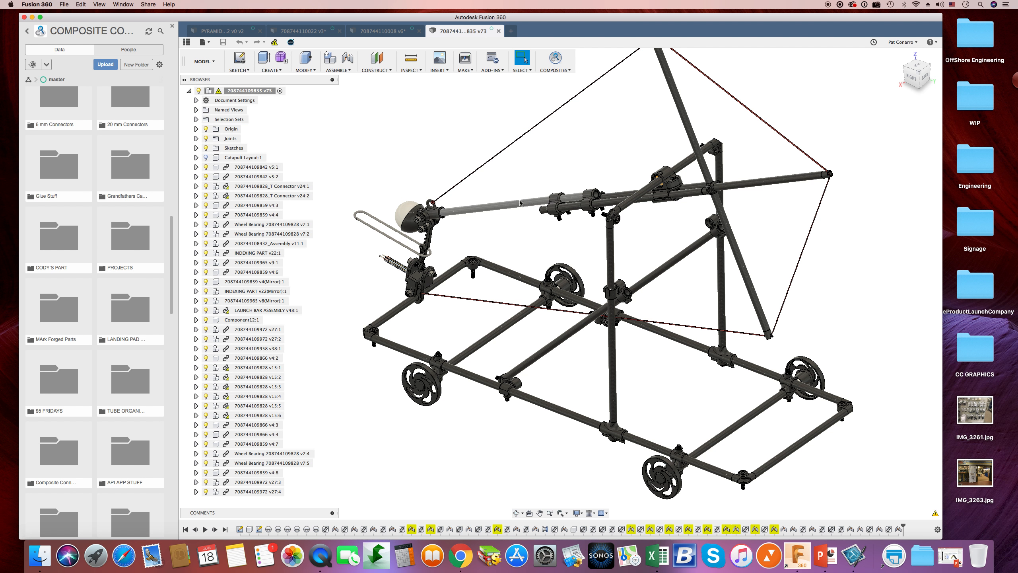
scroll(131, 320, down, 10)
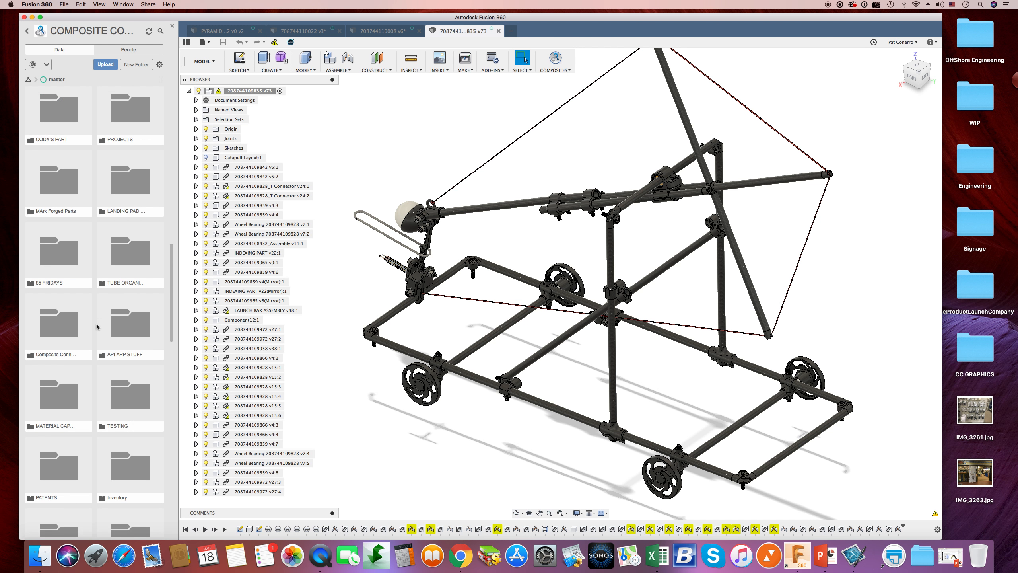
scroll(95, 338, down, 10)
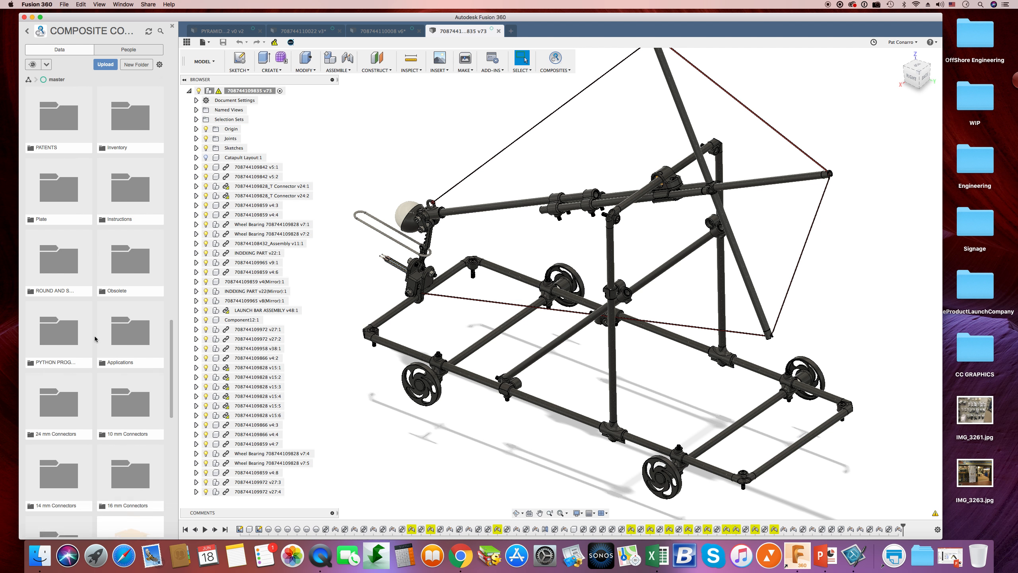
click(132, 204)
double_click(129, 201)
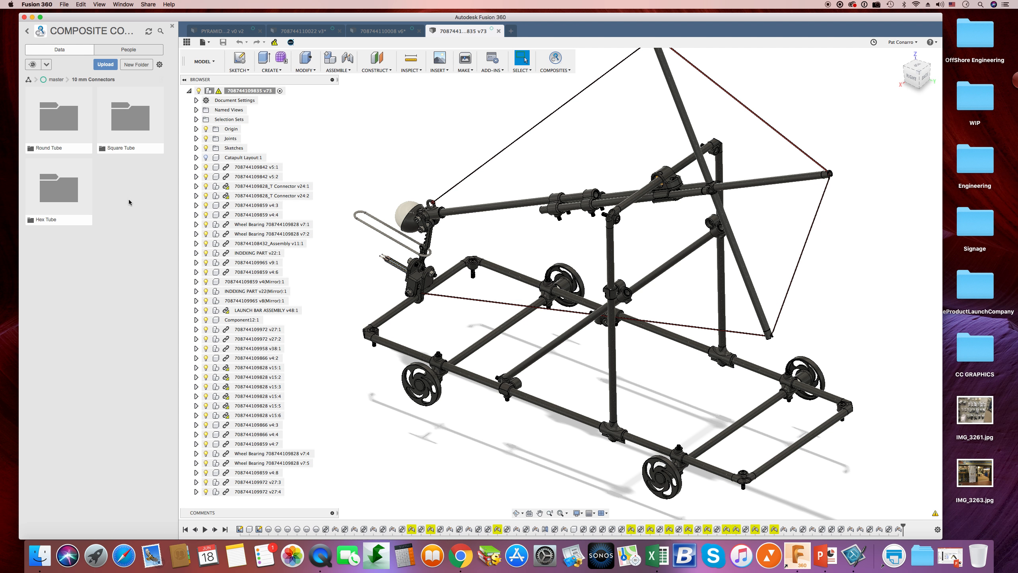
double_click(64, 126)
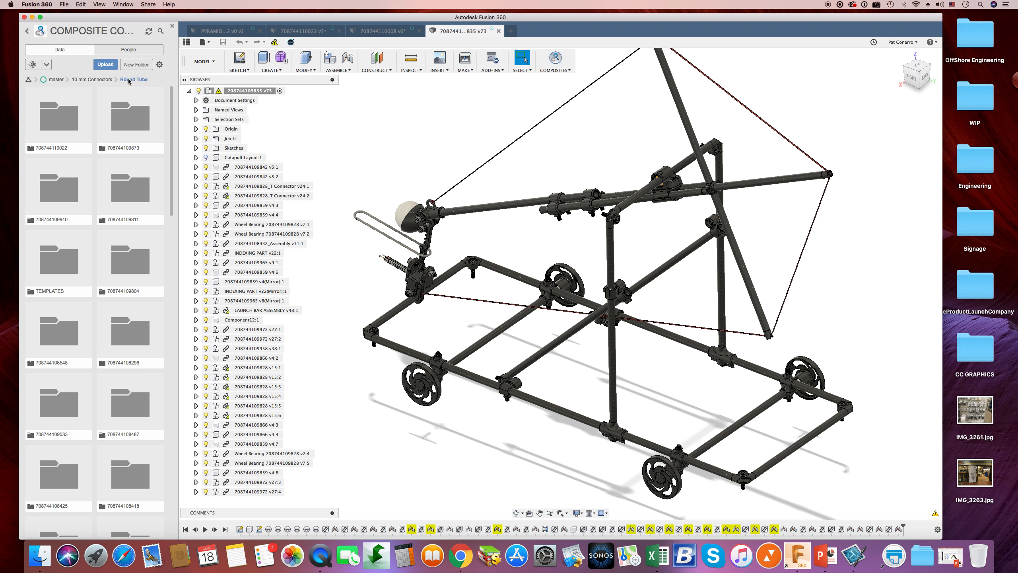
click(134, 64)
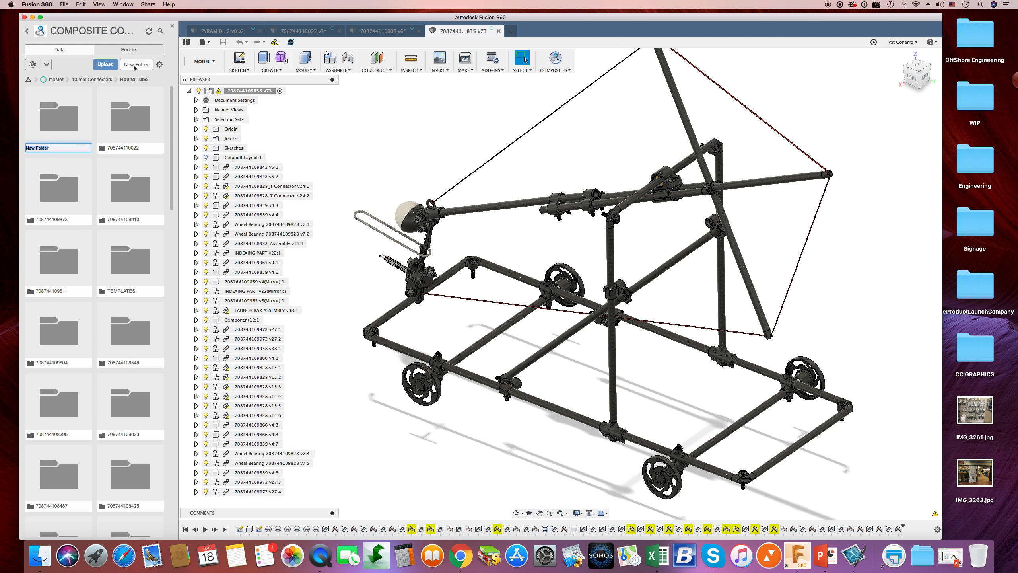
click(59, 147)
drag(55, 149, 29, 147)
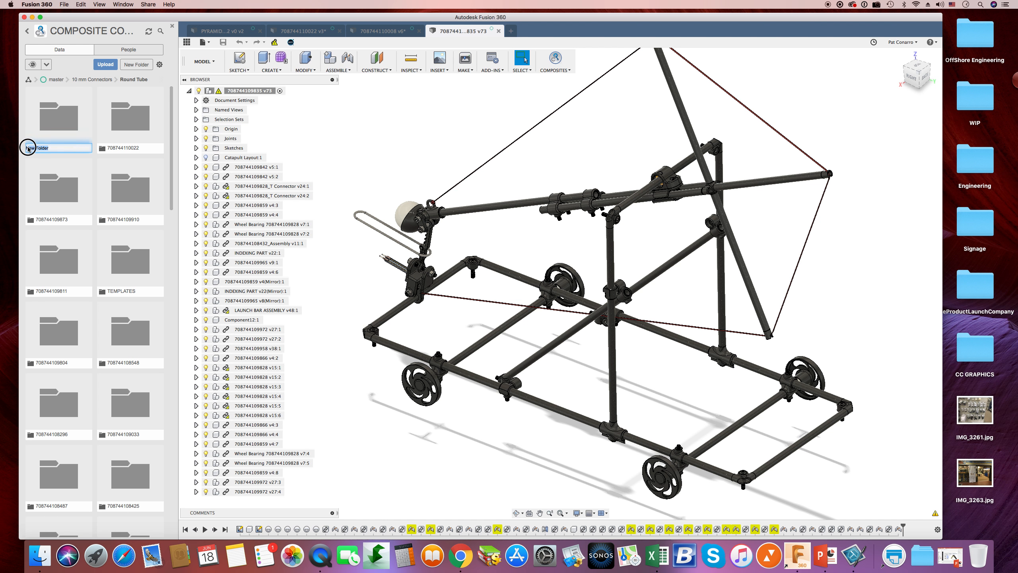
text(708744109835)
key(Return)
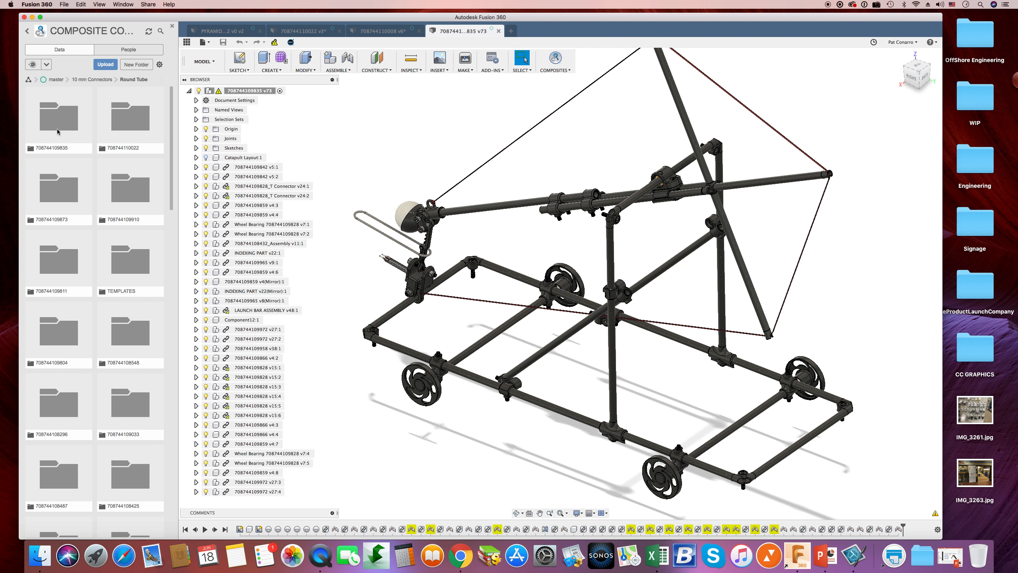
double_click(59, 128)
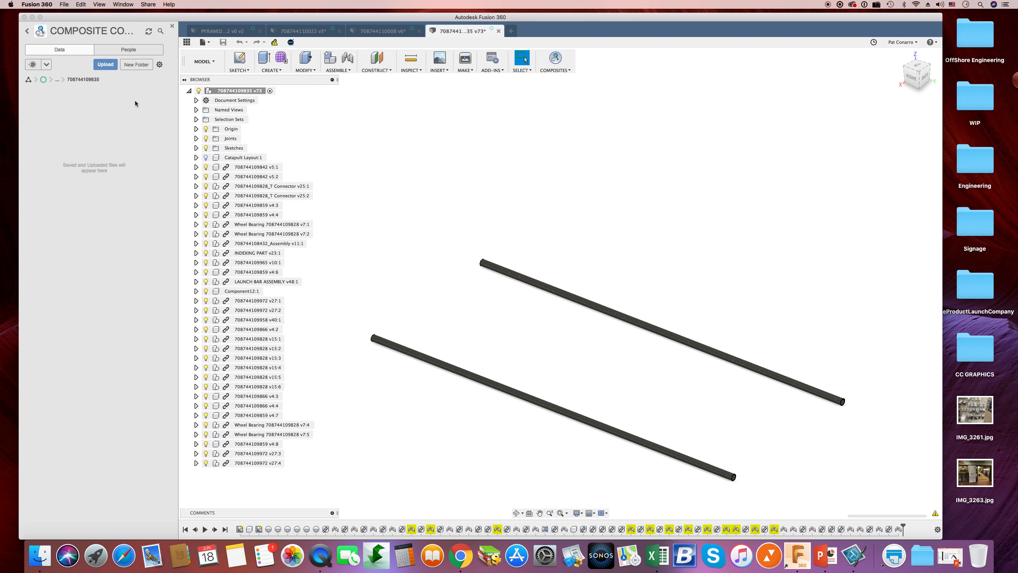
Close the catapult assembly, switch to the PYRAMIDSHAPE design, and view the pyramid from the top.
click(499, 32)
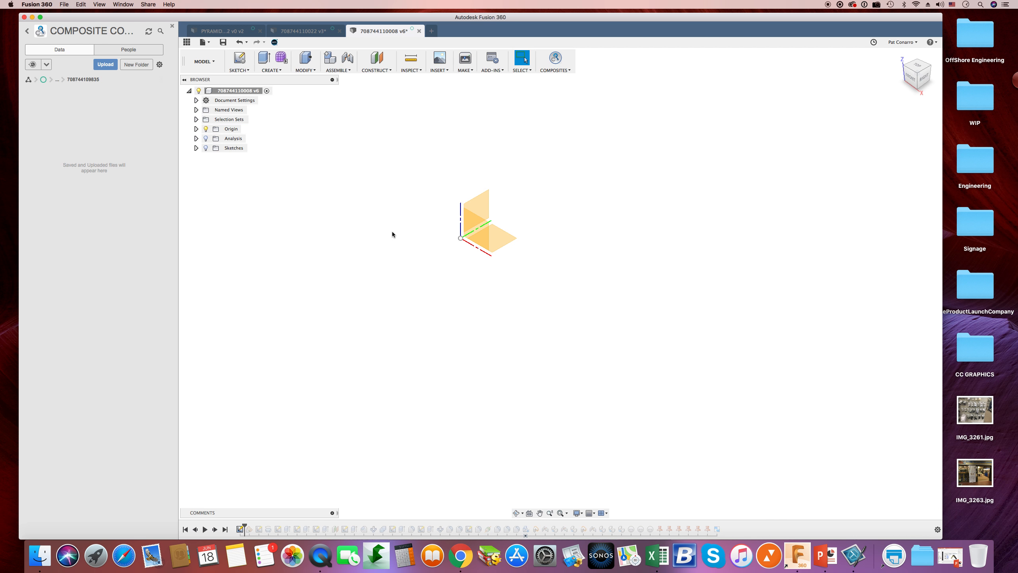
click(234, 32)
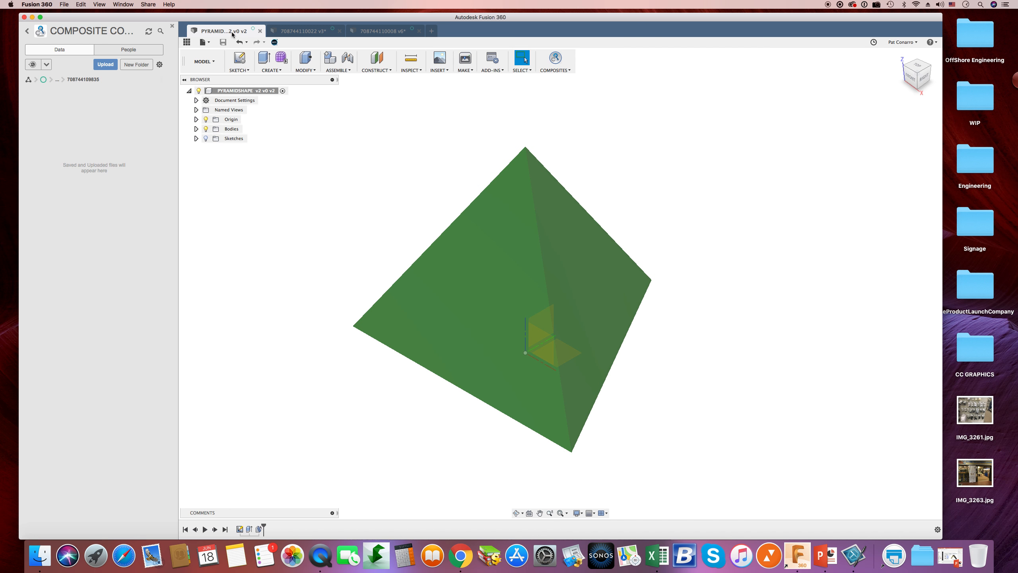
click(509, 223)
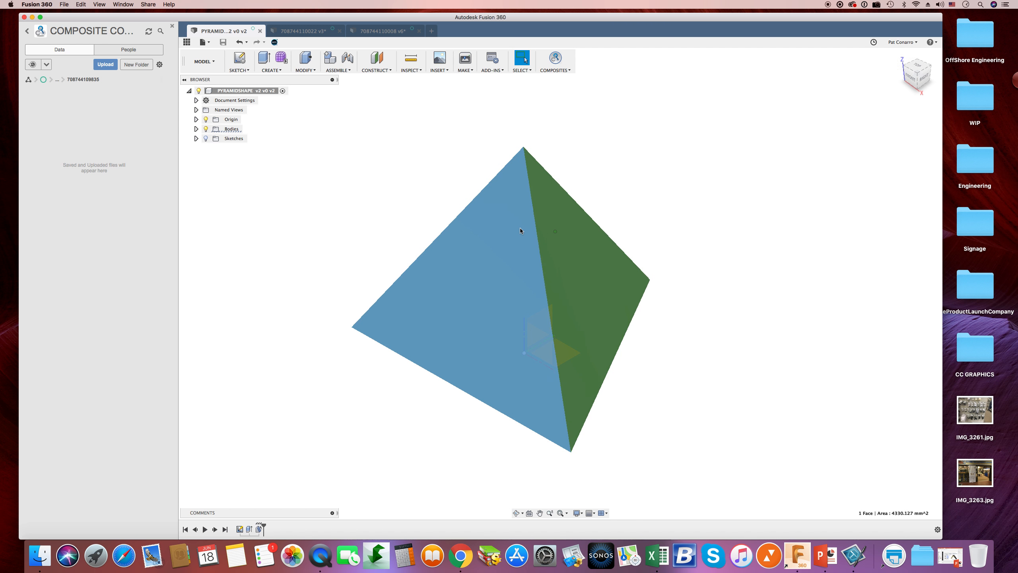
shift+middle_drag(521, 231, 906, 80)
click(318, 234)
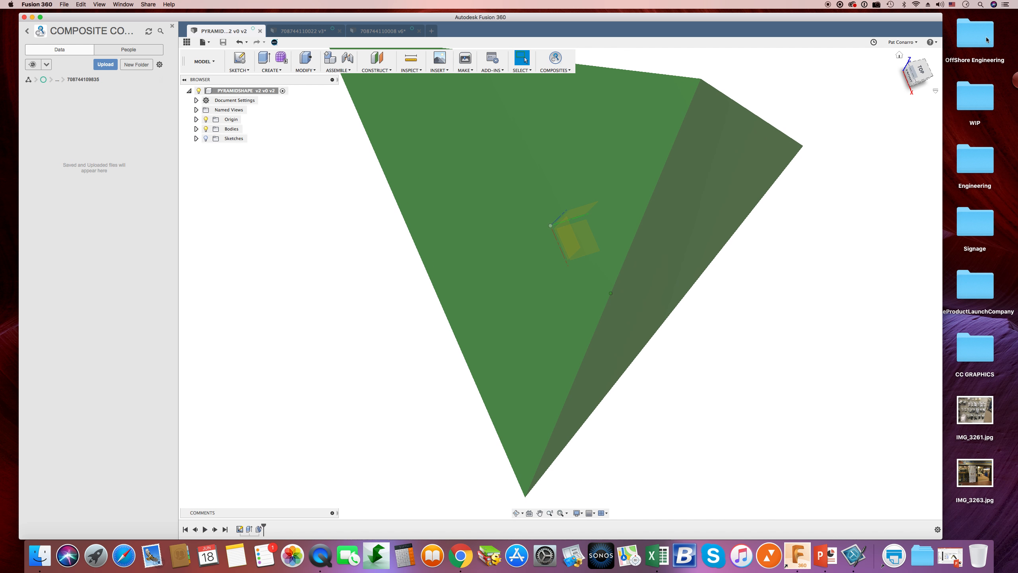
click(923, 72)
middle_drag(767, 143, 656, 224)
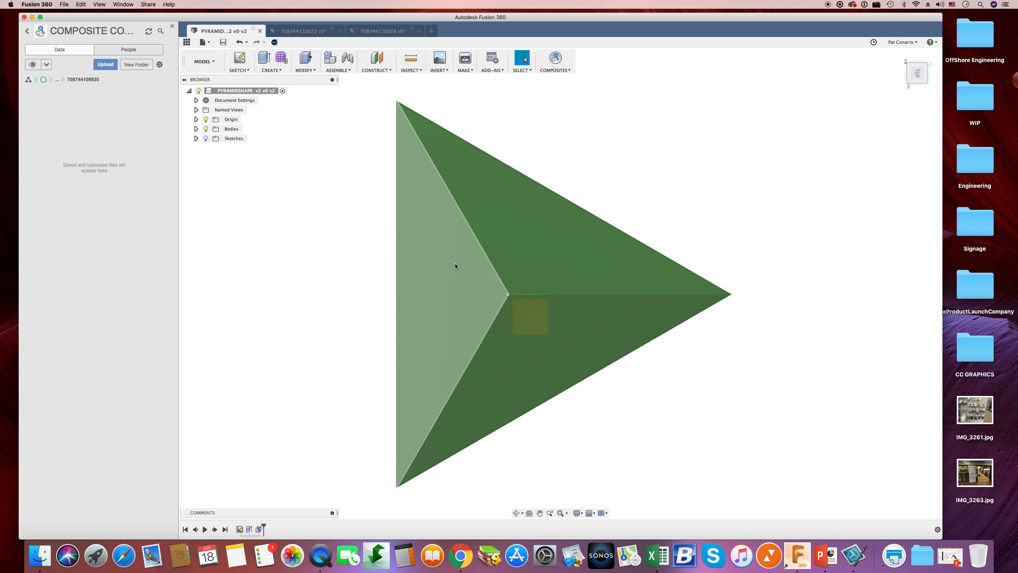
Examine the pyramid's sloping faces from the top and return to an angled view.
click(508, 234)
click(553, 335)
click(470, 314)
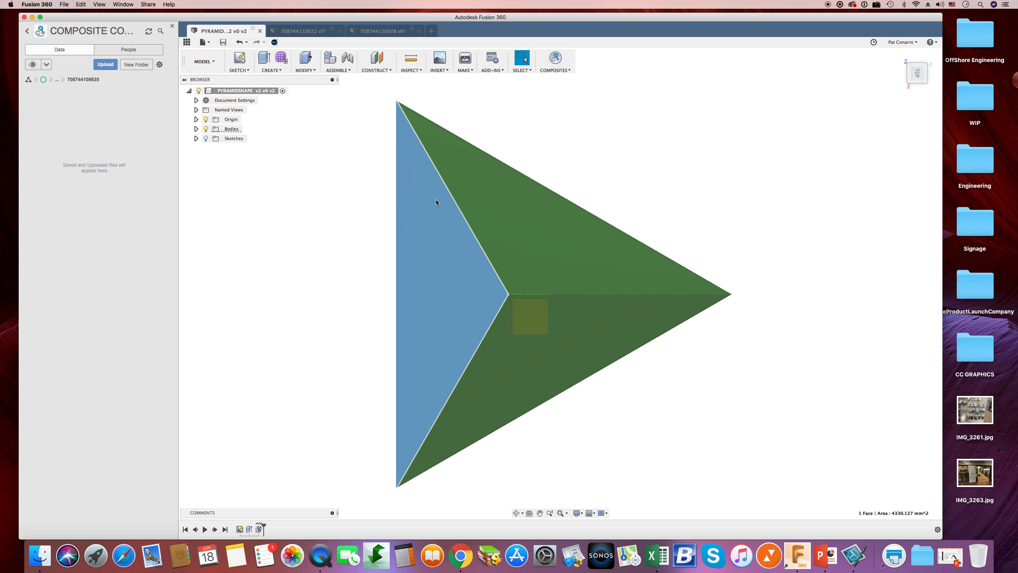
click(712, 109)
shift+middle_drag(713, 109, 604, 113)
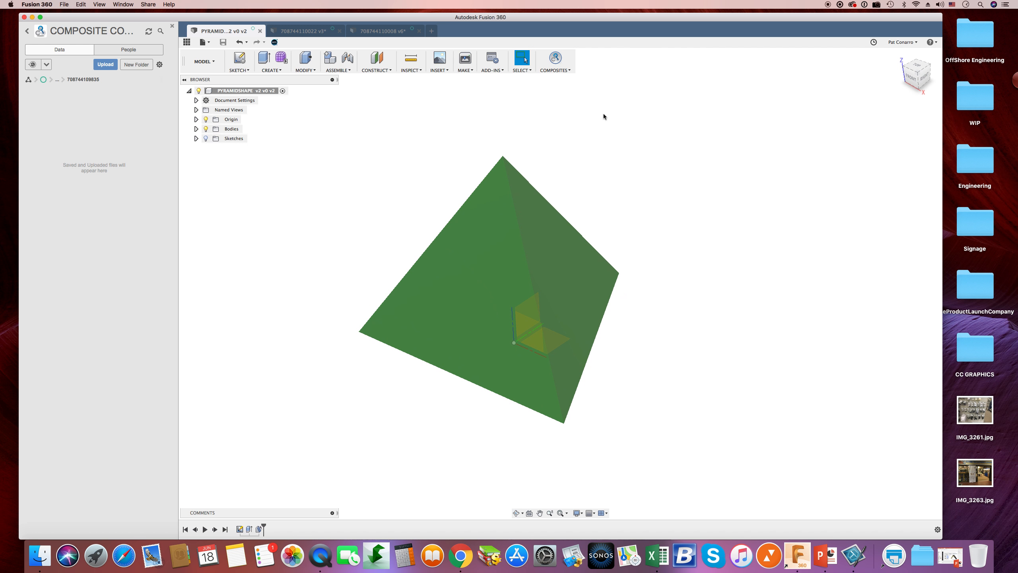
Measure the angle between one of the pyramid's sloping faces and the XY plane.
click(413, 59)
click(575, 256)
shift+middle_drag(575, 257, 581, 168)
click(486, 142)
shift+middle_drag(496, 148, 746, 240)
drag(831, 183, 778, 140)
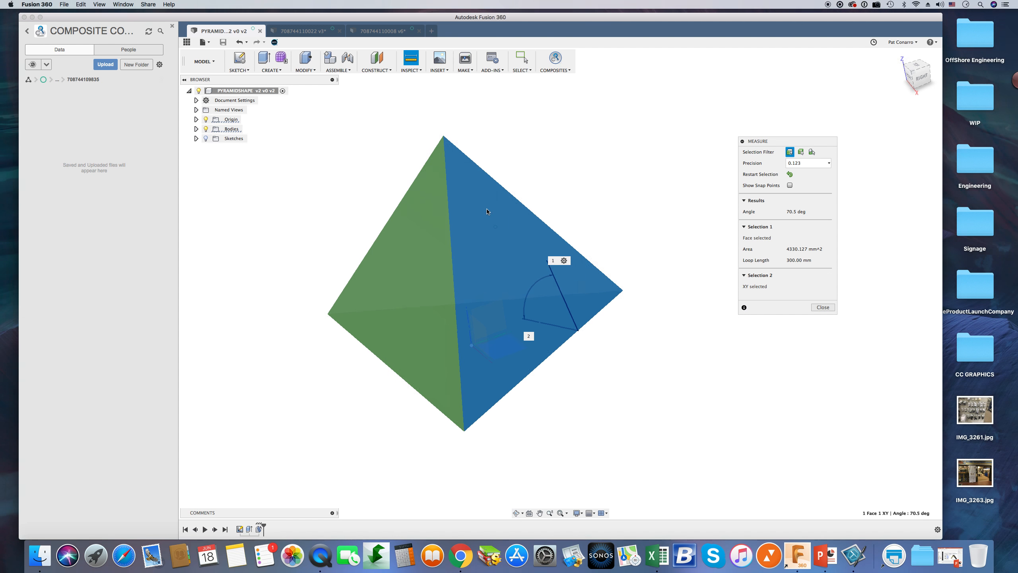
shift+middle_drag(488, 211, 463, 201)
click(373, 32)
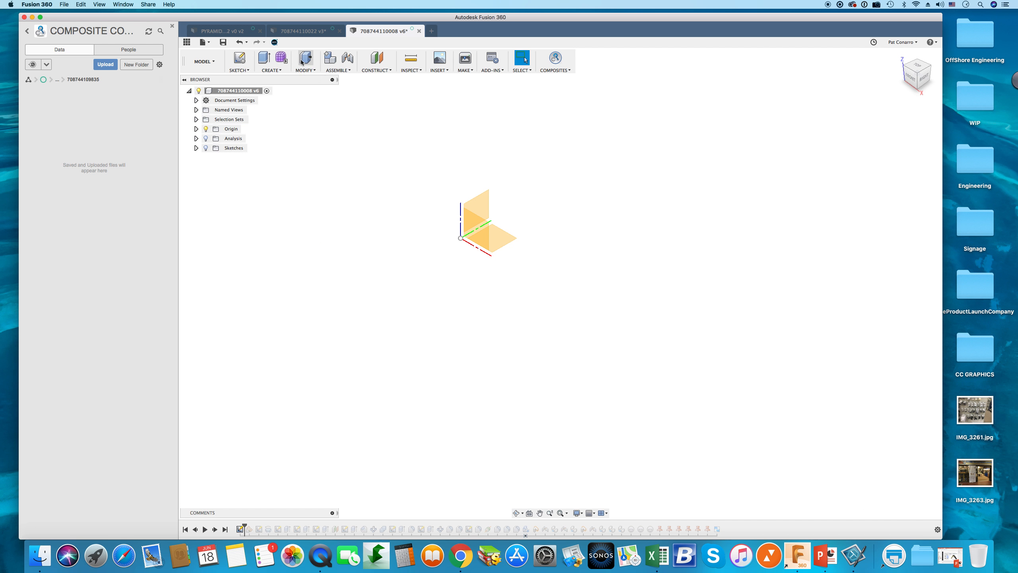
click(310, 32)
click(375, 34)
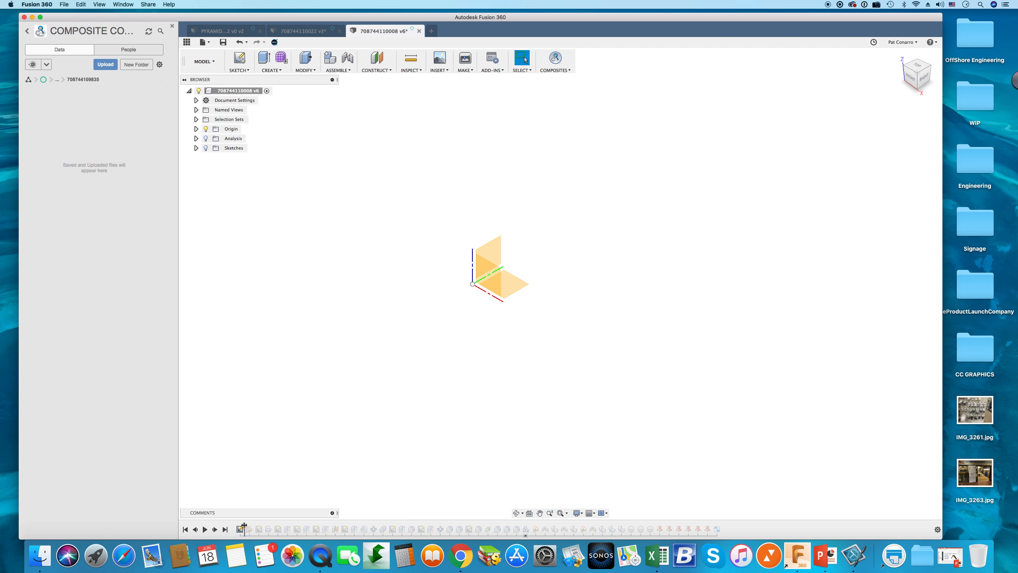
drag(243, 525, 254, 525)
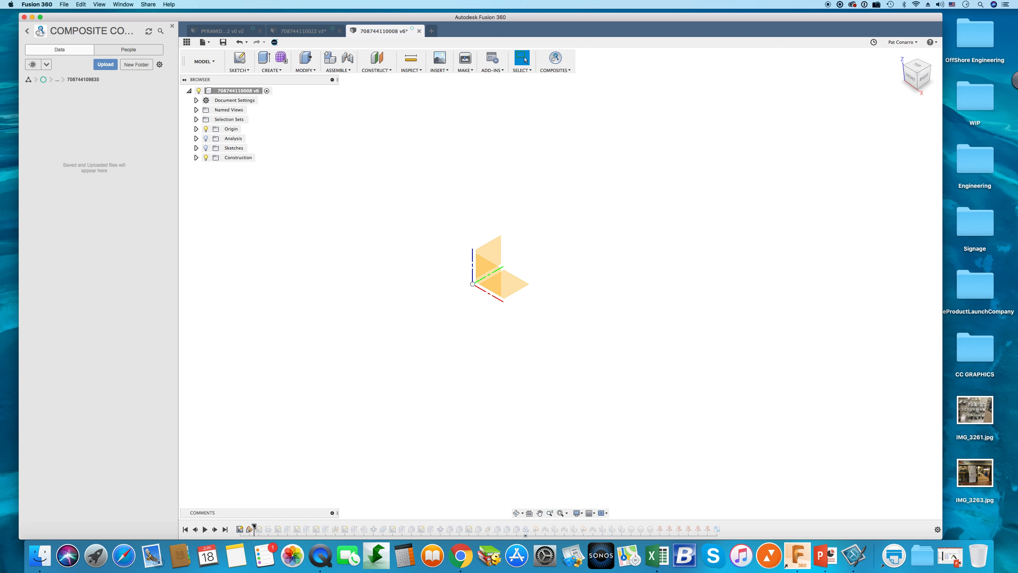
drag(256, 526, 271, 526)
scroll(498, 391, down, 5)
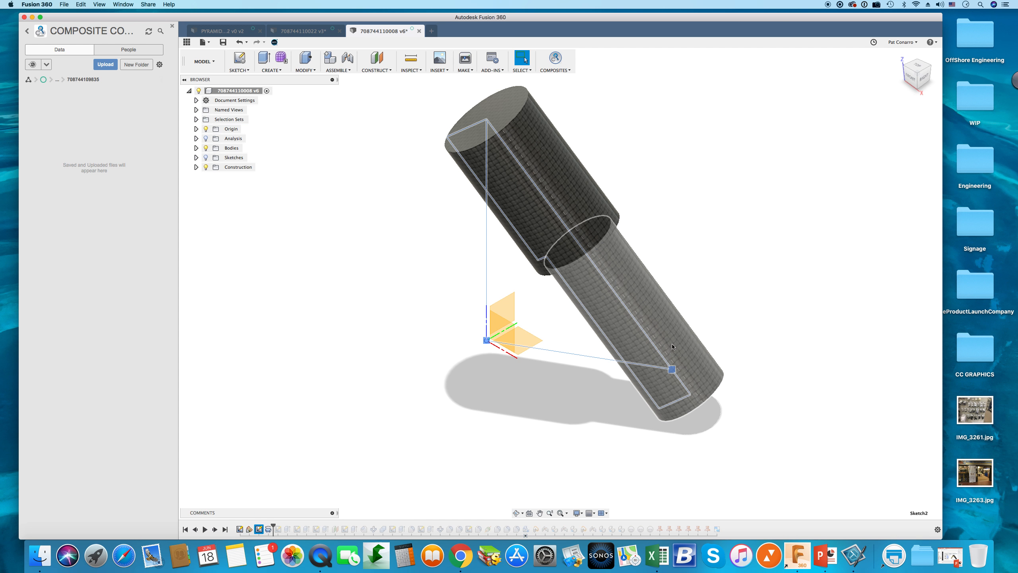
Measure the circular end edge of the stepped cylinder's narrow section.
click(665, 311)
shift+middle_drag(665, 310, 730, 314)
click(696, 316)
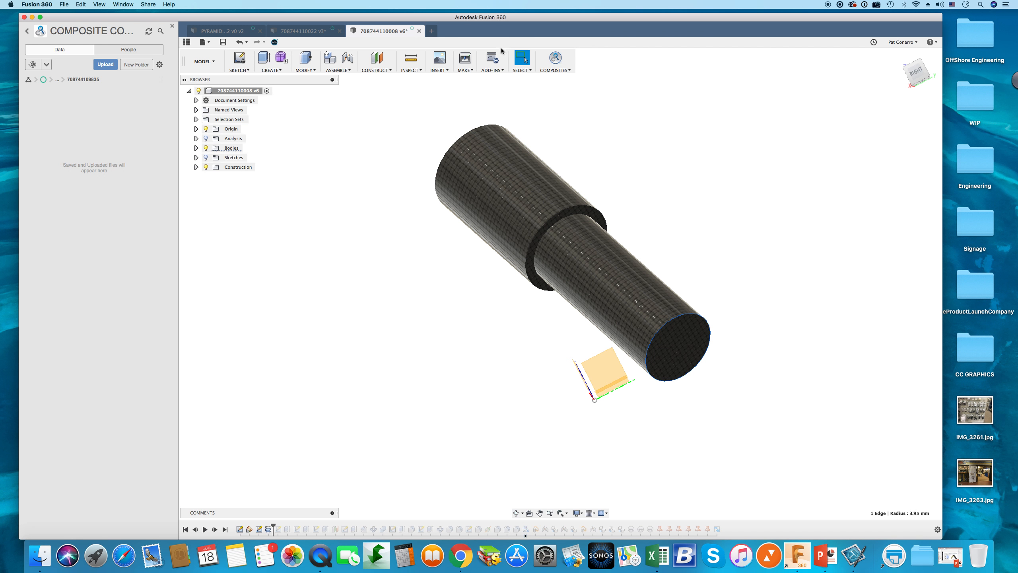
key(i)
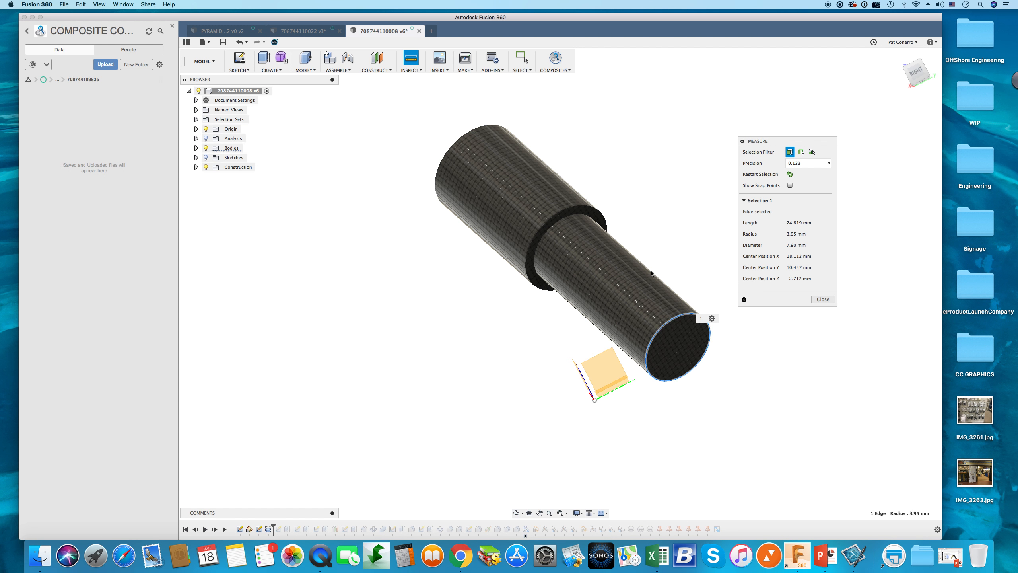
scroll(645, 275, up, 3)
middle_drag(663, 261, 638, 252)
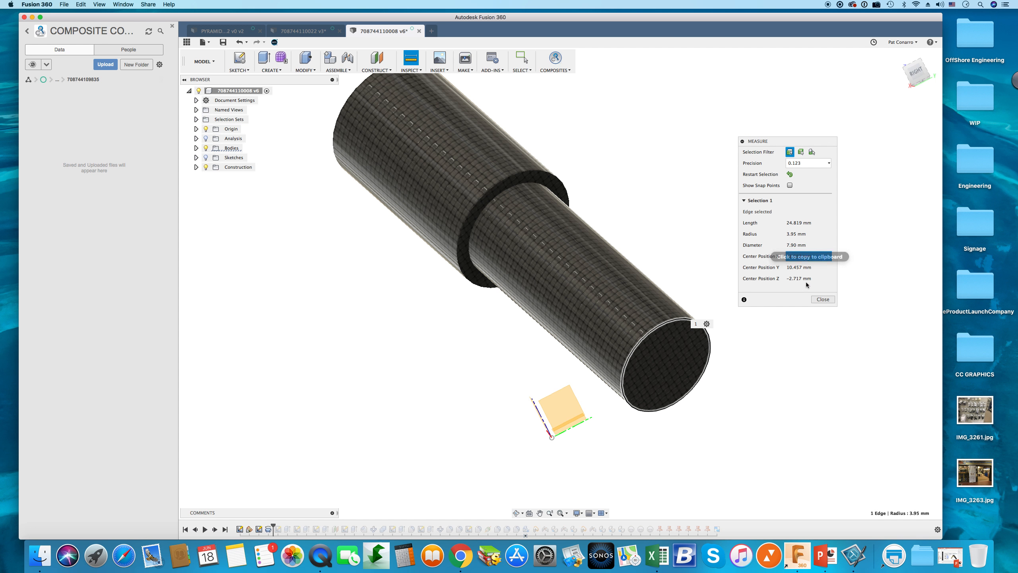
click(822, 300)
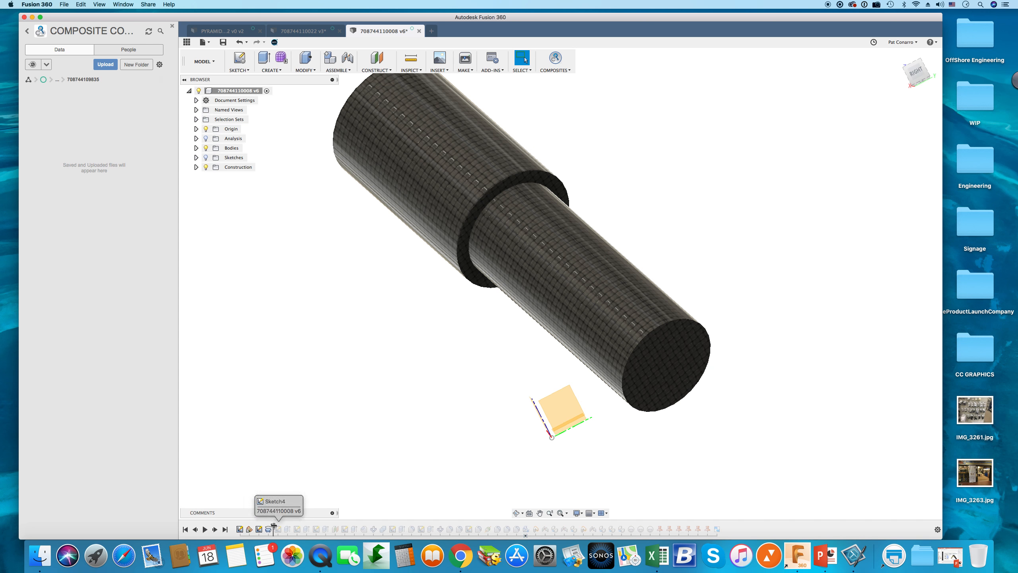
Roll the history forward past the axial hole cut and view the stepped cylinder from its wide end.
drag(274, 528, 302, 528)
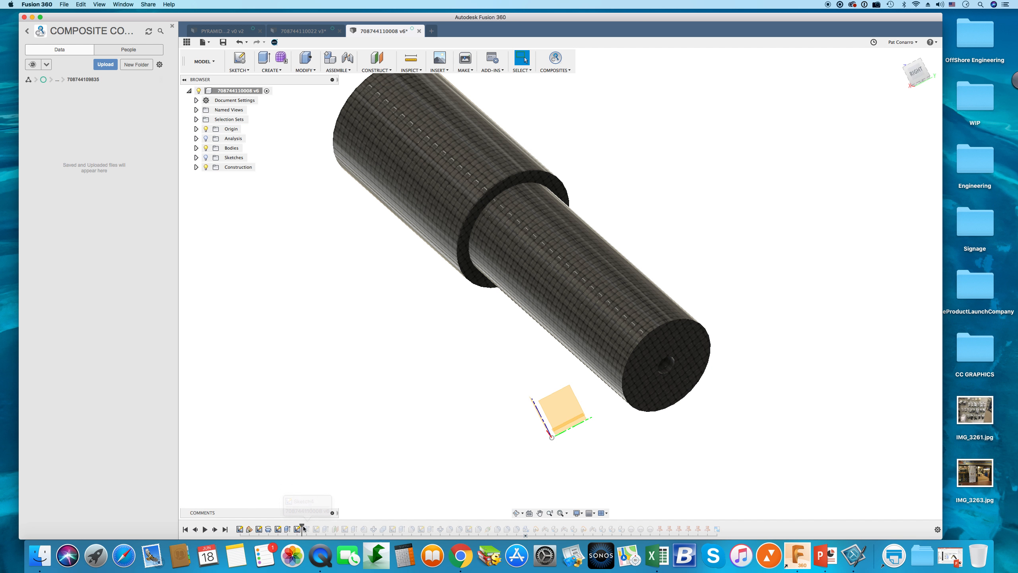
scroll(383, 450, down, 5)
shift+scroll(383, 450, up, 5)
shift+scroll(384, 450, up, 10)
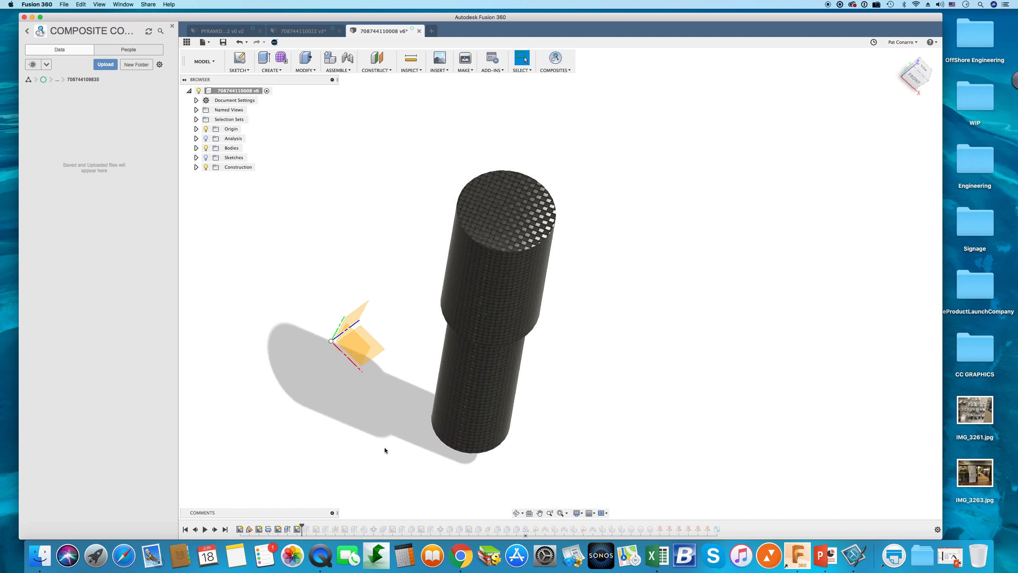
Roll the history forward to include the lengthwise slot through the narrow section and examine the slot from several sides.
drag(302, 526, 339, 528)
shift+scroll(339, 529, down, 10)
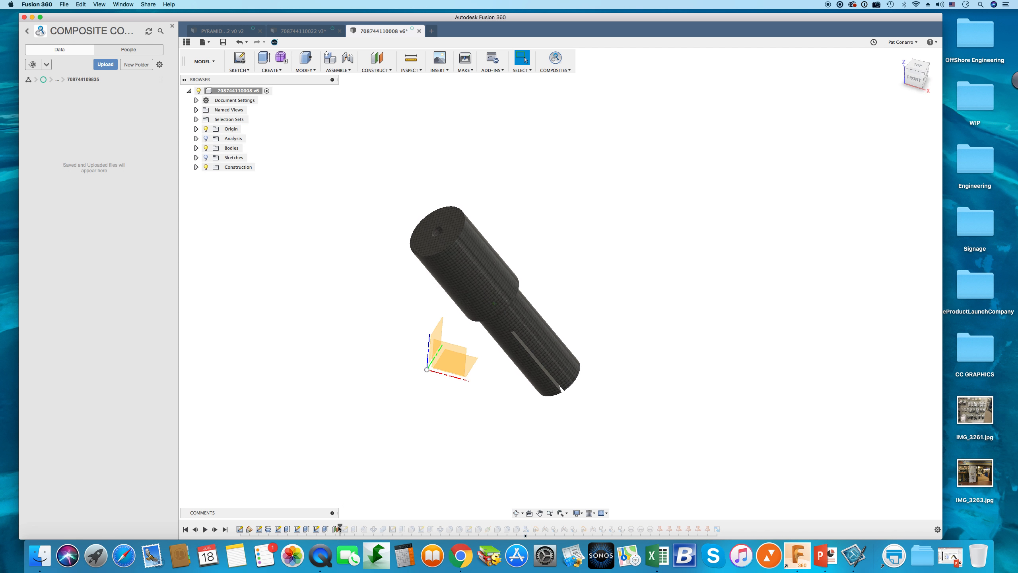
scroll(560, 353, up, 5)
shift+scroll(560, 353, up, 10)
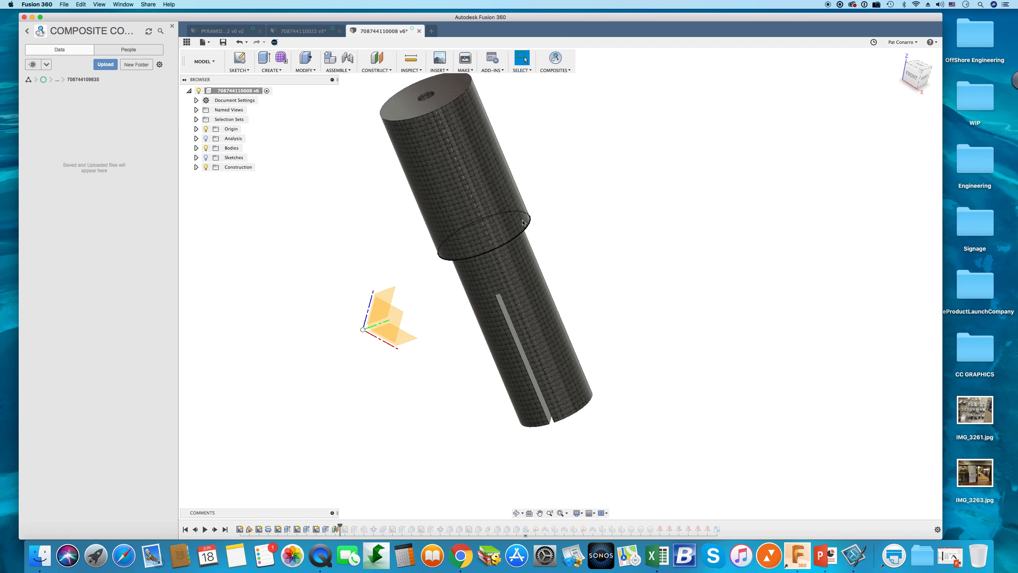
shift+scroll(594, 303, up, 3)
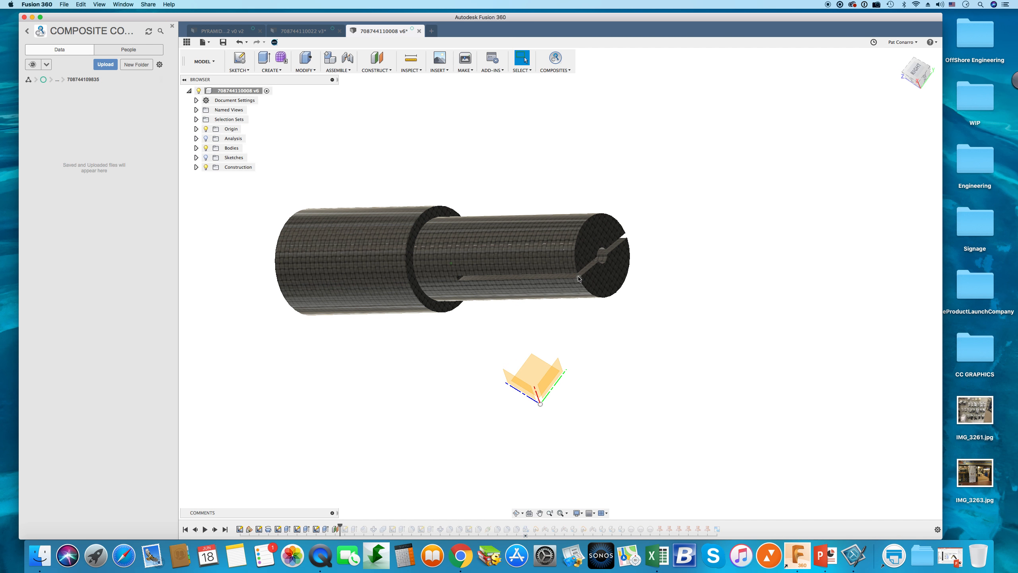
scroll(578, 279, up, 5)
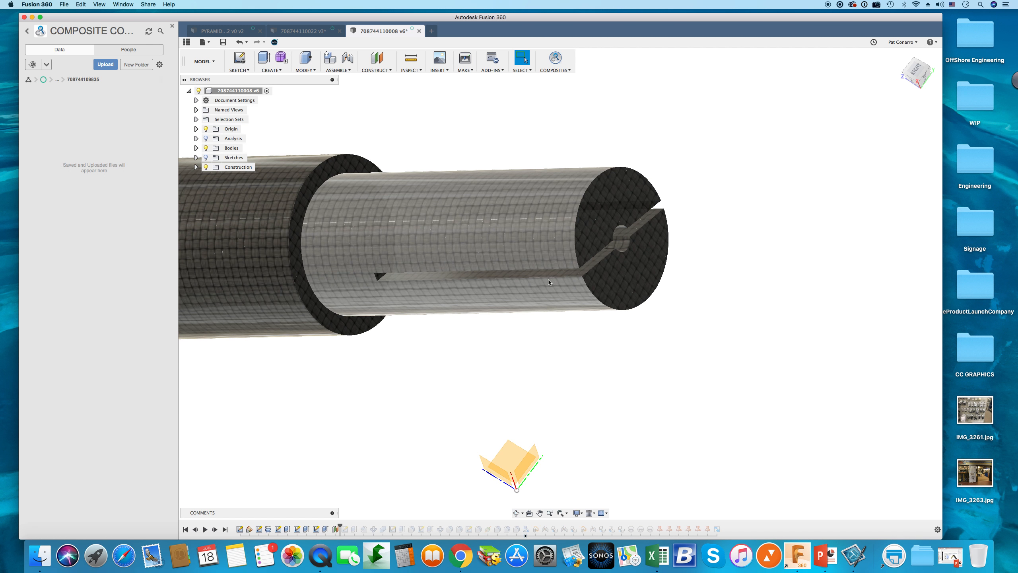
click(517, 274)
shift+scroll(508, 287, down, 5)
shift+scroll(508, 287, down, 5)
shift+scroll(567, 305, up, 8)
scroll(567, 306, down, 5)
shift+scroll(567, 305, up, 8)
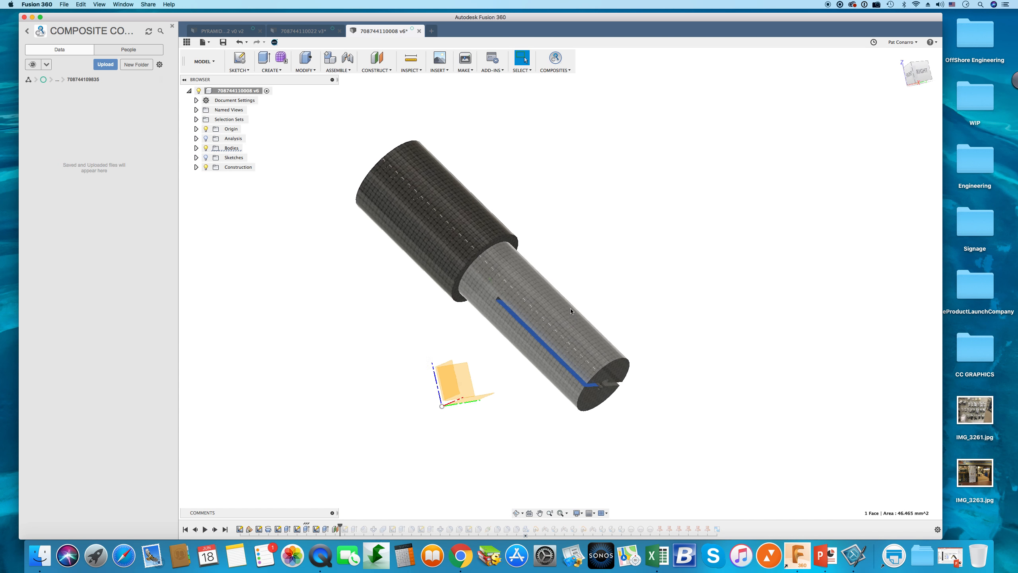
shift+scroll(572, 312, right, 3)
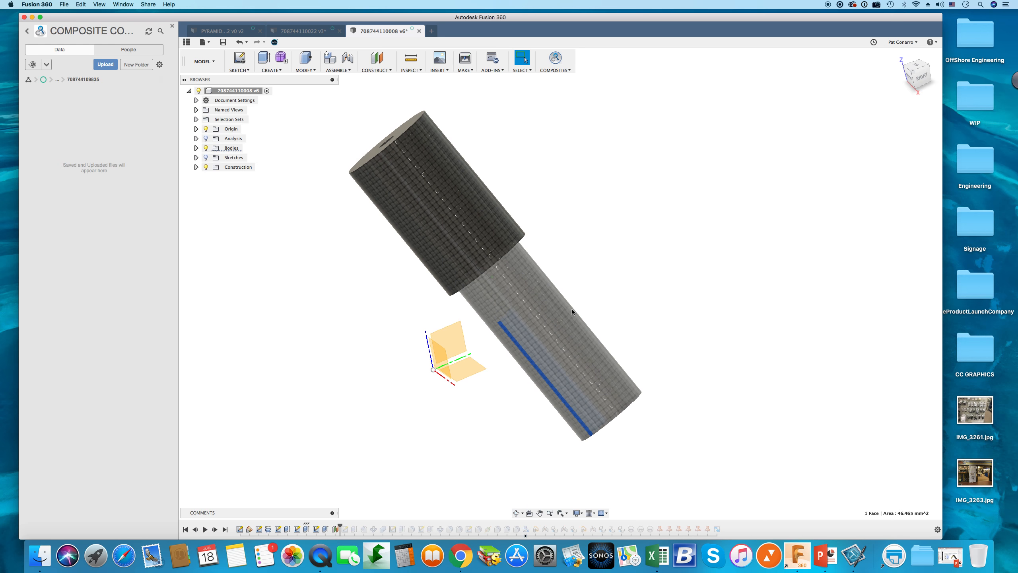
Roll the history forward past the circular pattern and the body merge, and inspect the patterned legs from the top.
drag(339, 524, 377, 525)
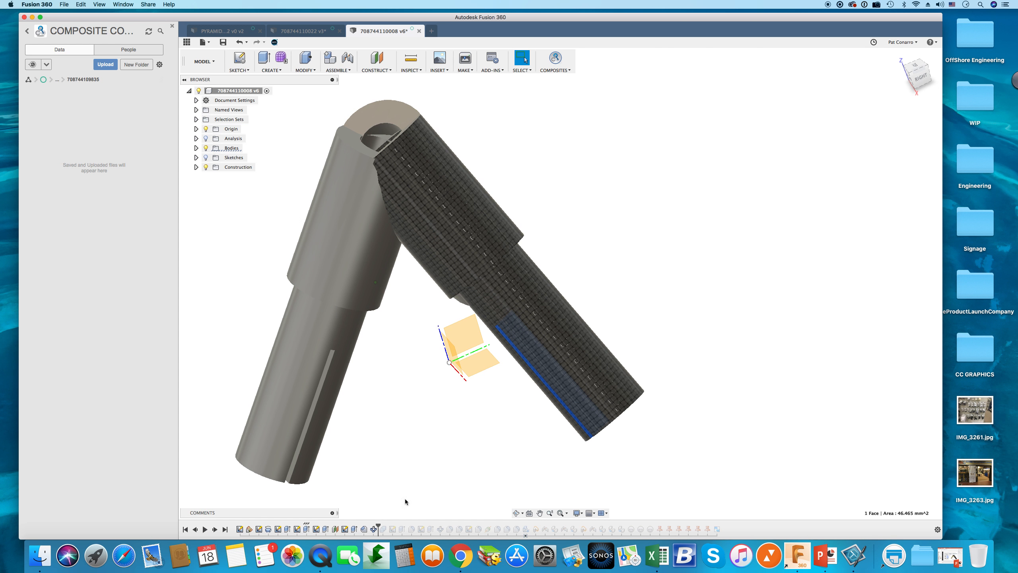
drag(378, 524, 387, 526)
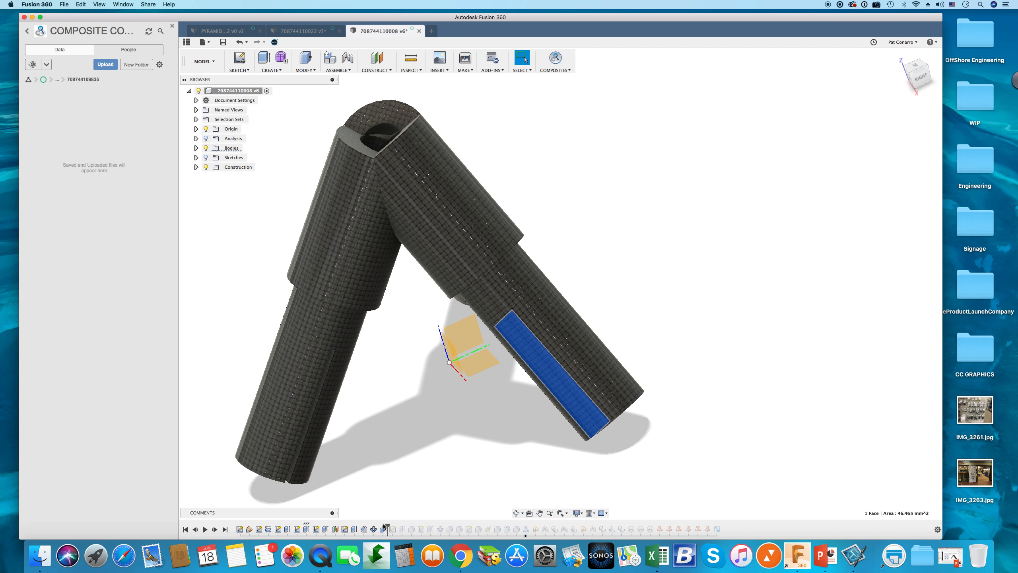
click(383, 529)
click(373, 530)
shift+middle_drag(442, 428, 438, 437)
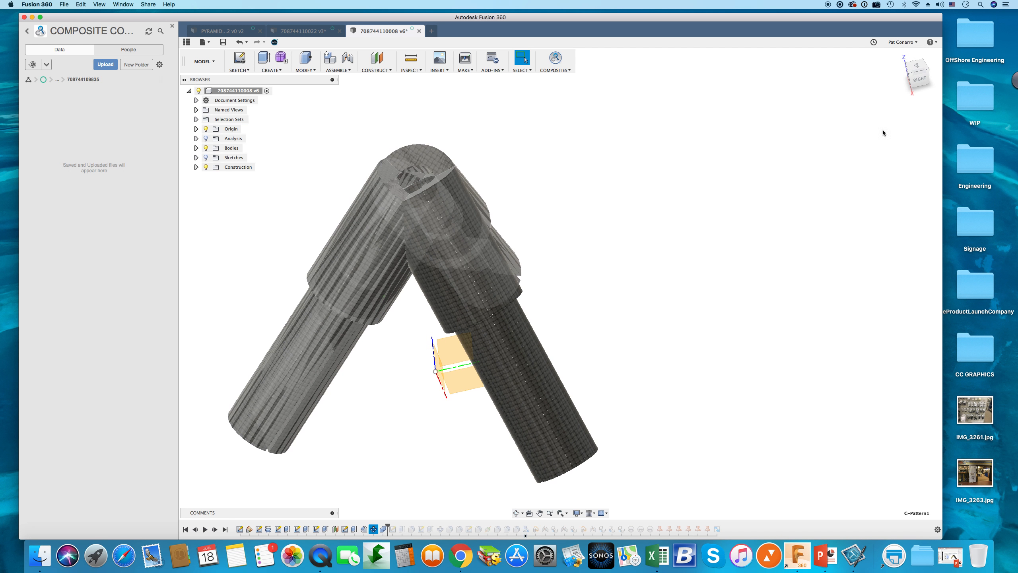
click(914, 67)
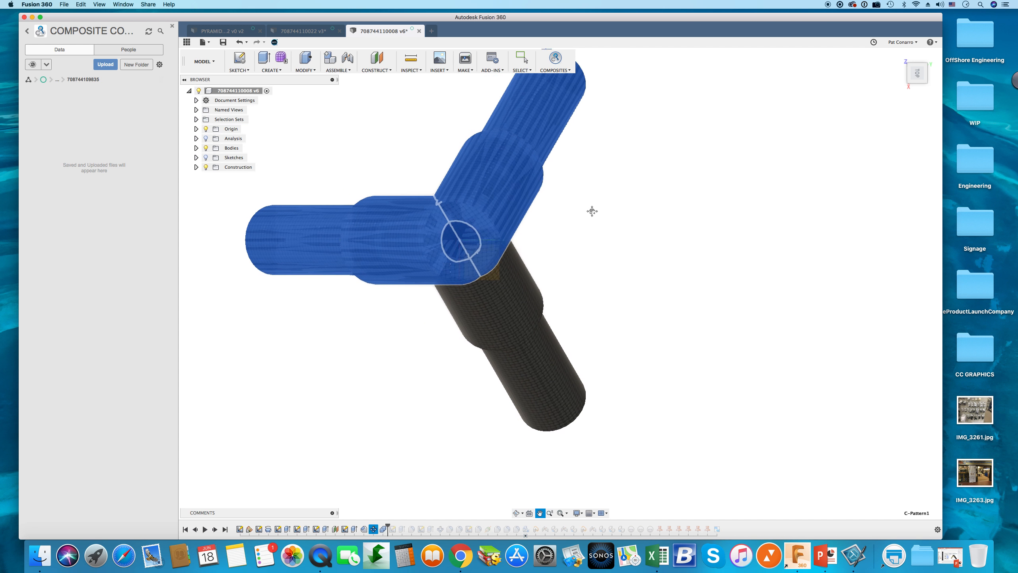
Open the connector's first sketch to examine its angled construction lines, and close it again.
click(239, 529)
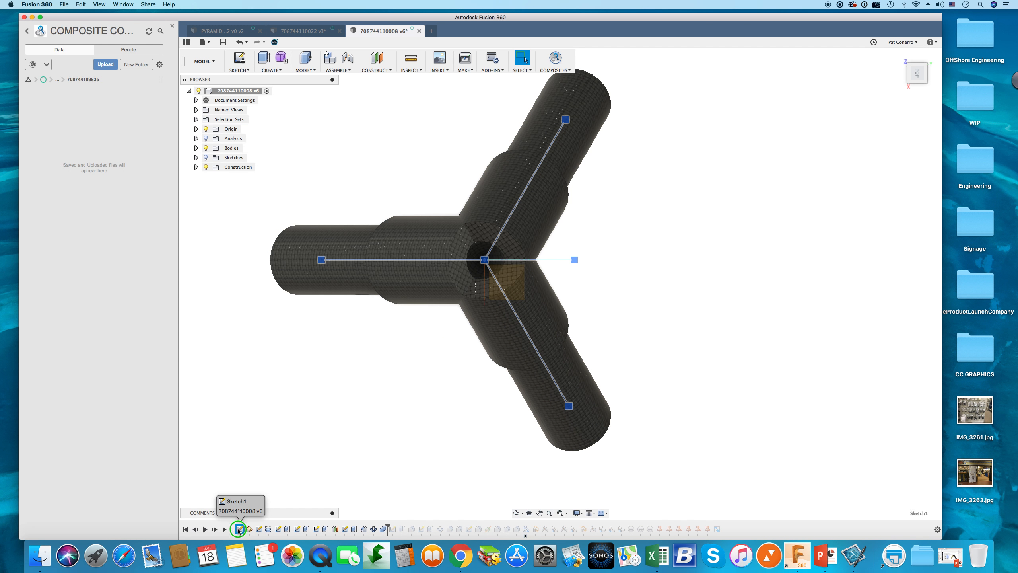
right_click(239, 529)
click(272, 447)
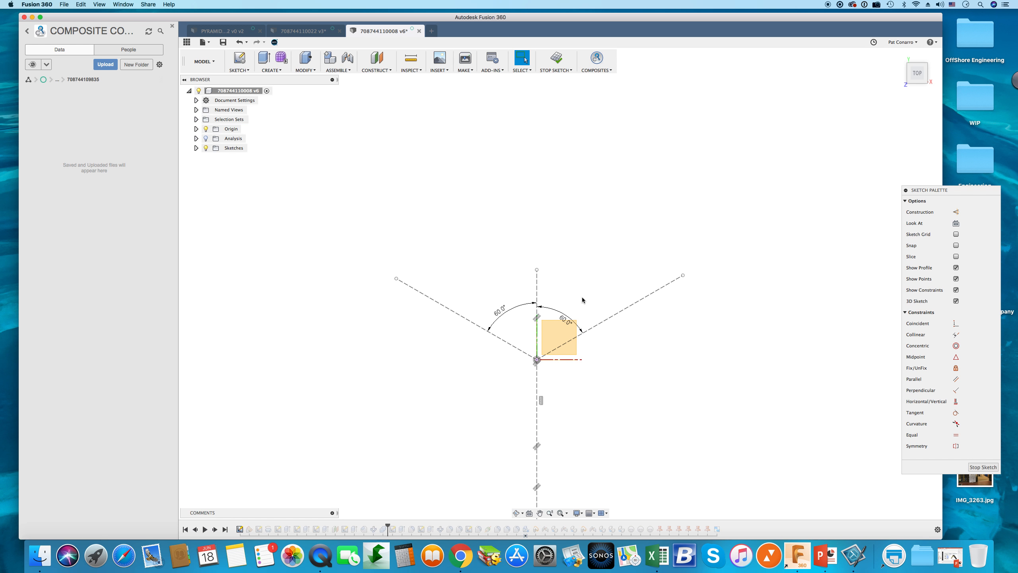
click(965, 465)
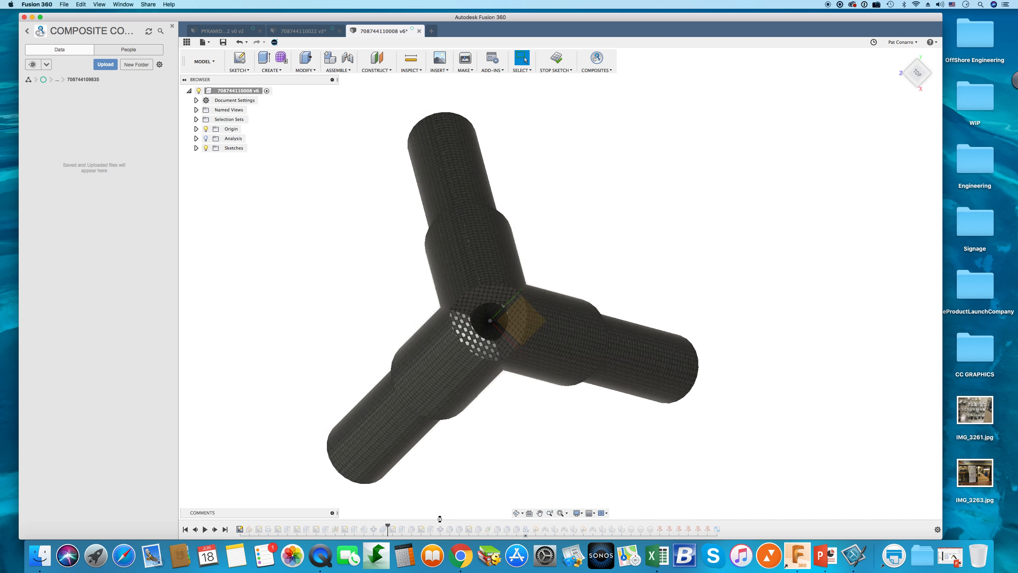
Roll the history back to the second sketch, open it to check the angle between the vertical construction line and the leg, and close it.
drag(387, 526, 261, 528)
right_click(260, 529)
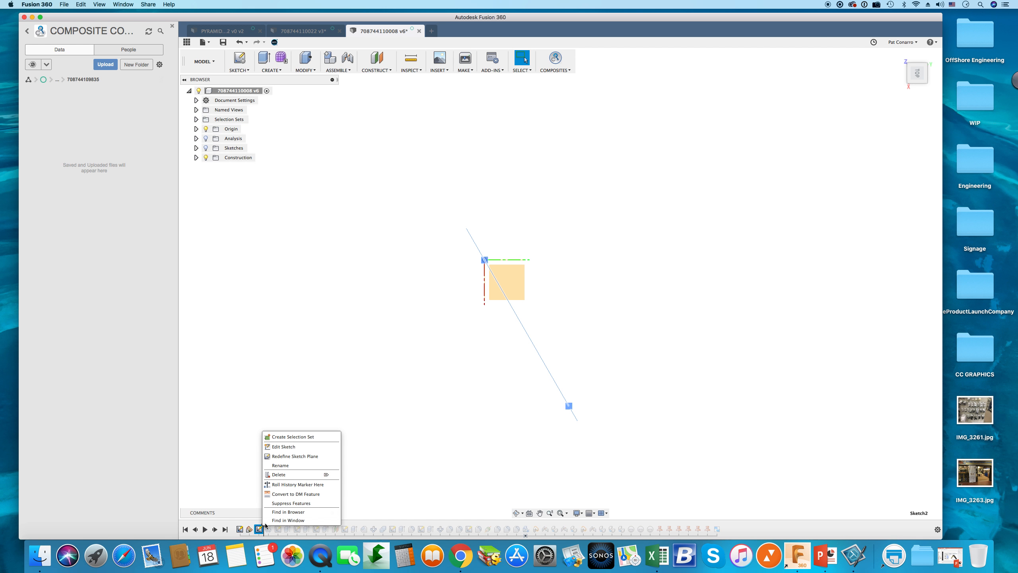
click(306, 446)
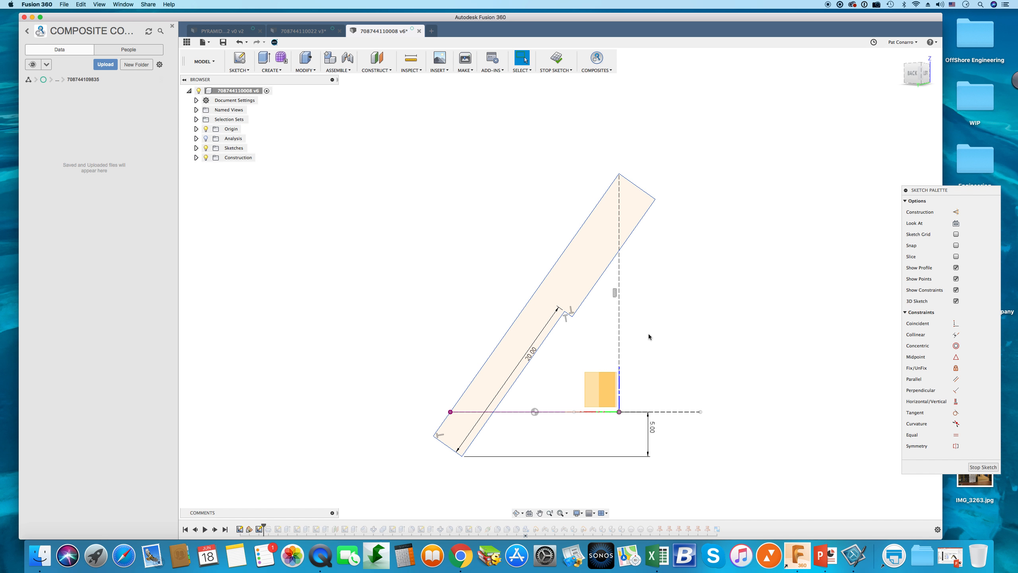
click(620, 337)
click(517, 321)
click(541, 375)
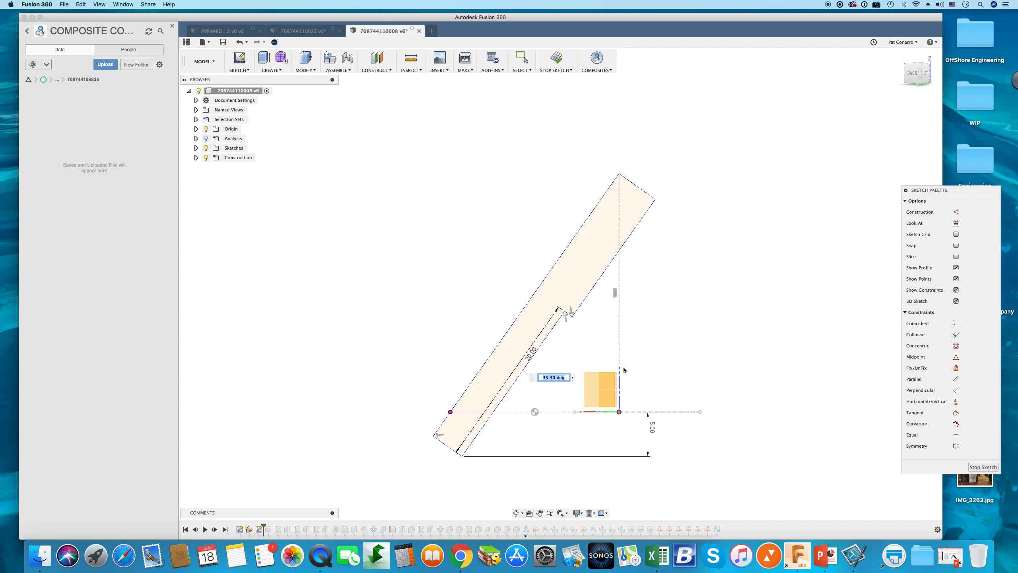
click(980, 467)
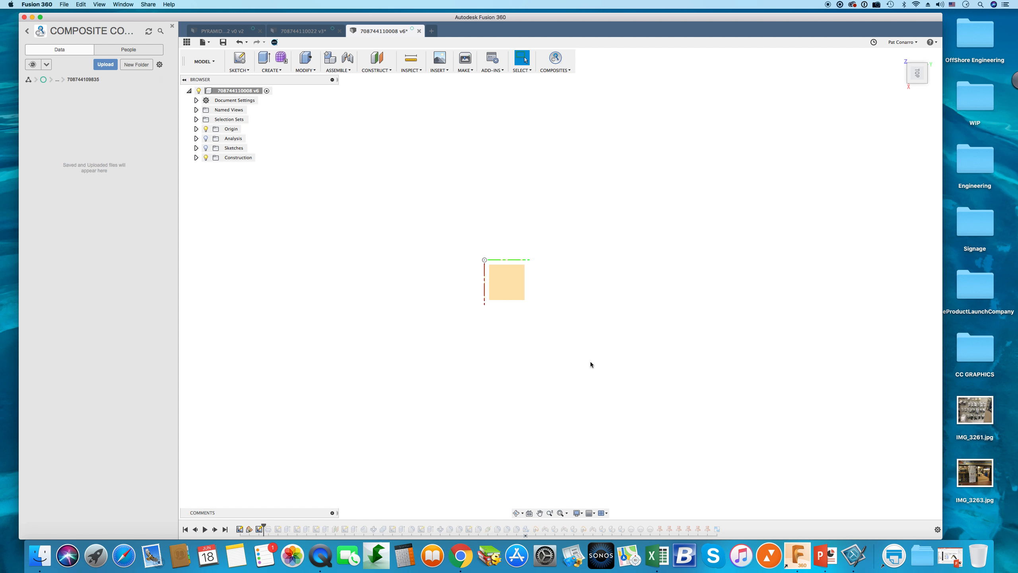
Roll the history forward past the screw components and their joints, and inspect the screw recesses in the connector's open end.
mouse_move(265, 528)
mouse_down()
mouse_move(713, 530)
mouse_move(624, 531)
mouse_up()
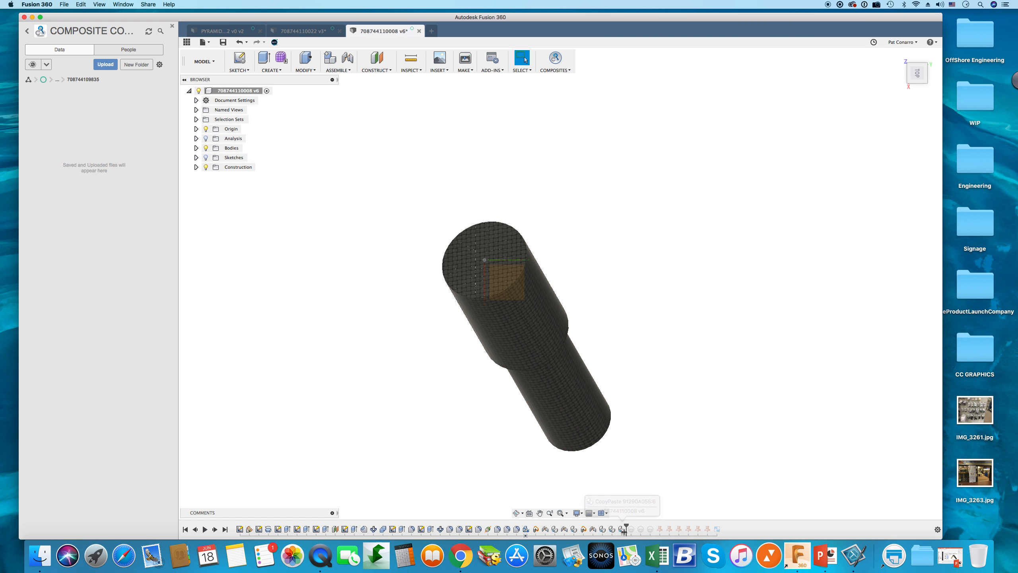
shift+middle_drag(618, 497, 568, 197)
scroll(551, 287, up, 5)
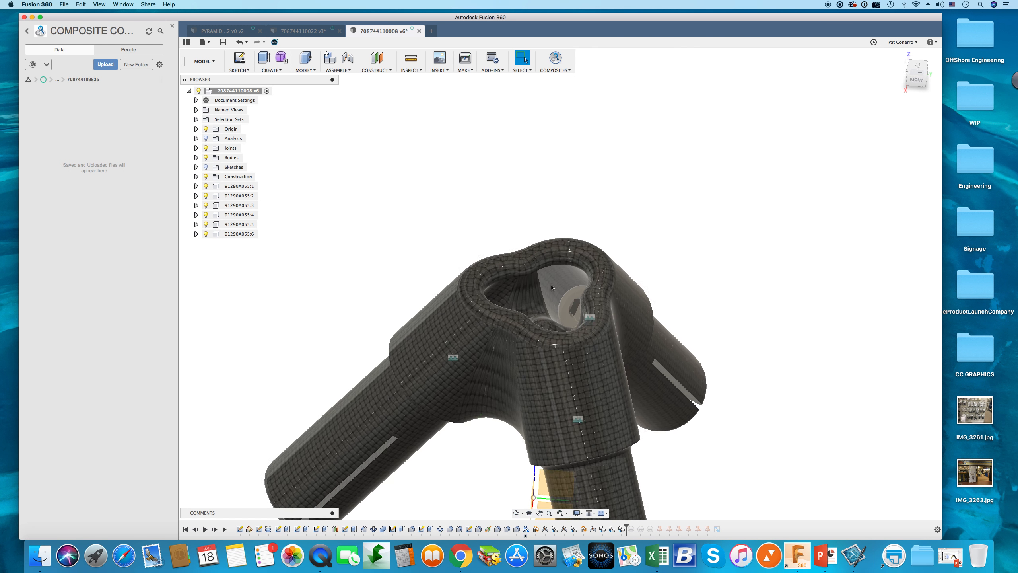
shift+middle_drag(551, 287, 558, 337)
click(559, 277)
shift+middle_drag(559, 277, 495, 235)
Open the McMaster-Carr component catalogue and browse its Screws & Bolts category for socket head screws.
click(440, 66)
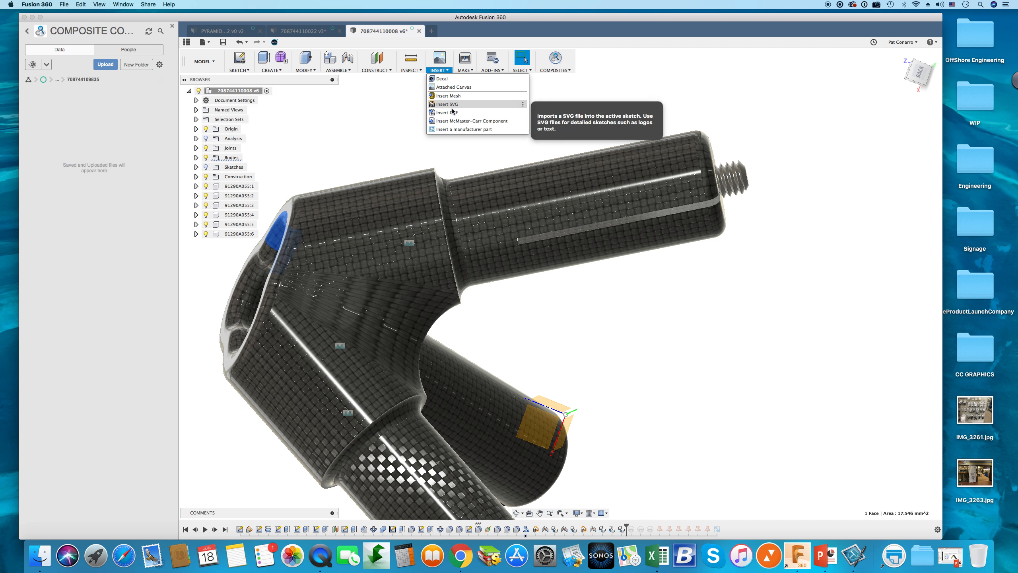
click(461, 121)
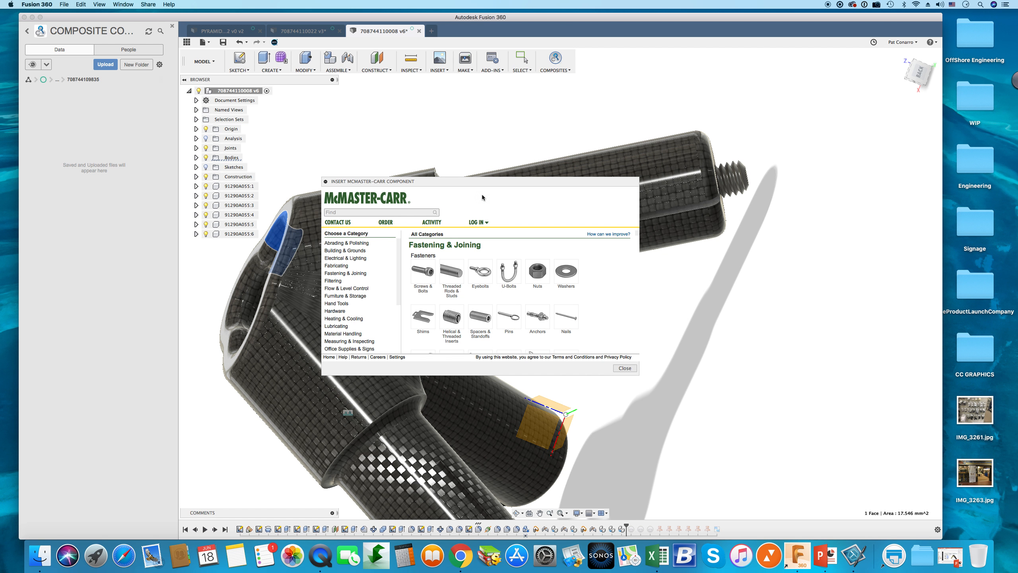
drag(474, 181, 472, 133)
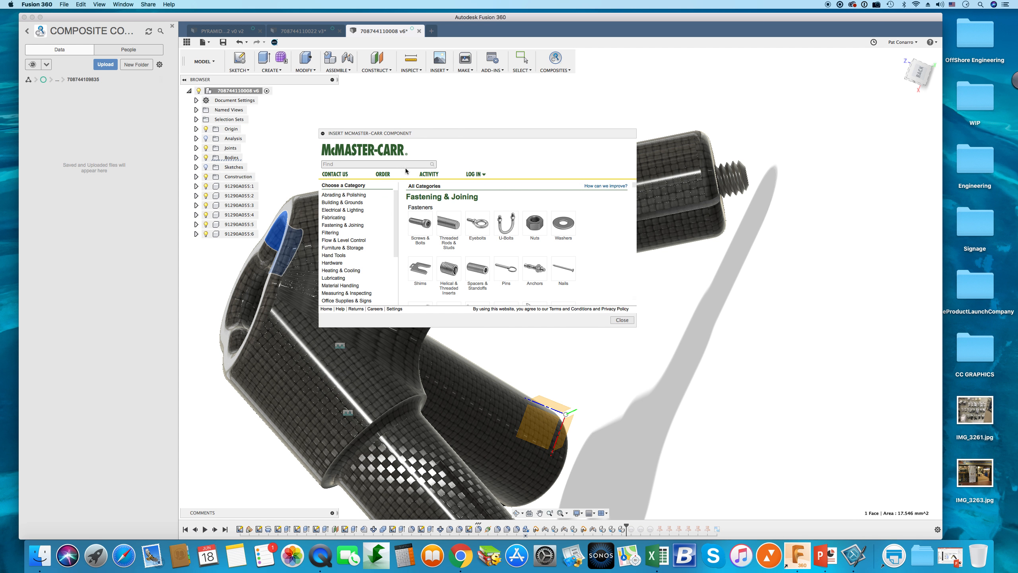
click(418, 222)
scroll(348, 247, down, 5)
click(408, 229)
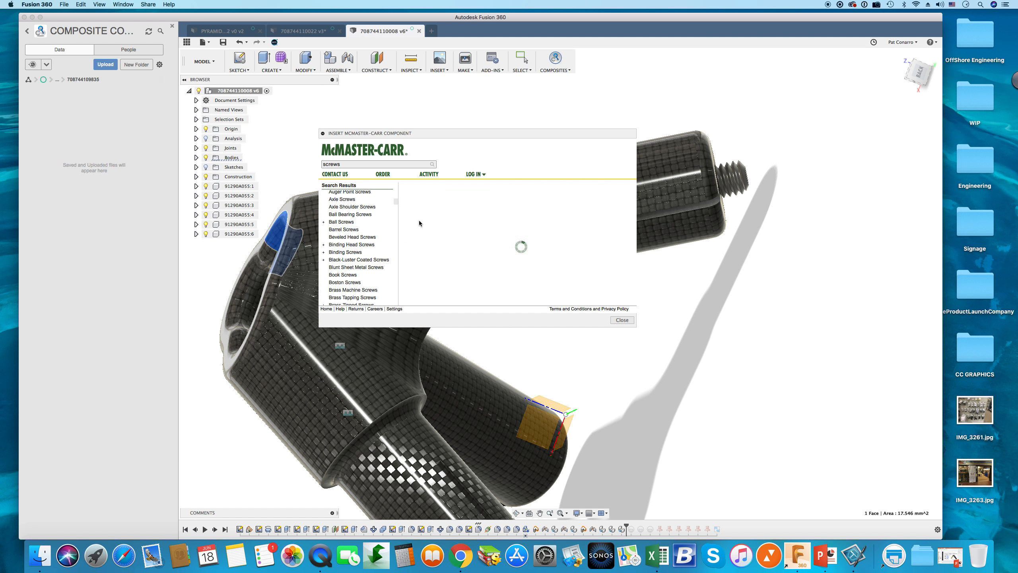
Narrow the standard socket head screws to metric, M2.5 thread size and 25 mm length.
click(340, 242)
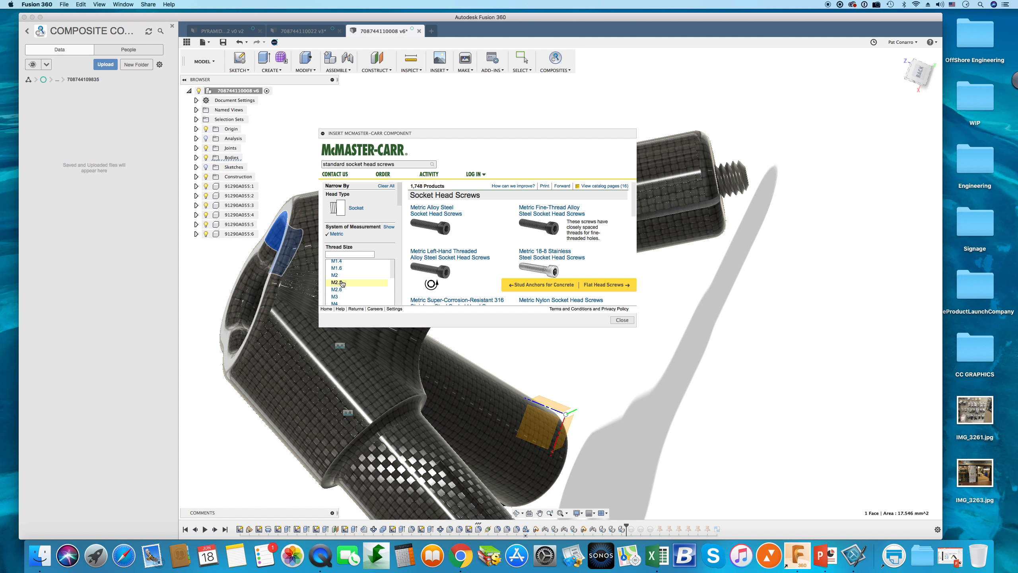
click(349, 286)
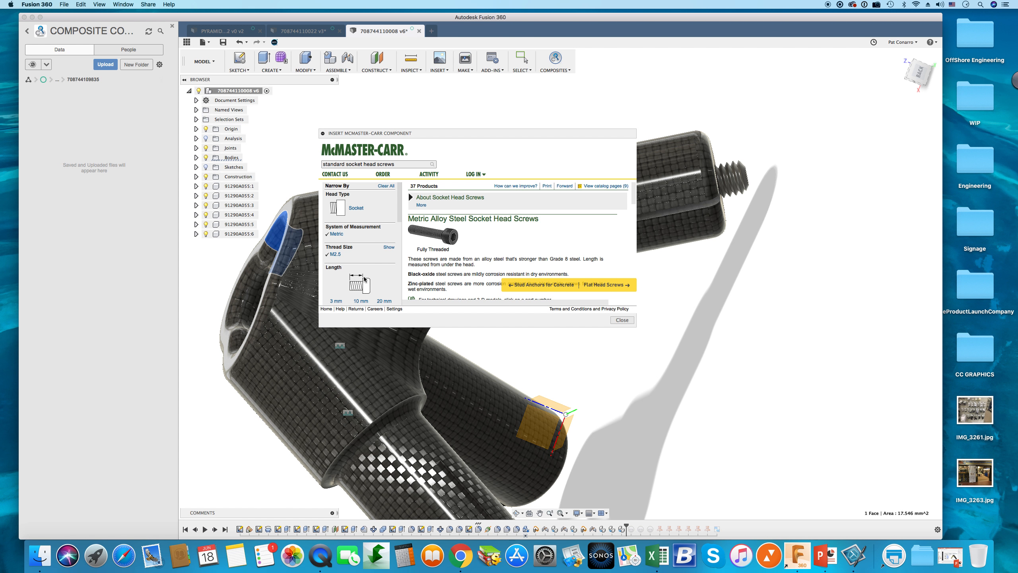
scroll(372, 249, down, 3)
click(384, 235)
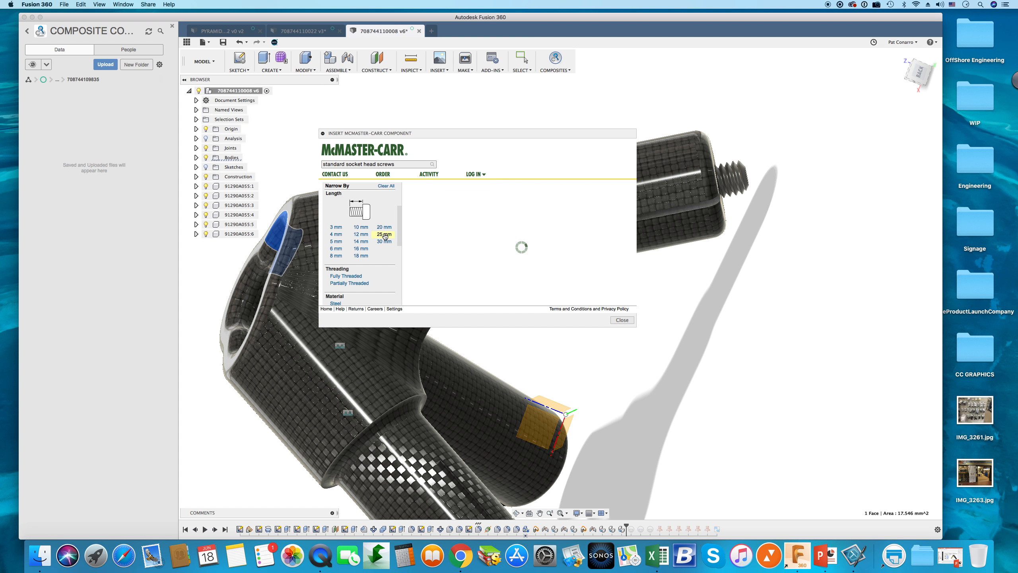
scroll(485, 255, down, 1)
scroll(485, 255, down, 3)
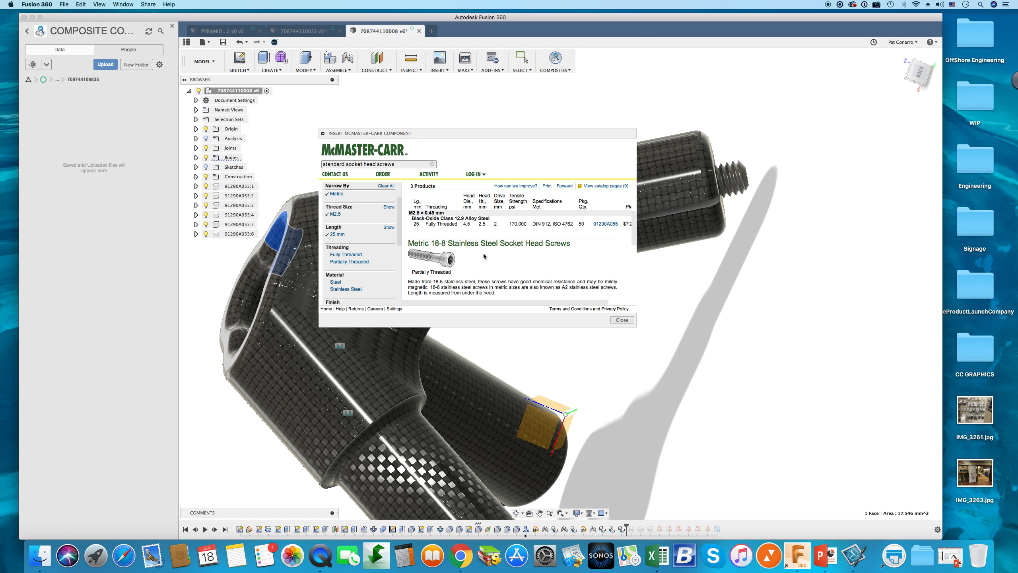
View the product details and 3-D STEP download of the black-oxide alloy steel screw 91290A055, and close the catalogue.
click(599, 224)
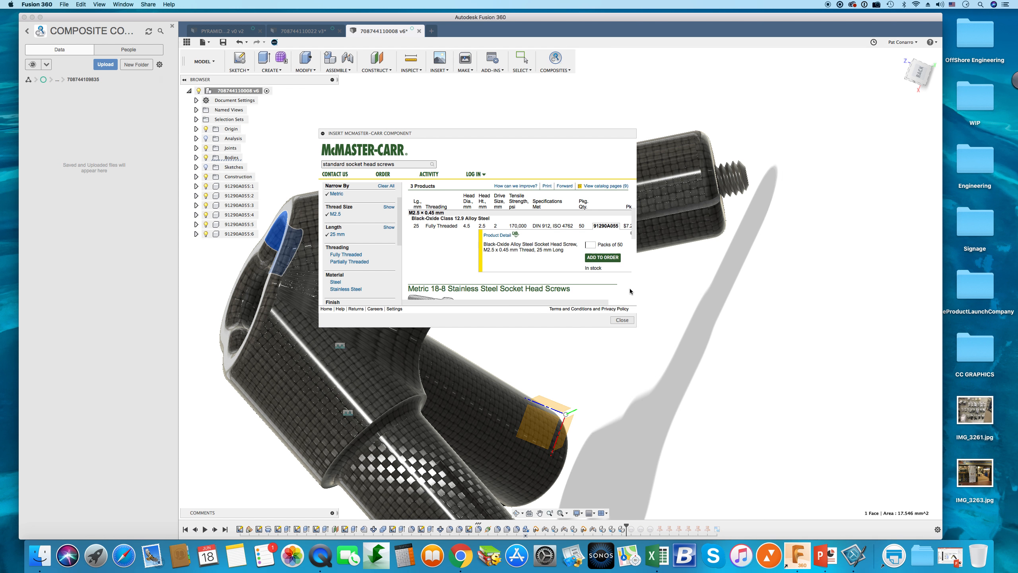
click(498, 235)
scroll(484, 239, down, 5)
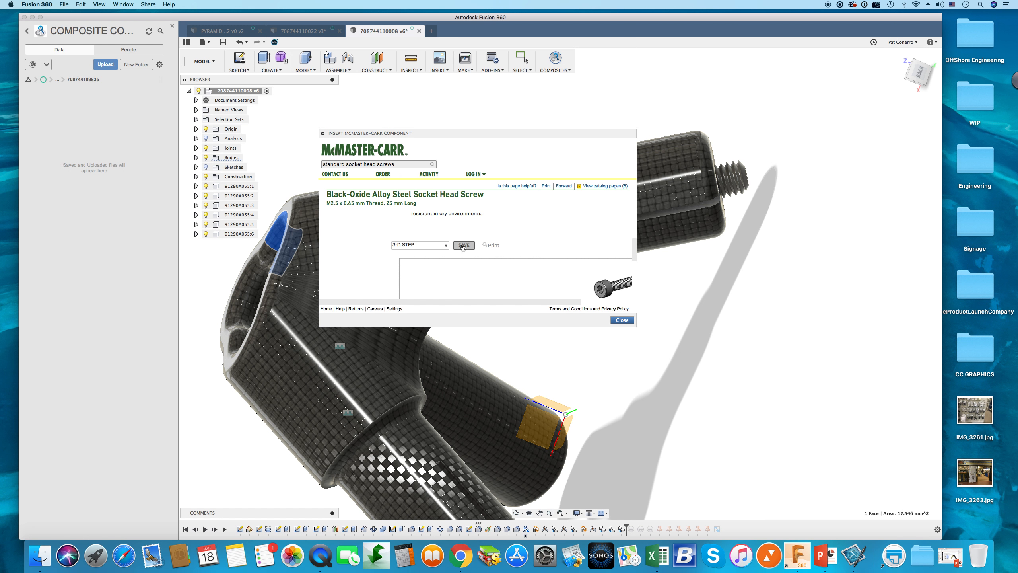
click(465, 245)
click(620, 320)
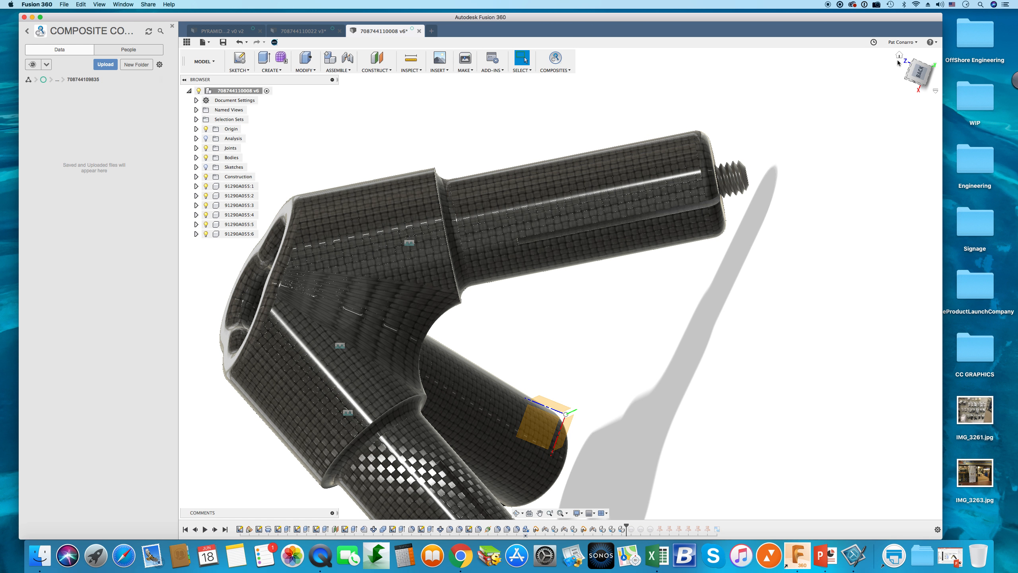
Roll the history forward past the first joint origin and examine its position beside the shoulder of the leg.
click(899, 56)
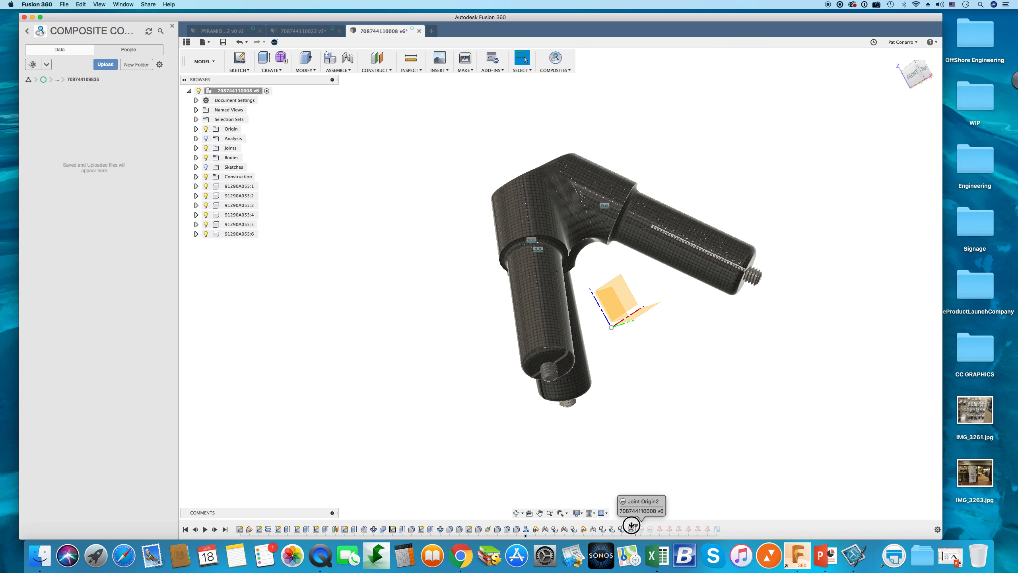
drag(628, 527, 636, 528)
scroll(555, 256, up, 10)
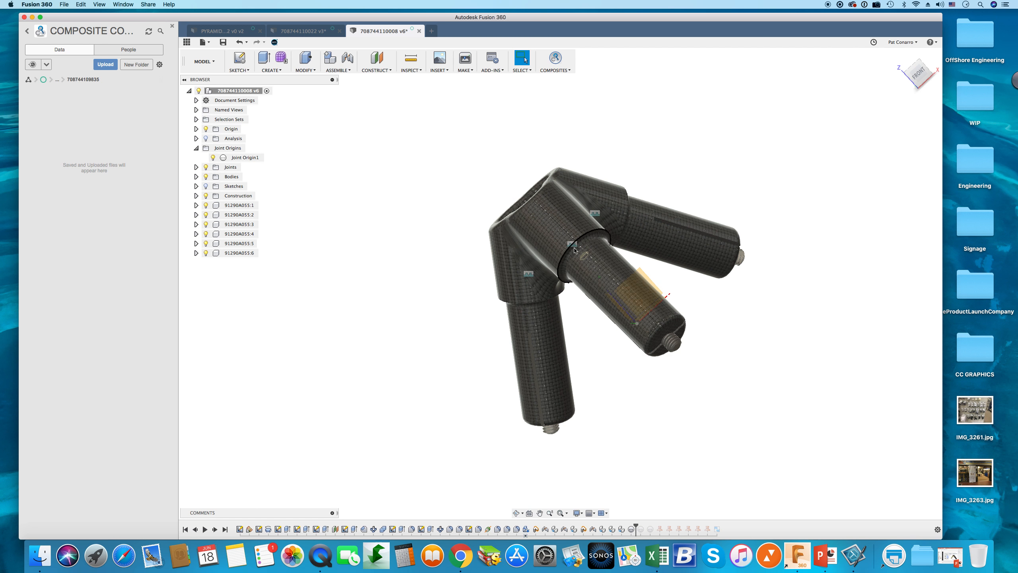
click(571, 280)
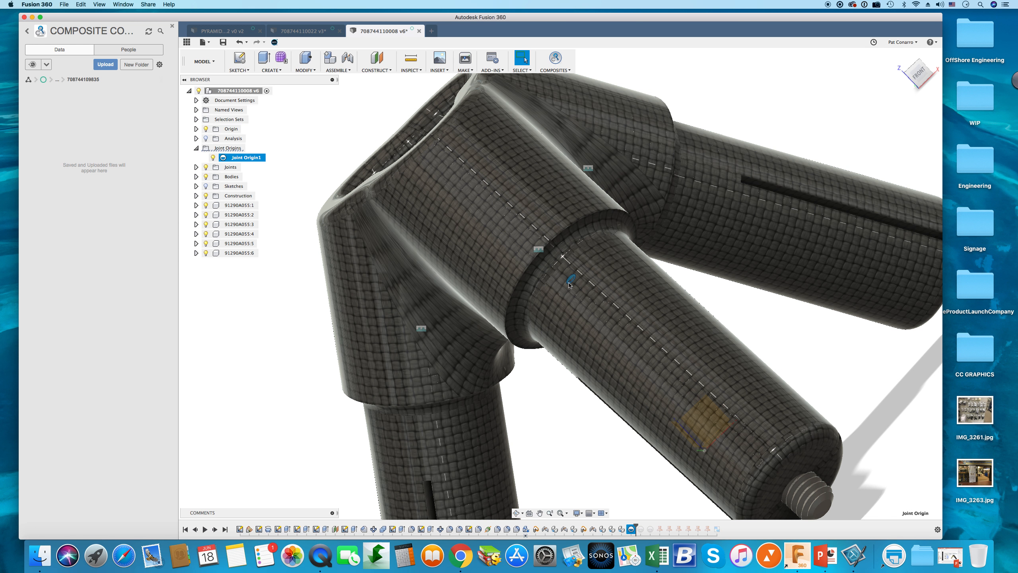
scroll(608, 261, down, 5)
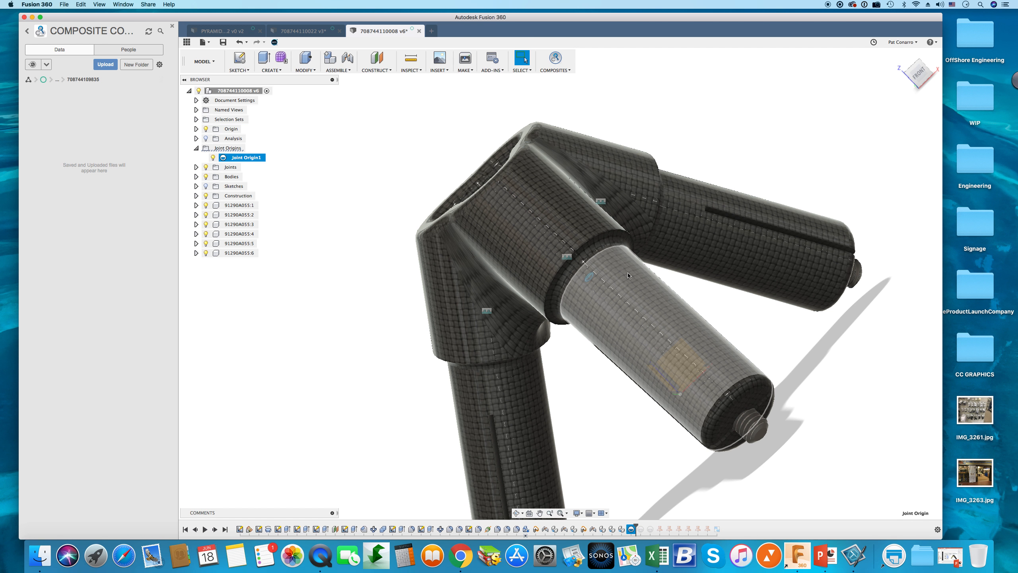
Roll the history forward to the end, return to the home view and check the grounding option of the first 91290A055 screw.
drag(640, 529, 721, 526)
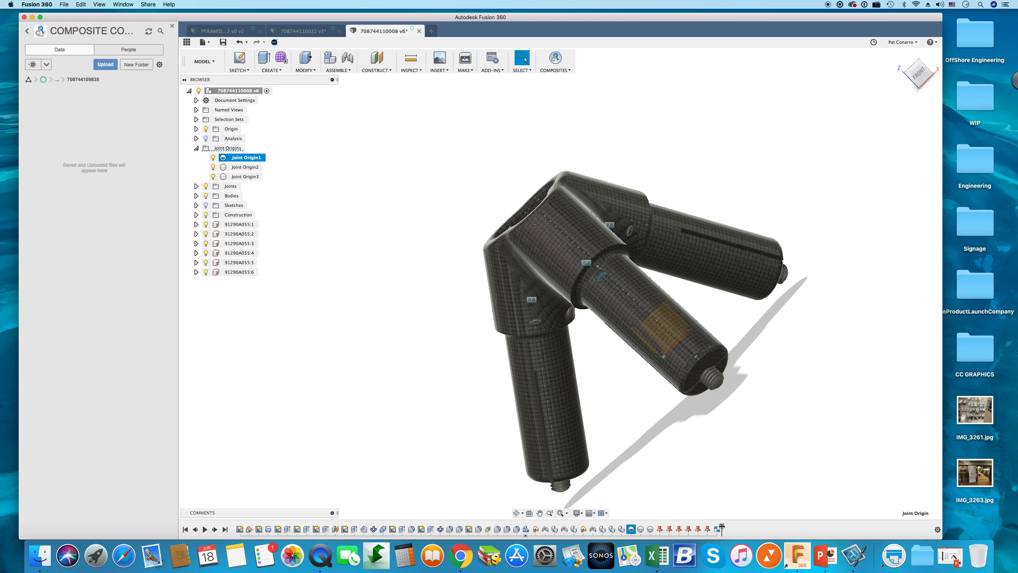
click(780, 432)
click(899, 57)
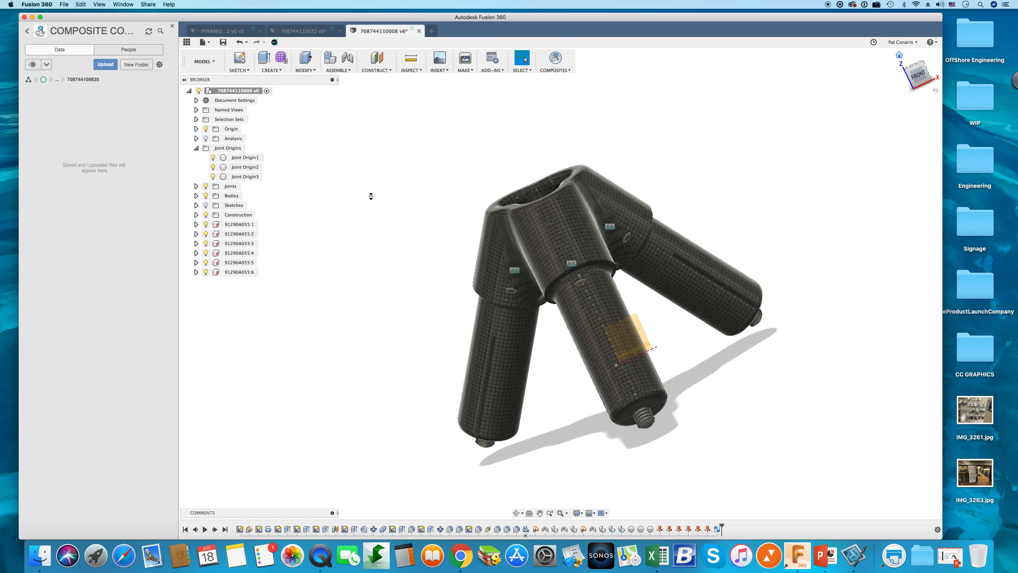
right_click(219, 226)
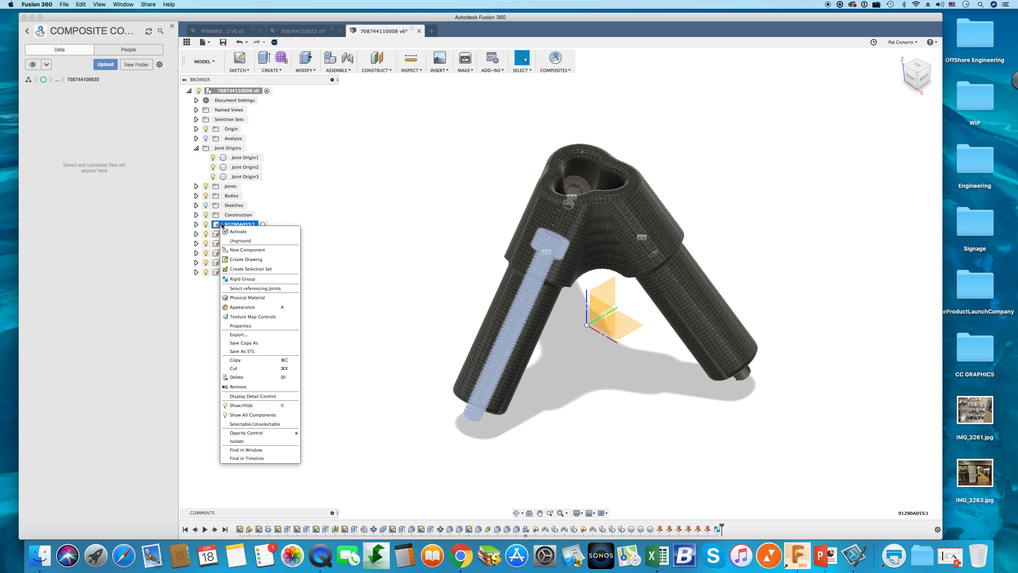
click(238, 240)
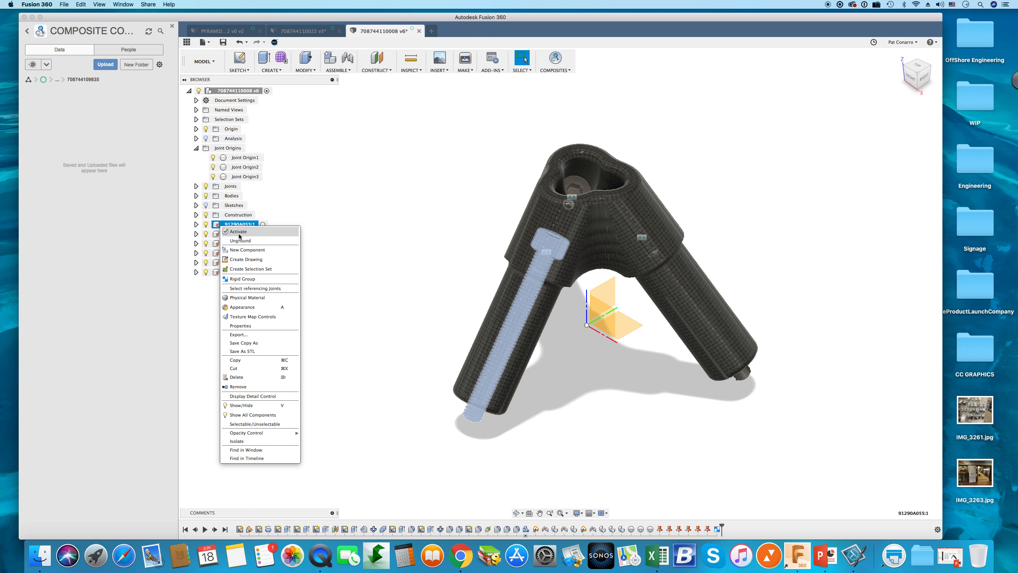
Create a rigid group of the connector and its six screws with child components included, and remove that extra group again.
click(242, 91)
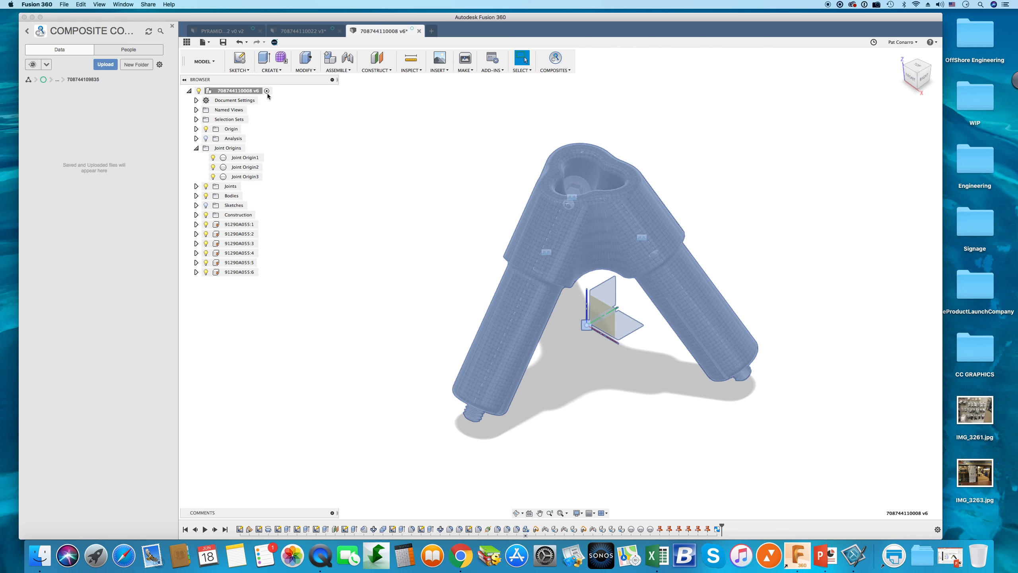
right_click(260, 93)
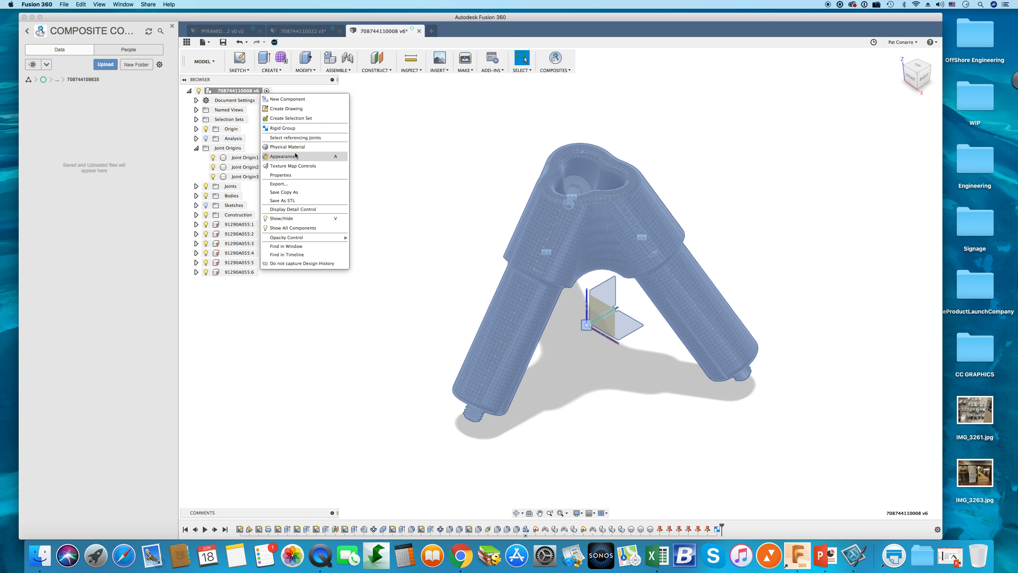
click(284, 129)
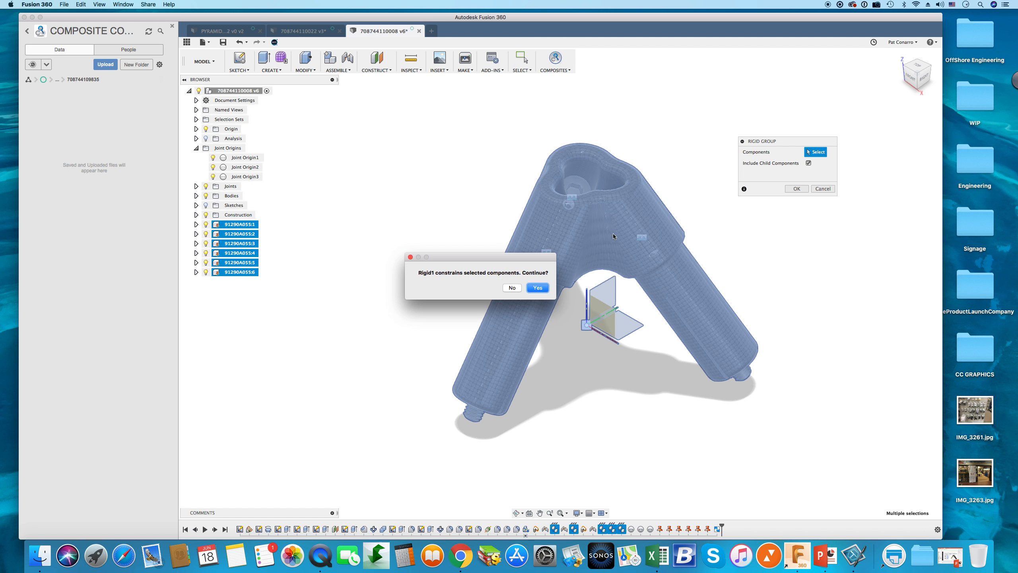
click(538, 288)
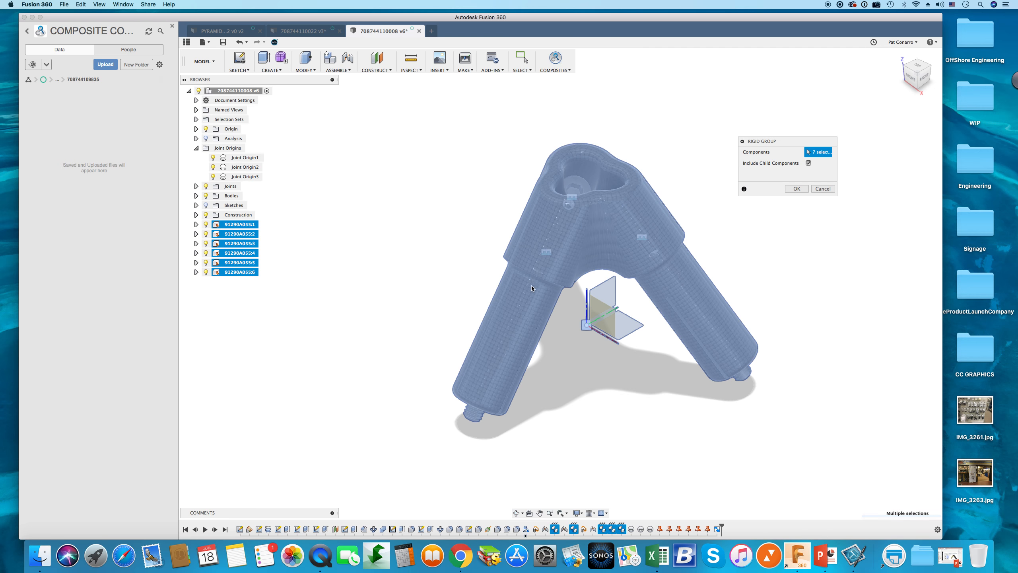
click(796, 189)
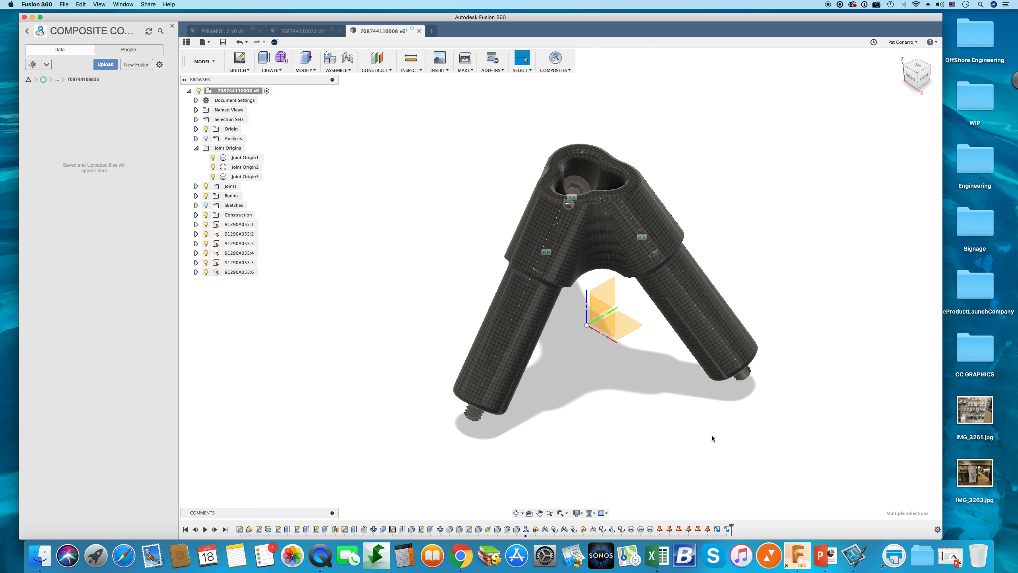
right_click(726, 530)
click(745, 485)
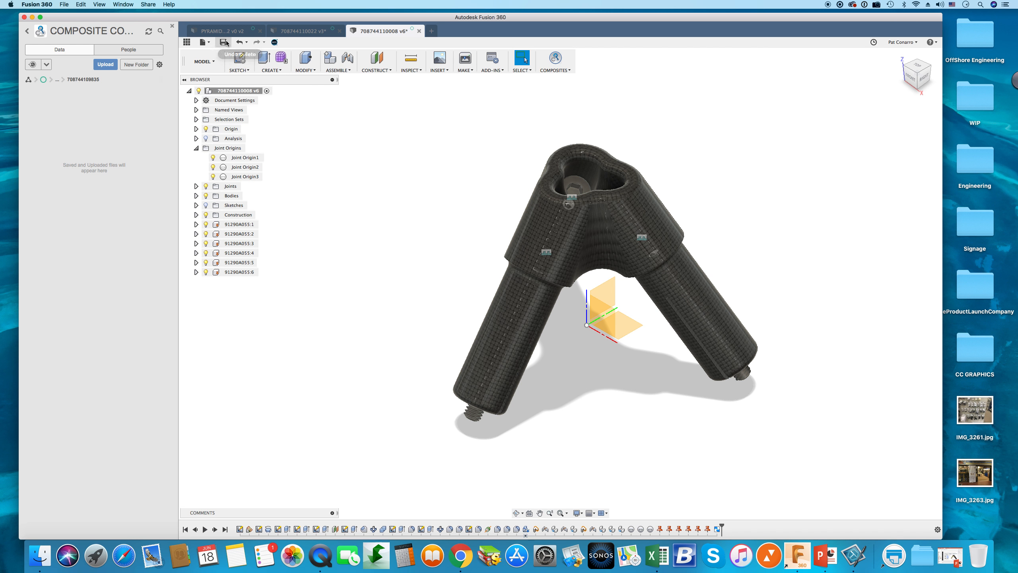
key(super+s)
click(486, 278)
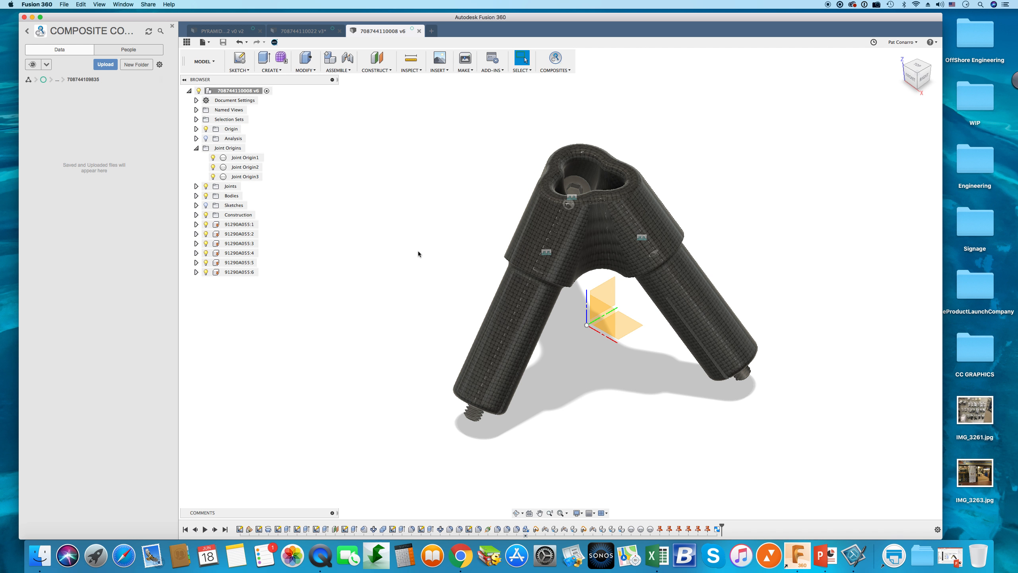
middle_drag(737, 203, 655, 181)
key(Escape)
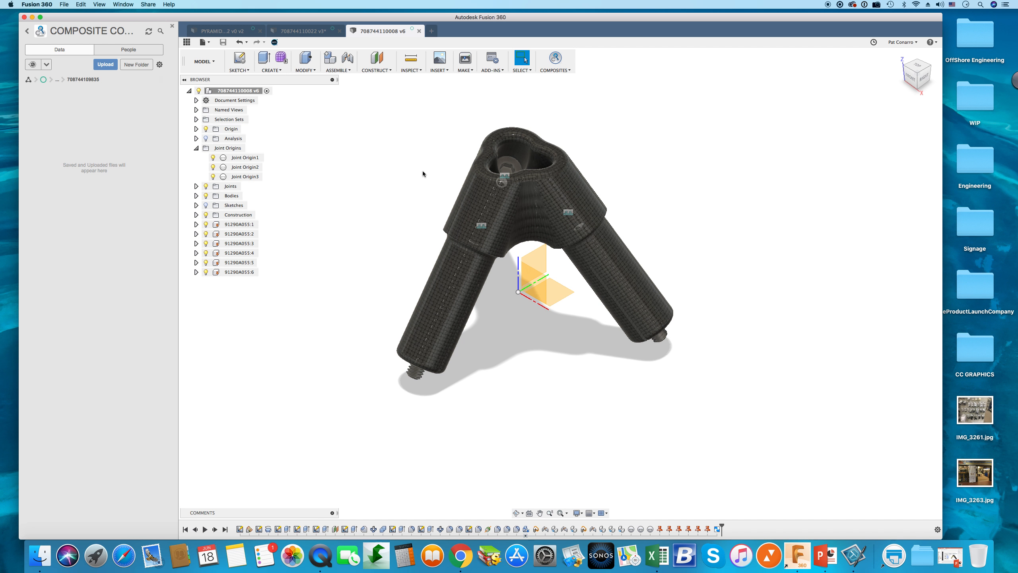
Open the appearance settings for the whole connector and check the Carbon Fiber - Plain appearance used in the design.
scroll(420, 175, up, 5)
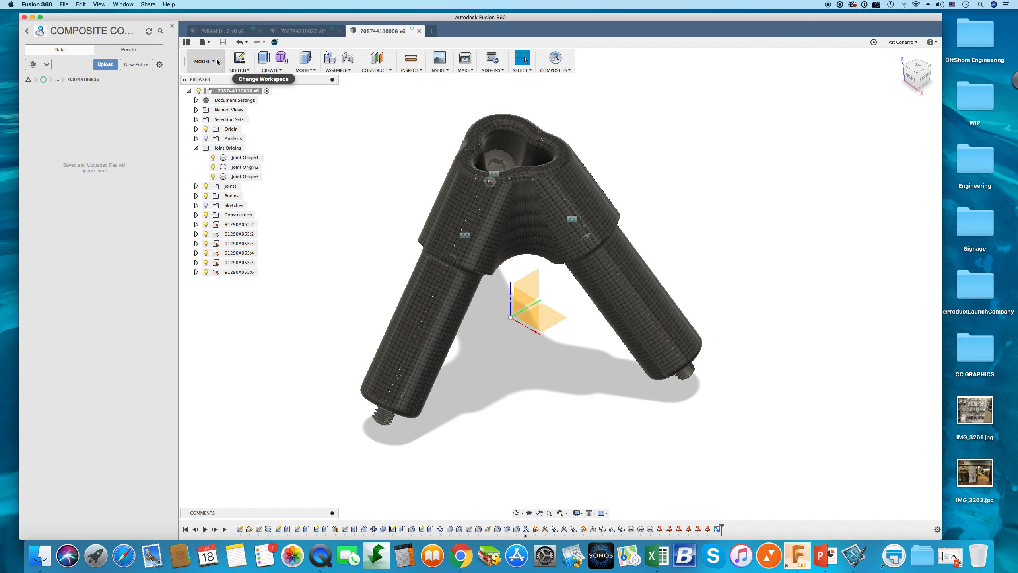
right_click(223, 91)
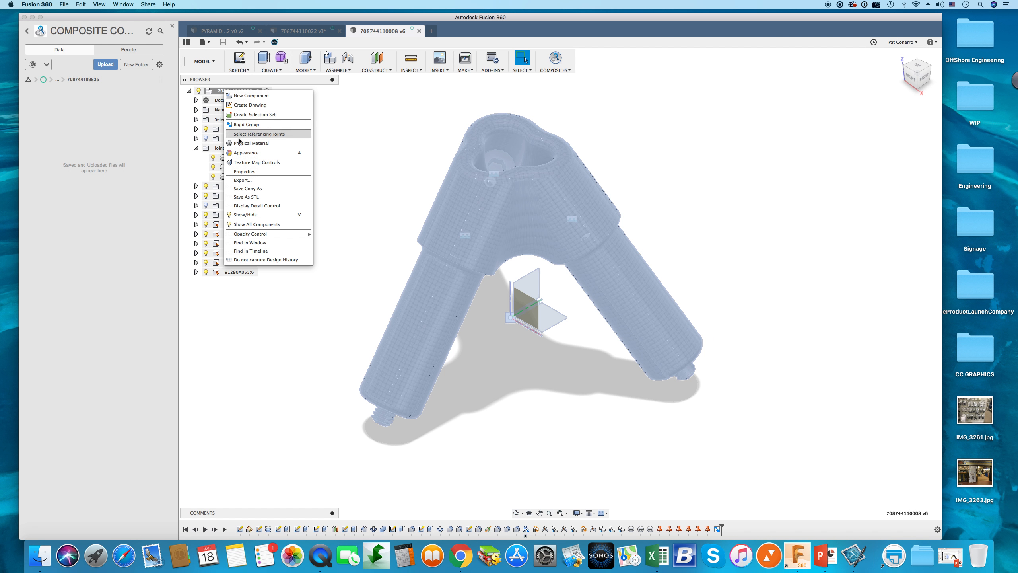
click(249, 152)
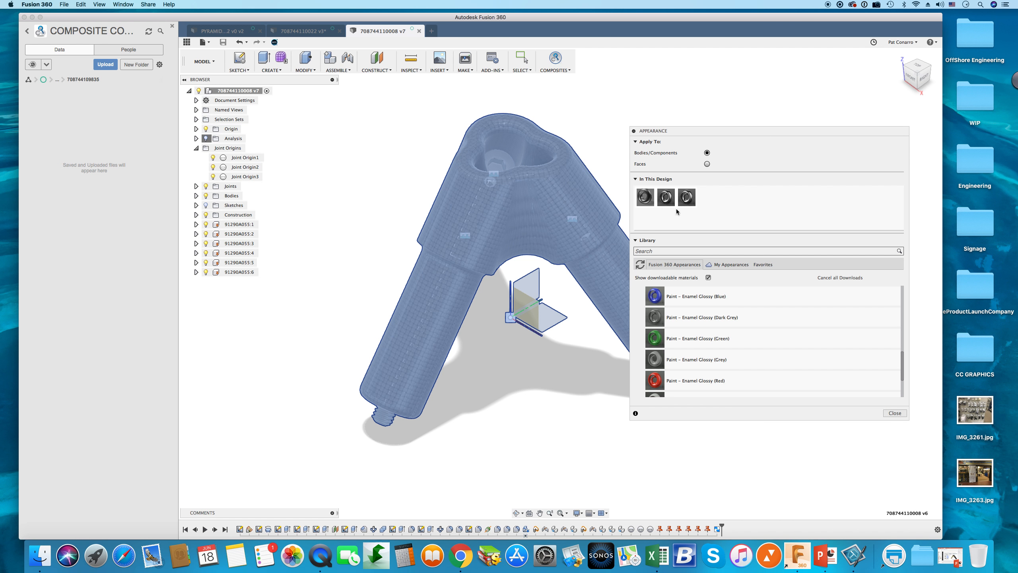
mouse_move(643, 201)
mouse_down()
mouse_move(574, 208)
mouse_move(633, 206)
mouse_up()
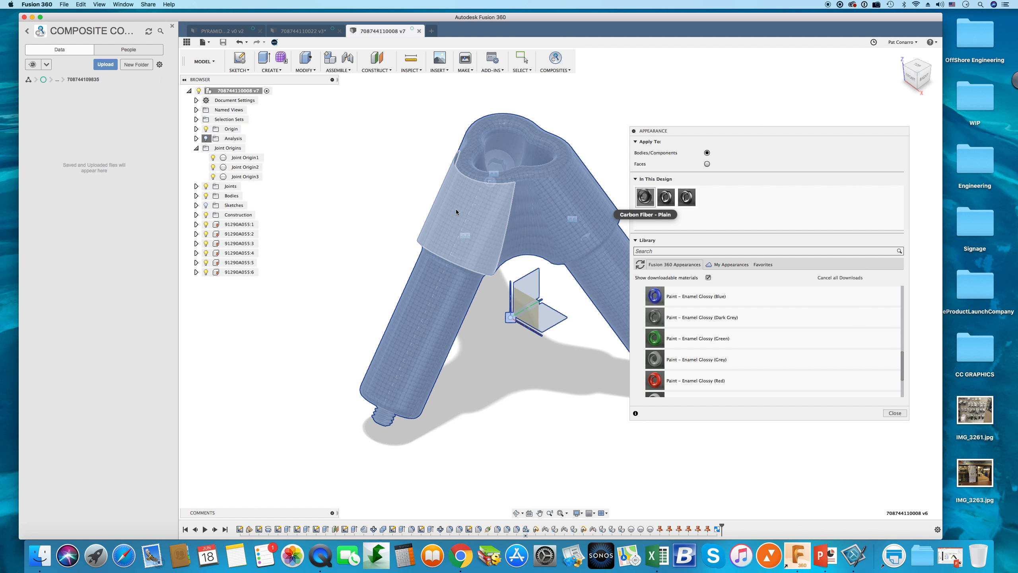
click(894, 413)
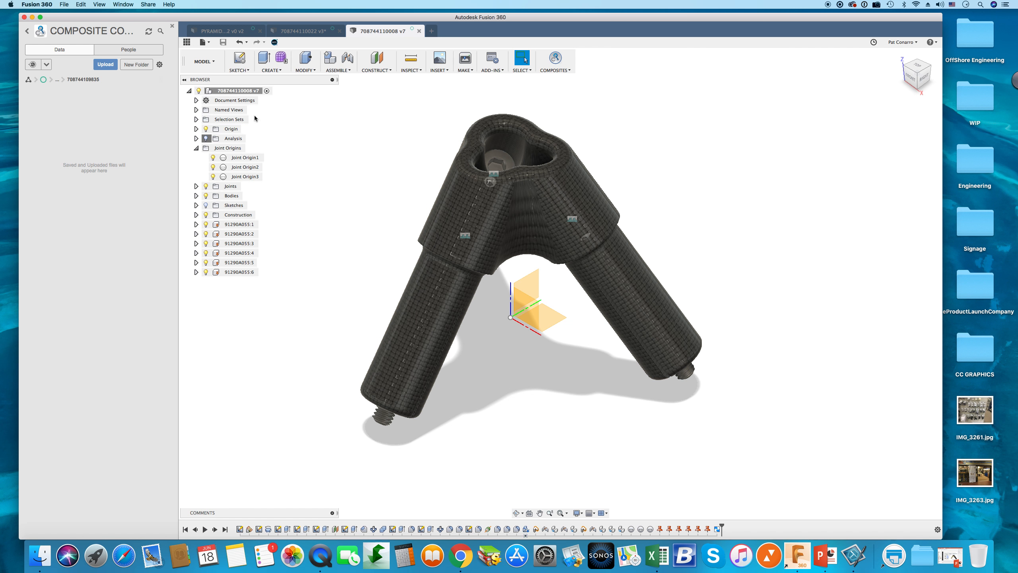
Switch through the Animation workspace to the Render workspace, make the window full screen and return the connector to the home view.
click(204, 61)
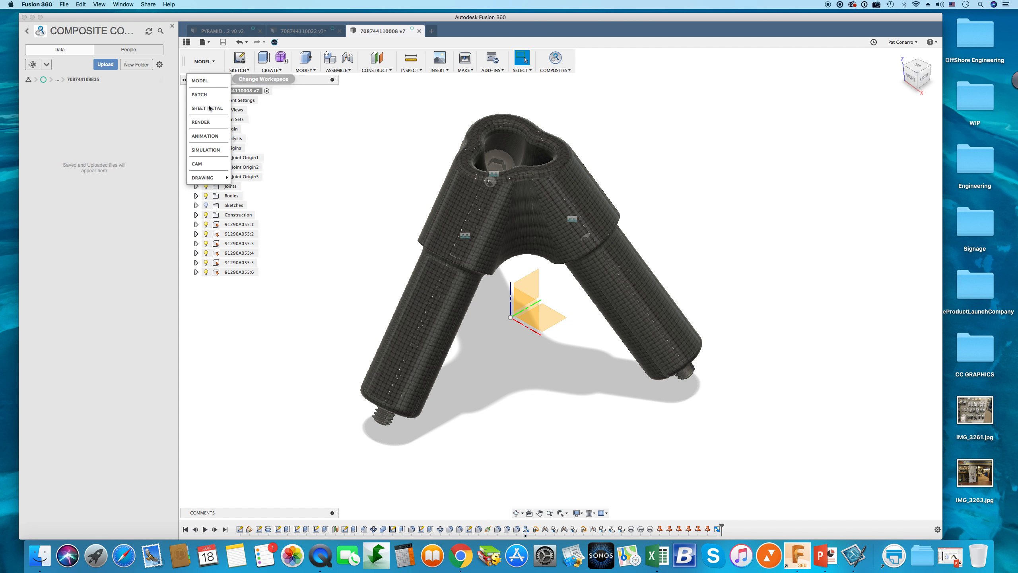
click(206, 136)
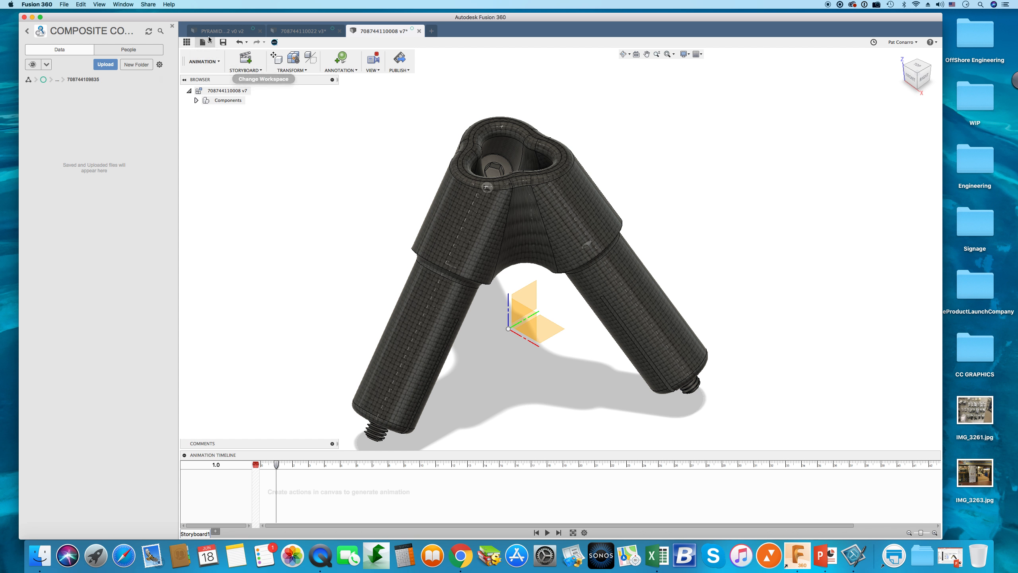
click(204, 61)
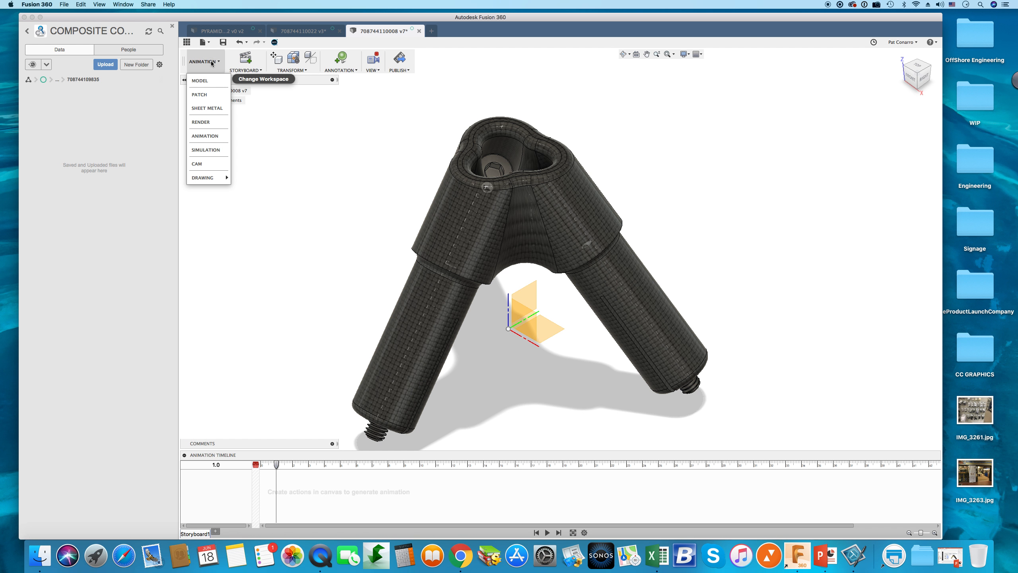
click(206, 122)
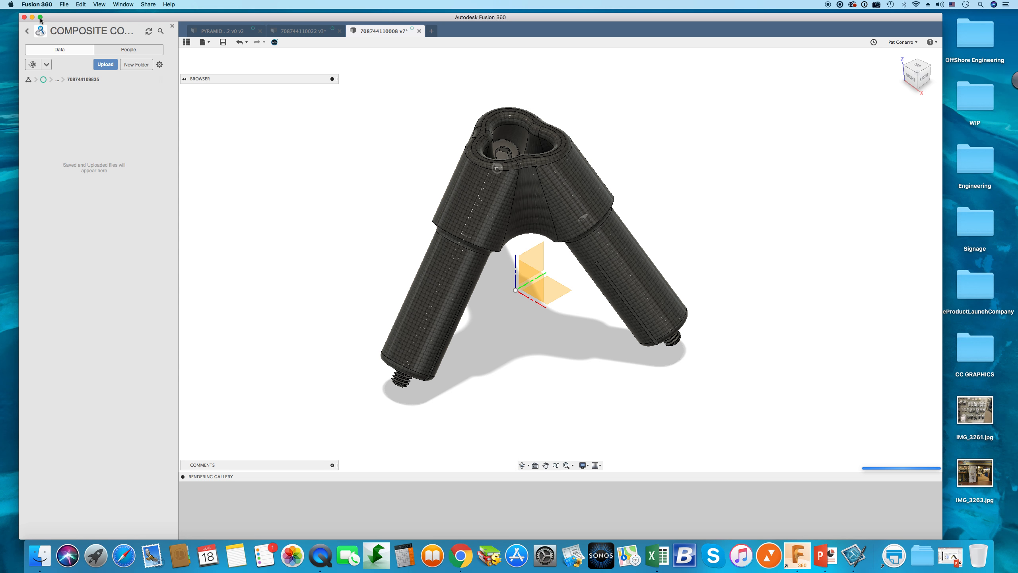
click(40, 17)
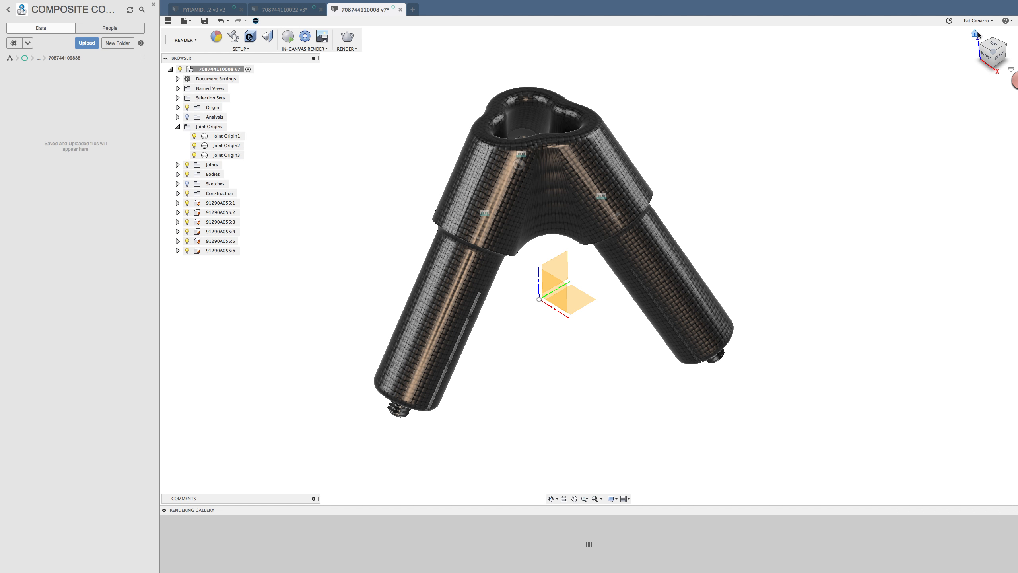
click(977, 35)
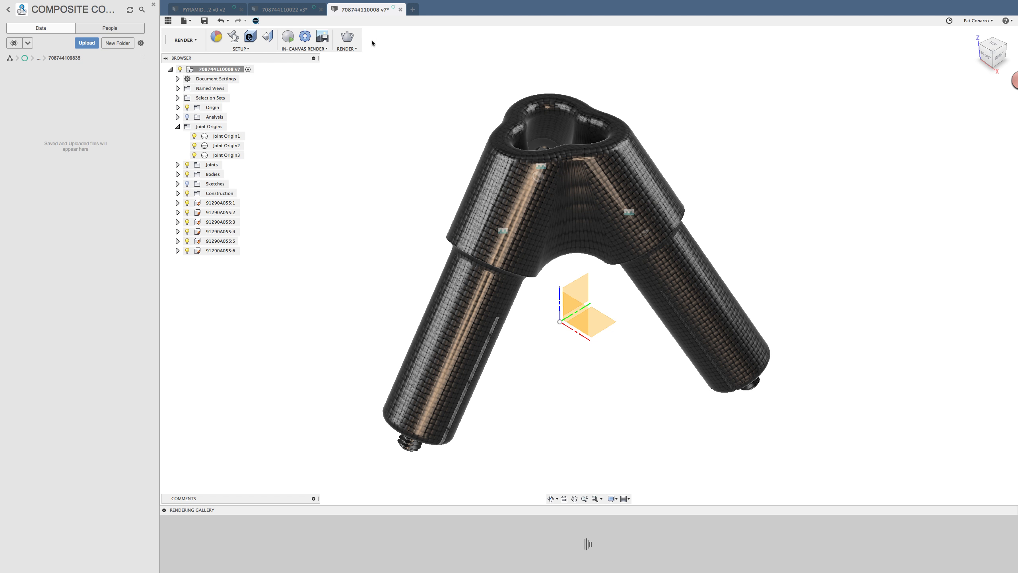
Enable a transparent background for the PNG output in the render settings and close them without rendering.
click(347, 38)
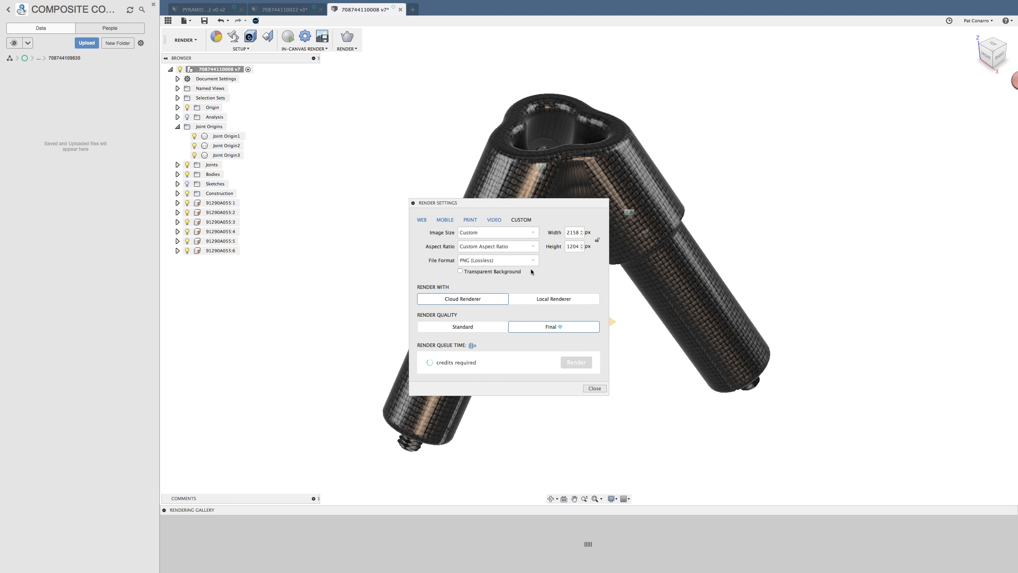
click(461, 271)
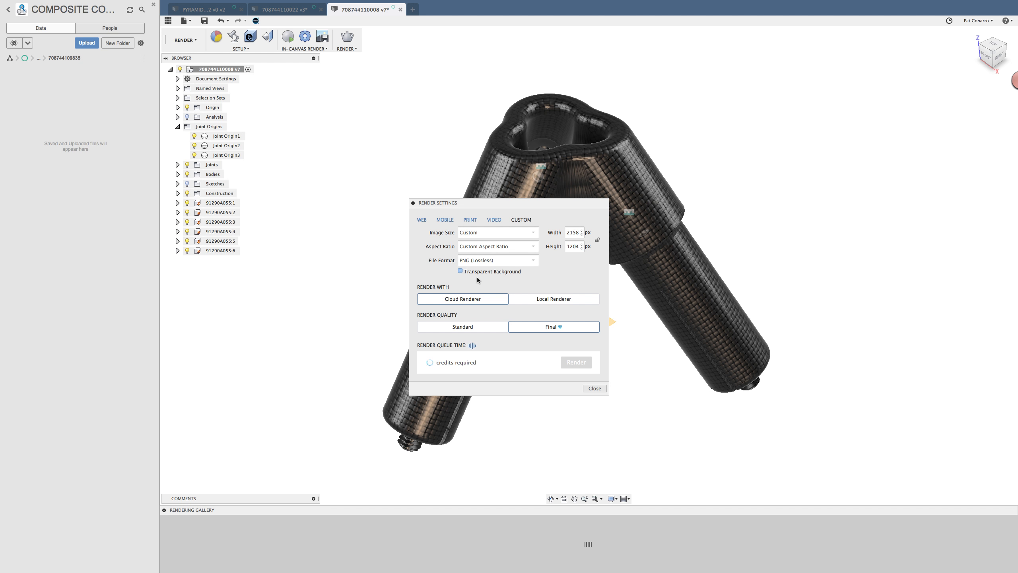
click(601, 389)
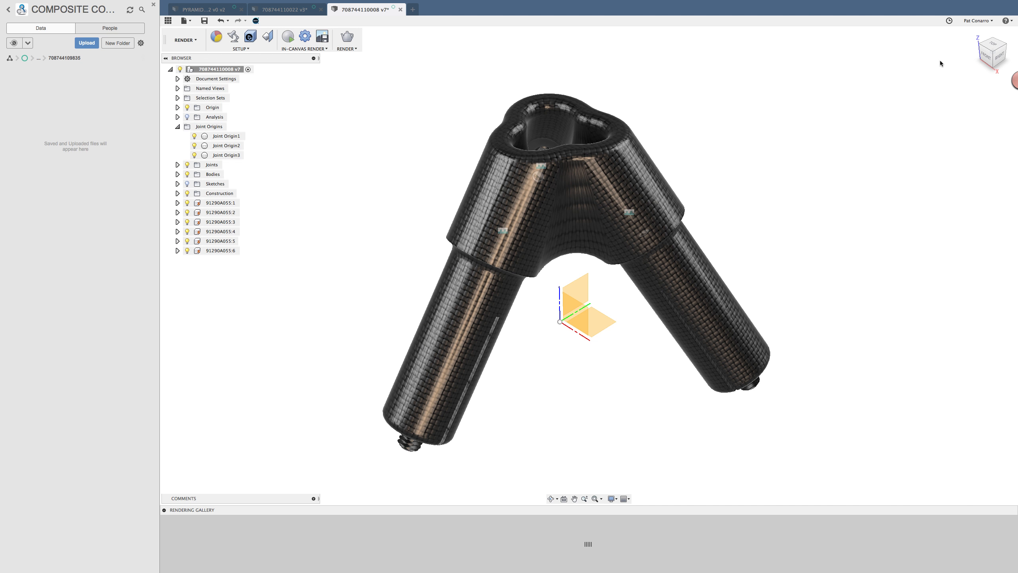
Examine the rendered carbon-fibre connector from the top, right and back, and return to the home view.
click(993, 44)
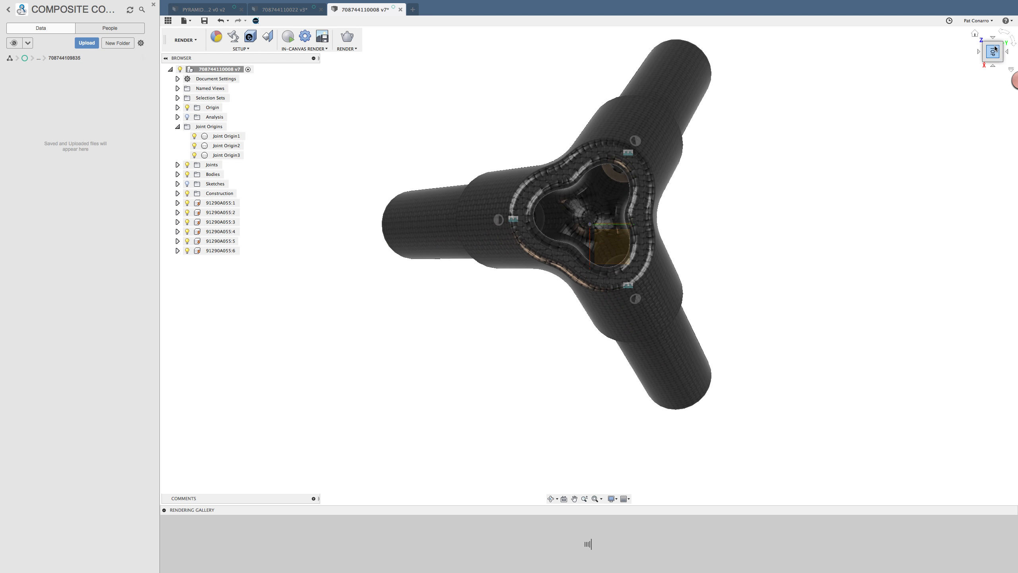
click(993, 67)
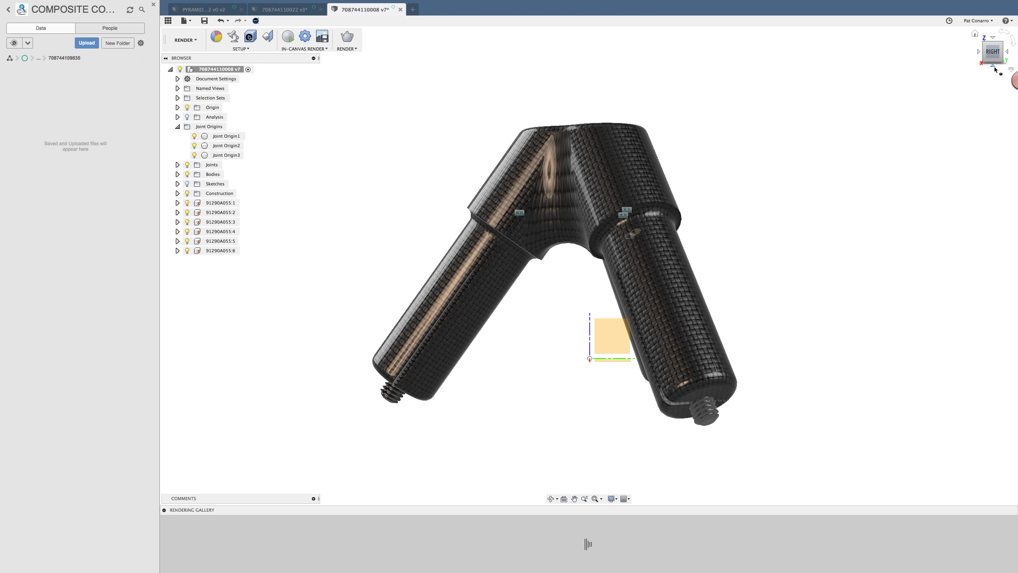
click(1007, 52)
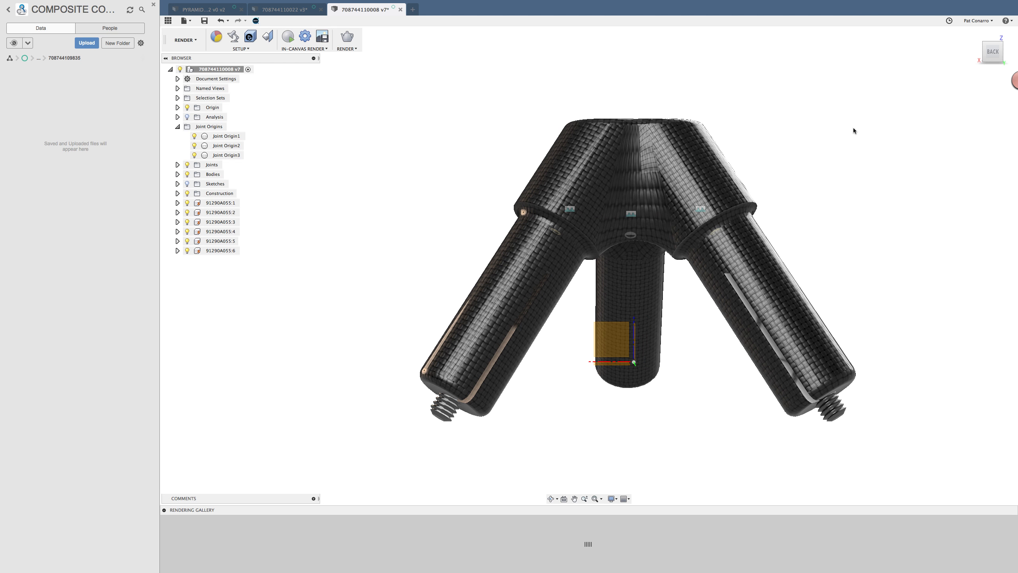
middle_drag(740, 169, 747, 146)
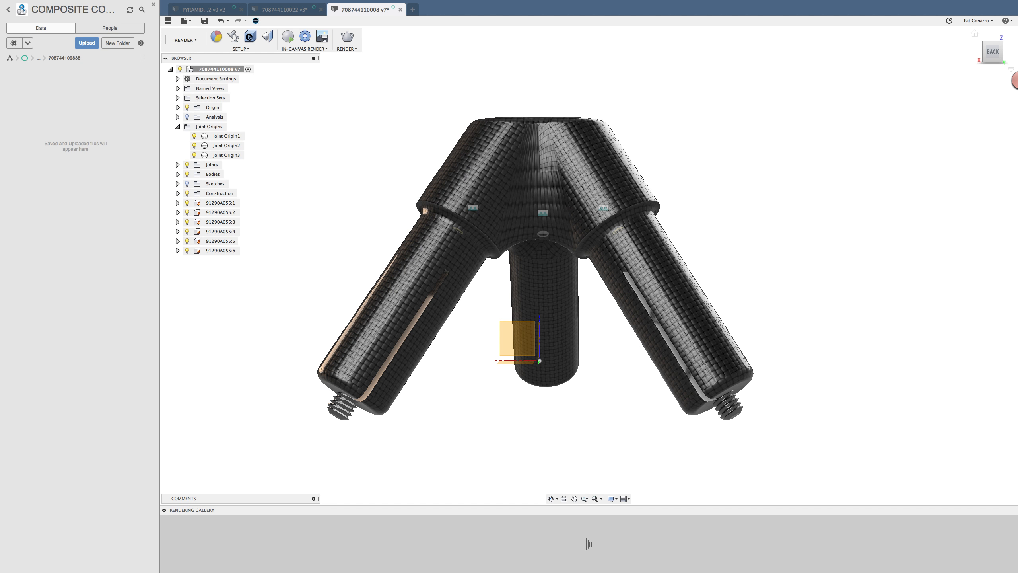
click(976, 34)
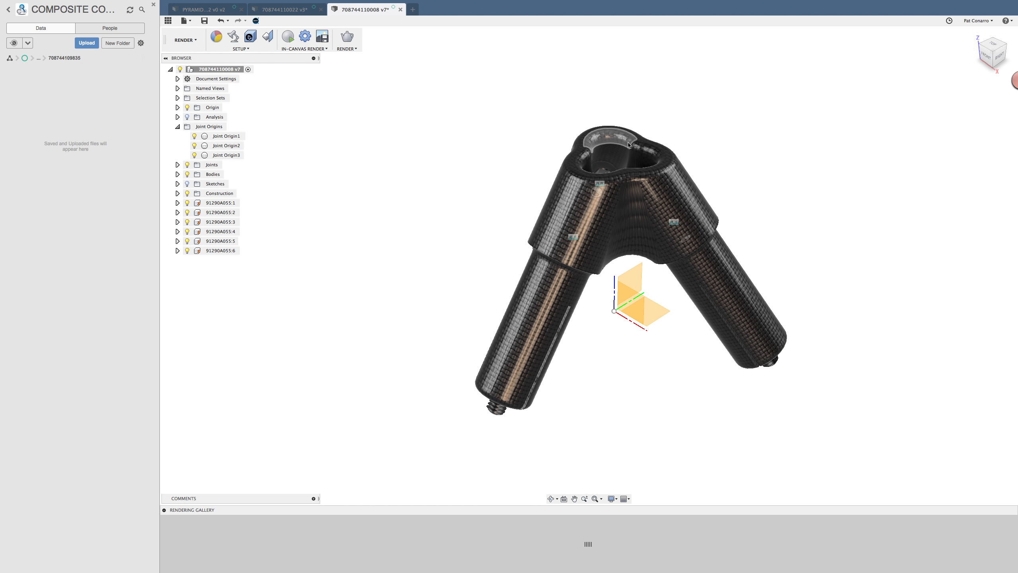
scroll(494, 161, up, 3)
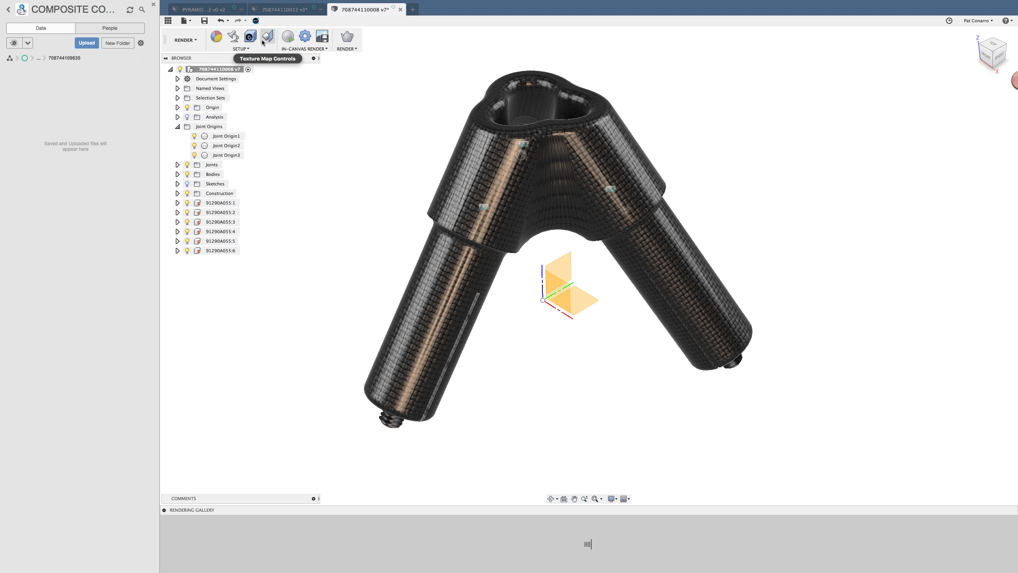
click(200, 39)
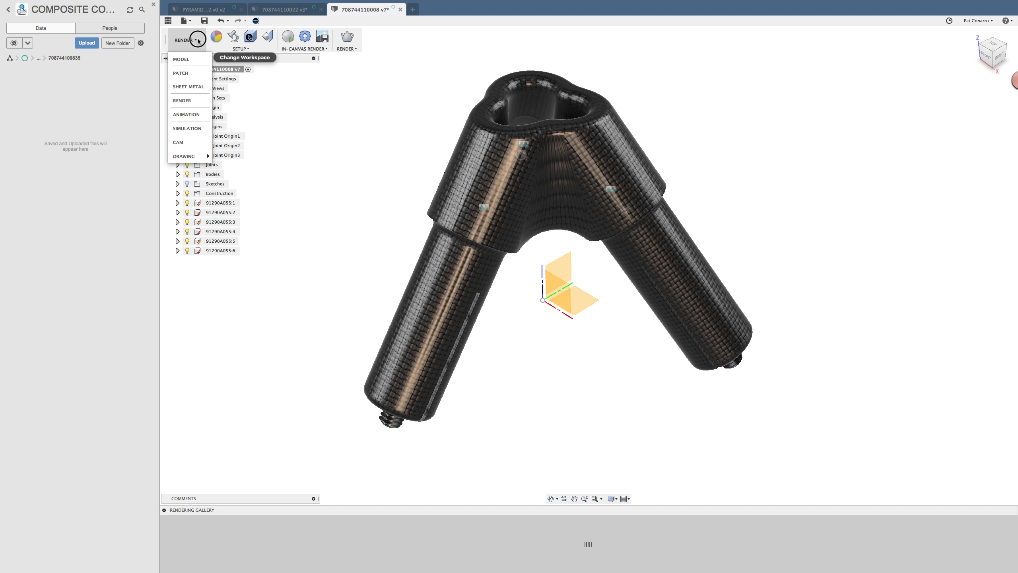
click(203, 60)
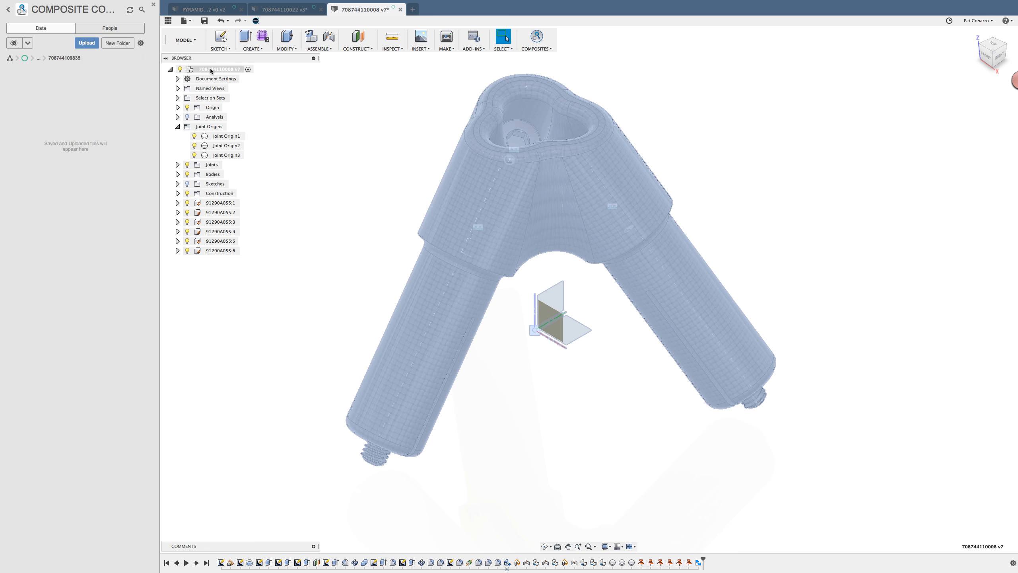
right_click(211, 71)
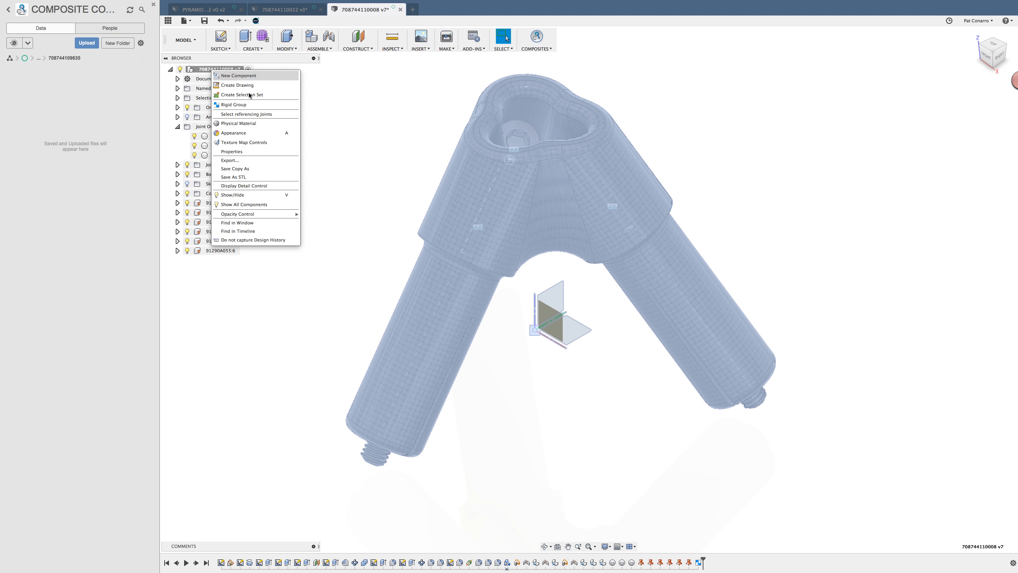
click(263, 160)
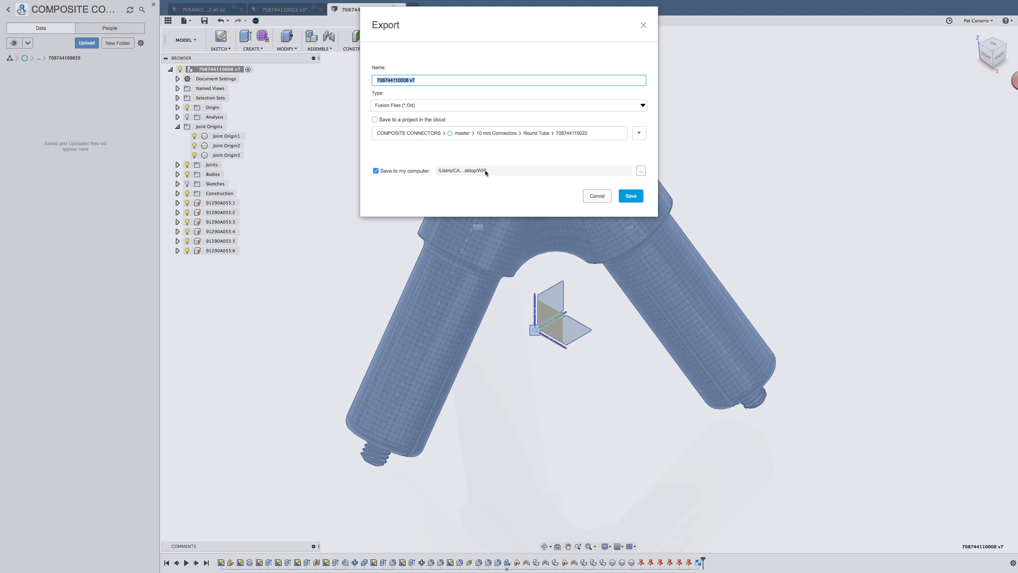
click(632, 198)
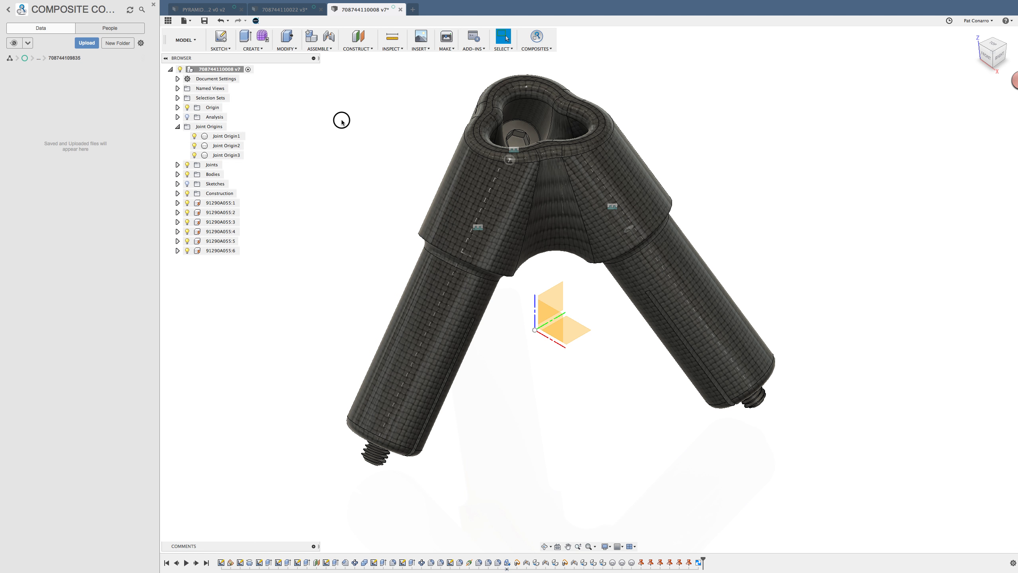
click(464, 189)
click(210, 174)
click(177, 174)
click(204, 184)
right_click(204, 184)
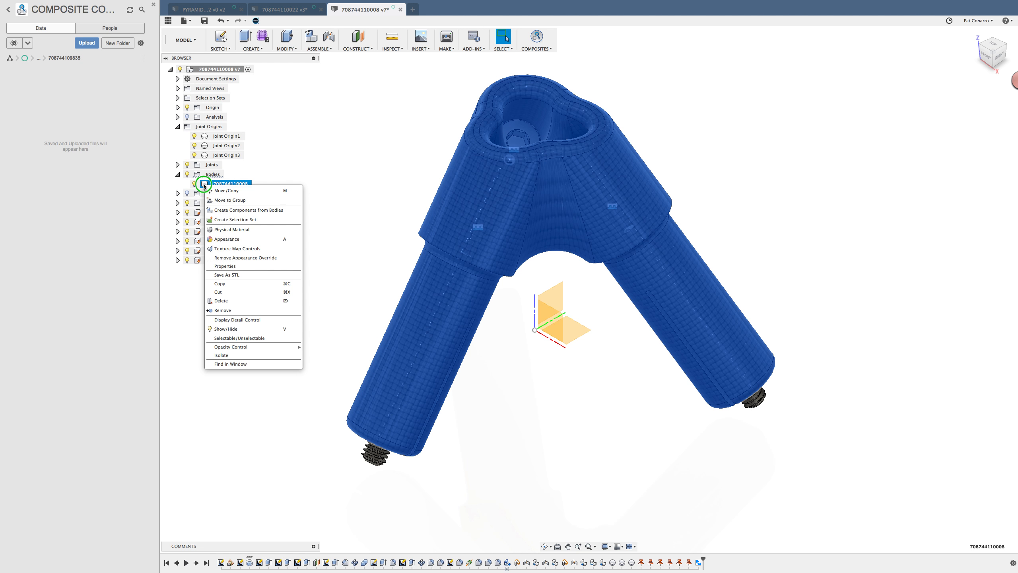
click(254, 275)
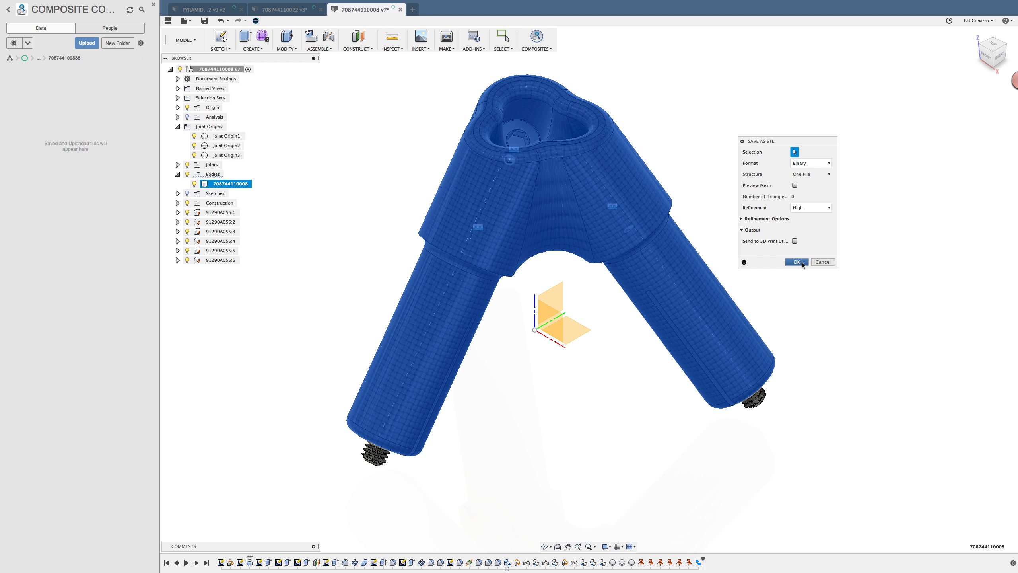
click(797, 261)
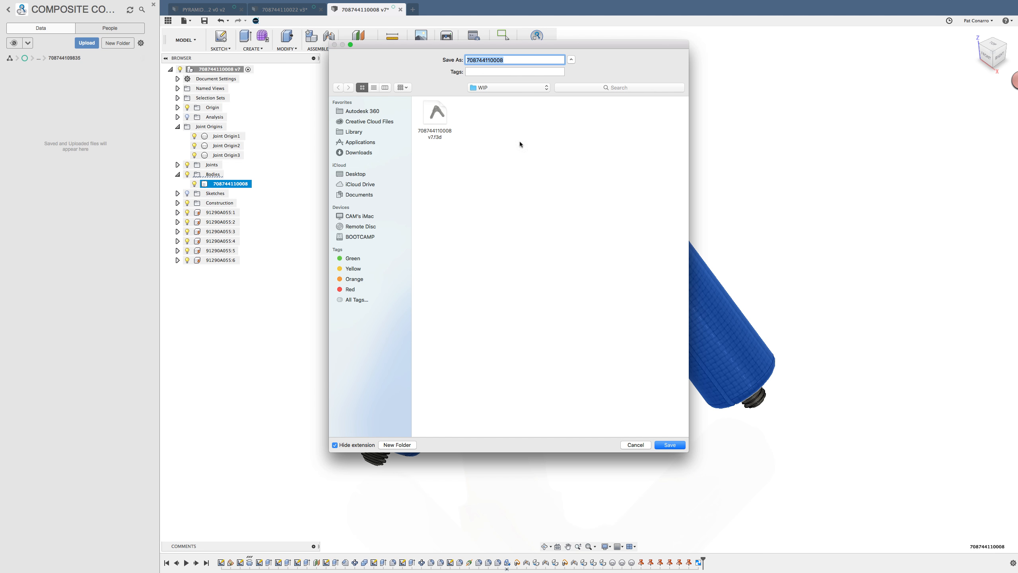
click(668, 445)
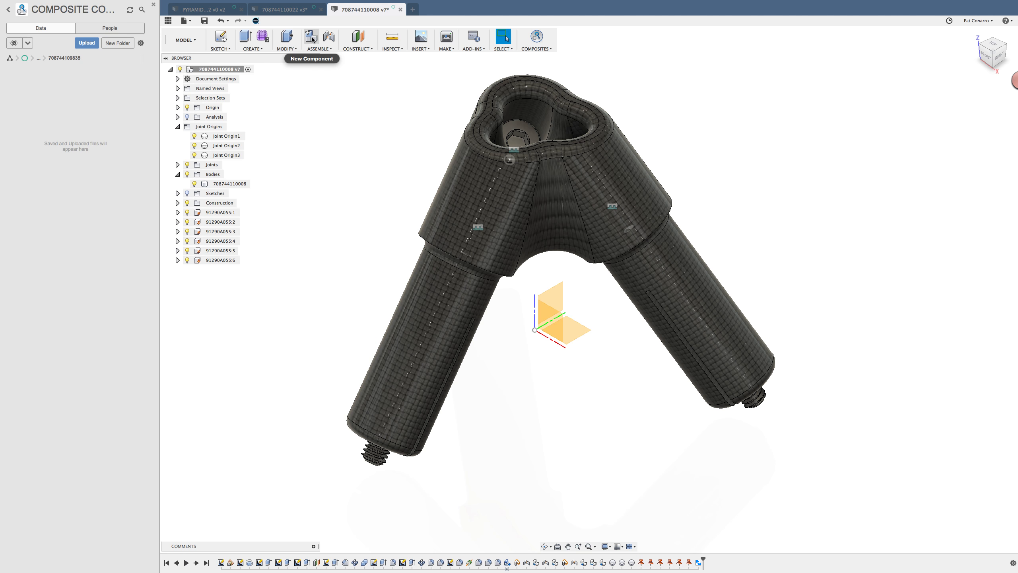
click(296, 9)
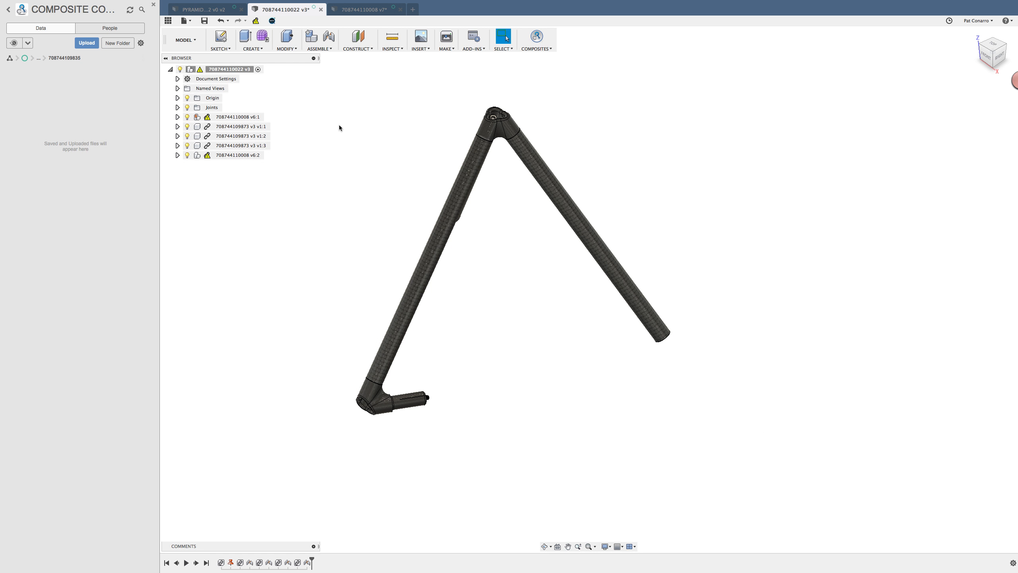
click(256, 23)
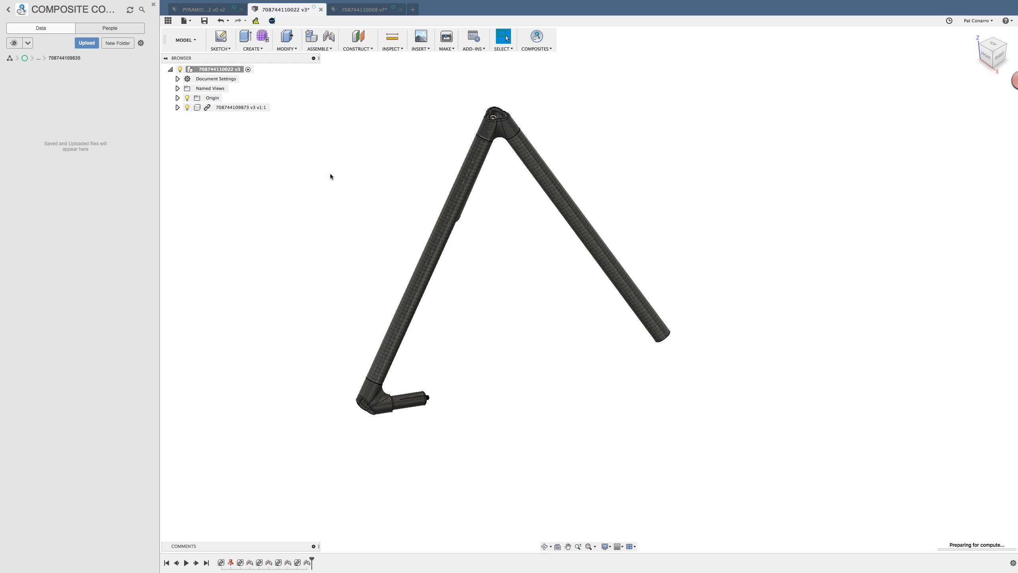
click(234, 156)
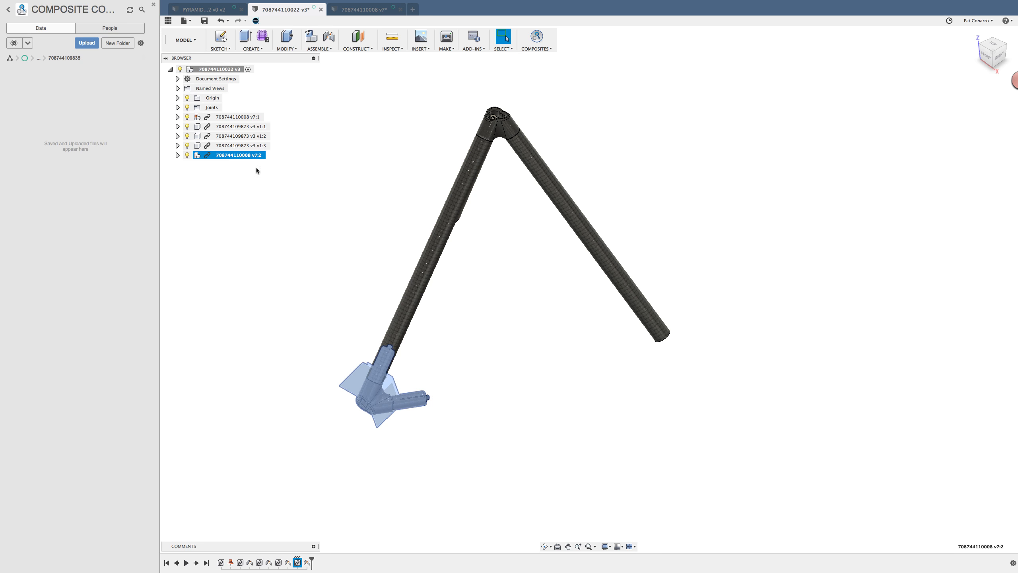
click(445, 218)
click(224, 127)
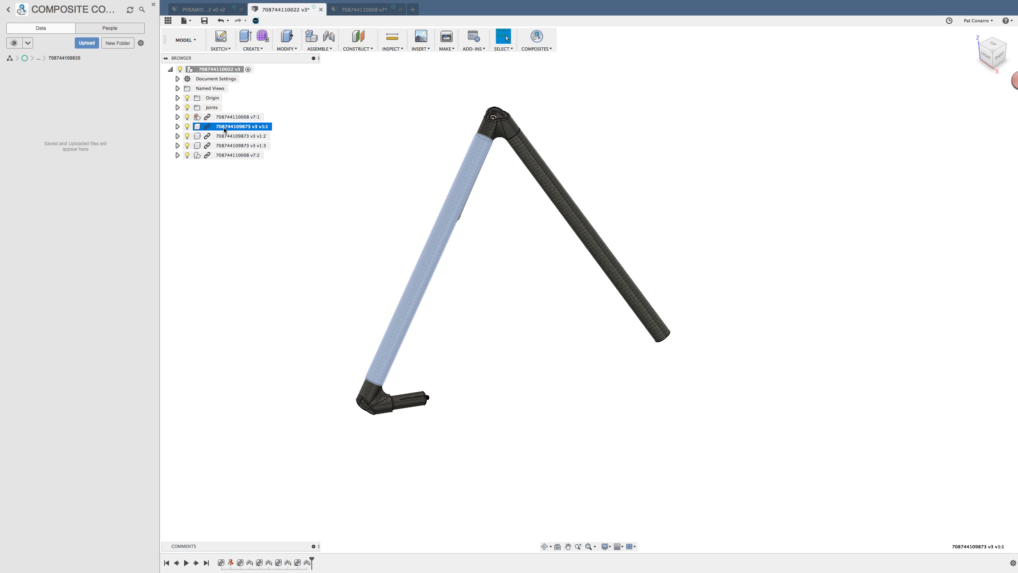
click(334, 135)
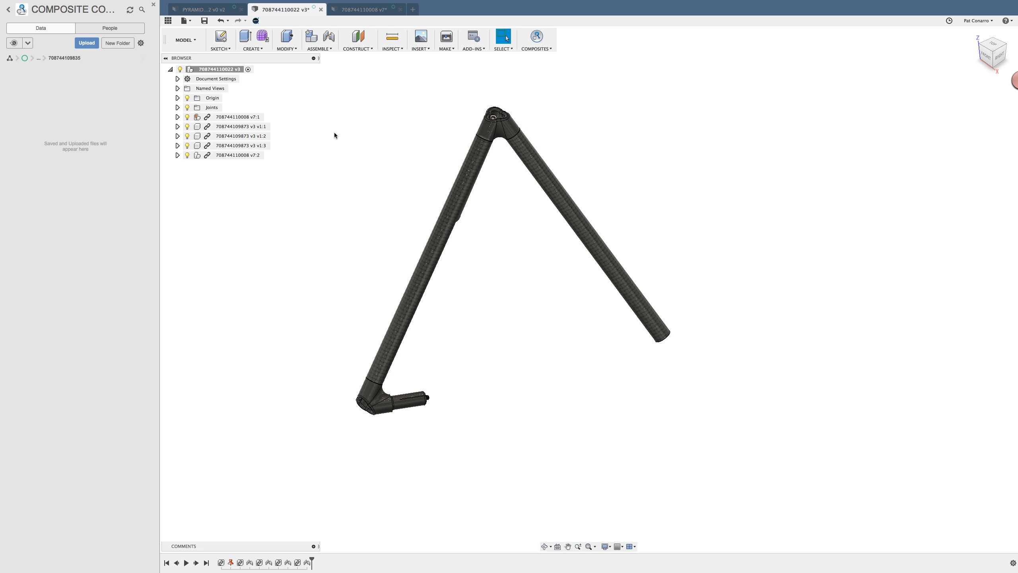
click(197, 156)
click(198, 156)
click(210, 157)
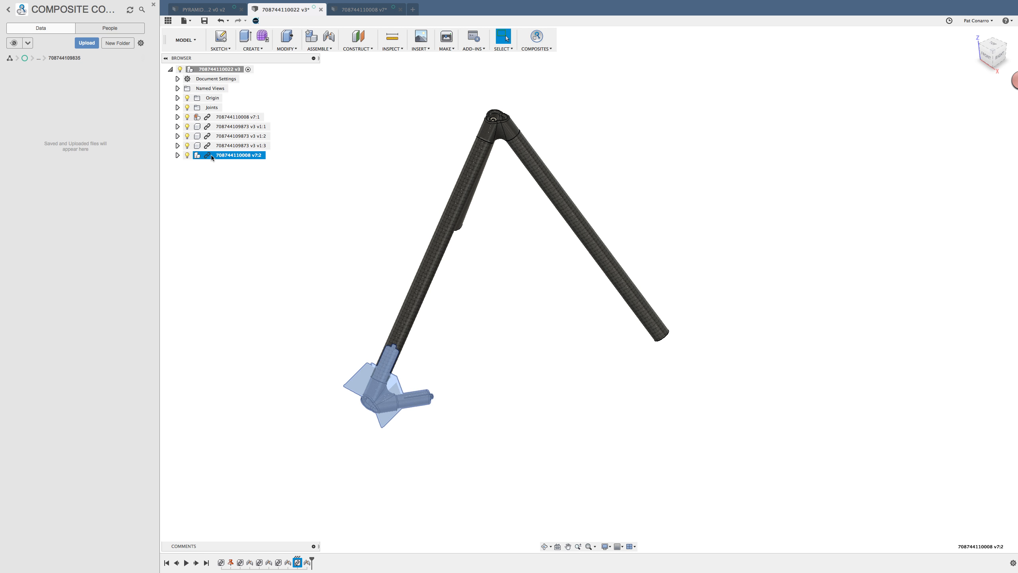
key(super+v)
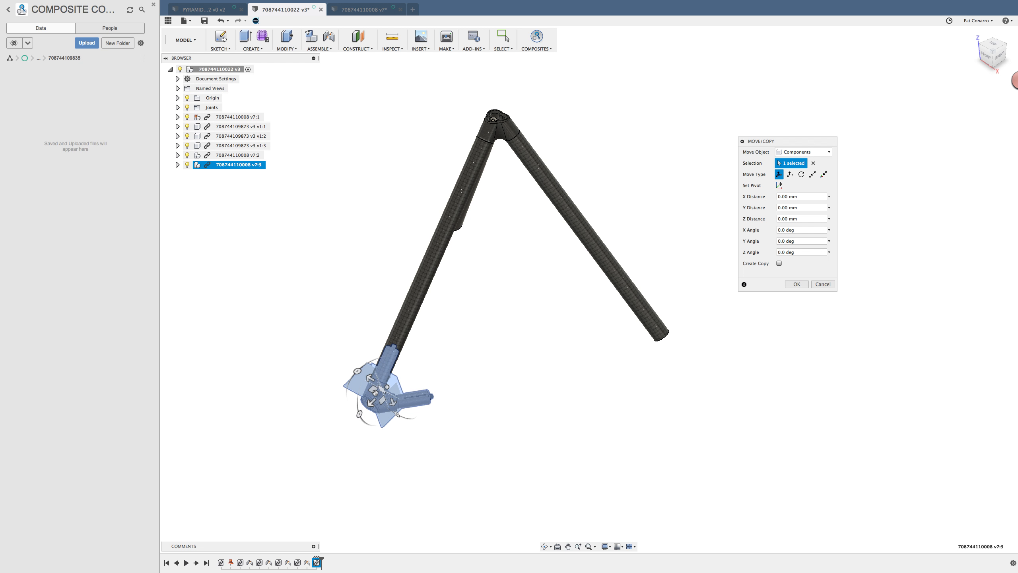
drag(372, 402, 529, 254)
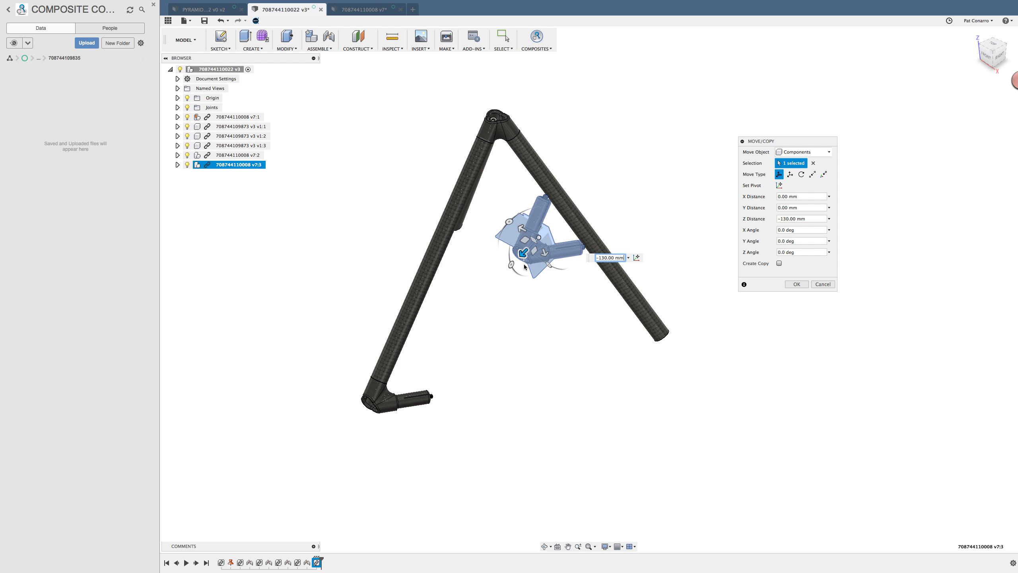
click(991, 45)
drag(477, 278, 508, 298)
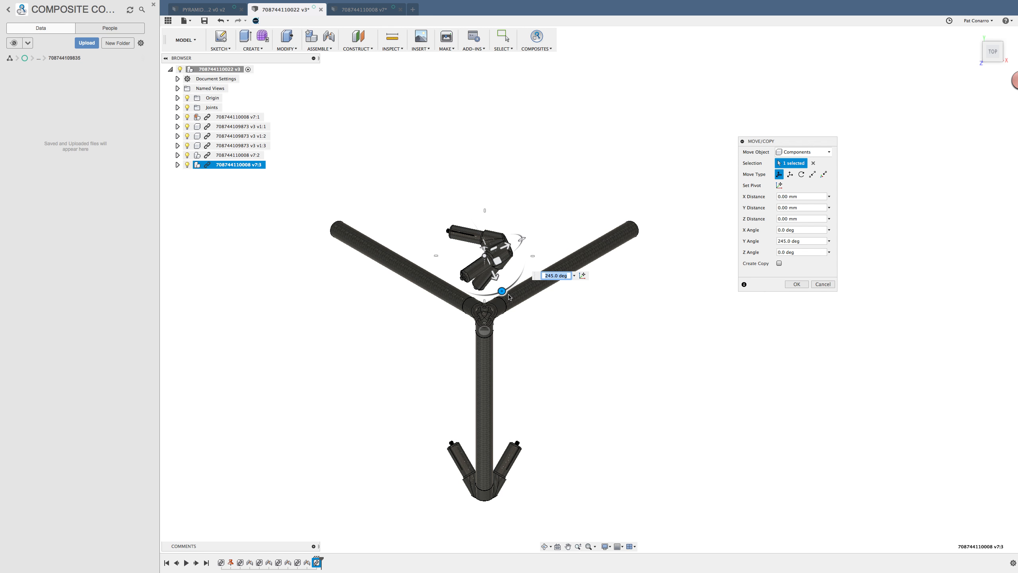
click(995, 68)
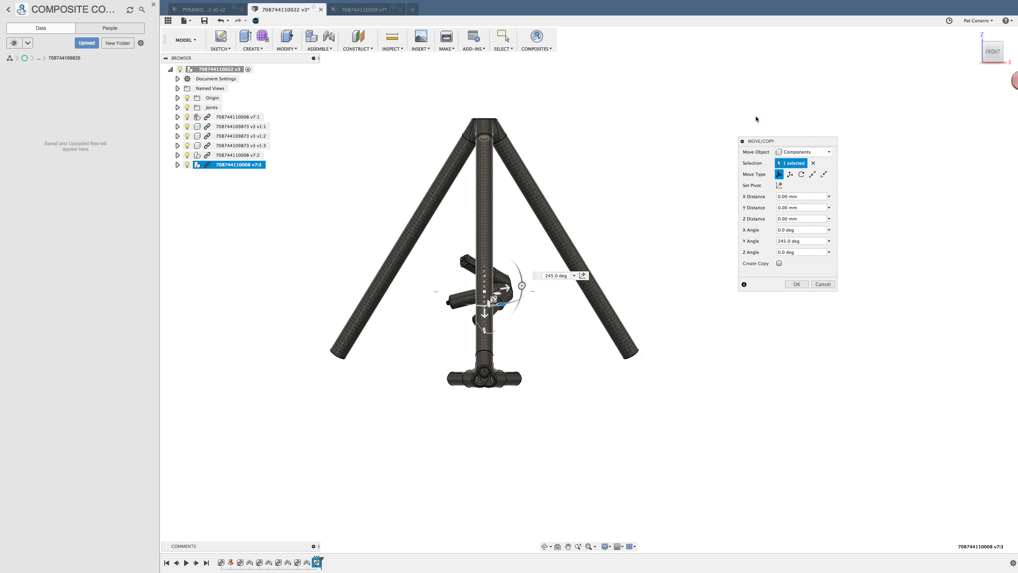
drag(521, 285, 554, 306)
click(635, 254)
shift+middle_drag(633, 252, 845, 273)
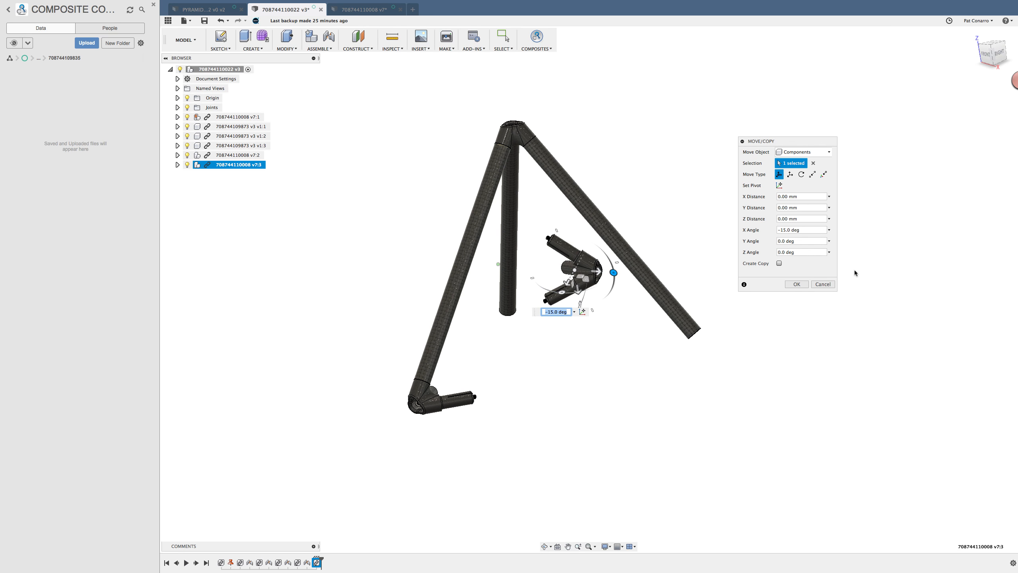
click(831, 284)
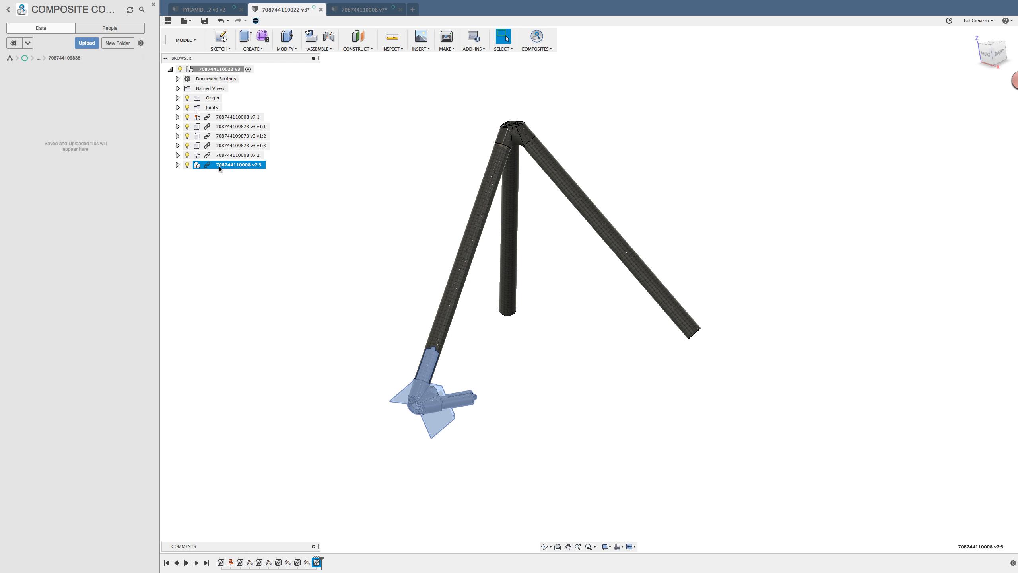
key(Delete)
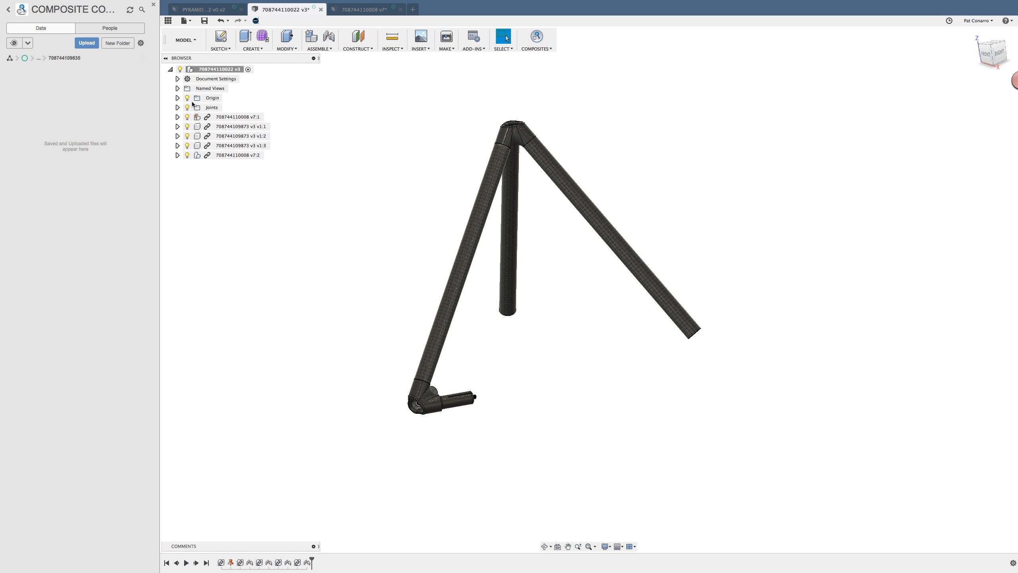
Expand the assembly's origin and turn on the visibility of all work features.
click(177, 98)
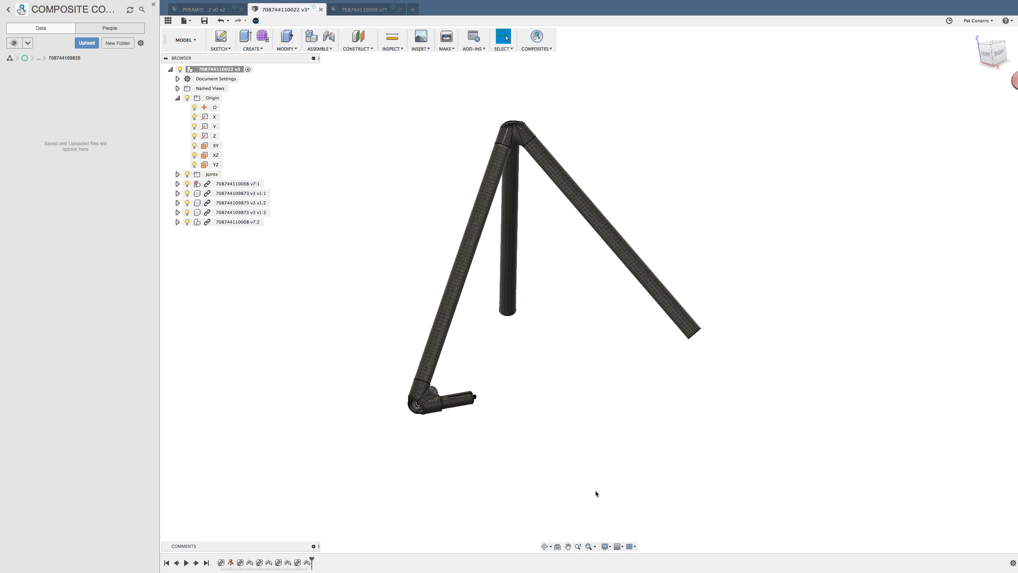
click(606, 546)
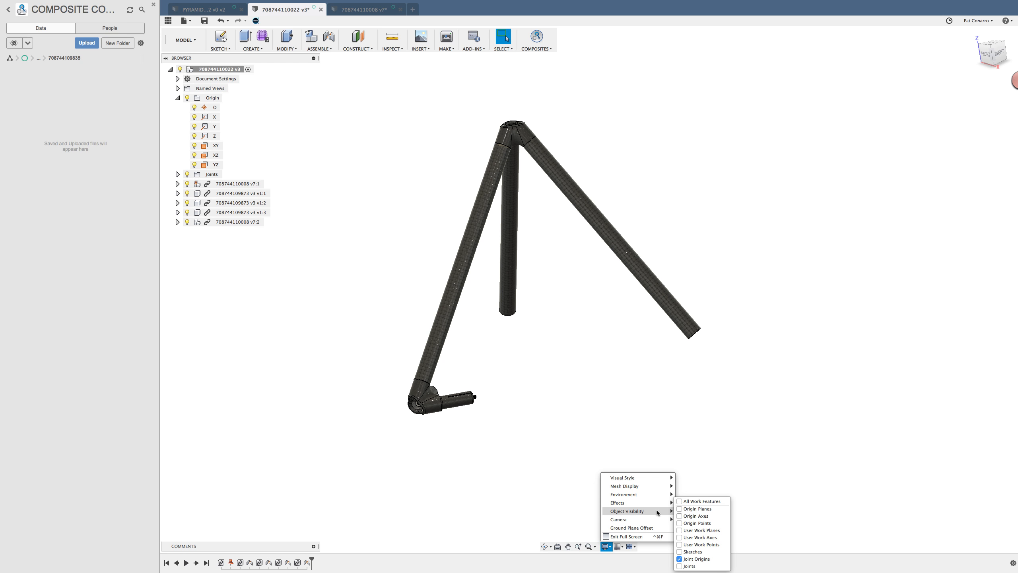
click(678, 506)
click(634, 407)
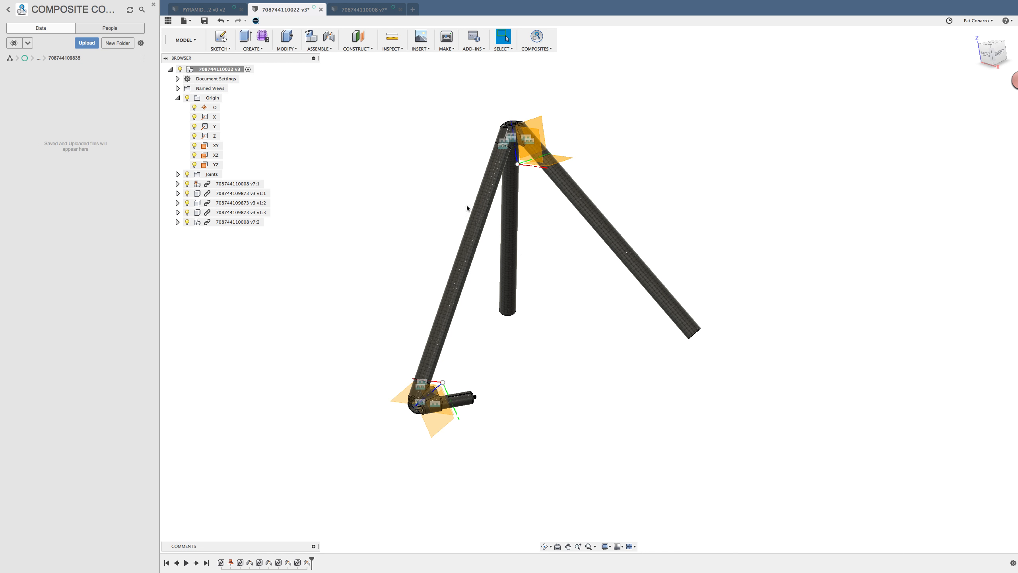
click(257, 49)
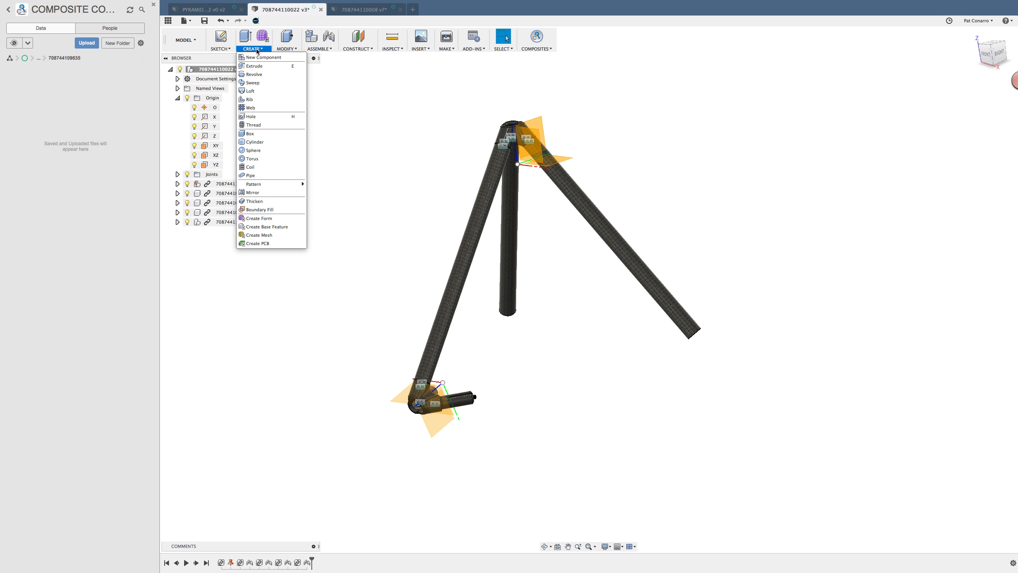
click(279, 50)
click(253, 49)
click(284, 50)
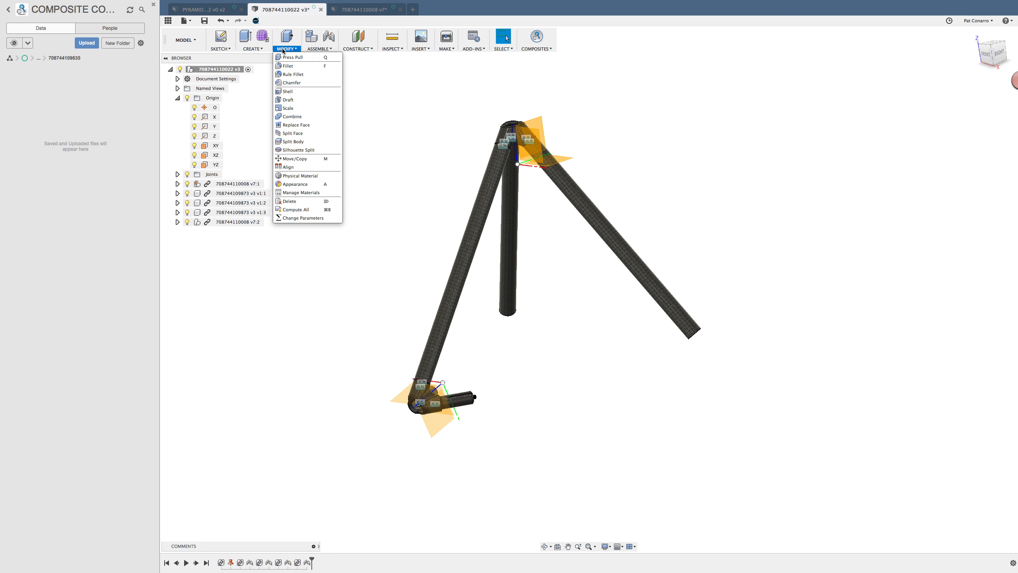
click(254, 49)
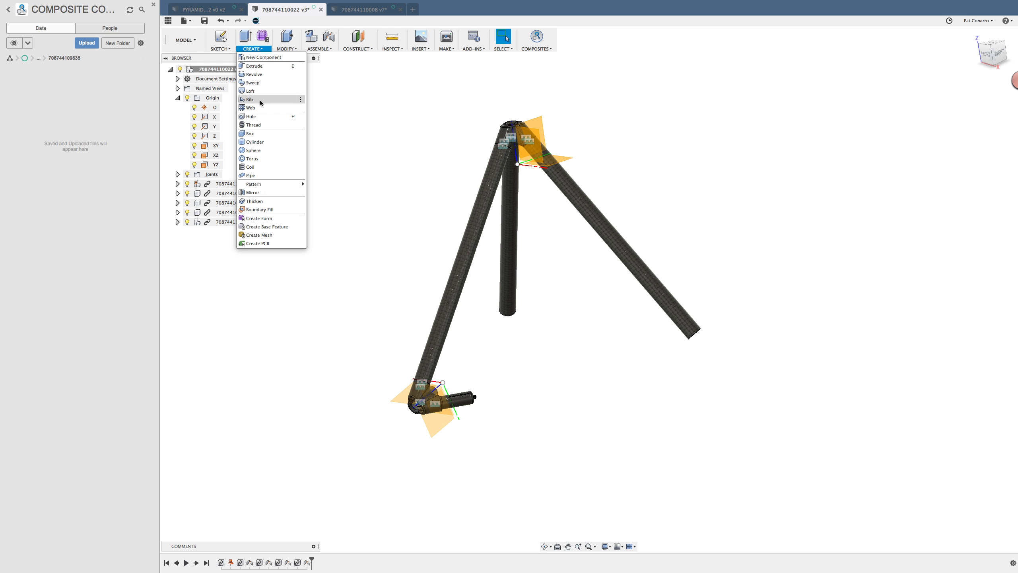
mouse_move(262, 184)
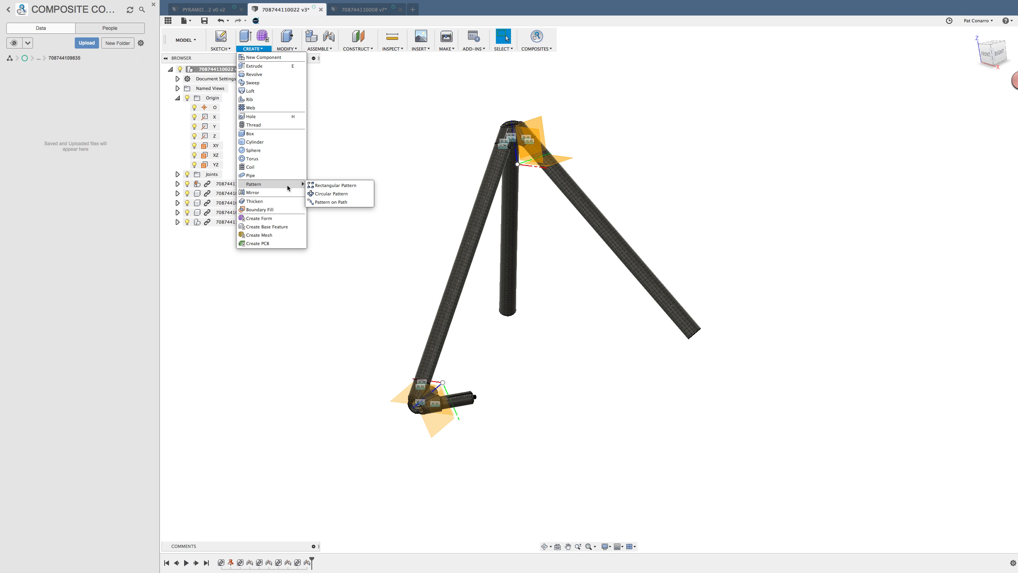
click(333, 193)
click(805, 154)
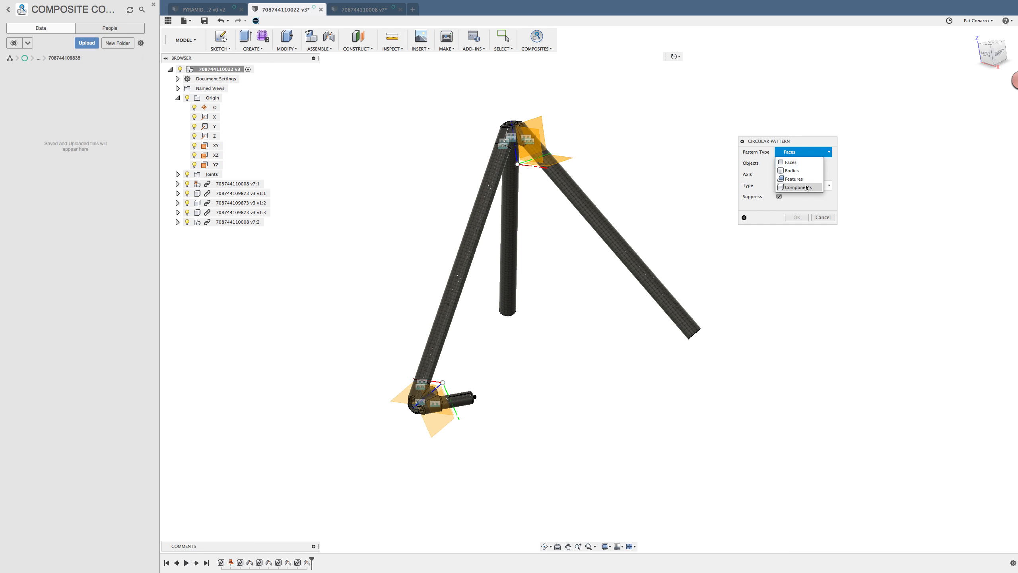
click(806, 187)
click(438, 418)
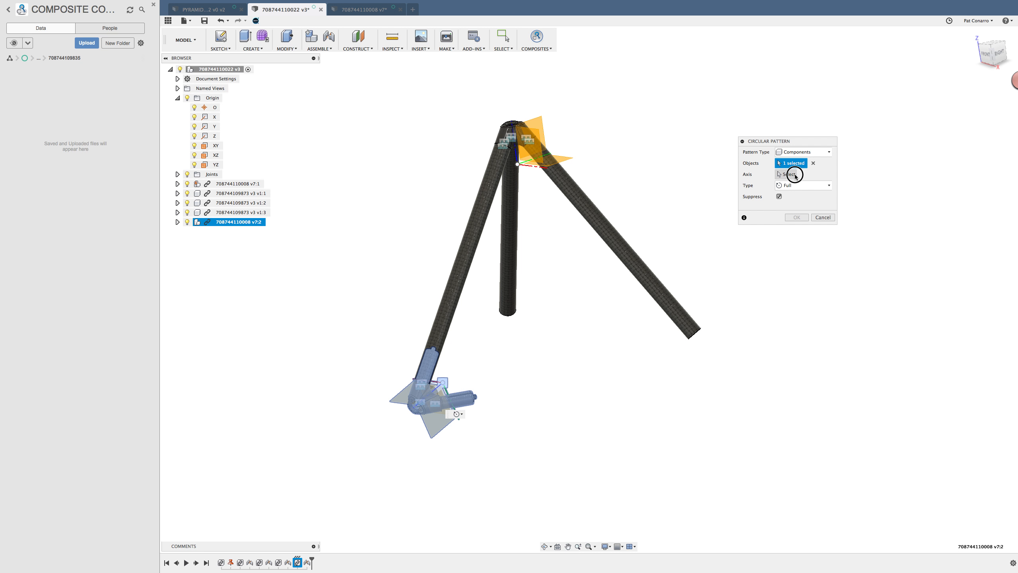
click(787, 174)
click(515, 158)
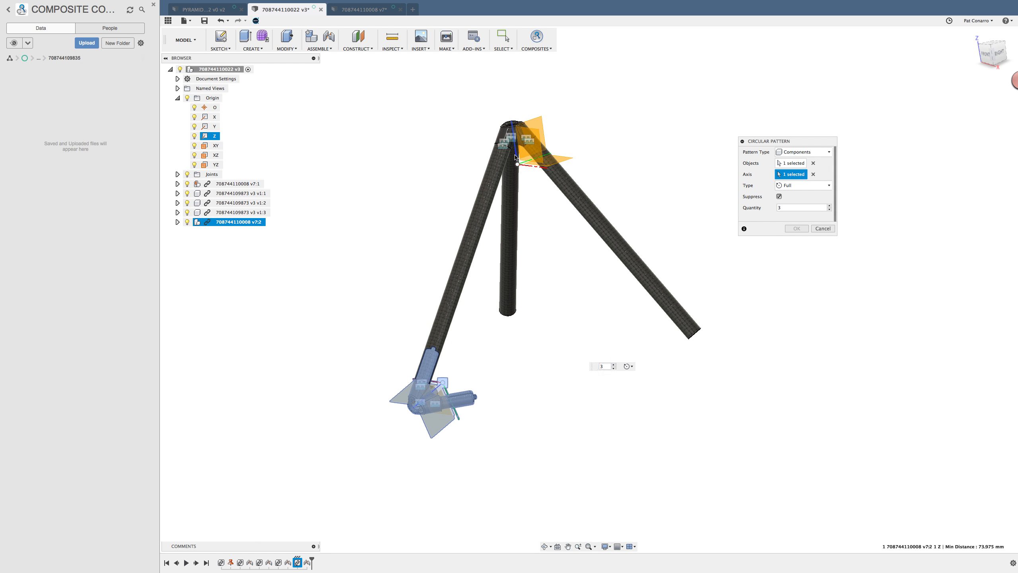
click(792, 228)
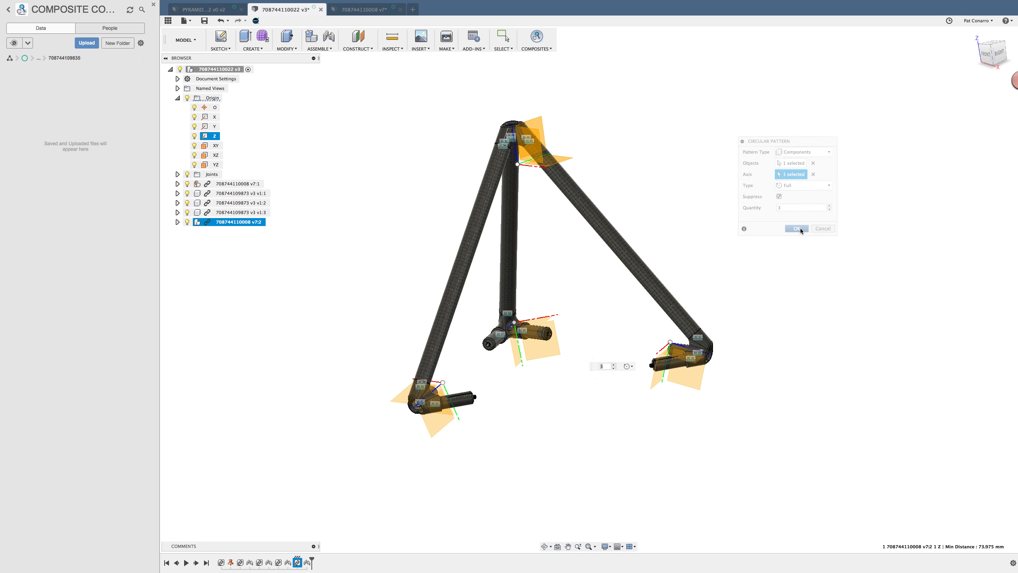
click(602, 232)
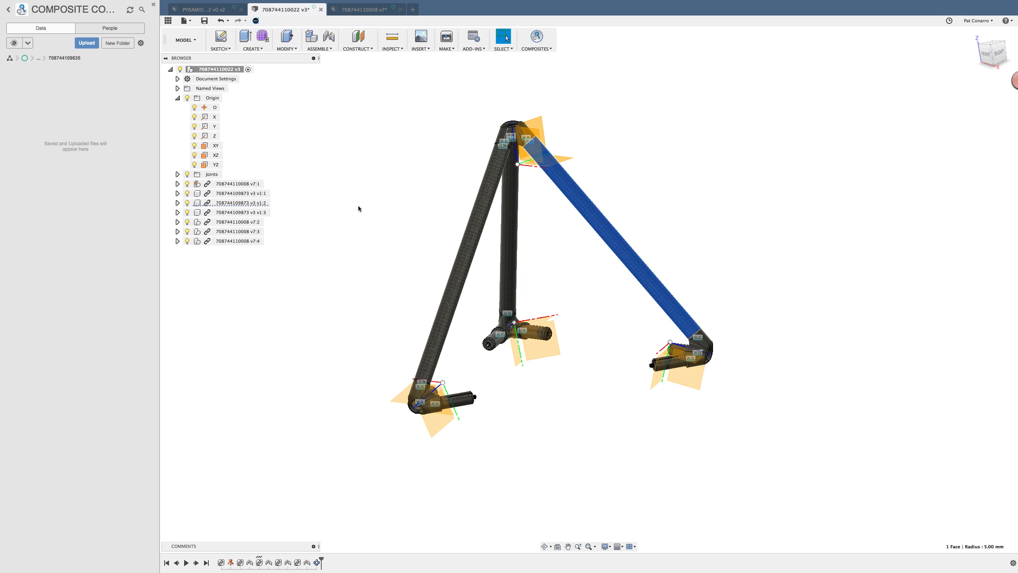
click(237, 202)
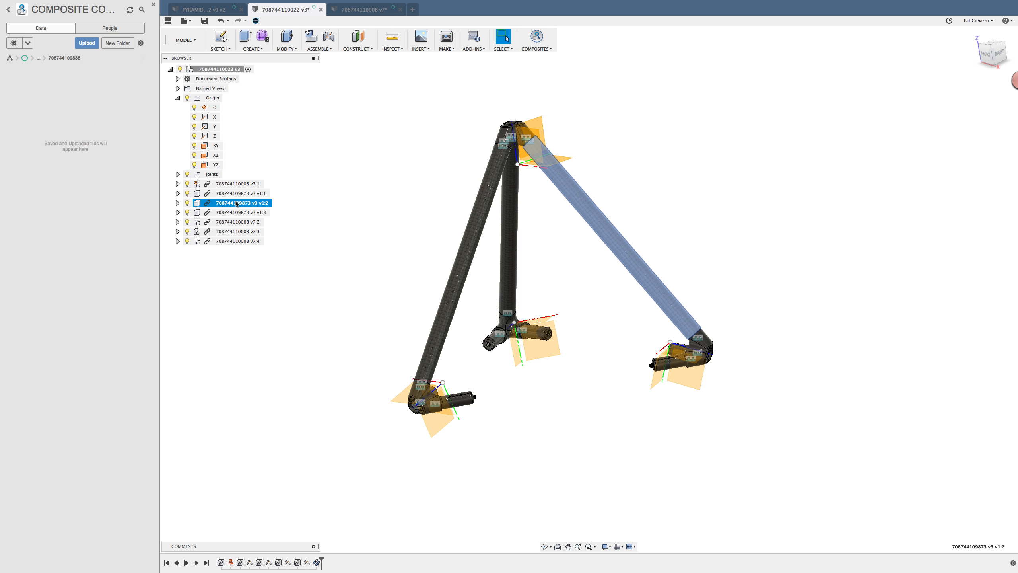
key(super+v)
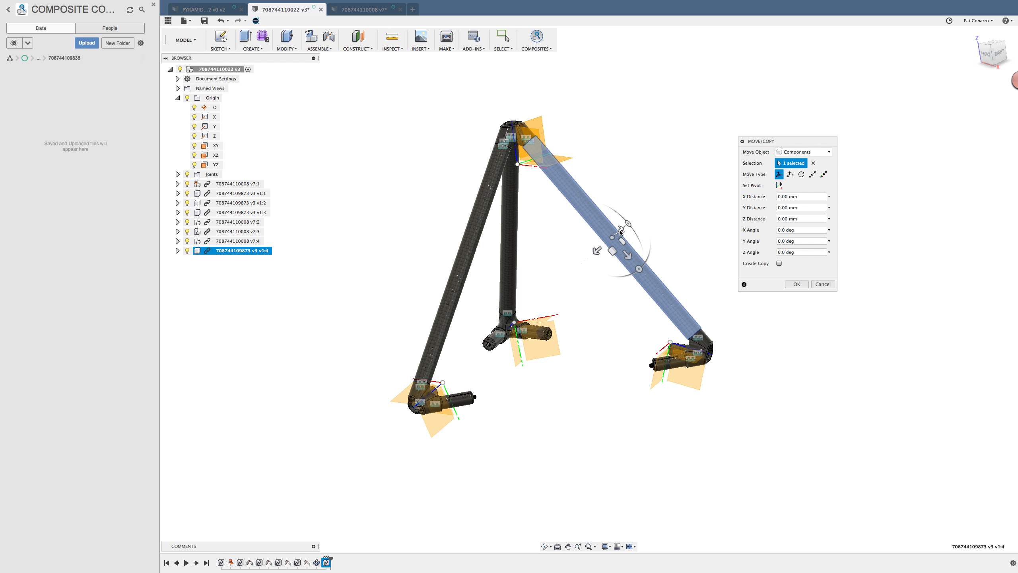
drag(617, 230, 378, 340)
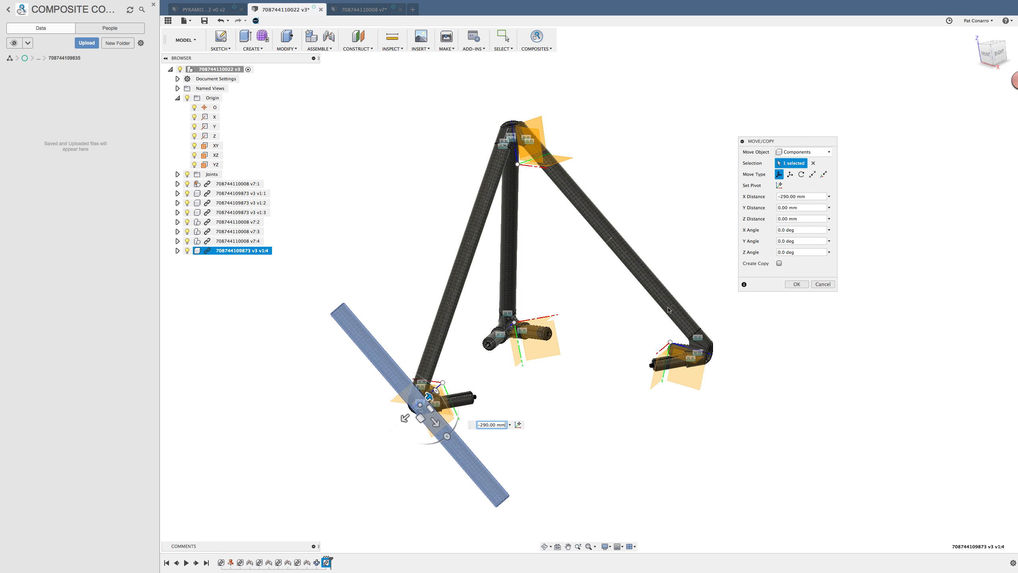
click(796, 284)
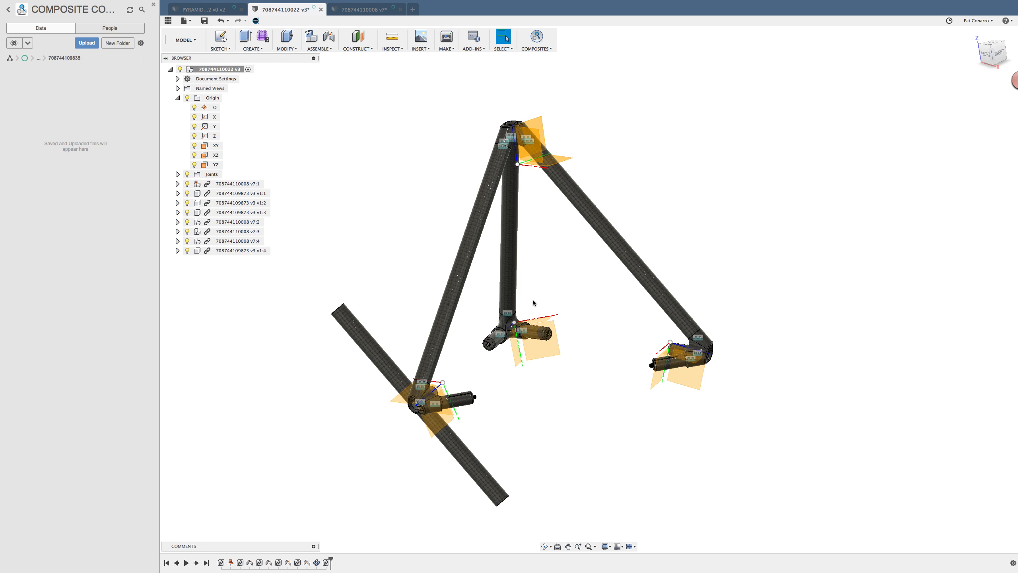
Hide all work features and turn the joint origins' visibility back on.
click(606, 546)
mouse_move(642, 511)
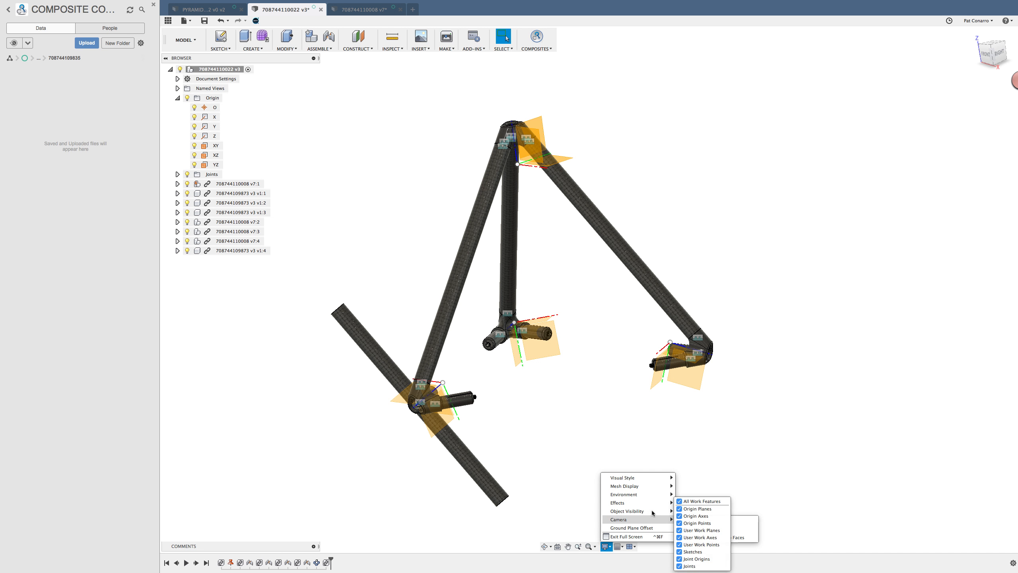
click(680, 502)
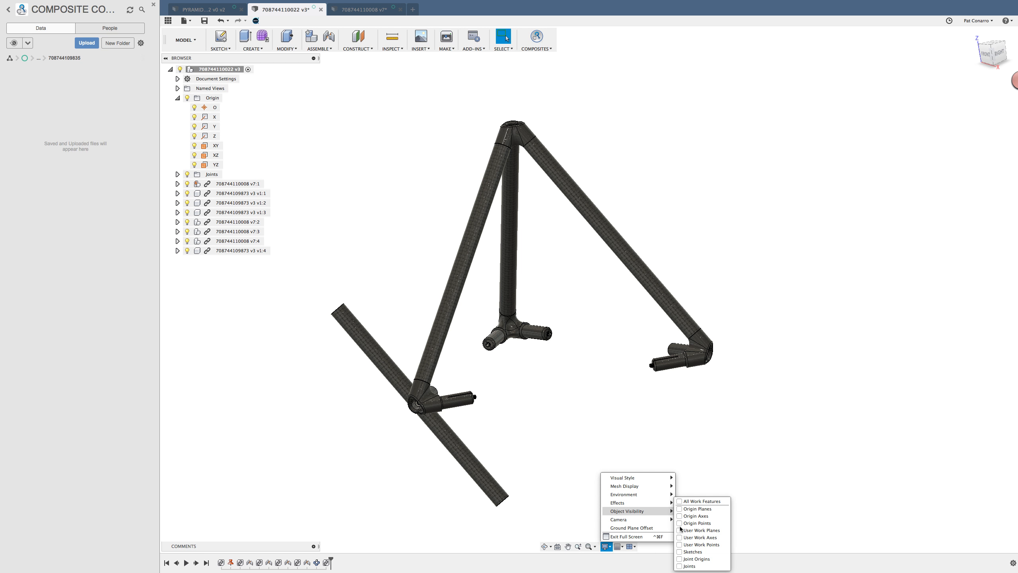
click(679, 559)
click(689, 478)
Join the copied tube's end to the shoulder of a base connector's open arm with a rigid joint at zero offset.
shift+middle_drag(516, 433, 479, 264)
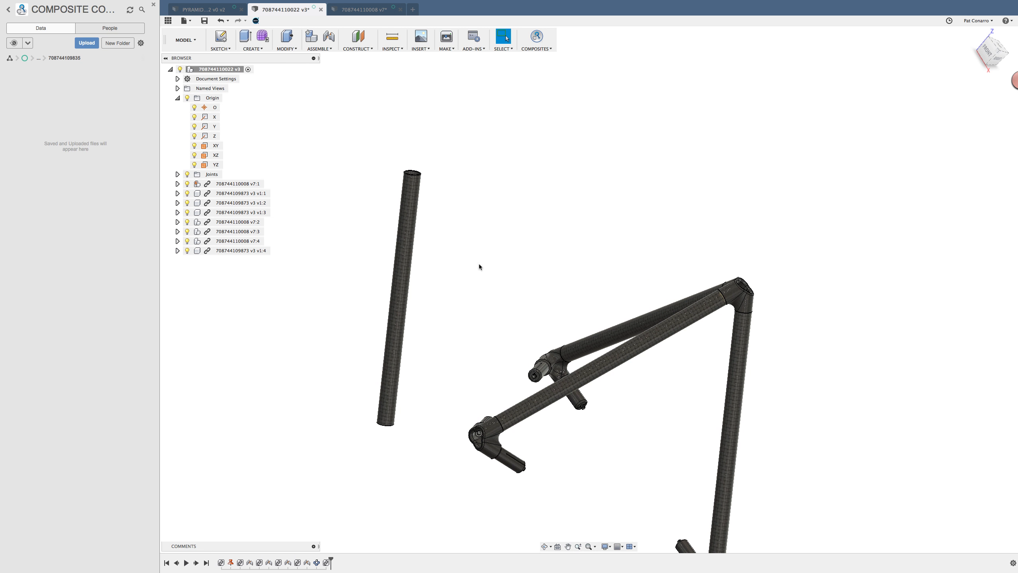
scroll(418, 137, up, 10)
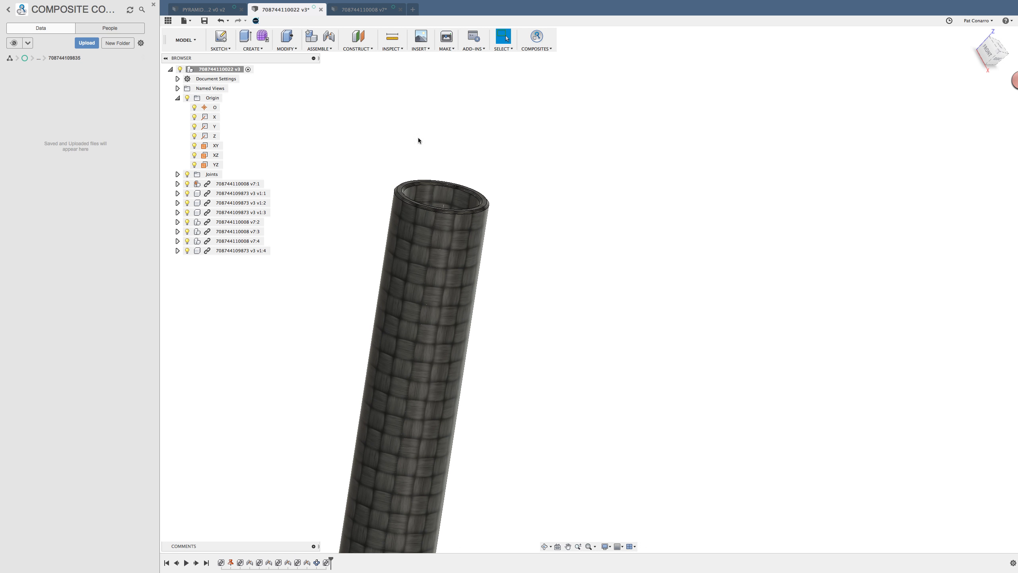
key(j)
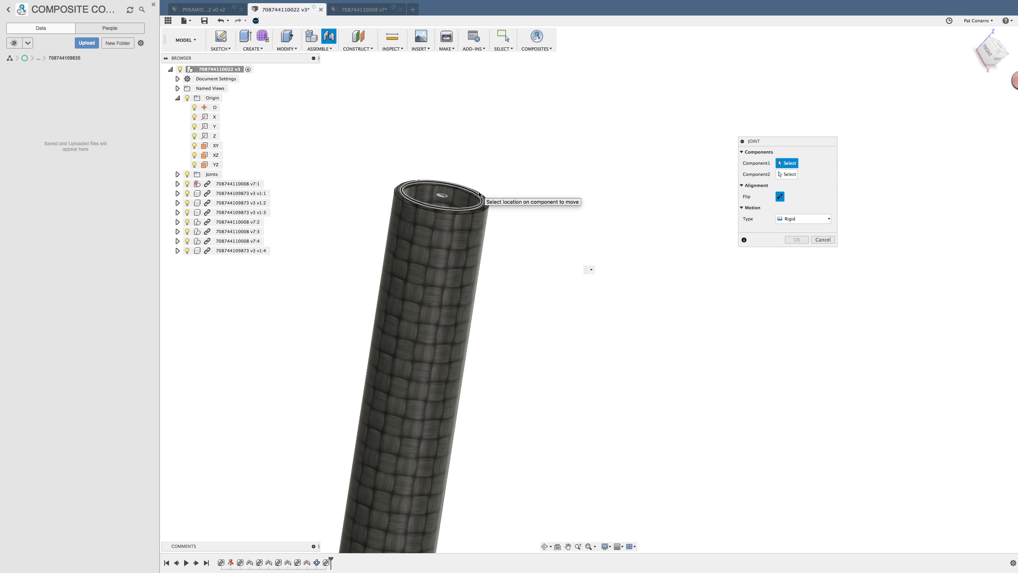
click(487, 202)
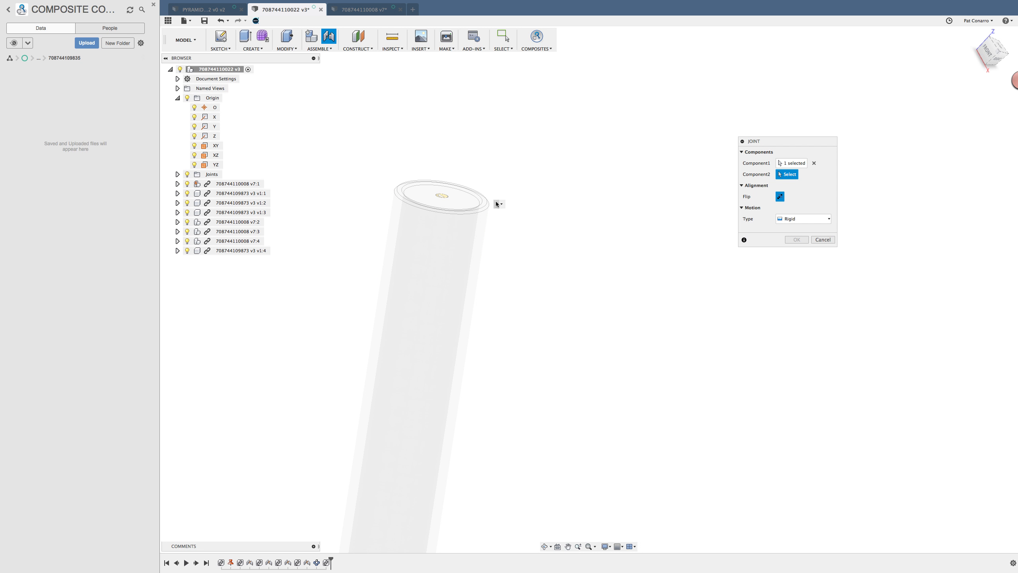
scroll(560, 290, down, 3)
shift+middle_drag(566, 294, 513, 330)
shift+middle_drag(609, 376, 424, 180)
scroll(473, 373, up, 5)
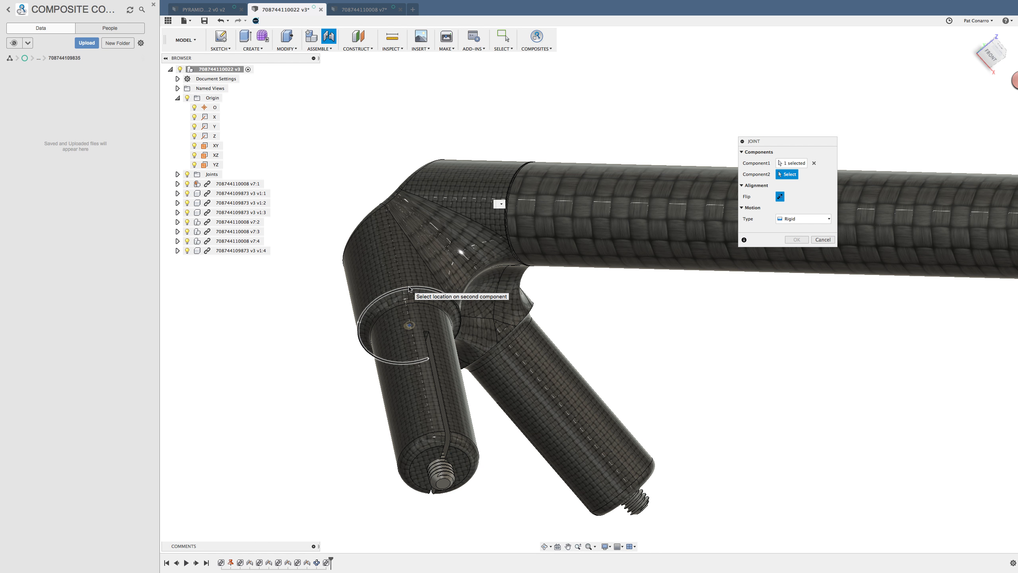
click(409, 288)
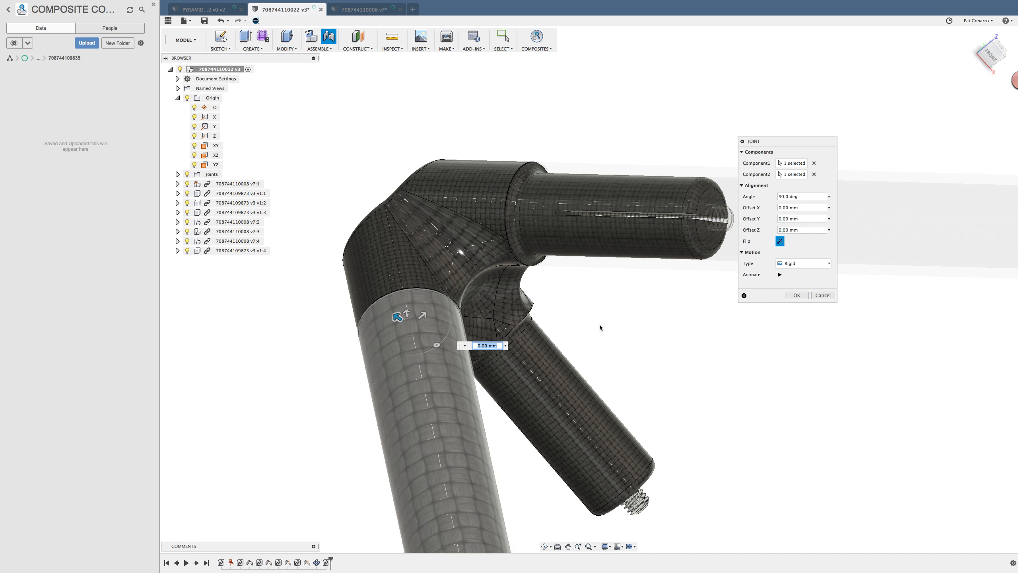
click(796, 296)
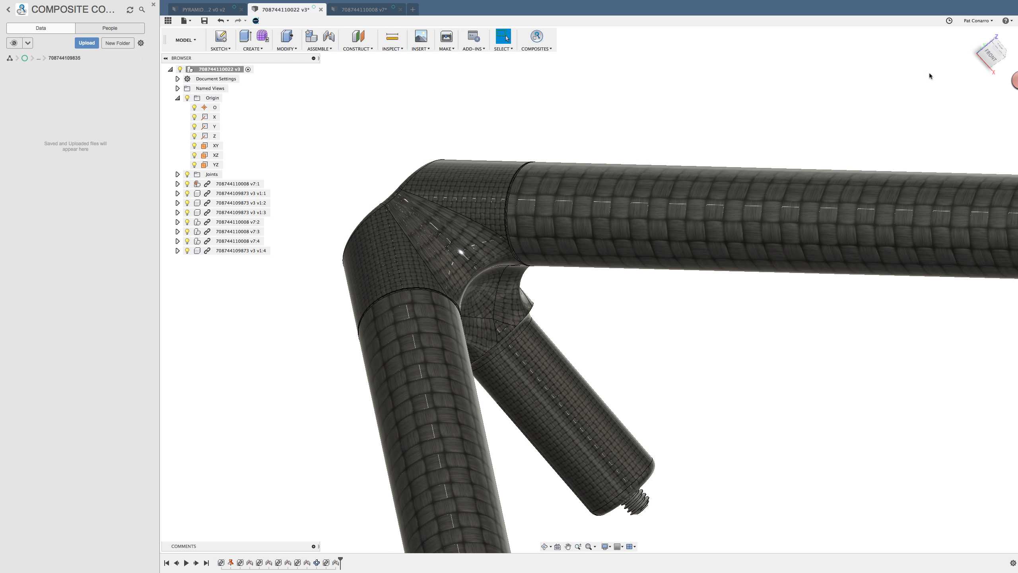
click(971, 33)
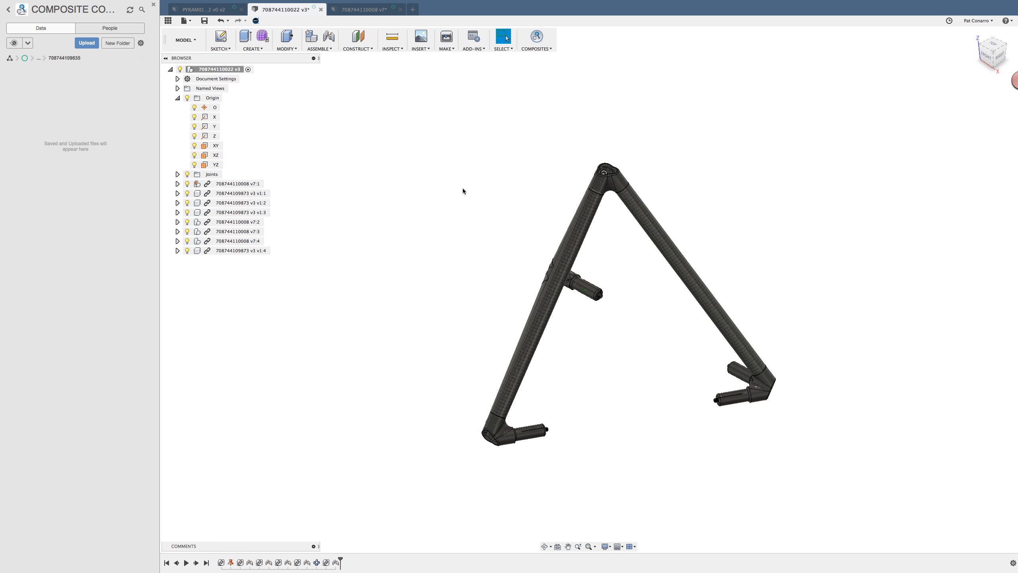
click(253, 49)
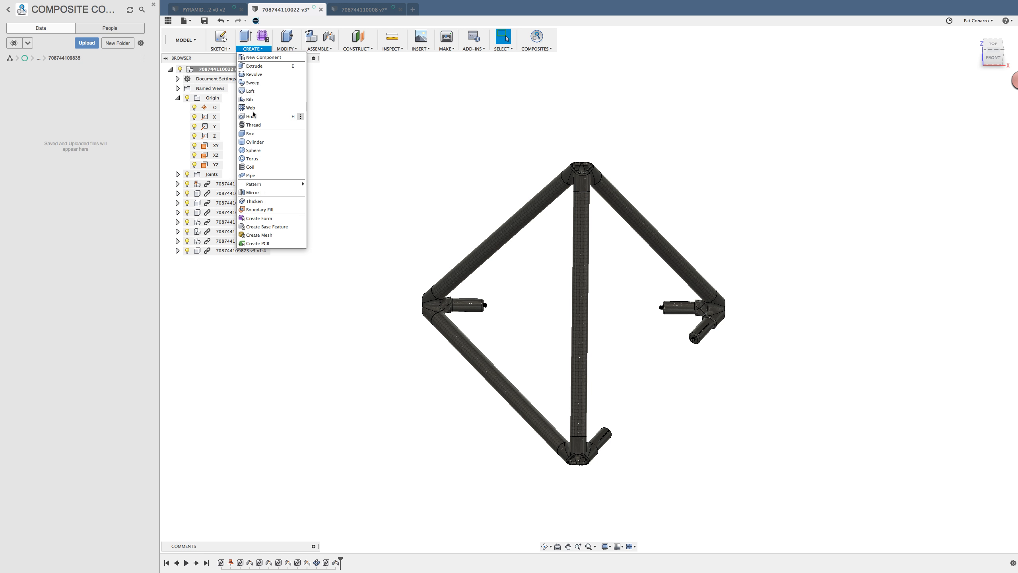
mouse_move(263, 187)
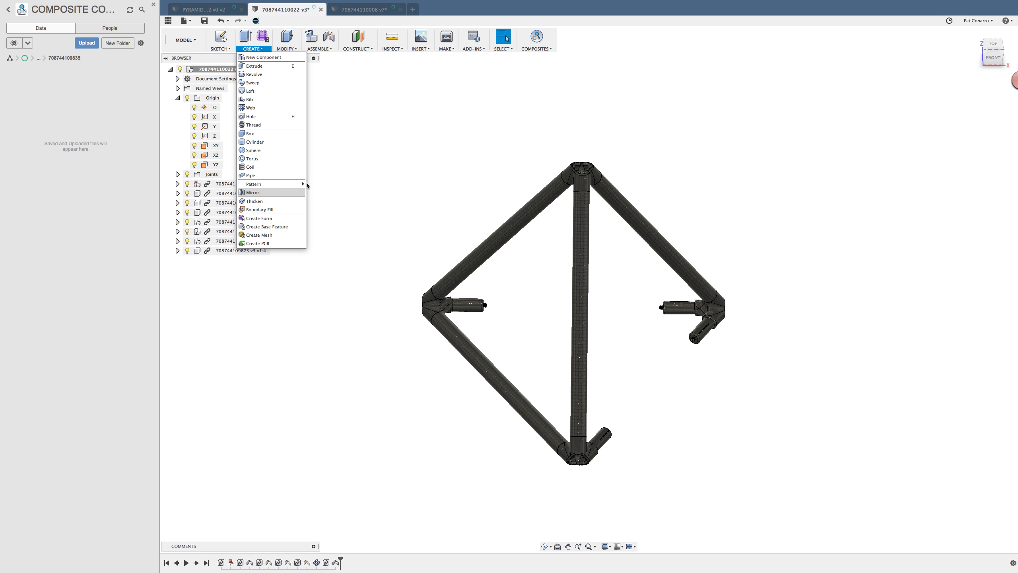
click(330, 194)
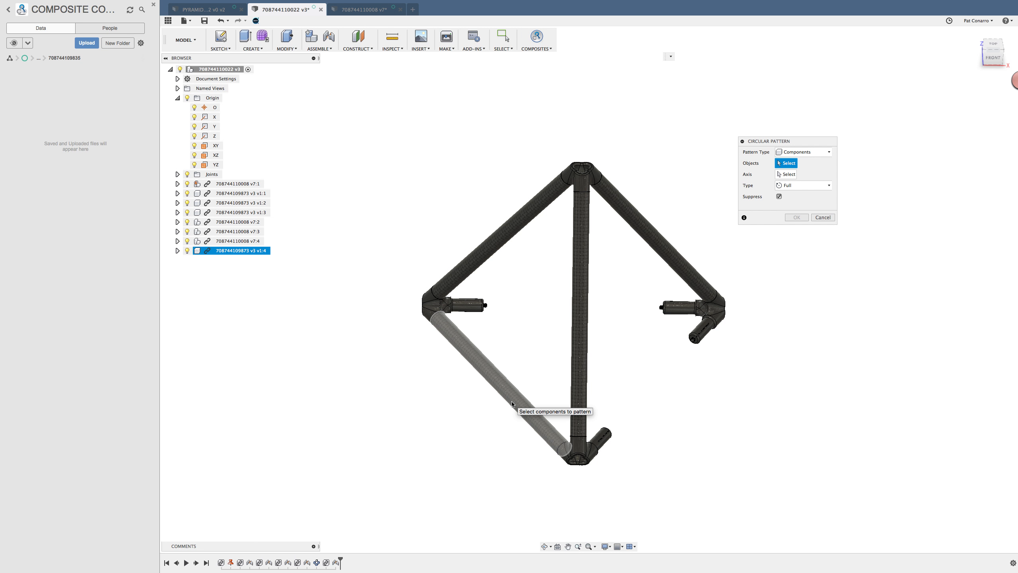
click(513, 400)
click(789, 162)
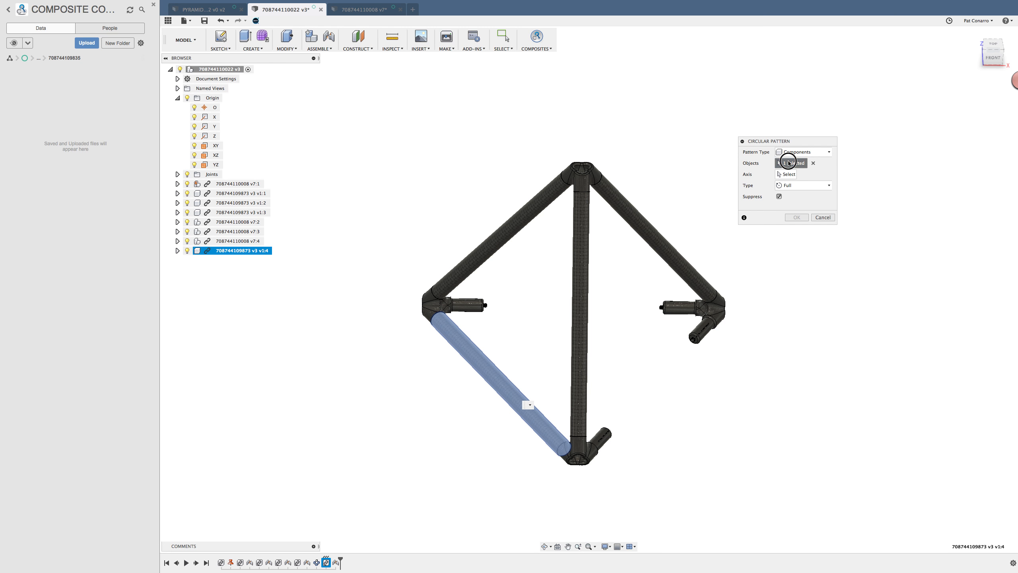
Show all work features and complete the full circular tube pattern about the assembly's Z axis with quantity 3.
click(605, 546)
mouse_move(656, 483)
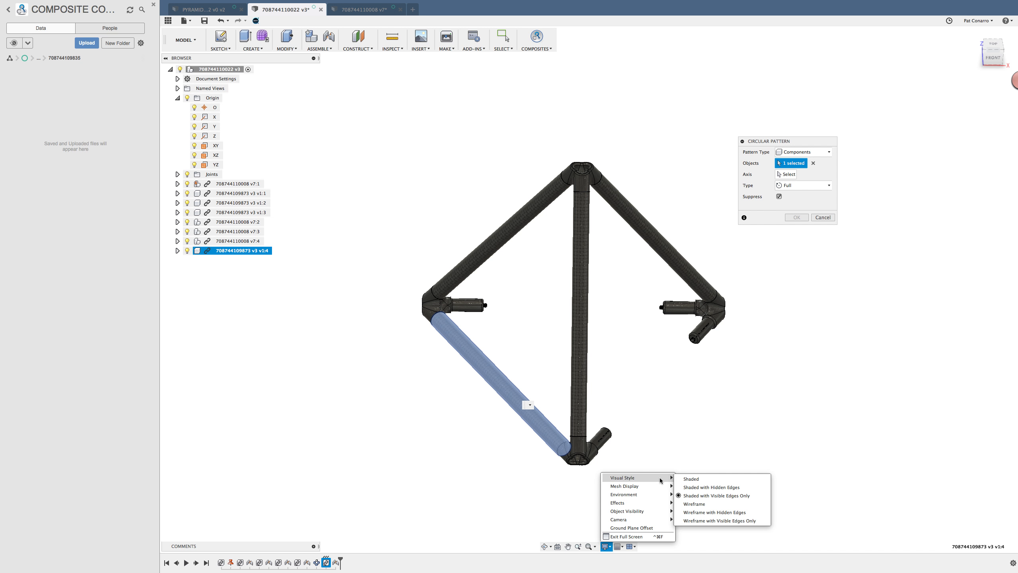
mouse_move(676, 510)
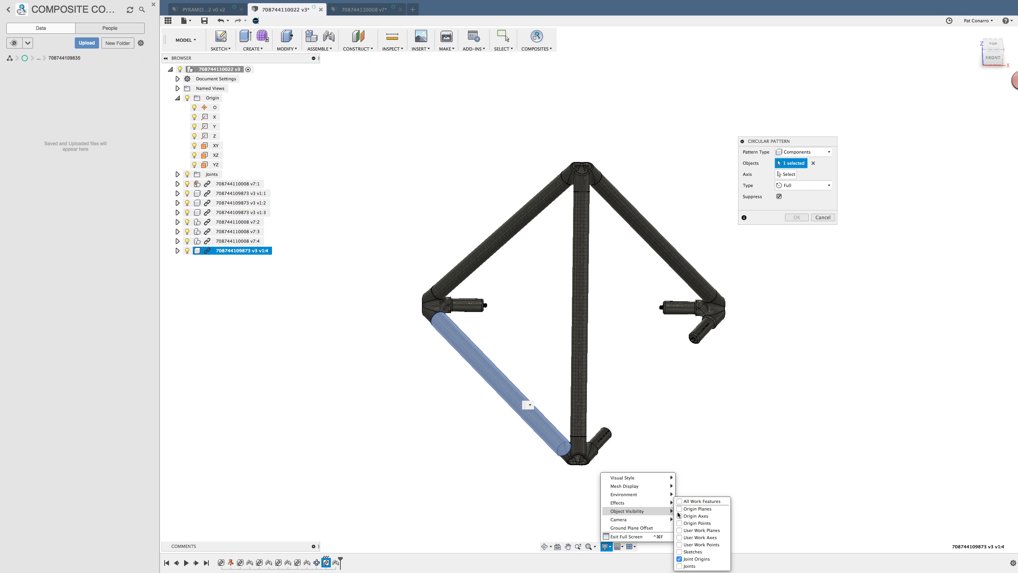
click(680, 501)
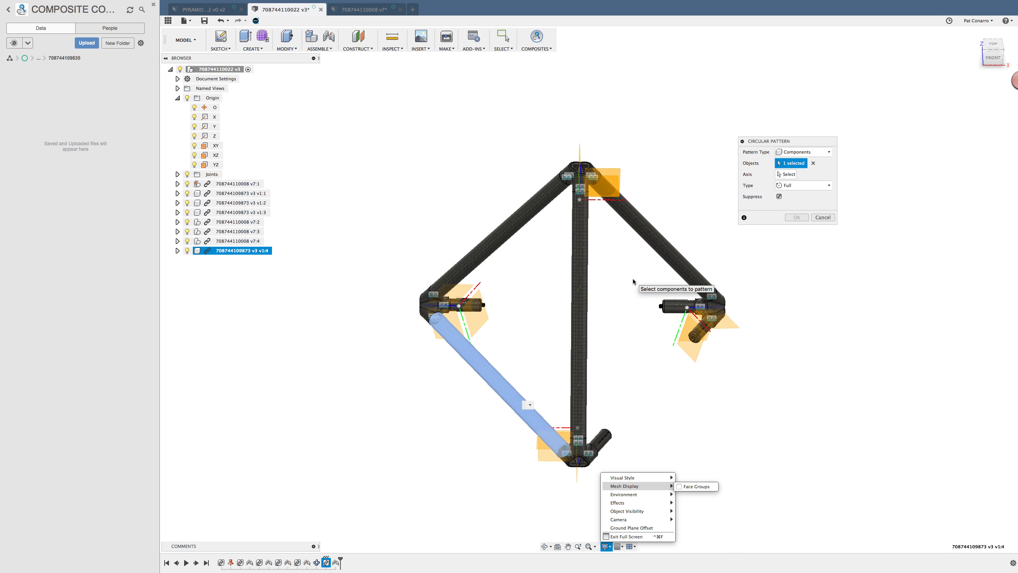
shift+middle_drag(635, 284, 630, 253)
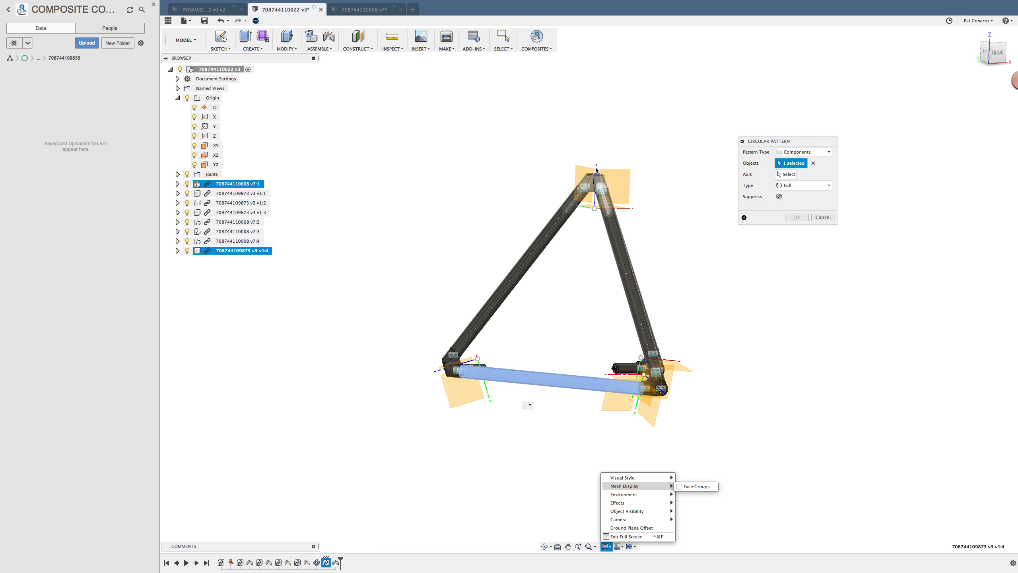
click(788, 174)
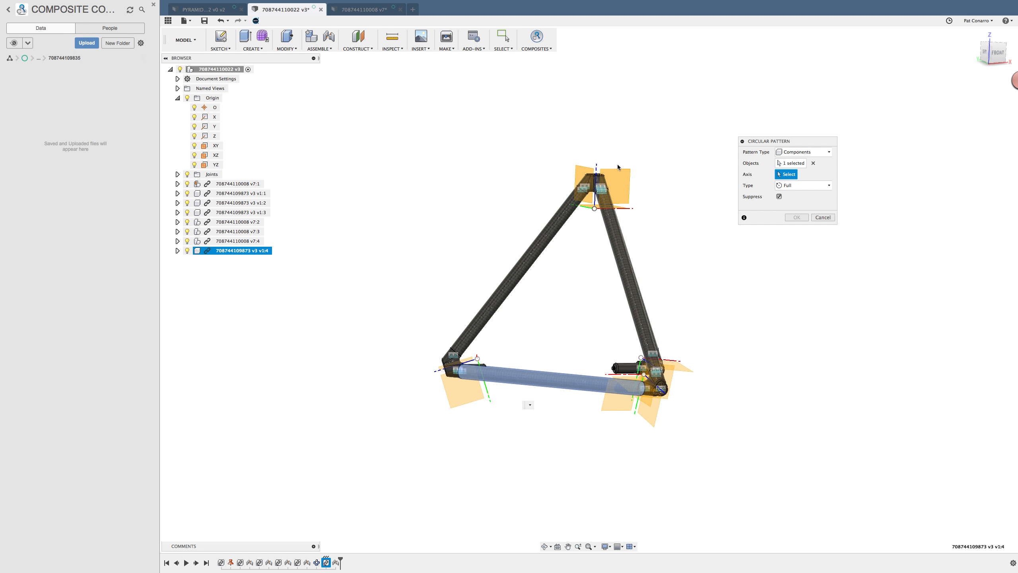
click(595, 170)
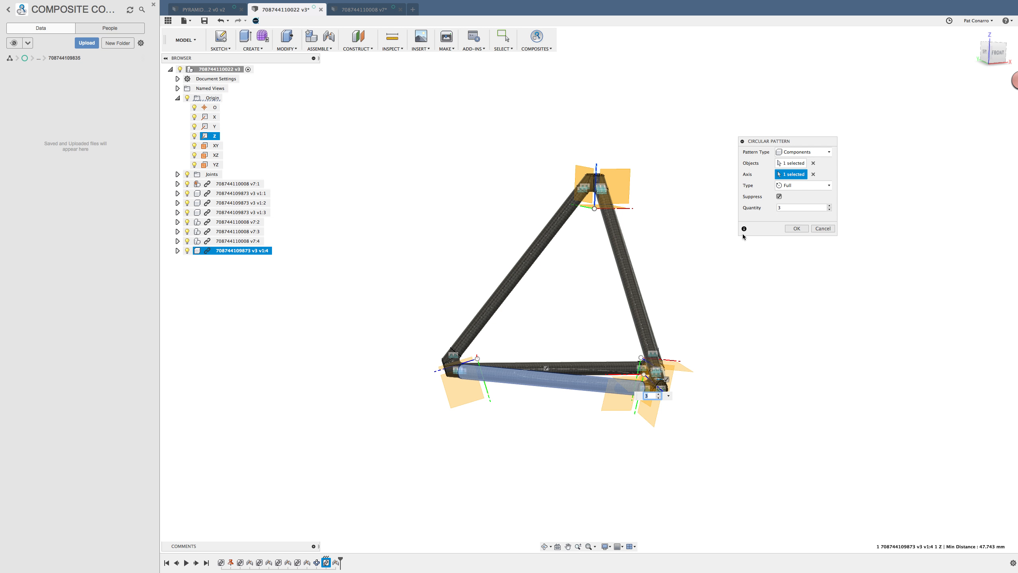
click(797, 228)
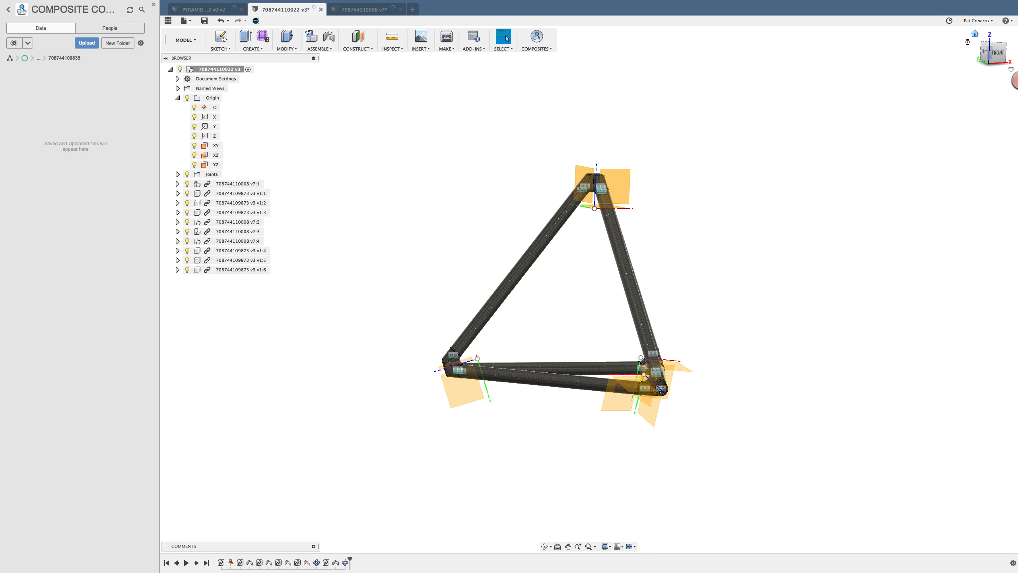
Hide all work features so only the pyramid's tubes and connectors are displayed.
click(975, 33)
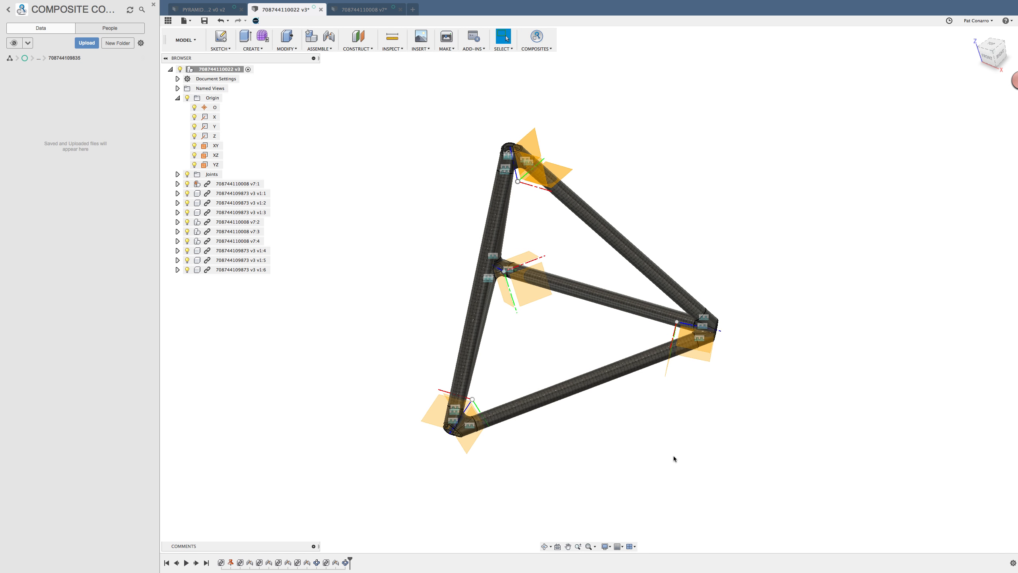
click(606, 546)
mouse_move(663, 492)
mouse_move(641, 477)
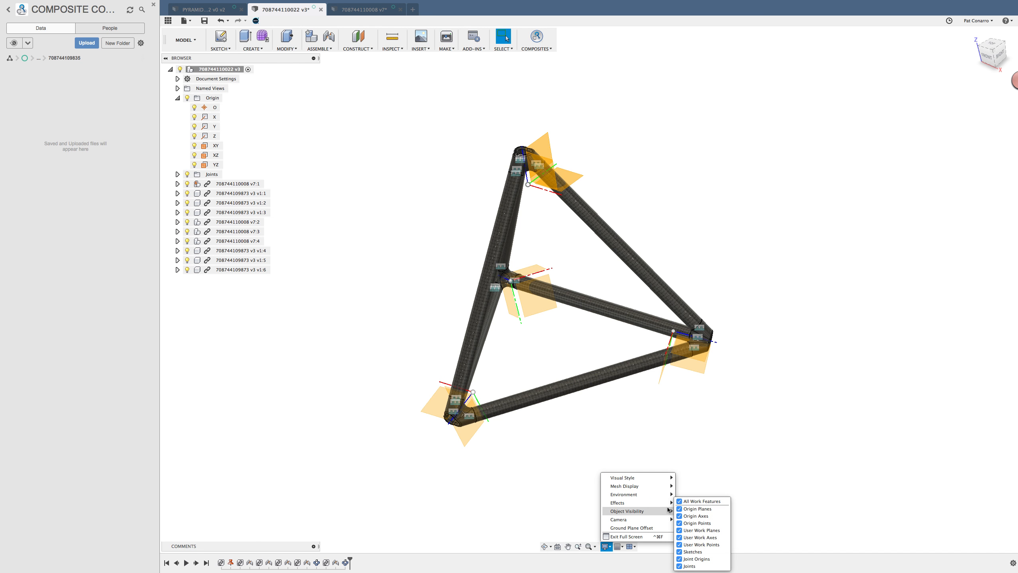
click(680, 503)
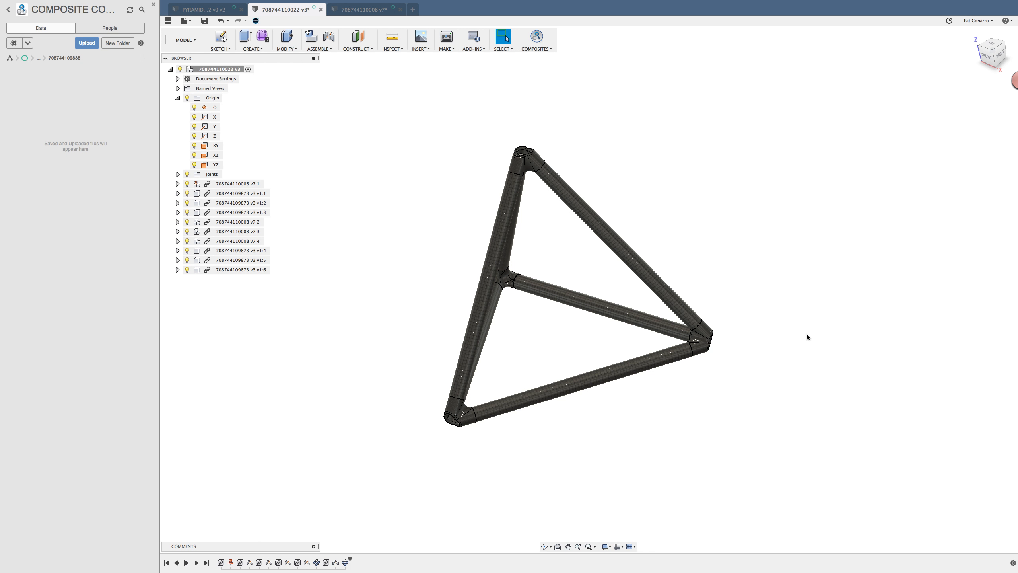
click(205, 21)
click(512, 285)
shift+middle_drag(601, 175, 881, 106)
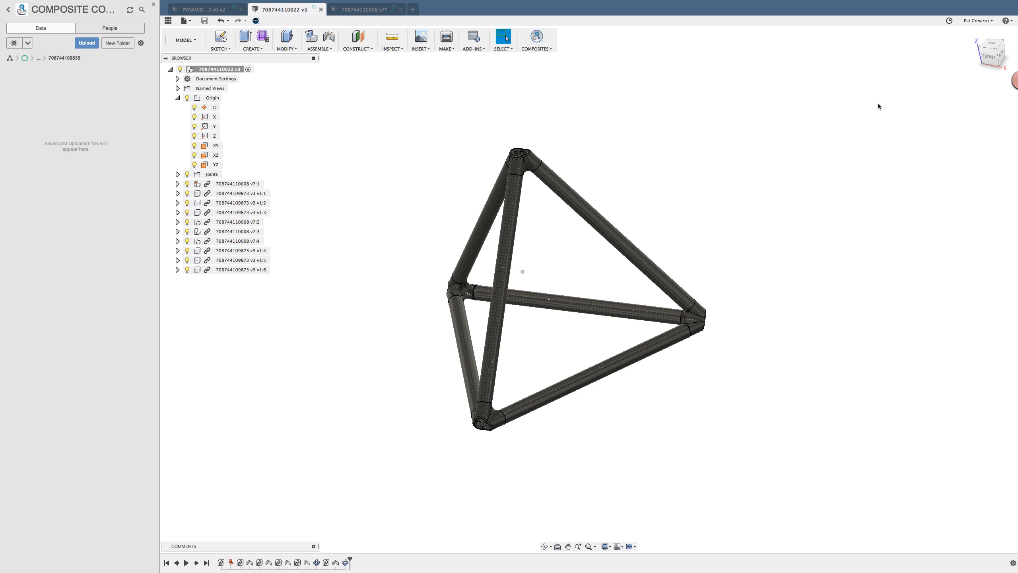
click(974, 35)
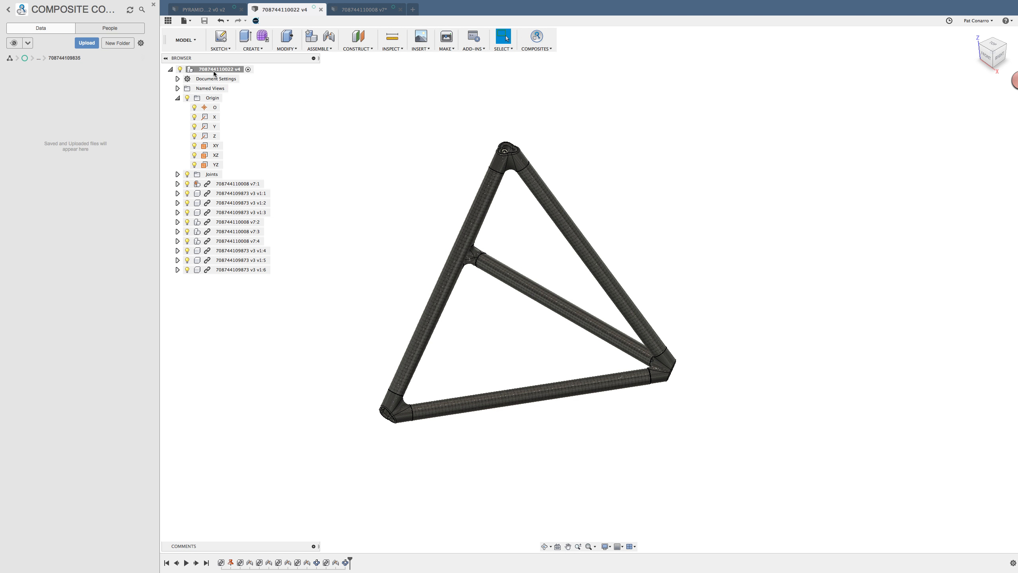
Switch to the Animation workspace and transform the apex connector straight up, clear of the three tube ends.
click(197, 40)
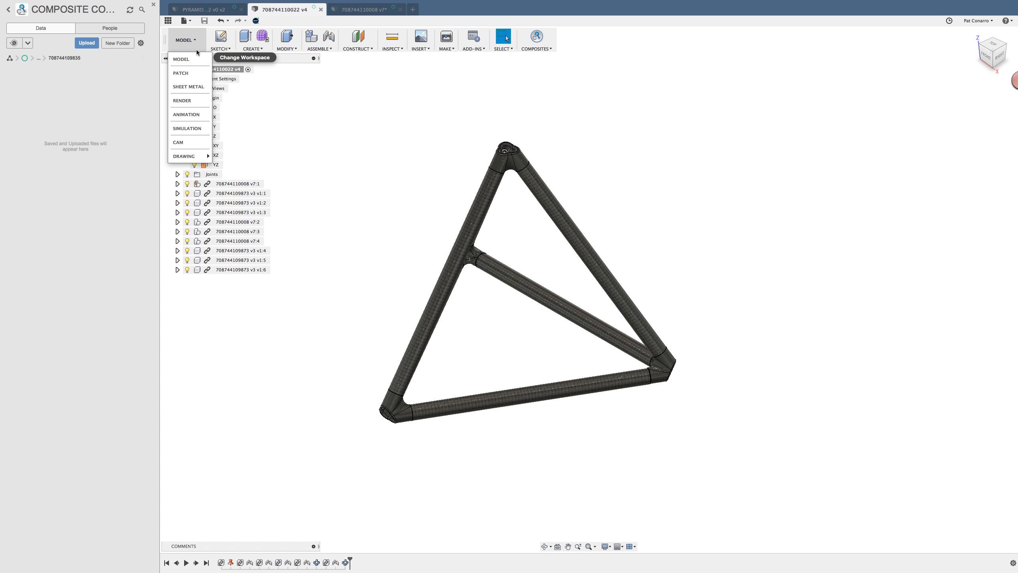
click(192, 115)
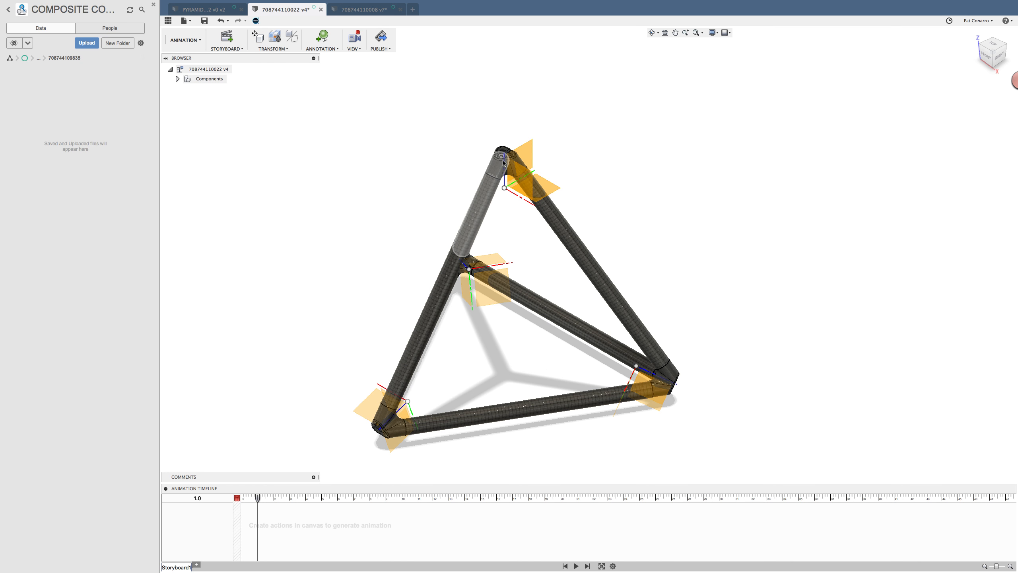
click(258, 36)
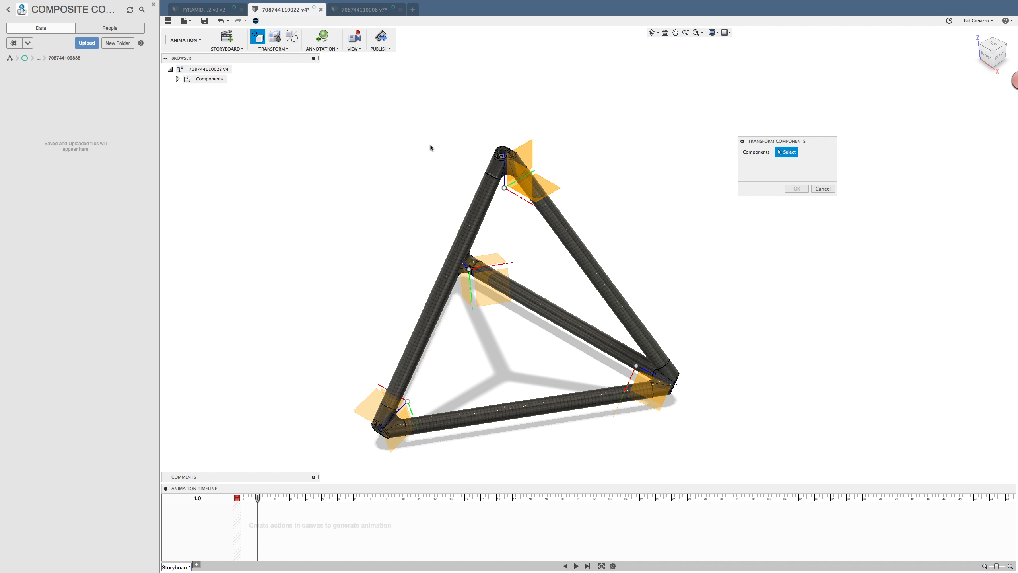
click(494, 160)
drag(504, 157, 504, 79)
click(796, 273)
right_click(712, 328)
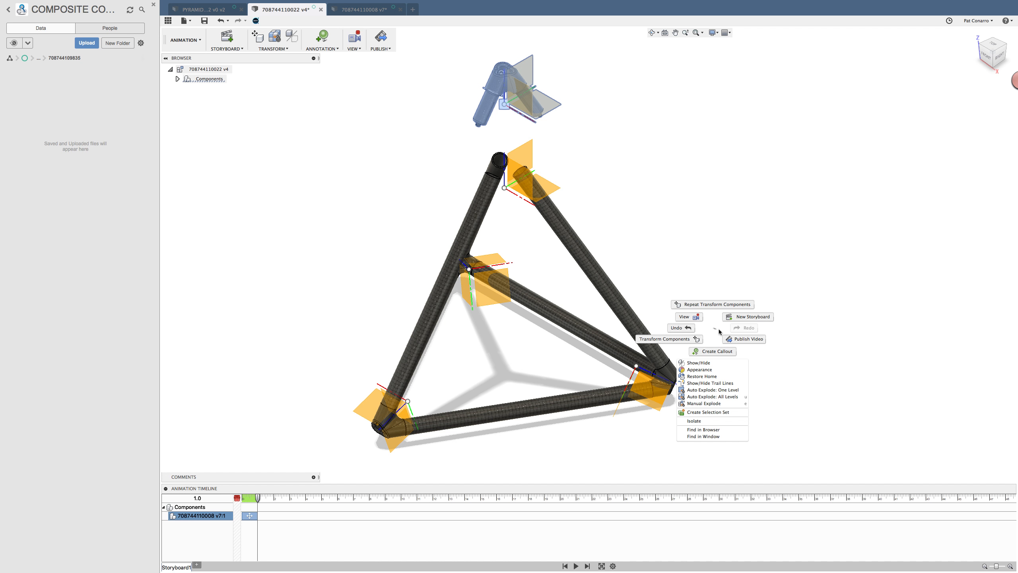
click(699, 304)
click(657, 362)
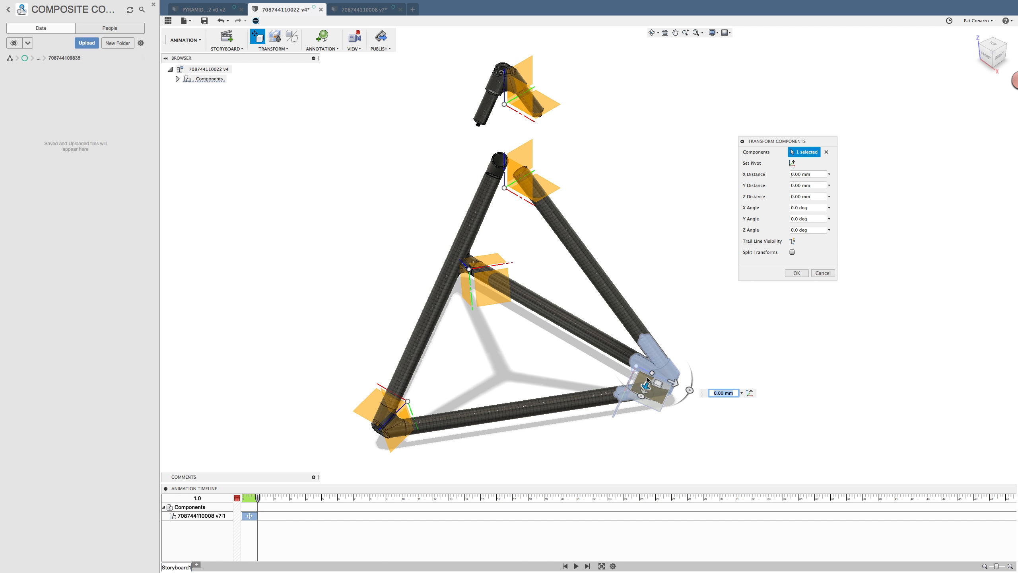
drag(673, 383, 751, 418)
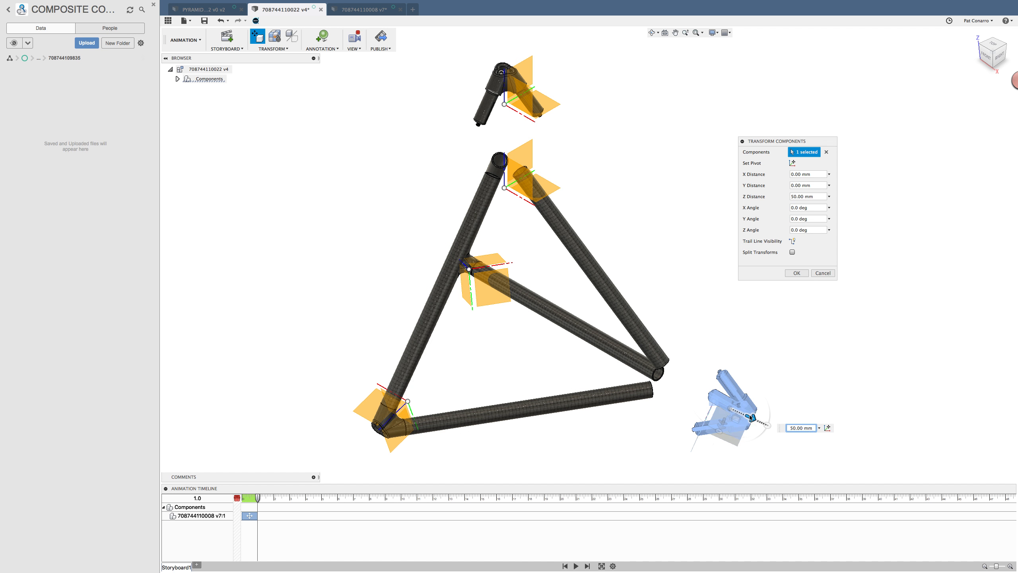
click(797, 273)
scroll(405, 266, down, 2)
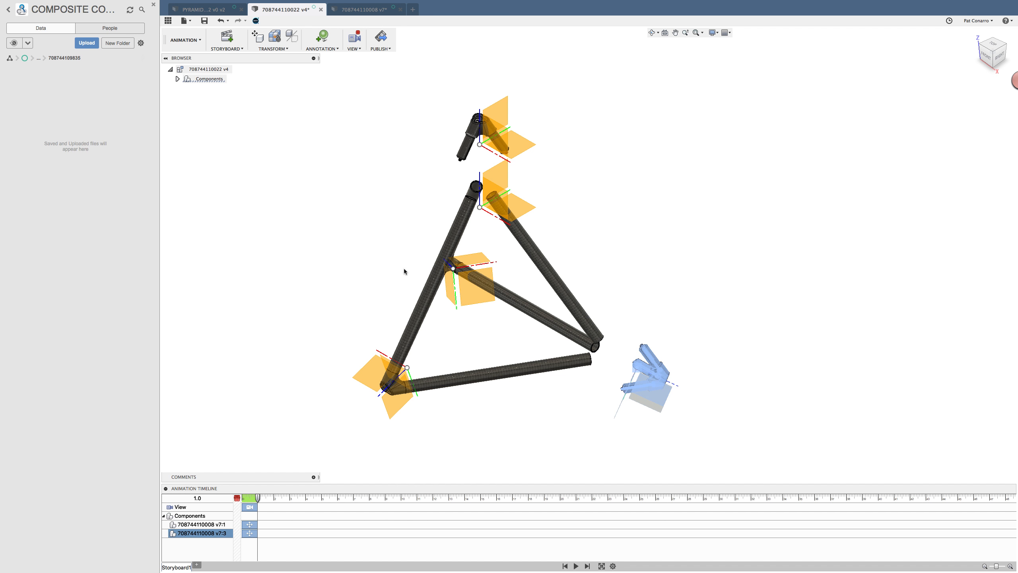
right_click(373, 380)
click(346, 323)
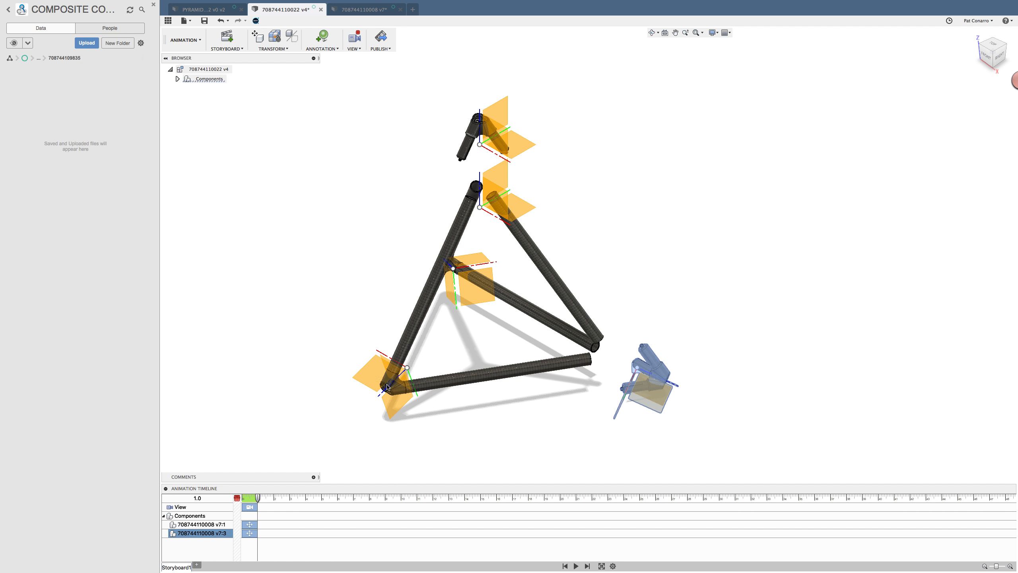
click(393, 388)
drag(392, 389, 374, 414)
click(797, 272)
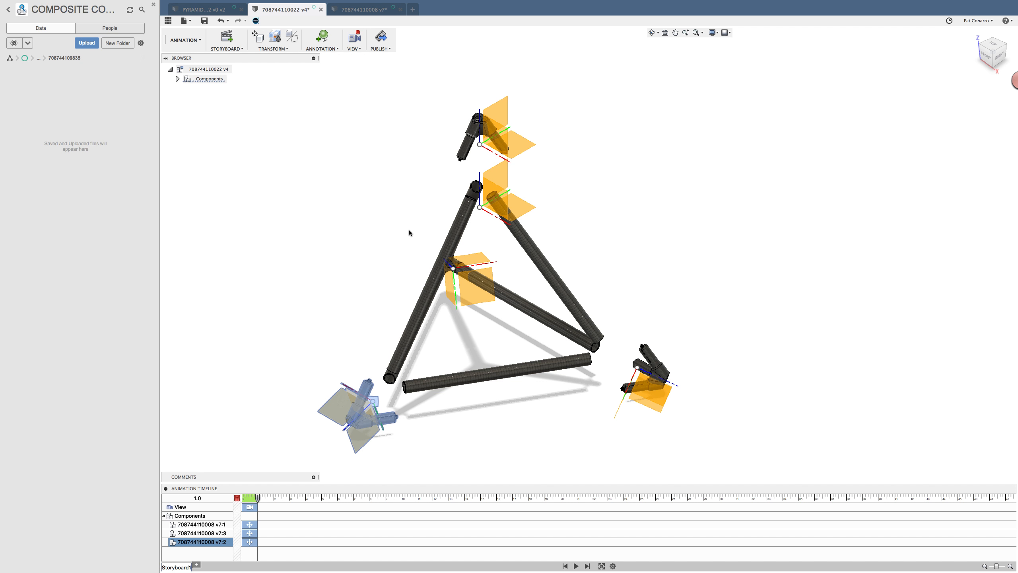
right_click(354, 225)
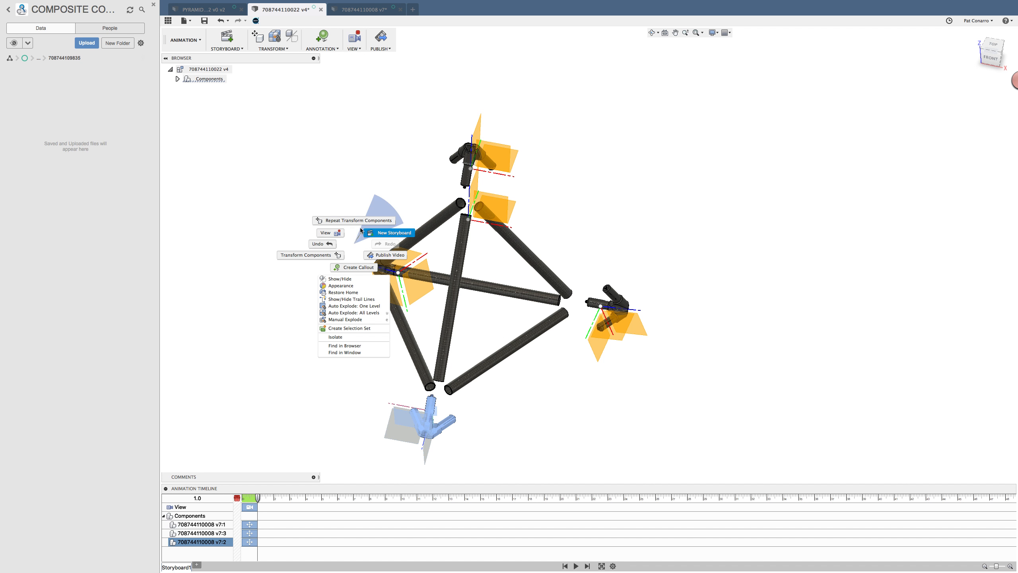
click(354, 222)
click(388, 266)
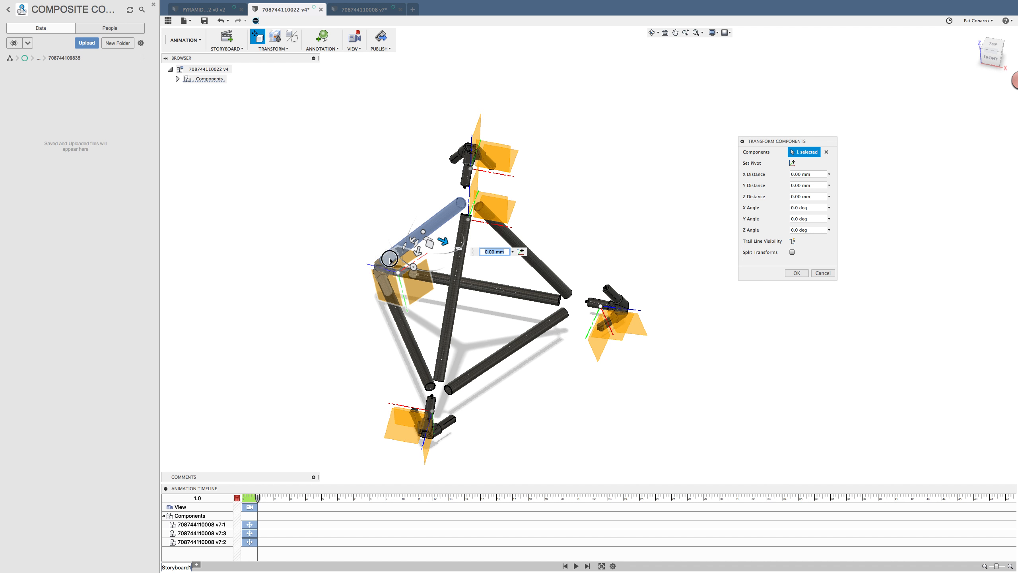
drag(371, 271, 294, 243)
click(797, 272)
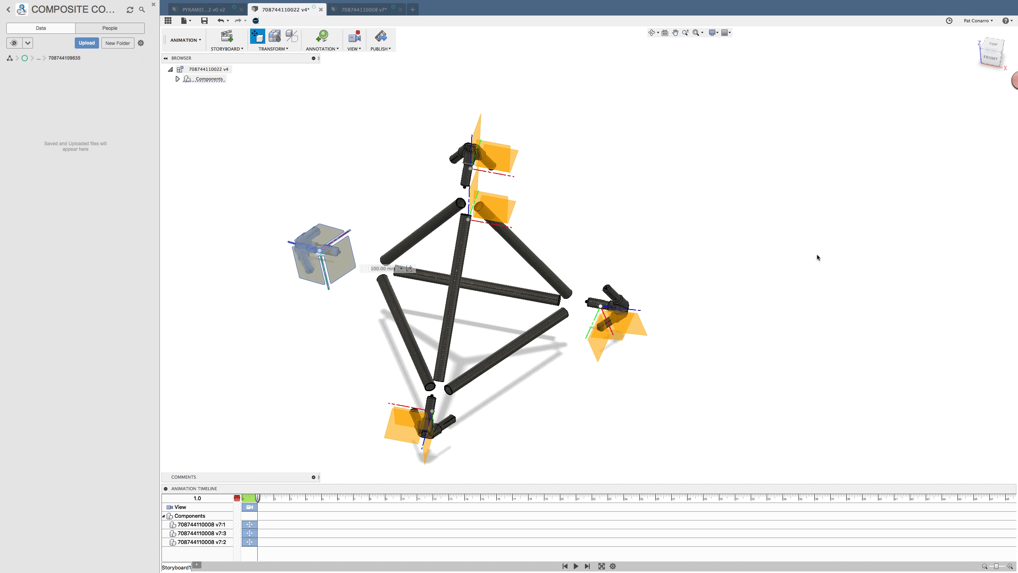
Frame the exploded pyramid in the home view and save the design with the version description "User Saved".
click(974, 34)
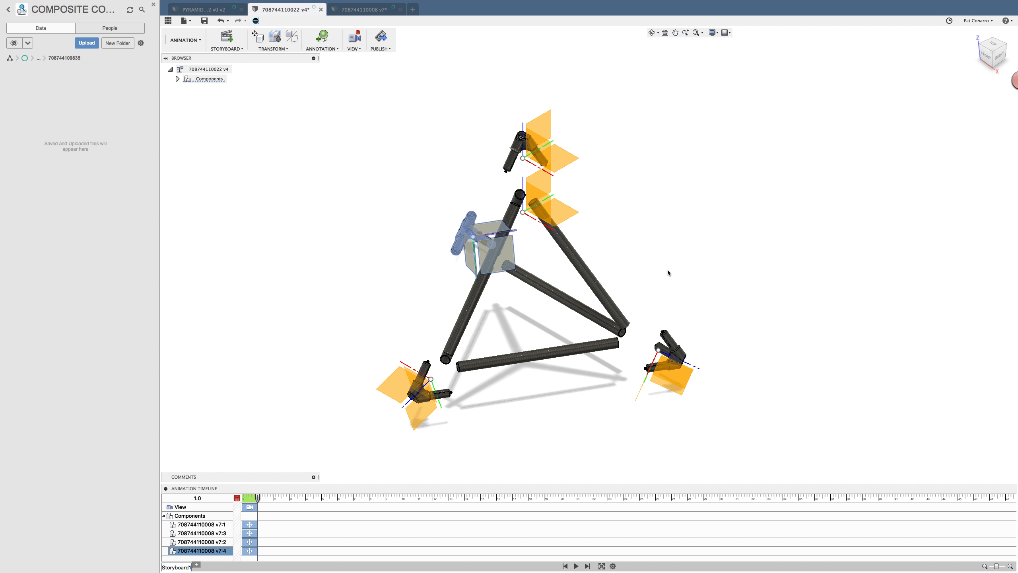
middle_drag(667, 269, 668, 246)
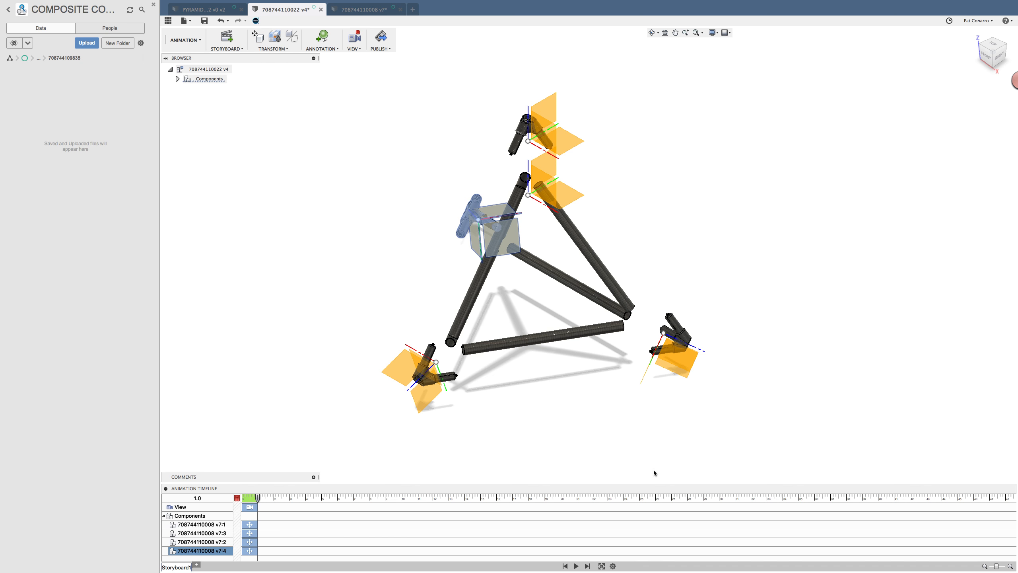
scroll(477, 301, up, 3)
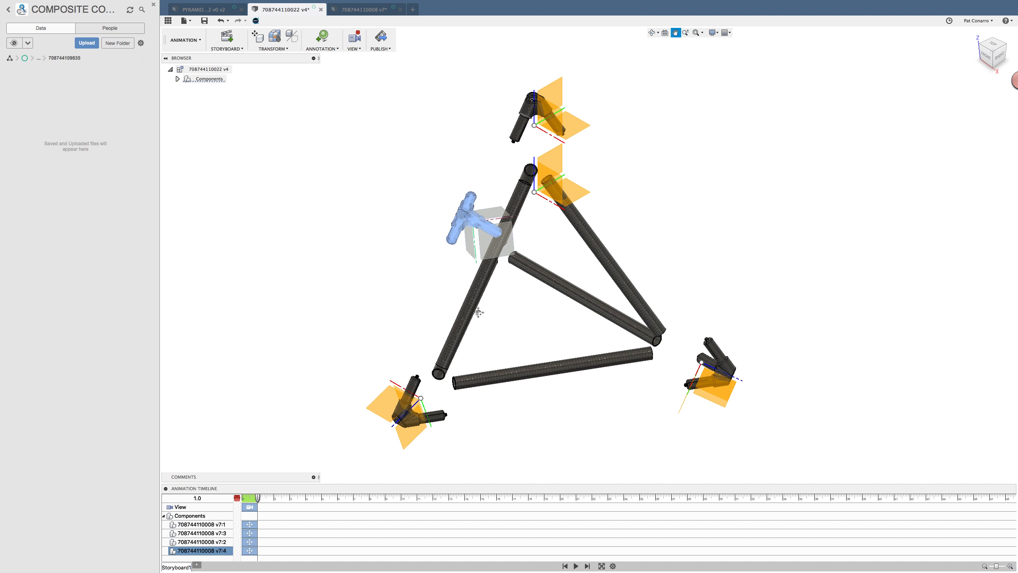
click(204, 21)
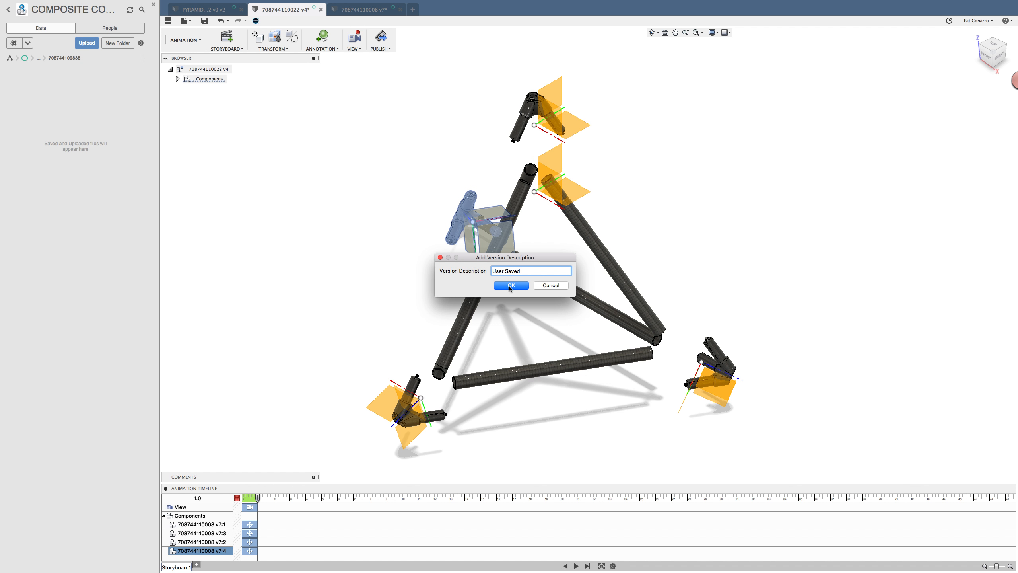
click(510, 285)
click(347, 231)
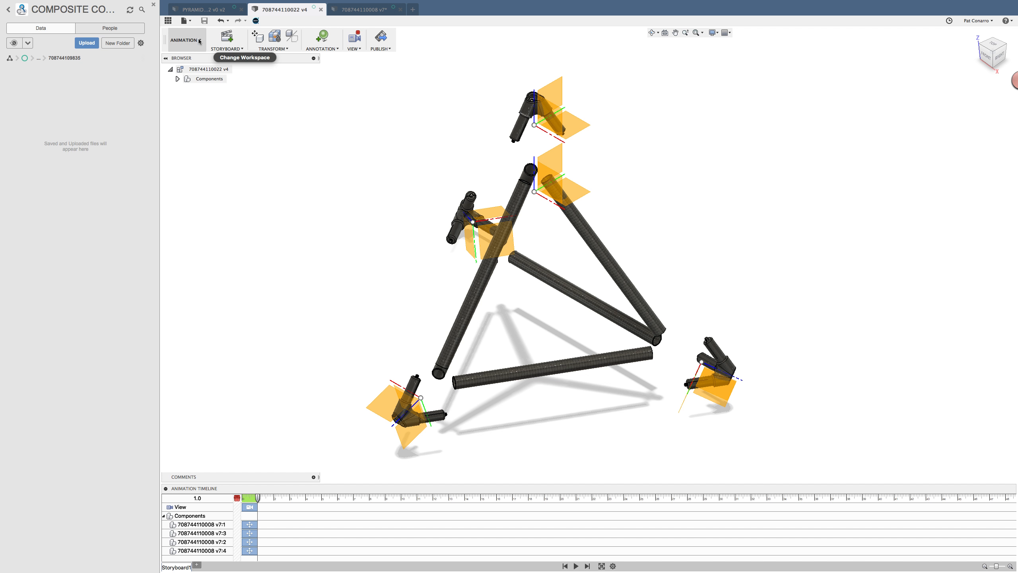
Create a new drawing from animation Storyboard1, from scratch, with the ISO standard, mm units and the A4 (297mm x 210mm) sheet.
click(186, 40)
mouse_move(200, 155)
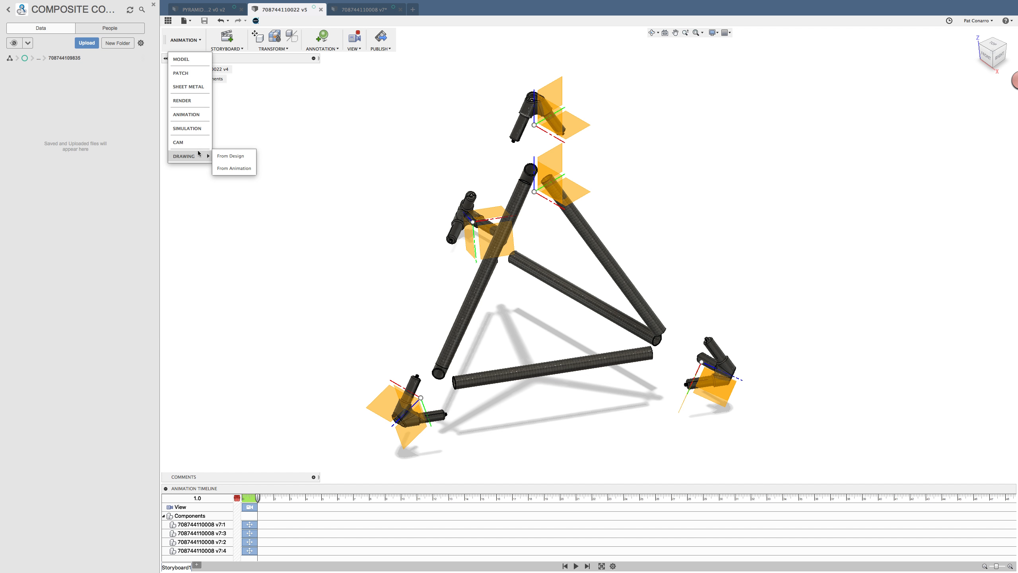
click(240, 169)
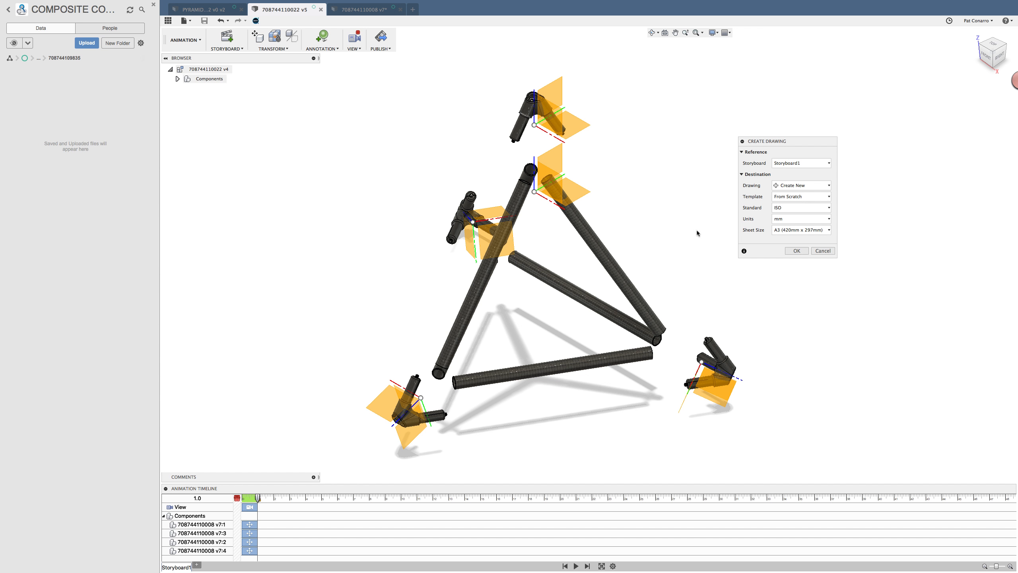
click(818, 230)
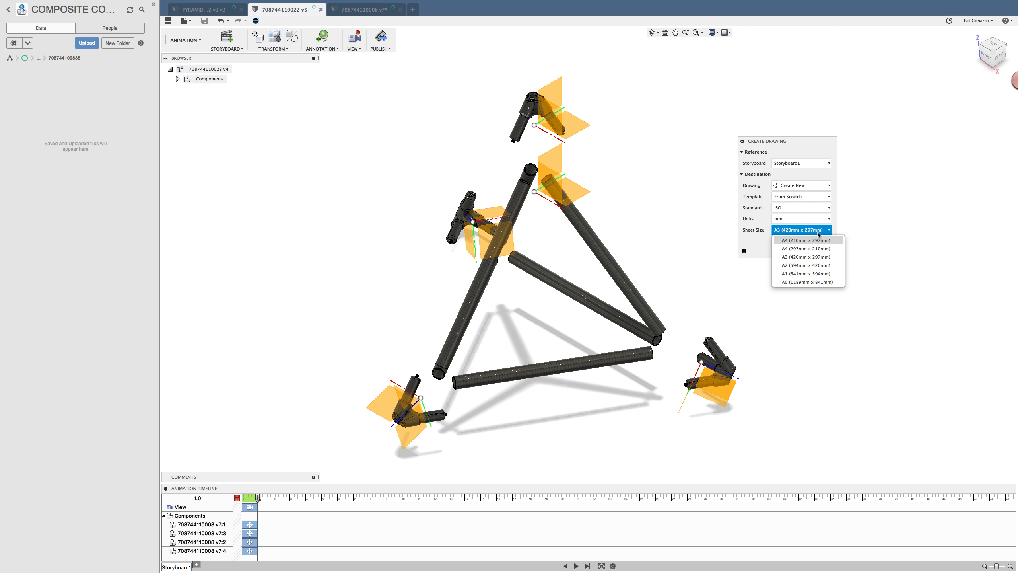
click(815, 198)
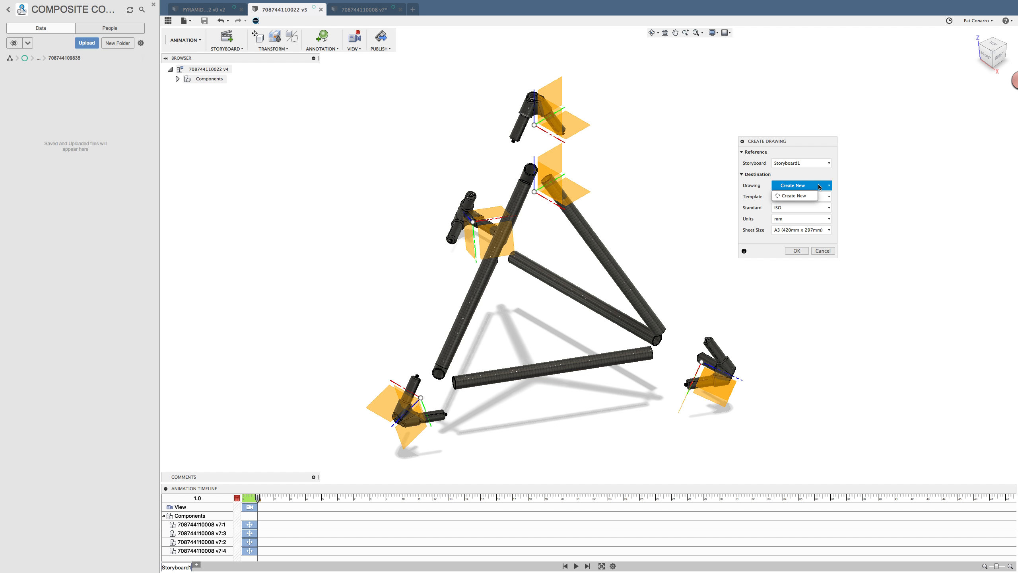
click(819, 185)
click(817, 230)
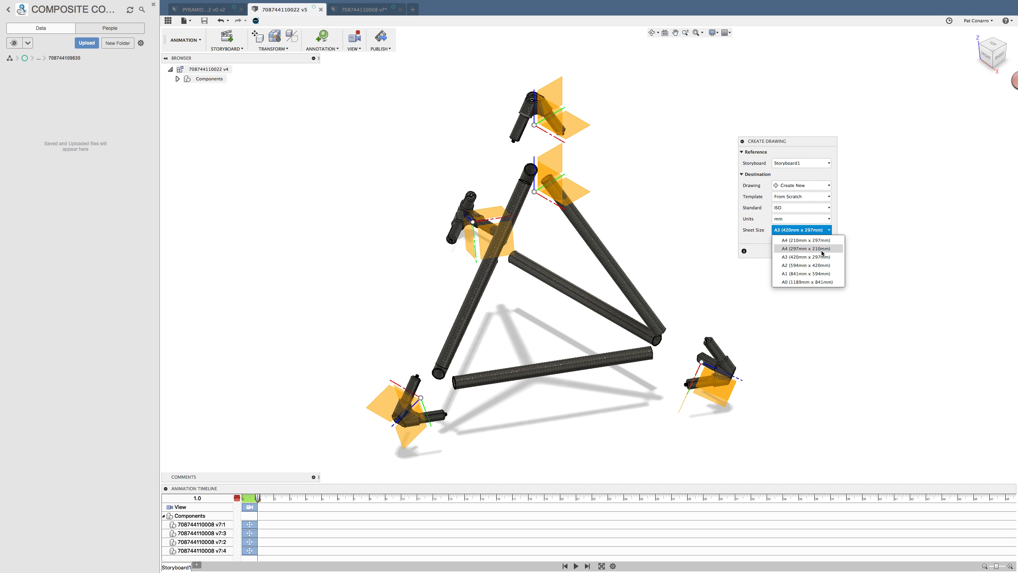
click(806, 248)
click(804, 251)
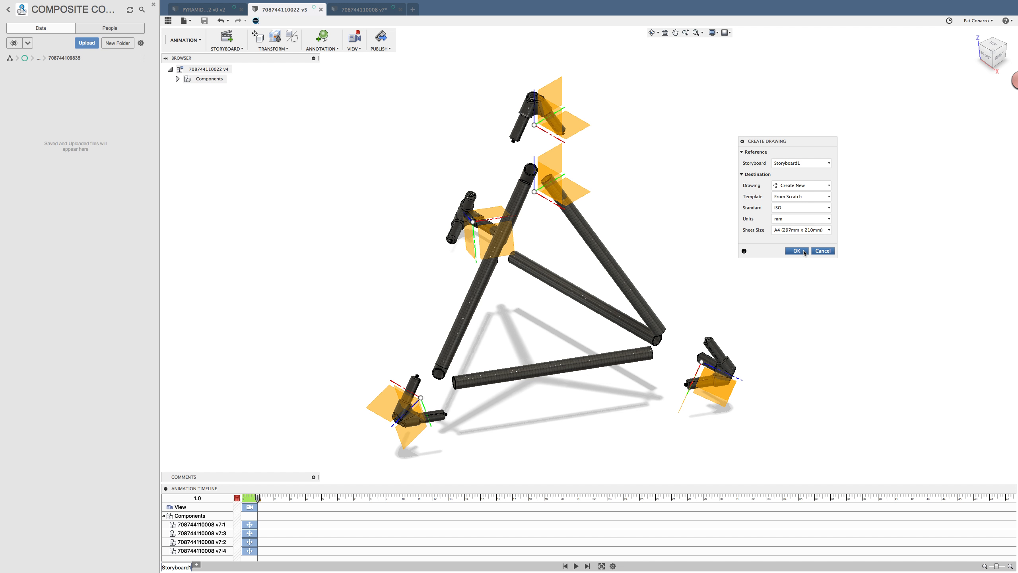
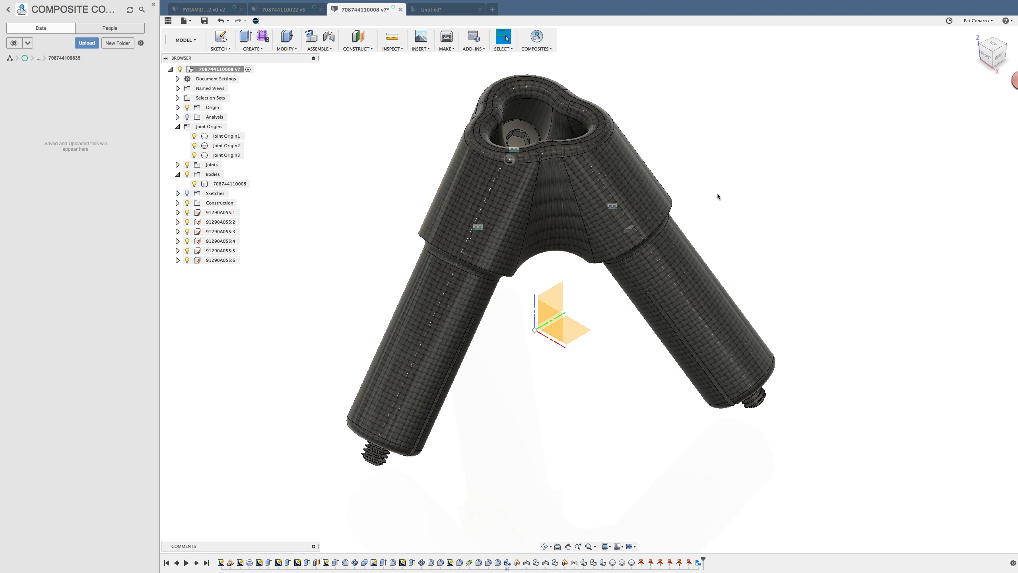
In the new drawing, place a 1:5 front base view of the assembled pyramid beside the exploded view and change its tangent edge display.
click(455, 9)
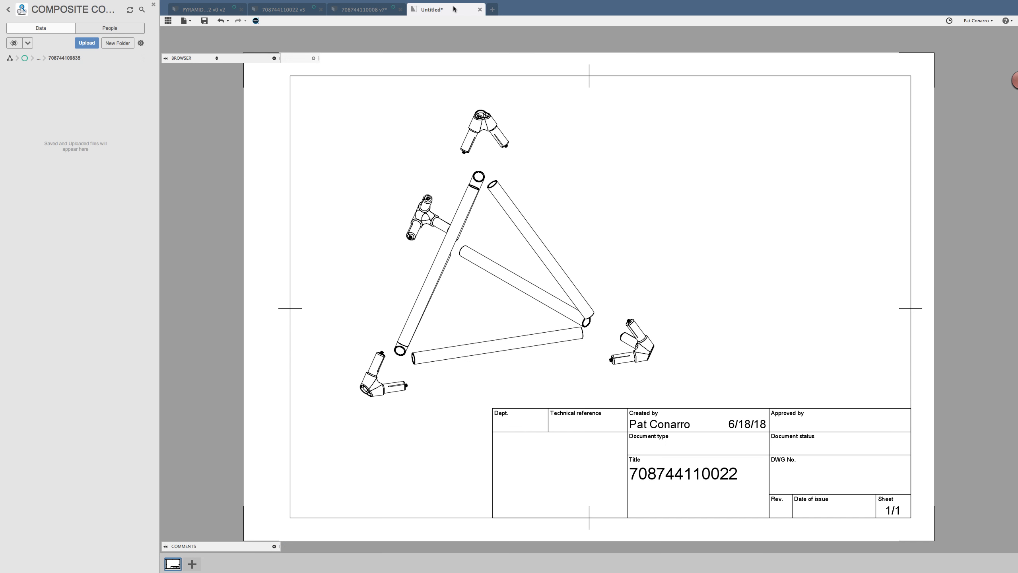
click(629, 179)
click(228, 36)
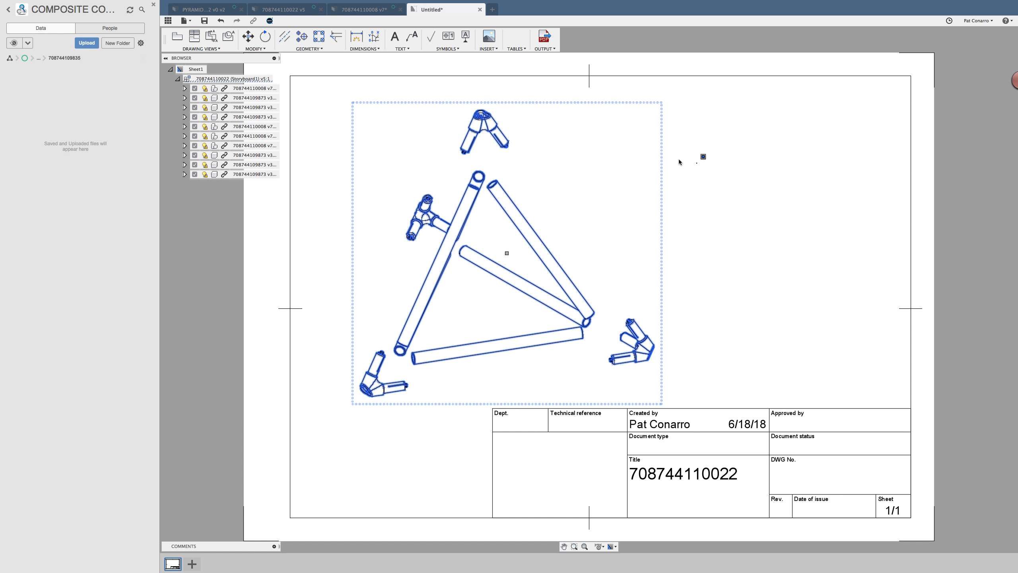
key(Escape)
click(177, 36)
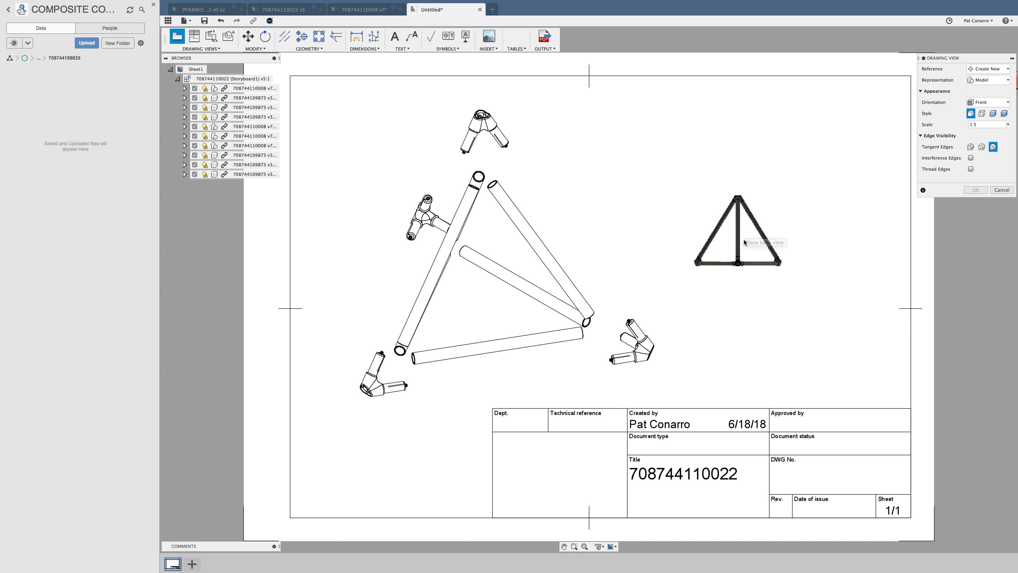
click(765, 312)
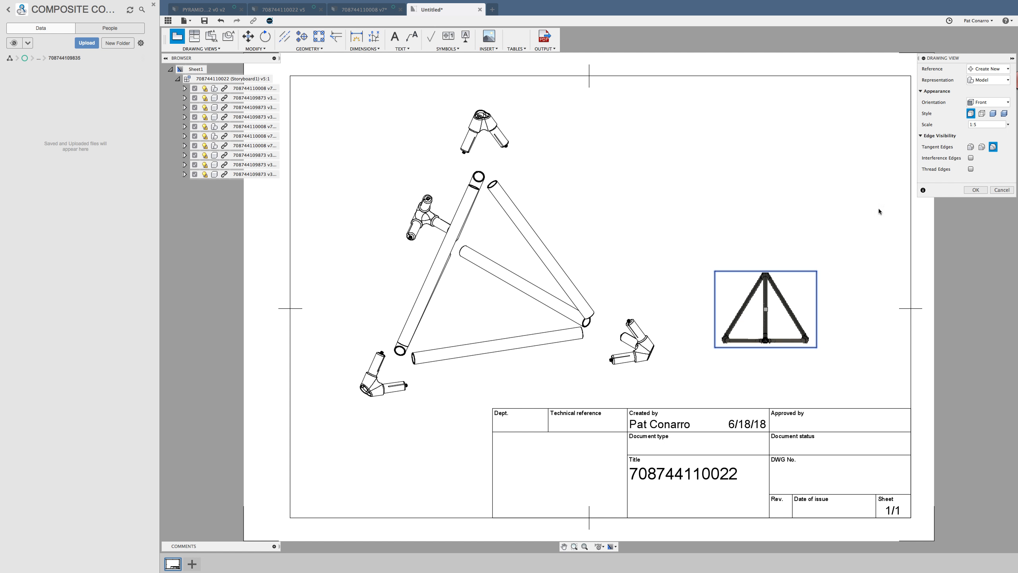
click(970, 147)
click(976, 190)
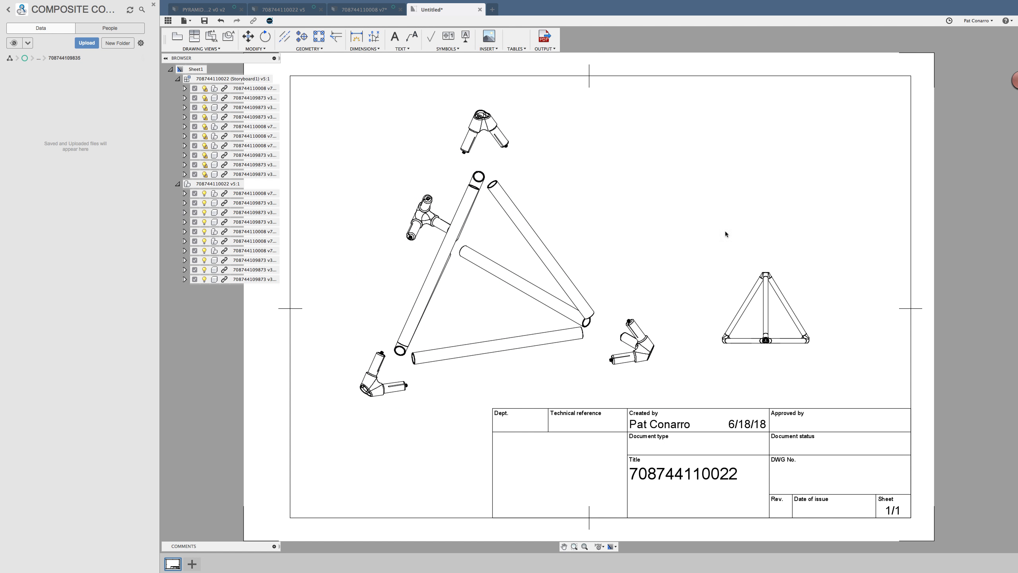
Insert a parts list table for the exploded view, aligned to the upper-right corner of the sheet border.
click(733, 276)
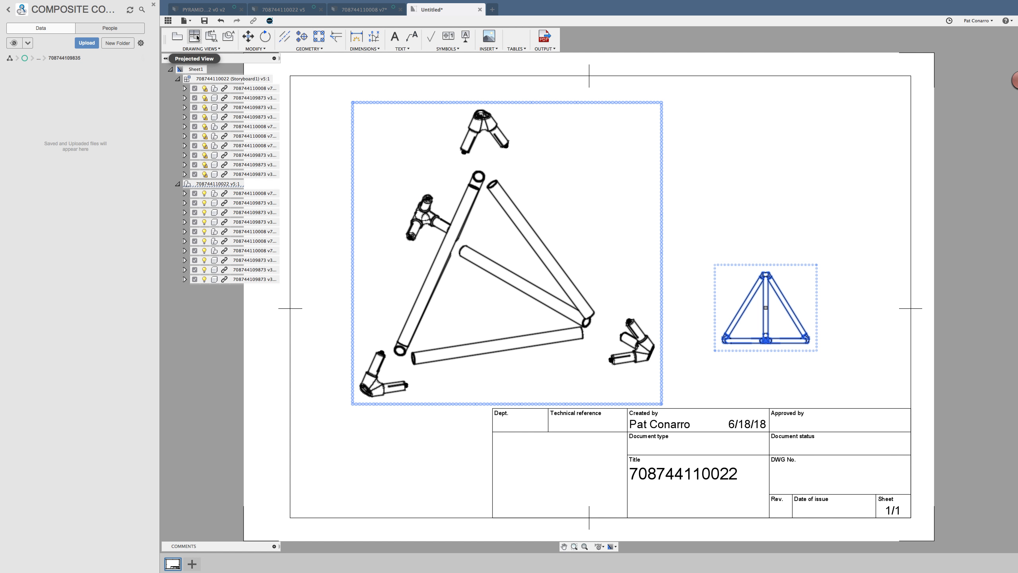
click(555, 136)
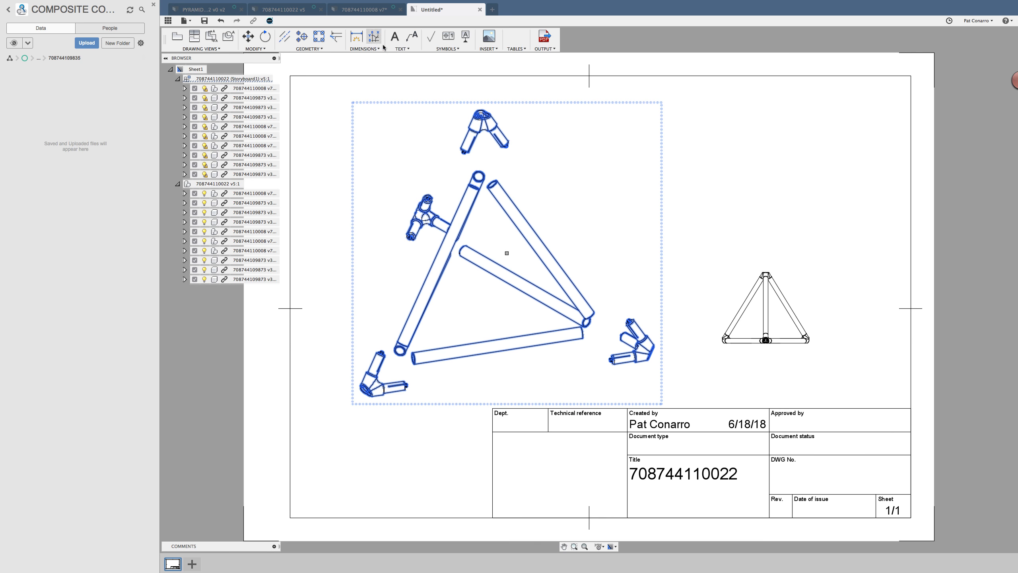
click(515, 48)
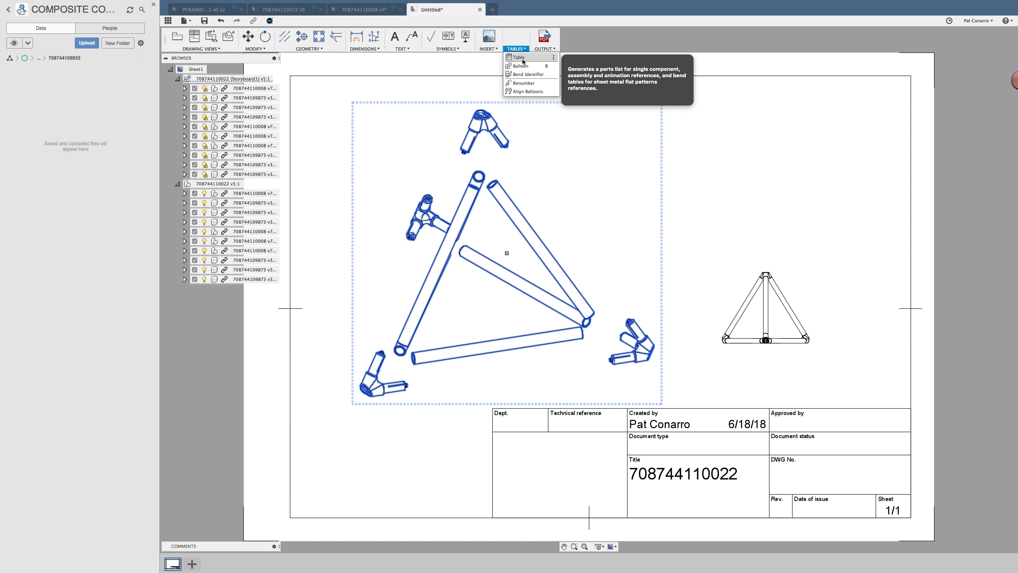
click(519, 56)
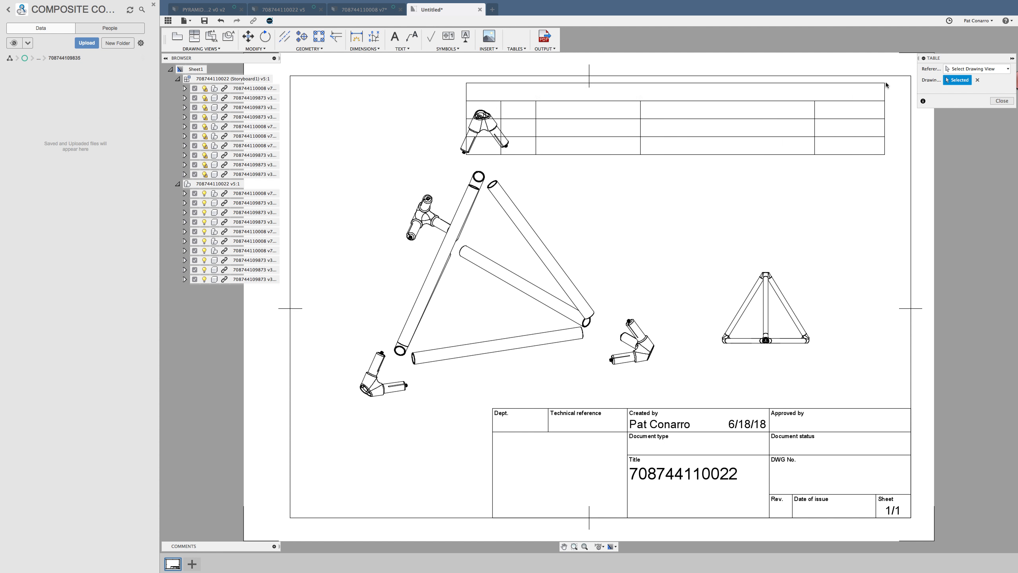
click(911, 76)
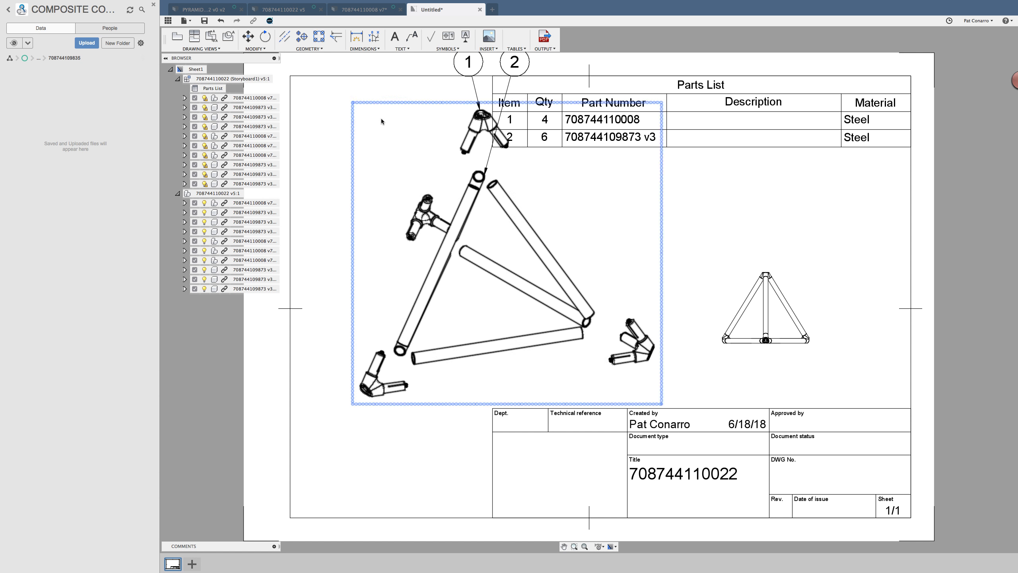
Shift the exploded view down and left on the sheet, and reposition balloons 2 and 1 clear of the parts list.
drag(507, 255, 468, 268)
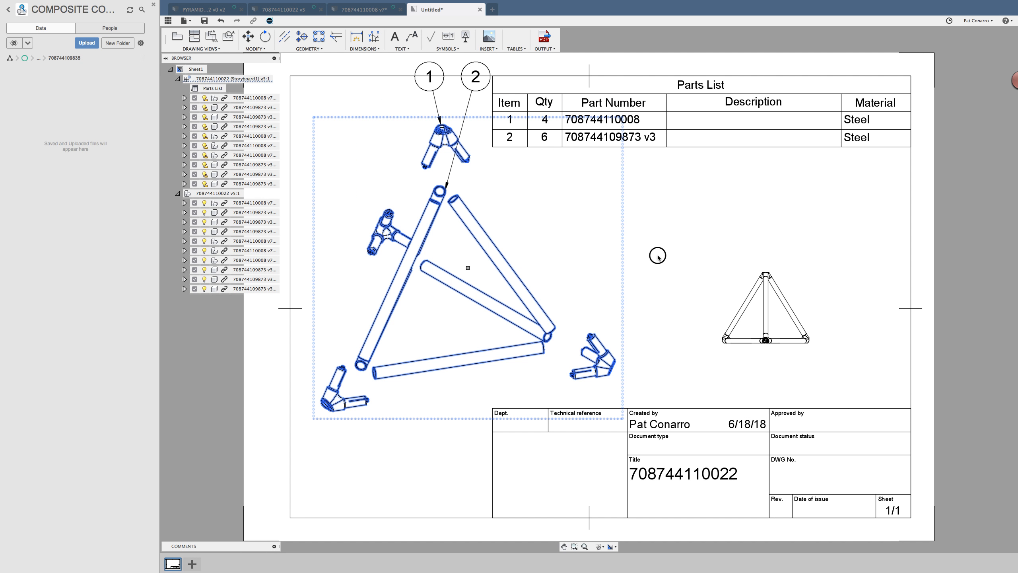
click(475, 77)
drag(475, 79, 515, 190)
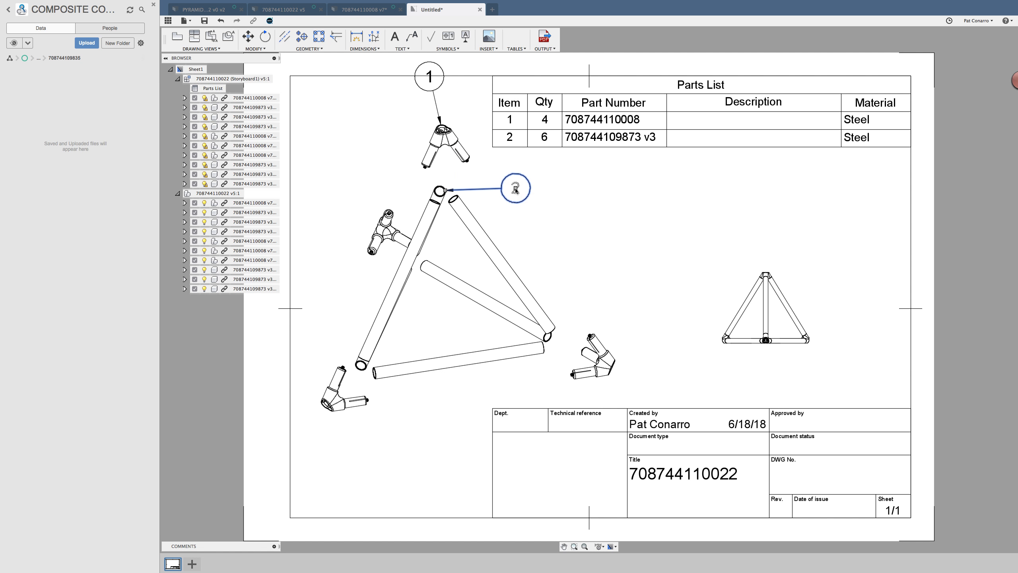
click(574, 186)
click(431, 75)
click(406, 95)
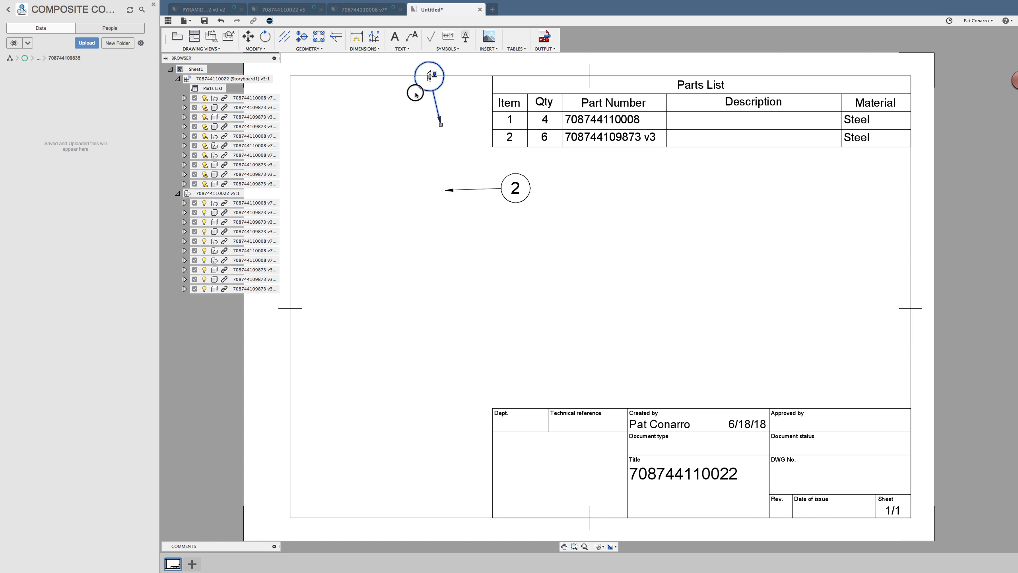
drag(427, 78, 389, 112)
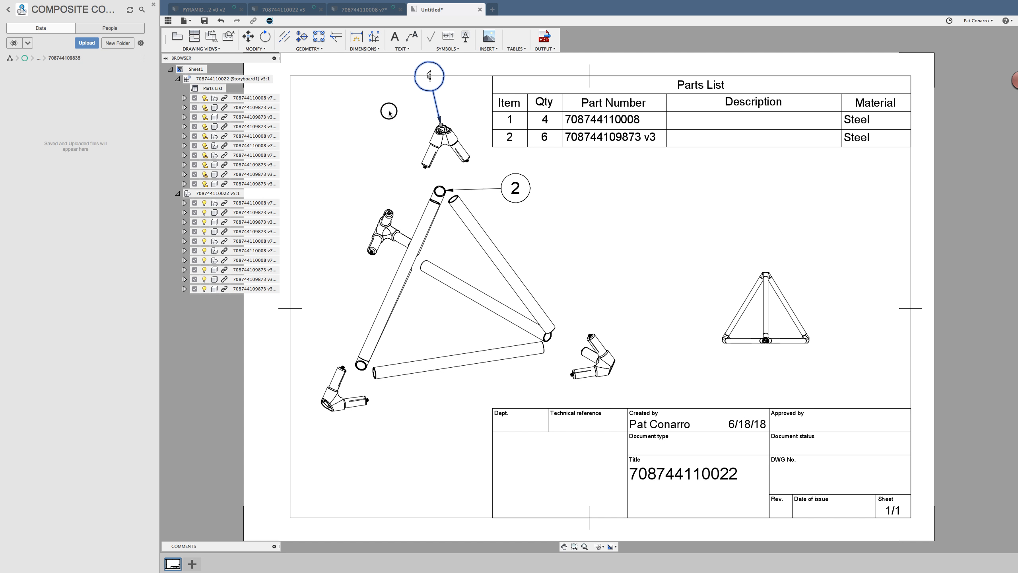
drag(430, 78, 389, 113)
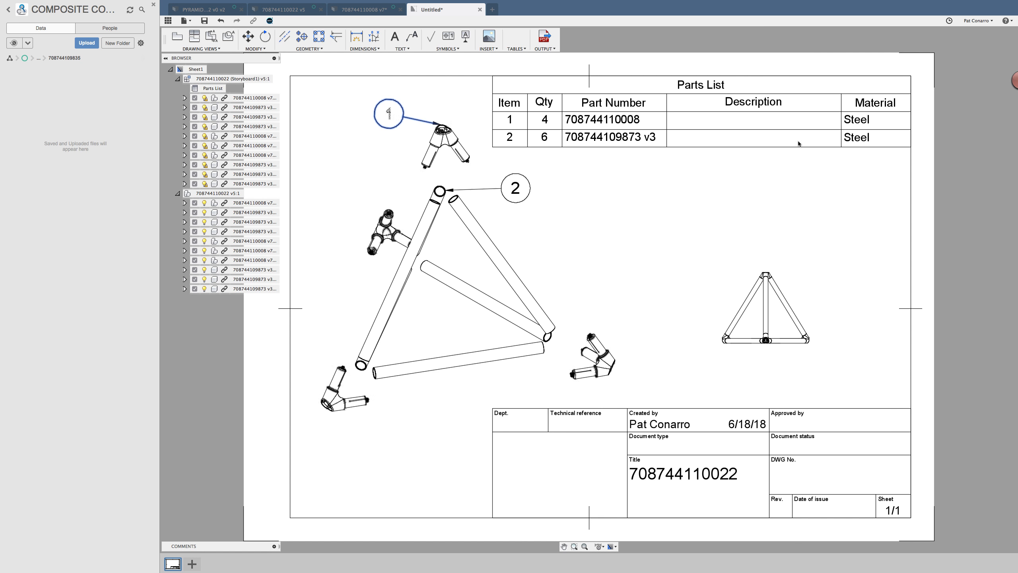
click(847, 141)
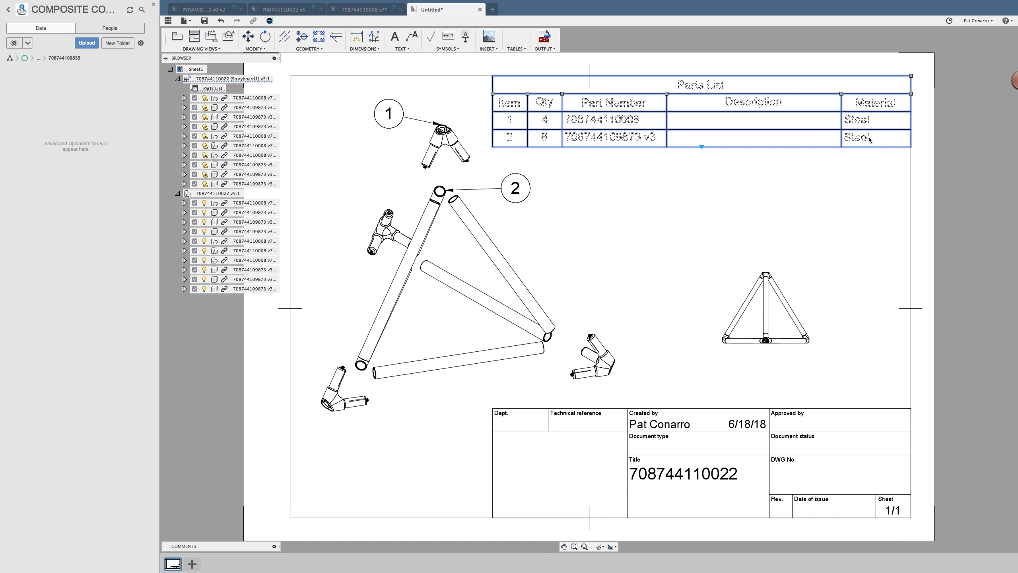
click(868, 139)
click(847, 167)
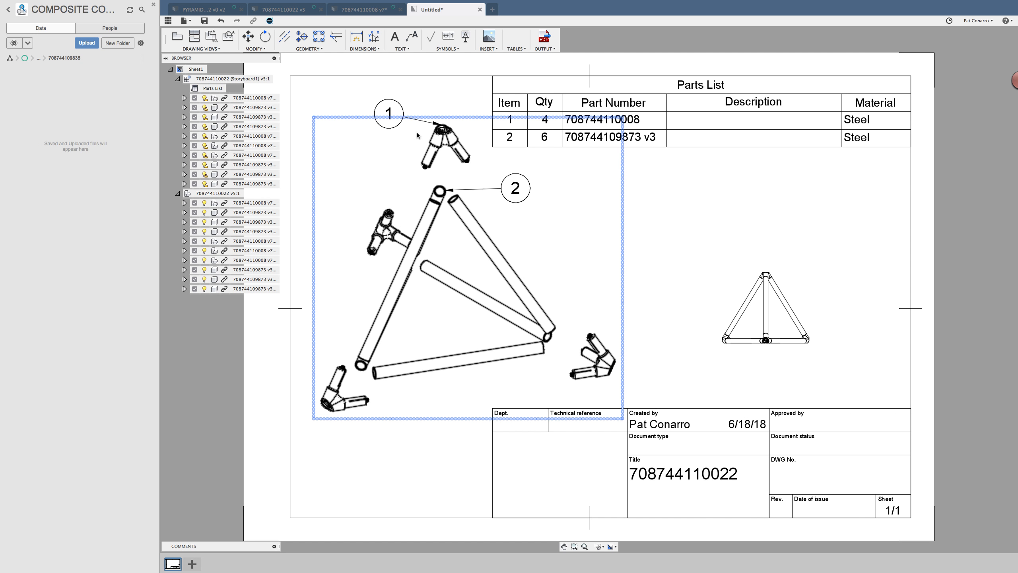
click(576, 261)
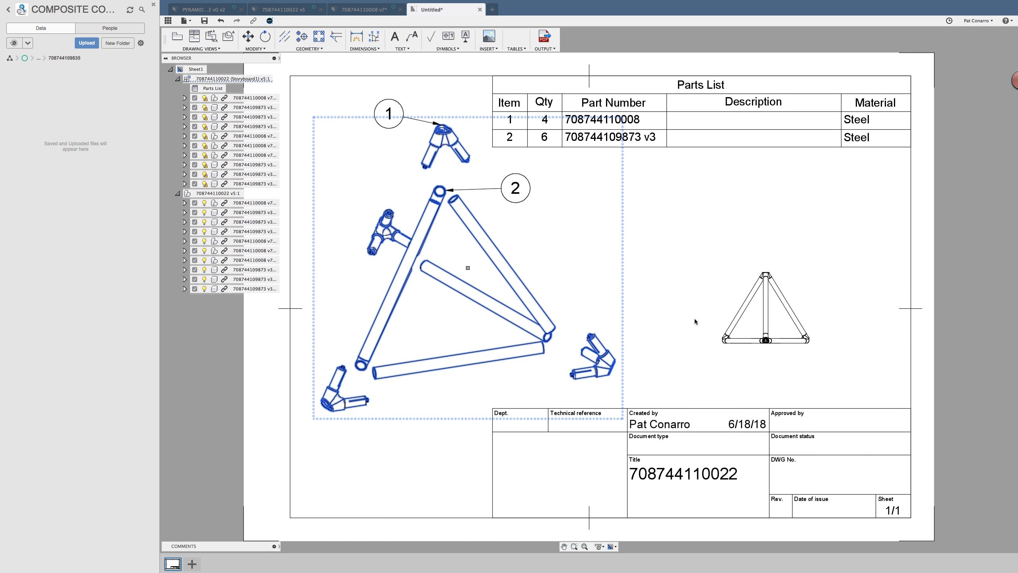
click(718, 474)
double_click(717, 473)
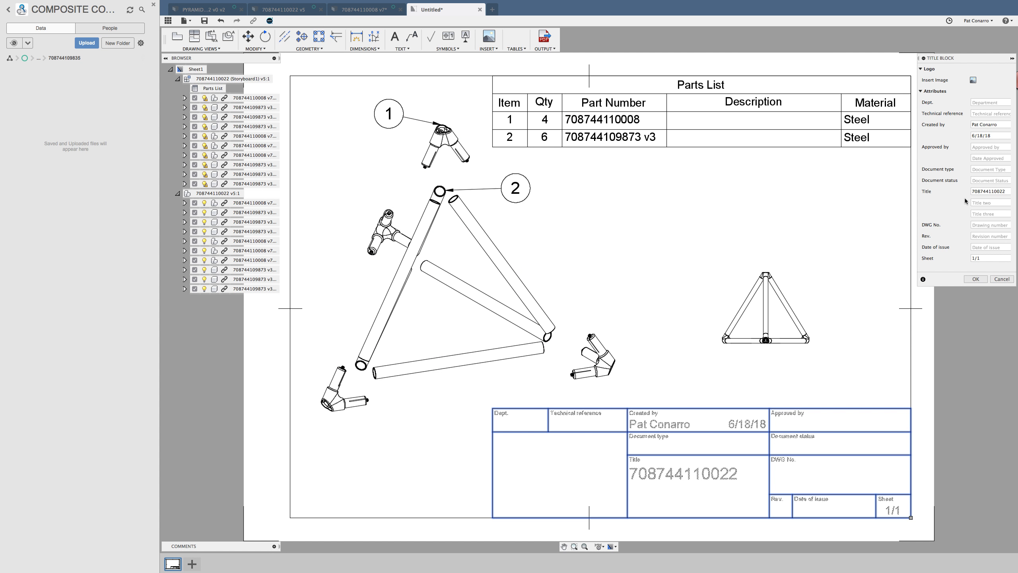
drag(1008, 191, 969, 192)
key(ctrl+c)
click(988, 225)
key(ctrl+v)
Set the title block's title to "10mm Pyramid - Egg Drop" and apply the attributes.
drag(1007, 192, 969, 187)
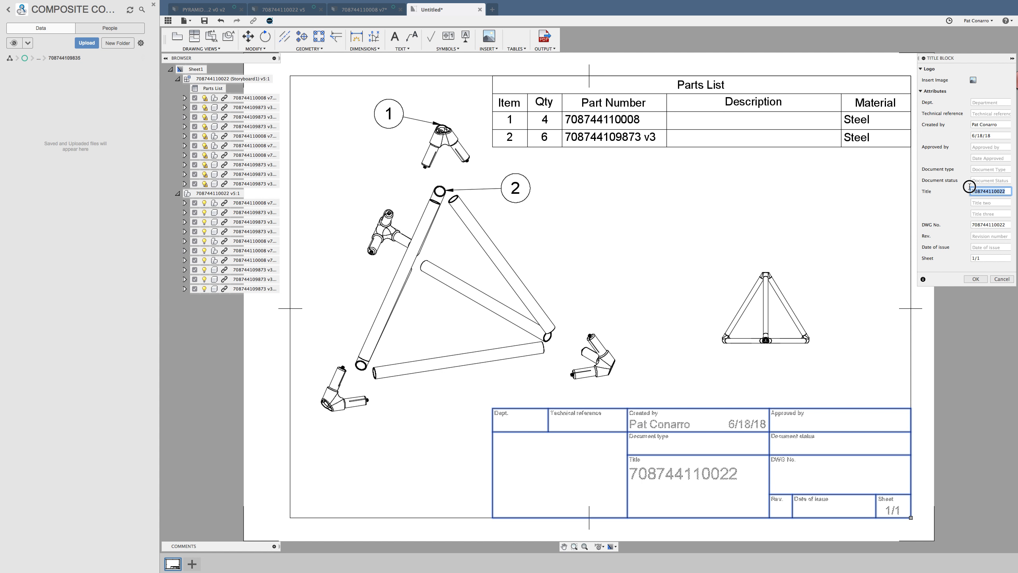
text(1)
text(Ed)
text(g Drop)
key(Return)
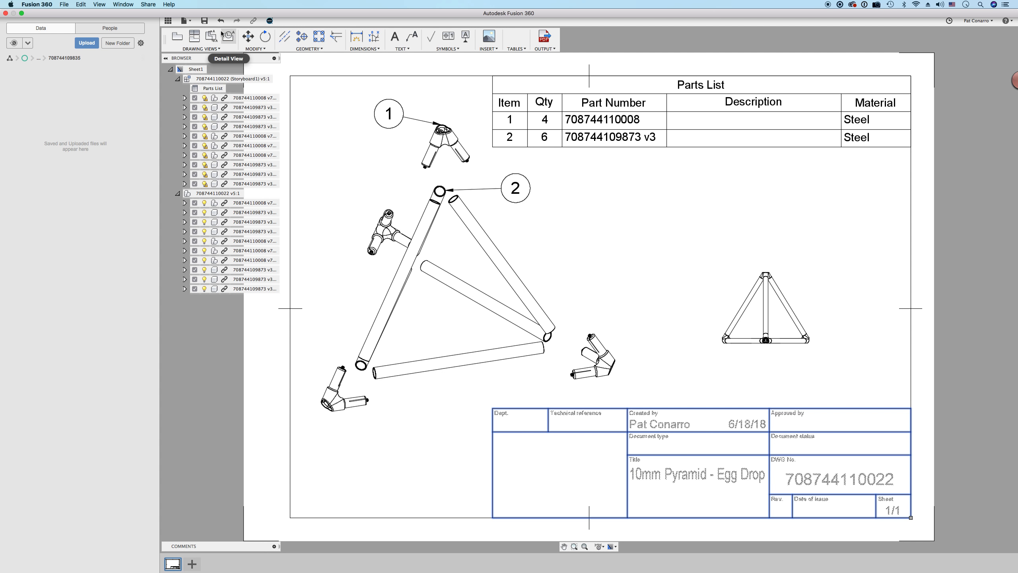
click(185, 20)
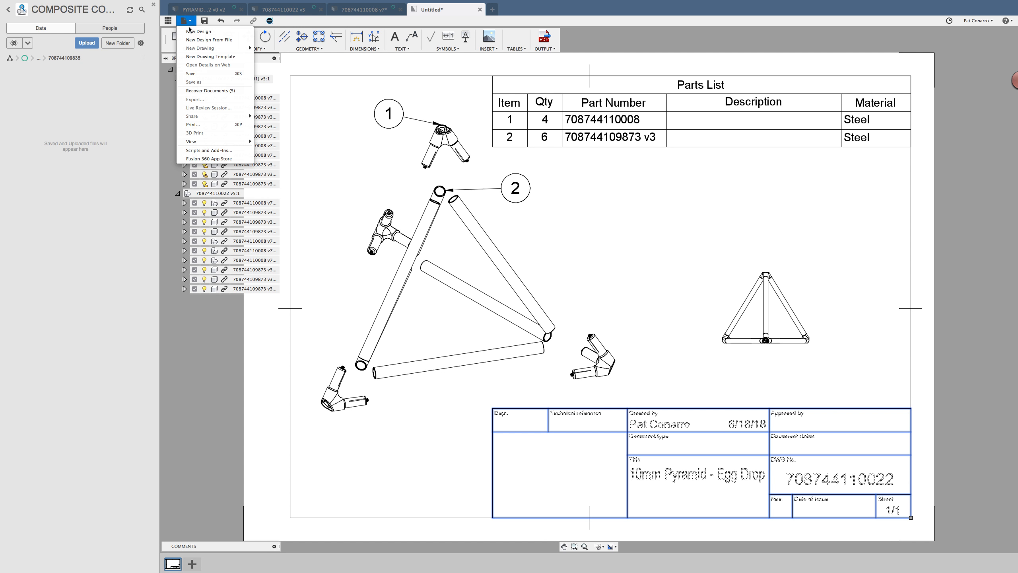
click(210, 74)
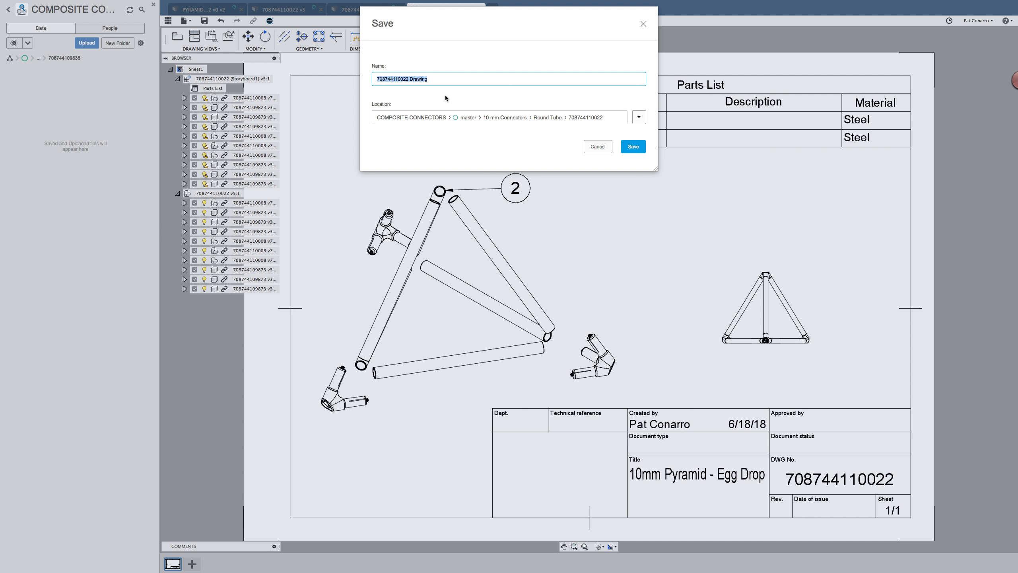
drag(427, 80, 411, 79)
key(BackSpace)
click(631, 147)
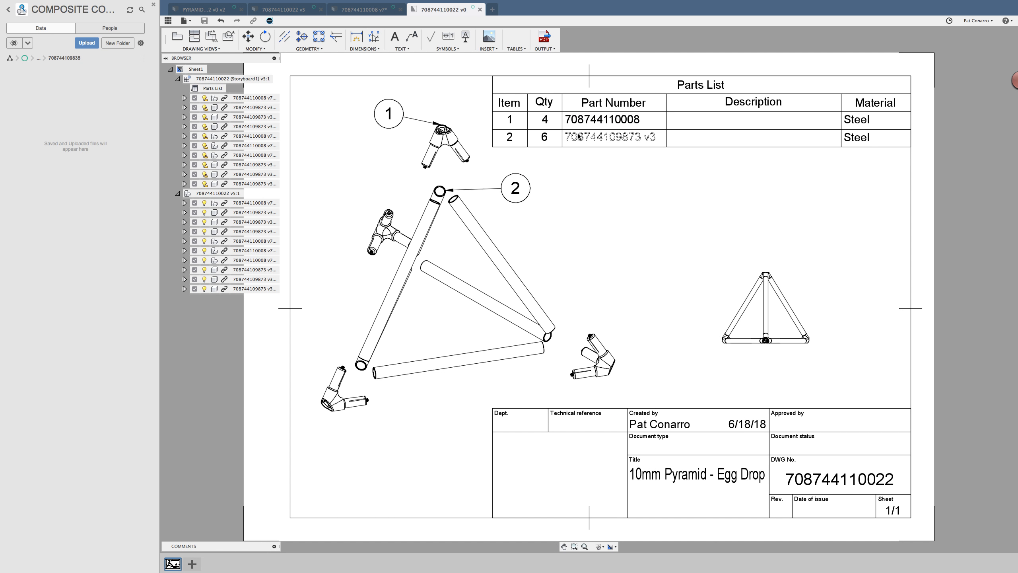
mouse_move(20, 15)
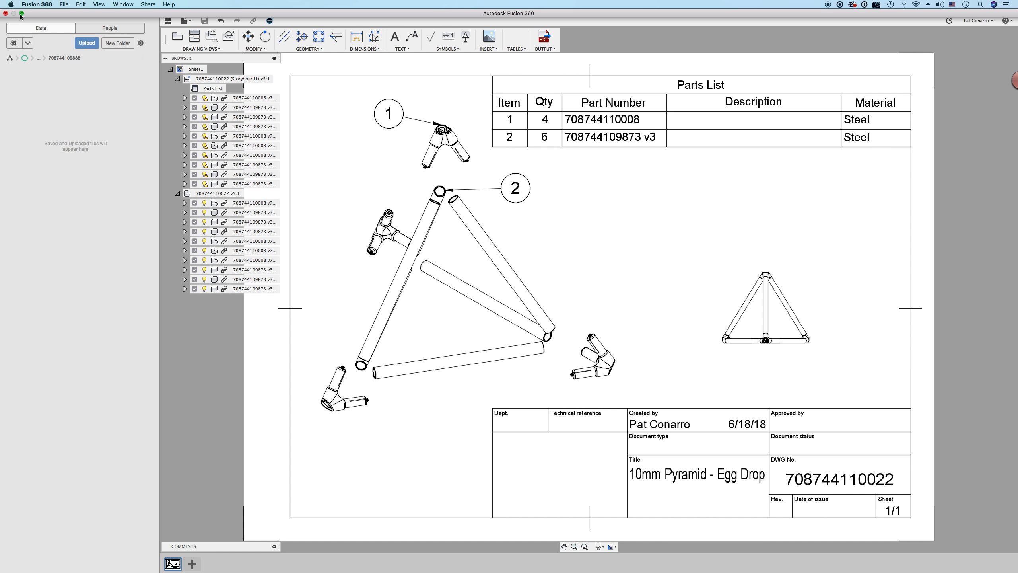
click(22, 14)
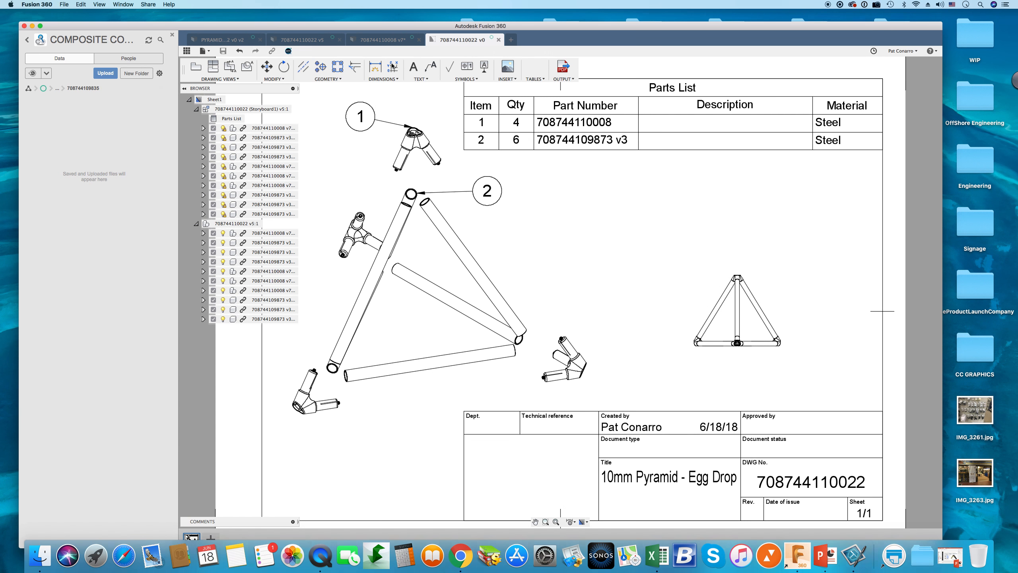
click(380, 40)
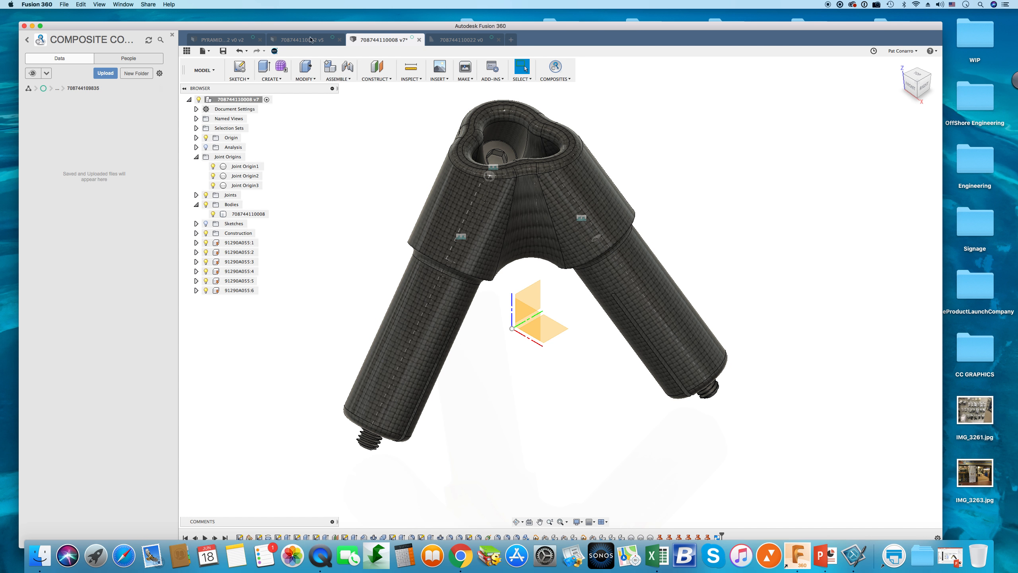
click(302, 41)
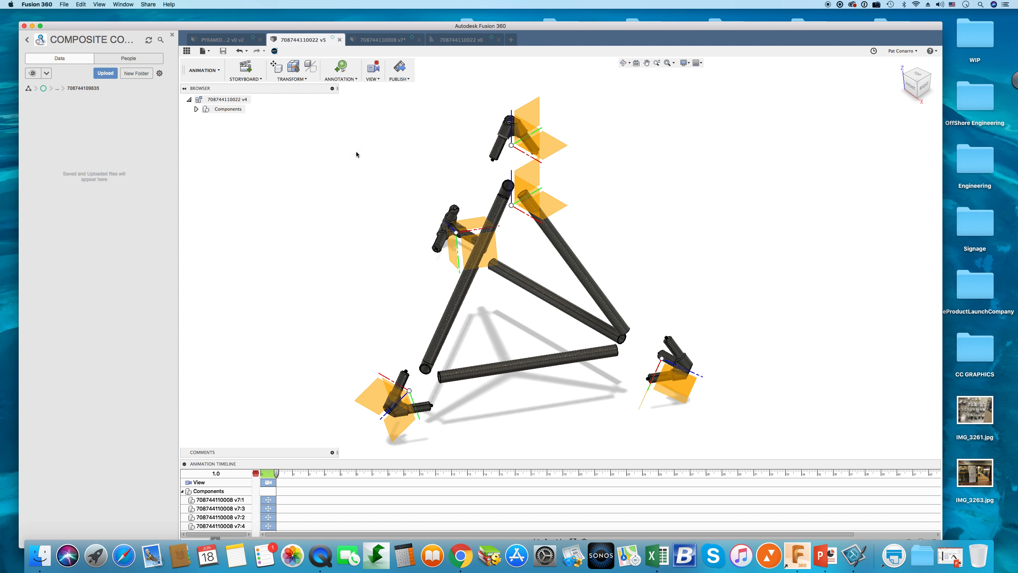
click(216, 74)
click(202, 96)
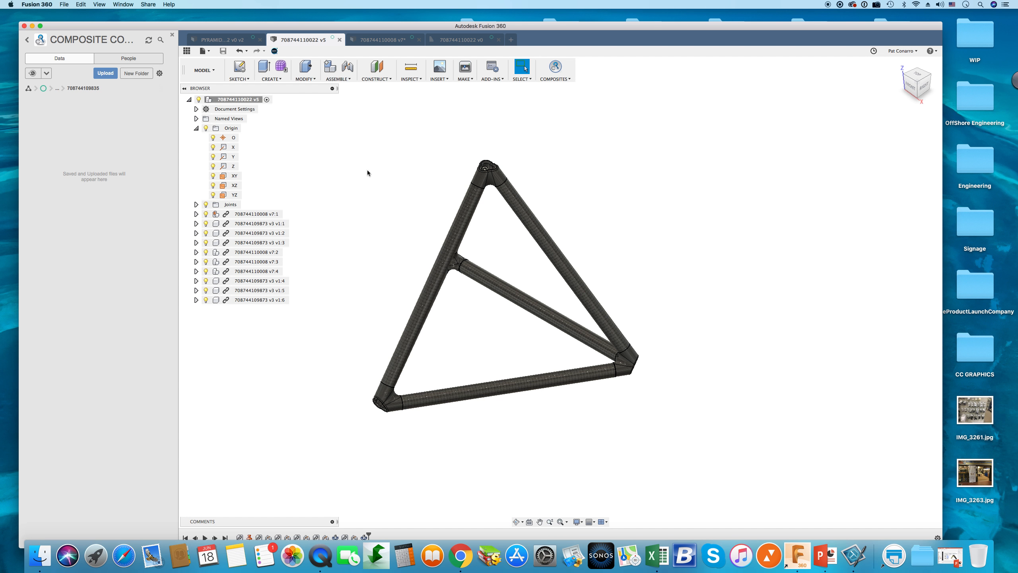
right_click(246, 100)
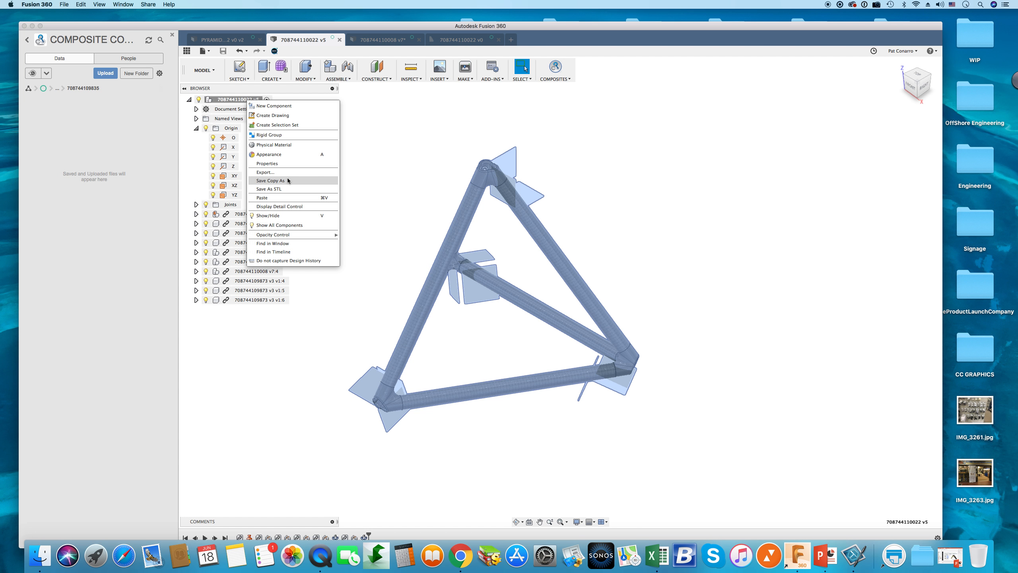
click(354, 134)
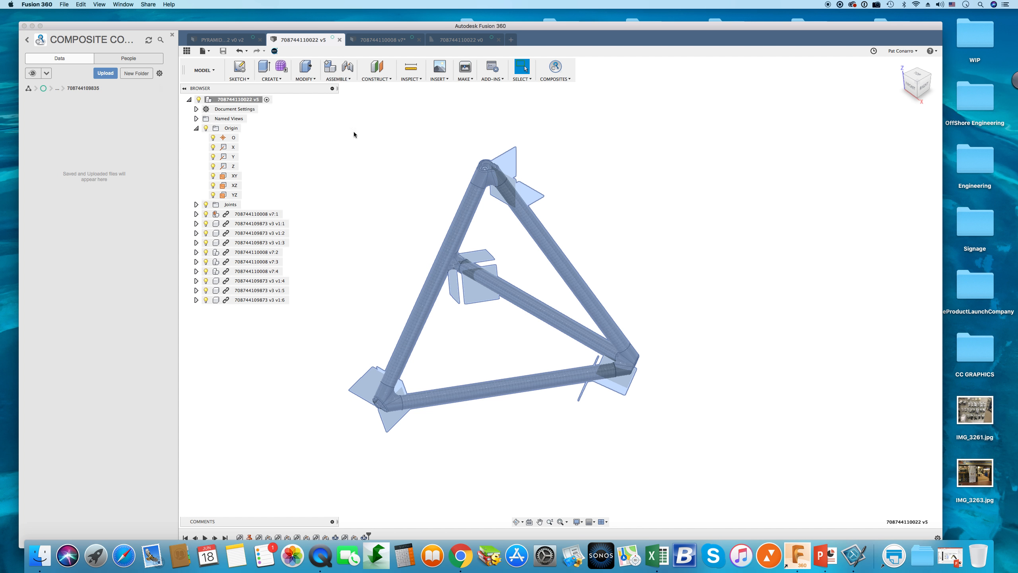
right_click(236, 99)
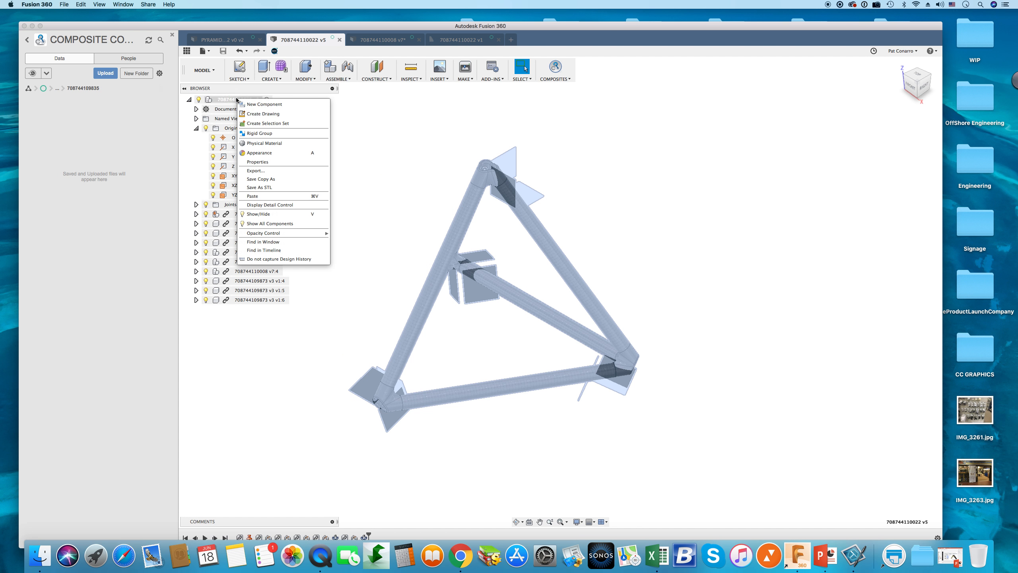
click(274, 170)
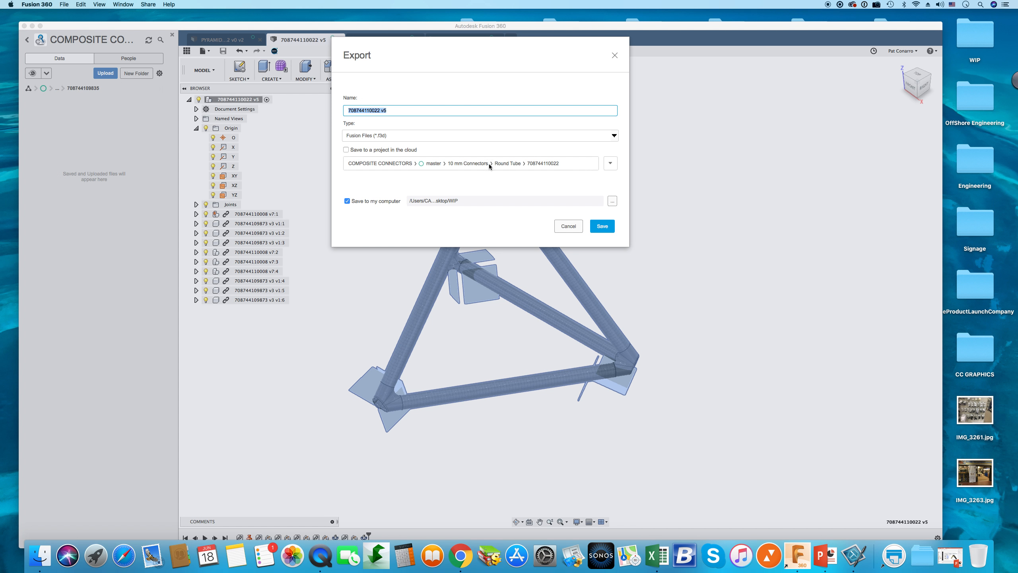
click(392, 110)
click(601, 226)
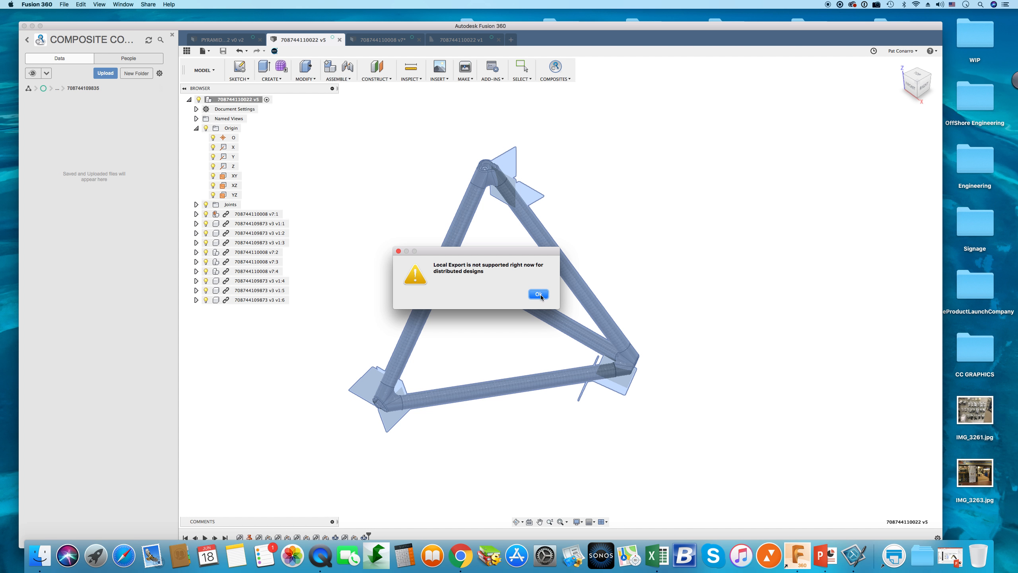
click(538, 295)
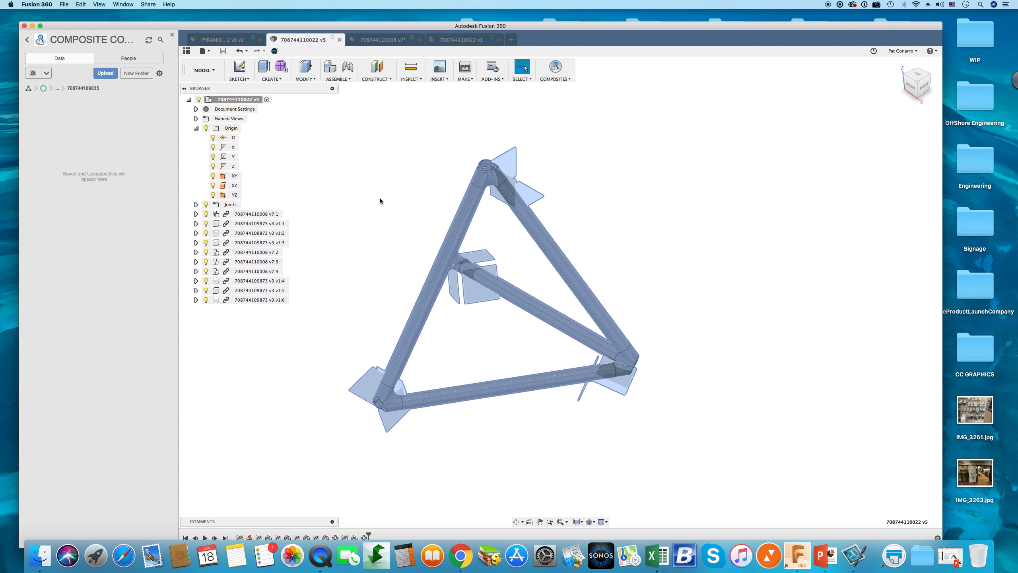
right_click(247, 102)
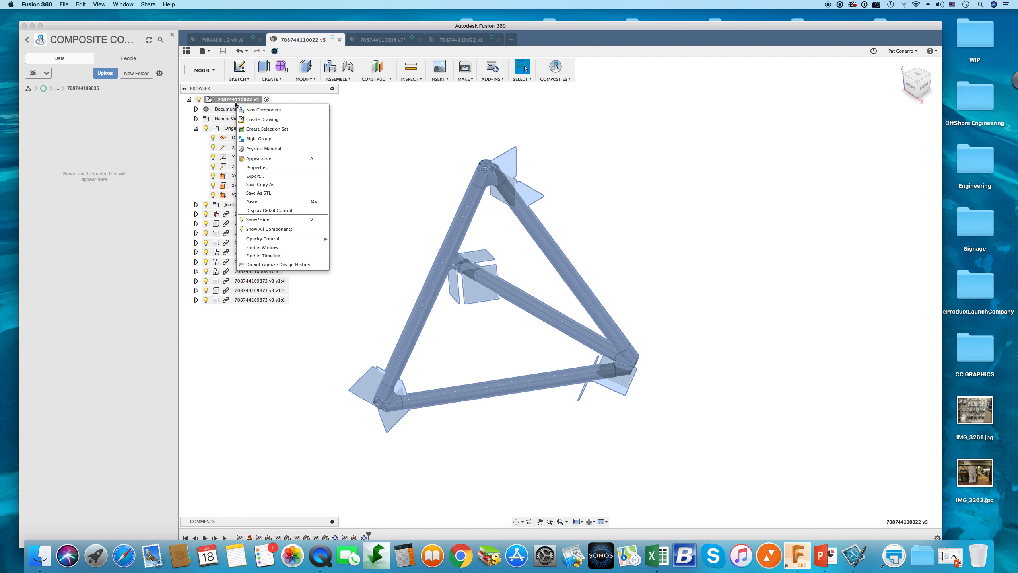
click(282, 186)
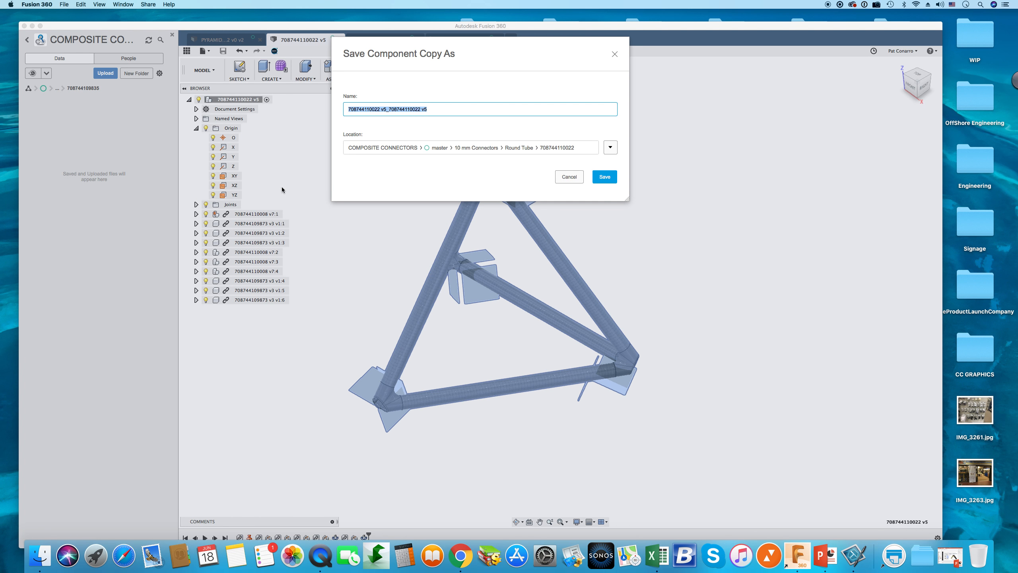
click(576, 177)
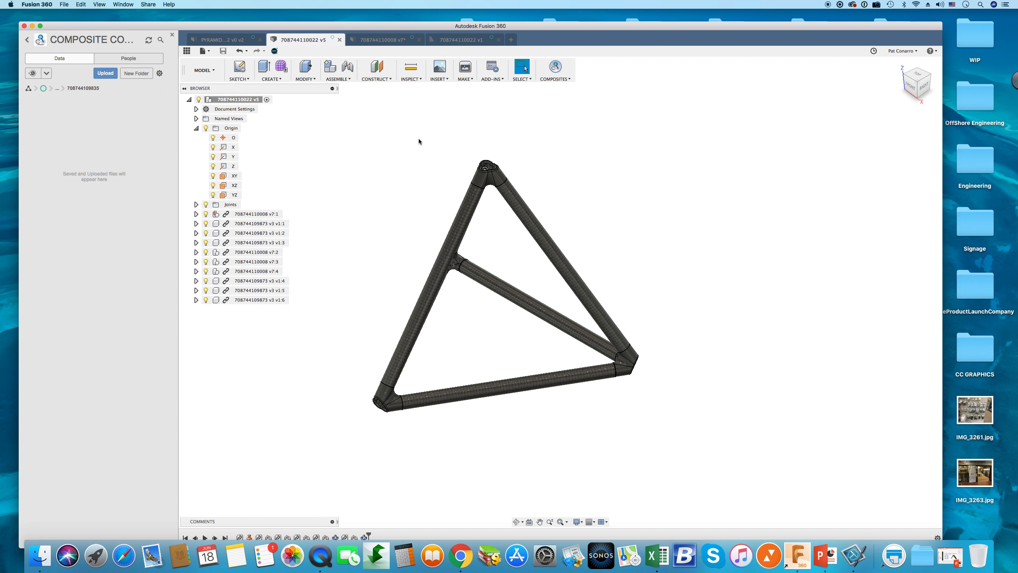
Switch to the Shopify admin in Chrome, enlarge it and open the 10mm High Speed Round Pillow Block Bearing Assembly product.
click(33, 26)
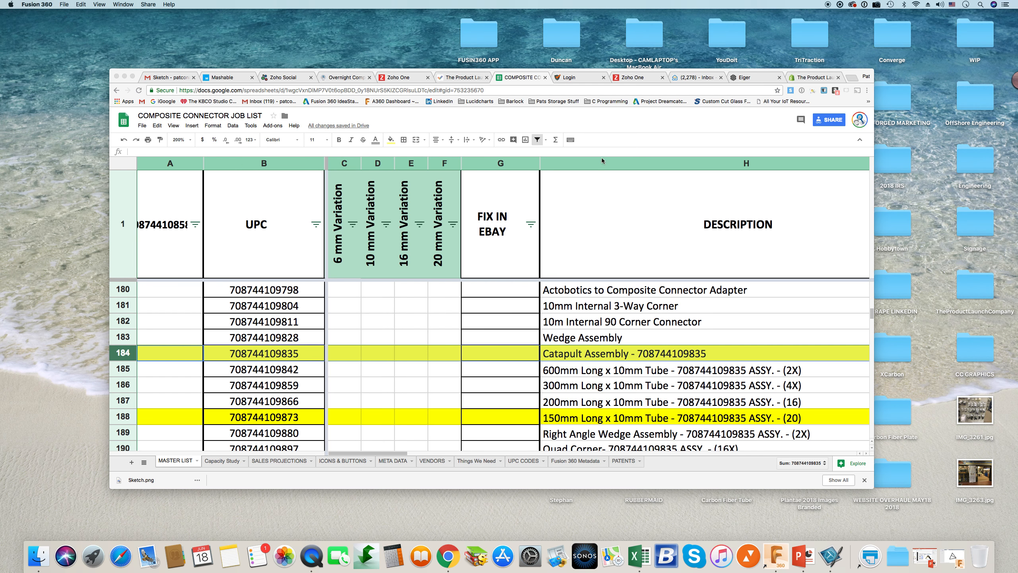
click(803, 78)
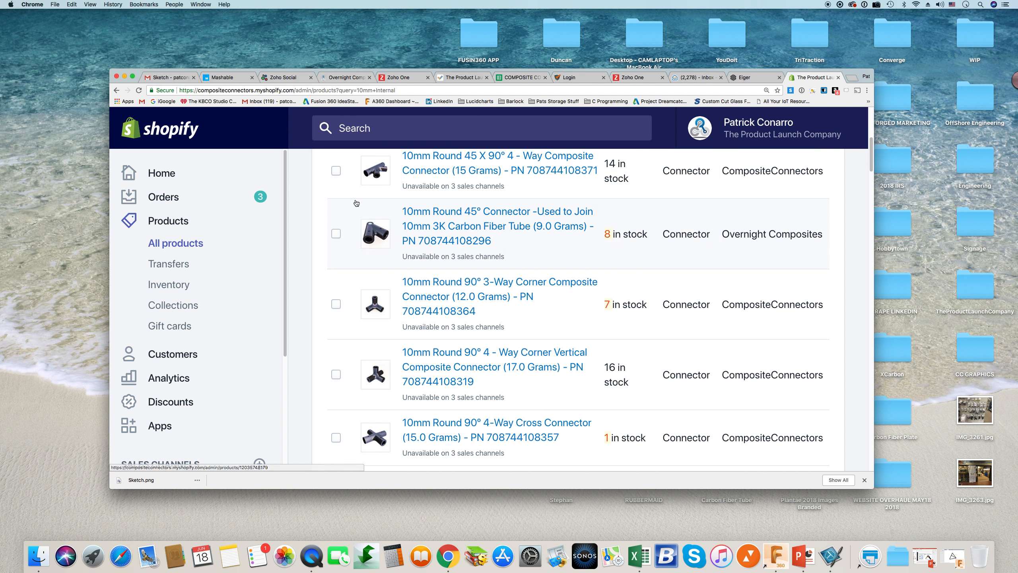
click(132, 77)
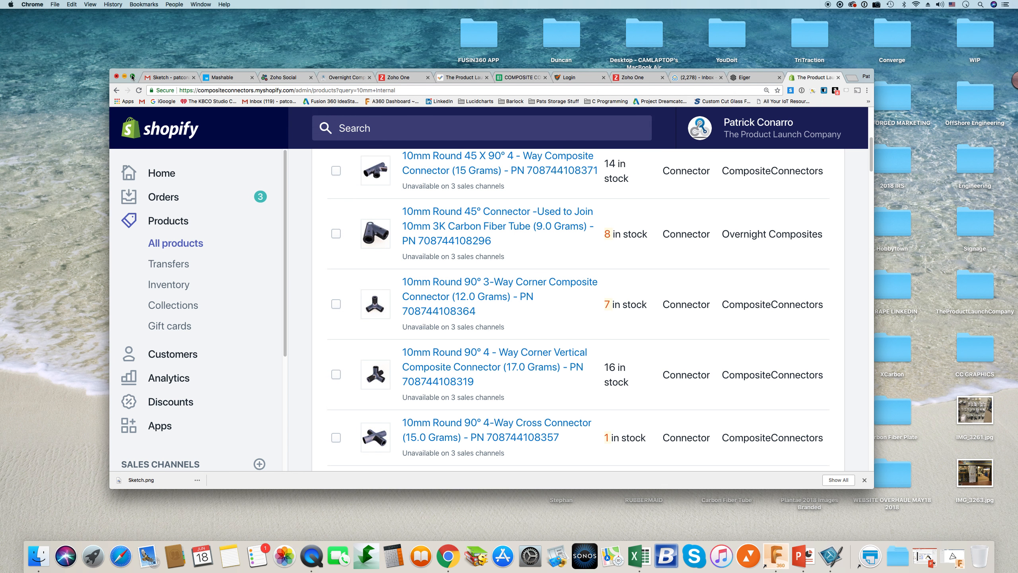
scroll(597, 288, up, 5)
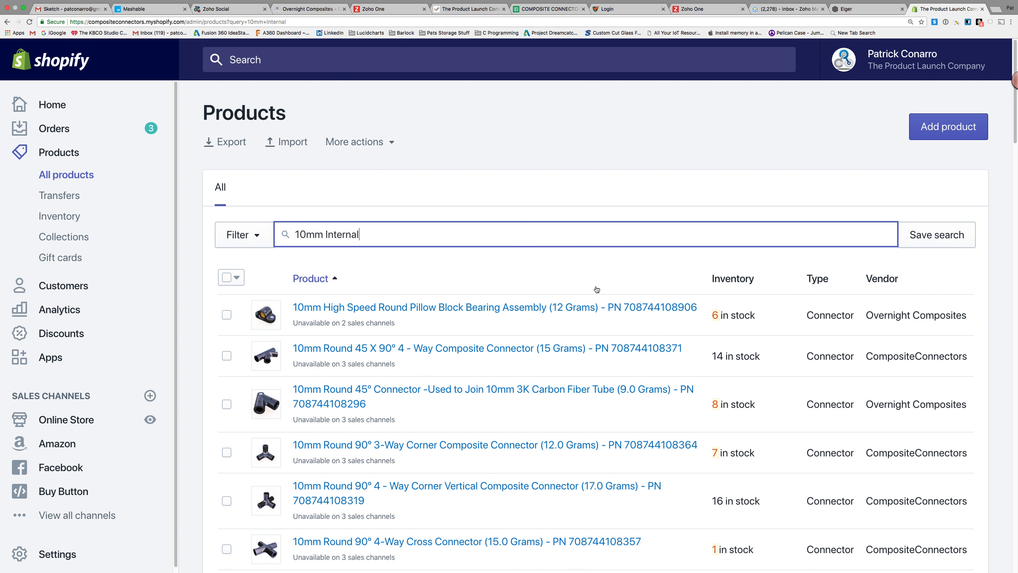
click(344, 308)
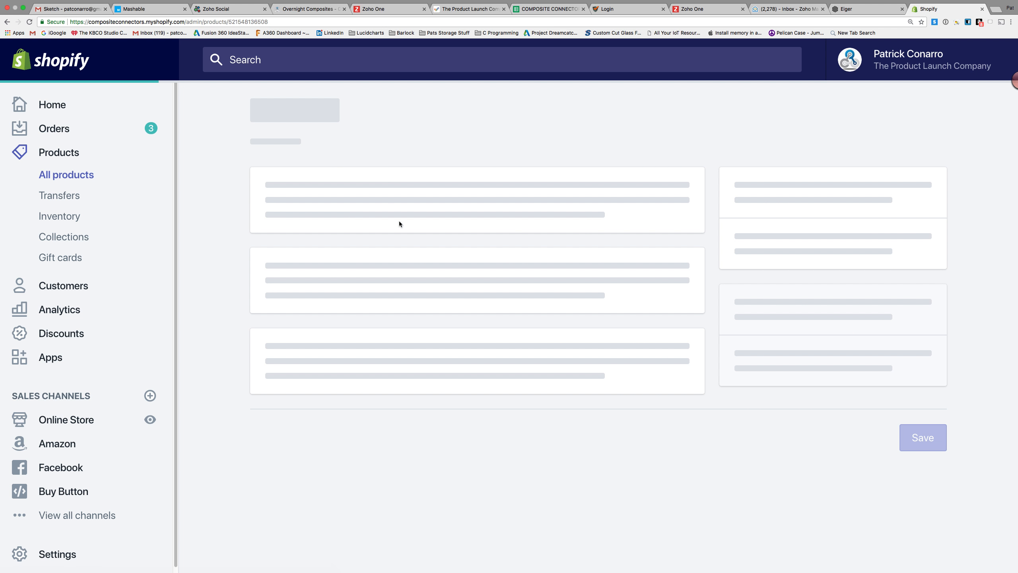
Switch to Markforged Eiger and open the WIP project from the library.
click(850, 9)
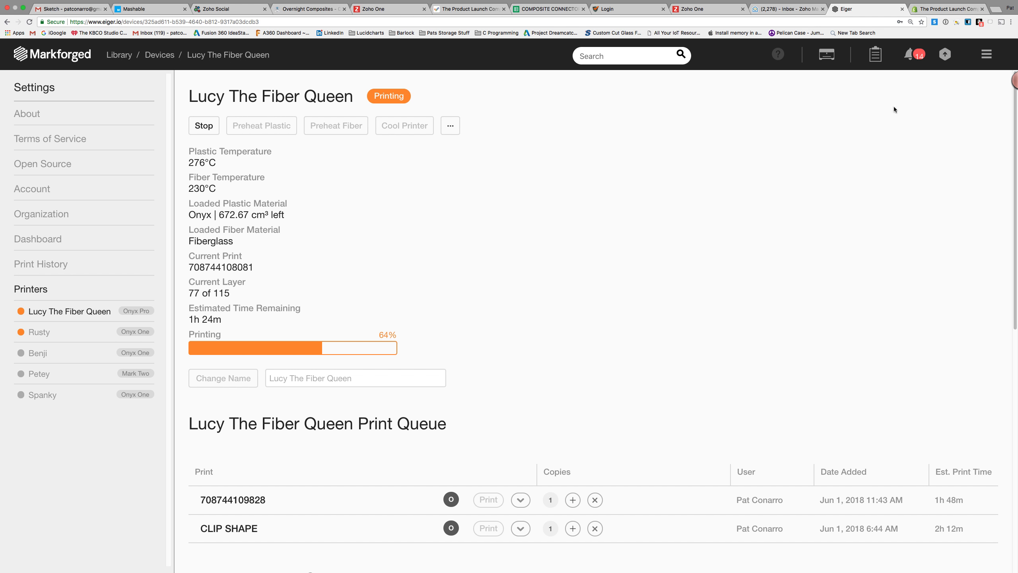
click(118, 55)
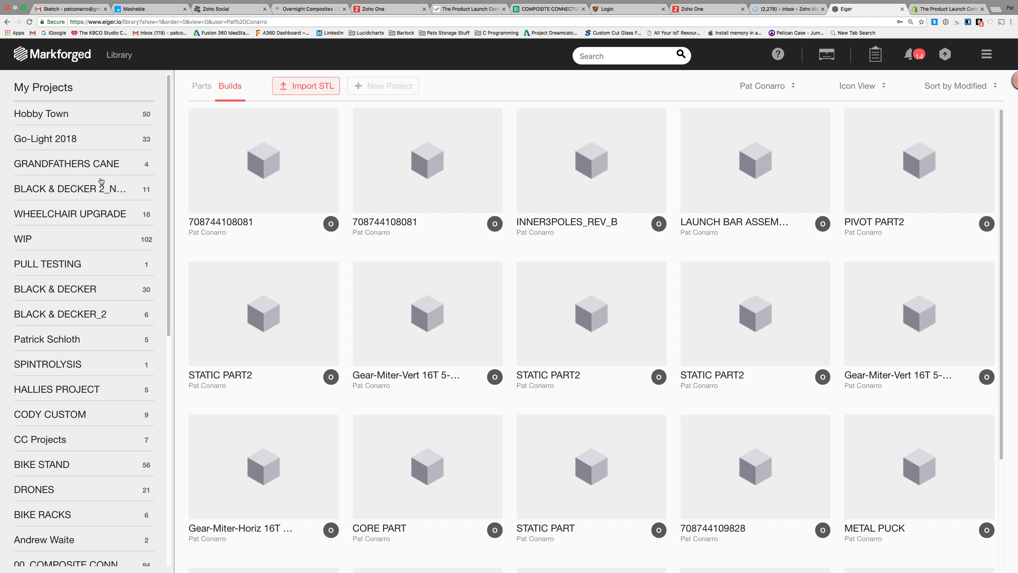
scroll(103, 242, down, 10)
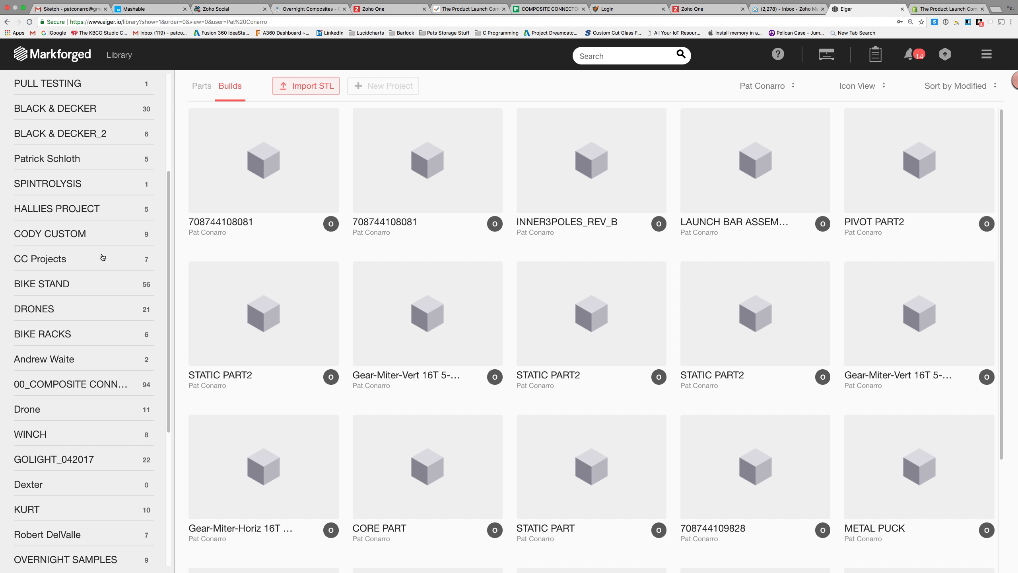
scroll(103, 257, up, 10)
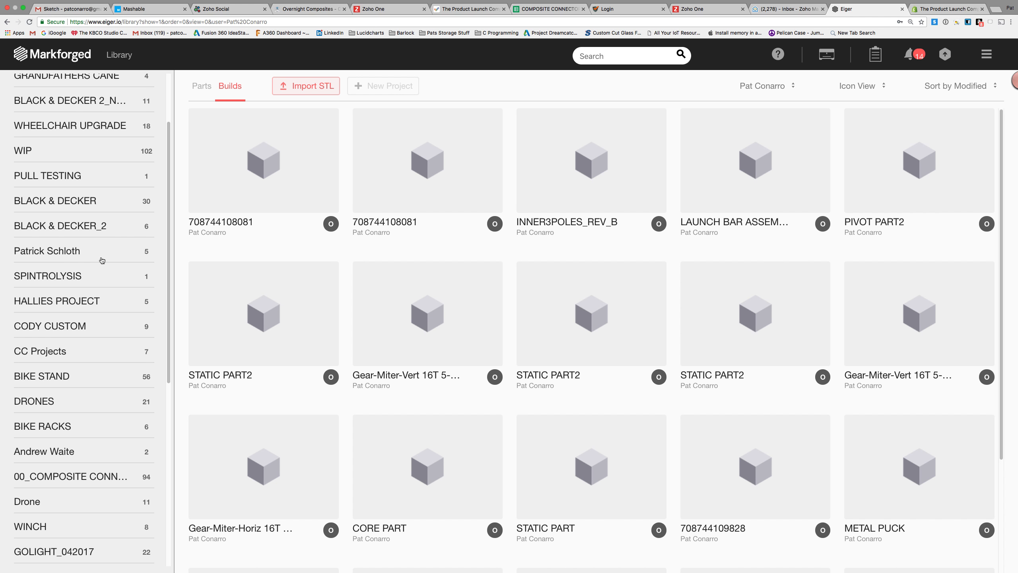
scroll(101, 241, down, 1)
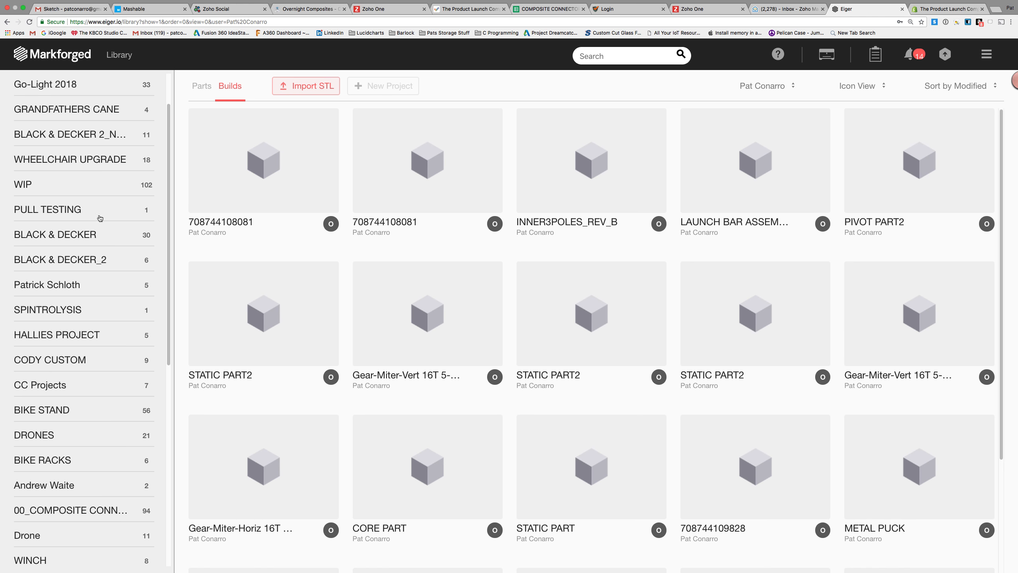
click(83, 188)
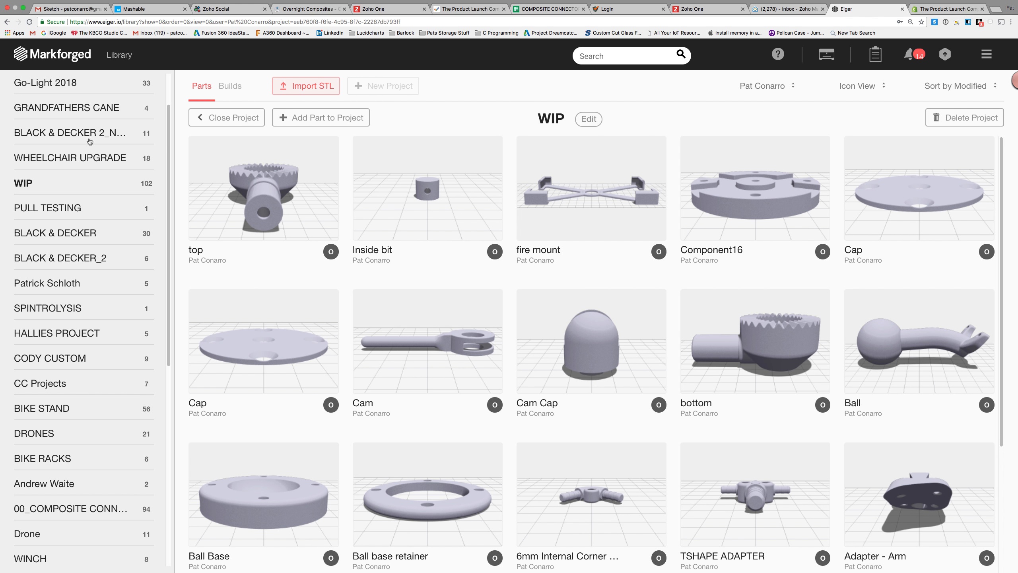
Import 708744110008.stl from the WIP folder into Eiger as a new part.
click(296, 87)
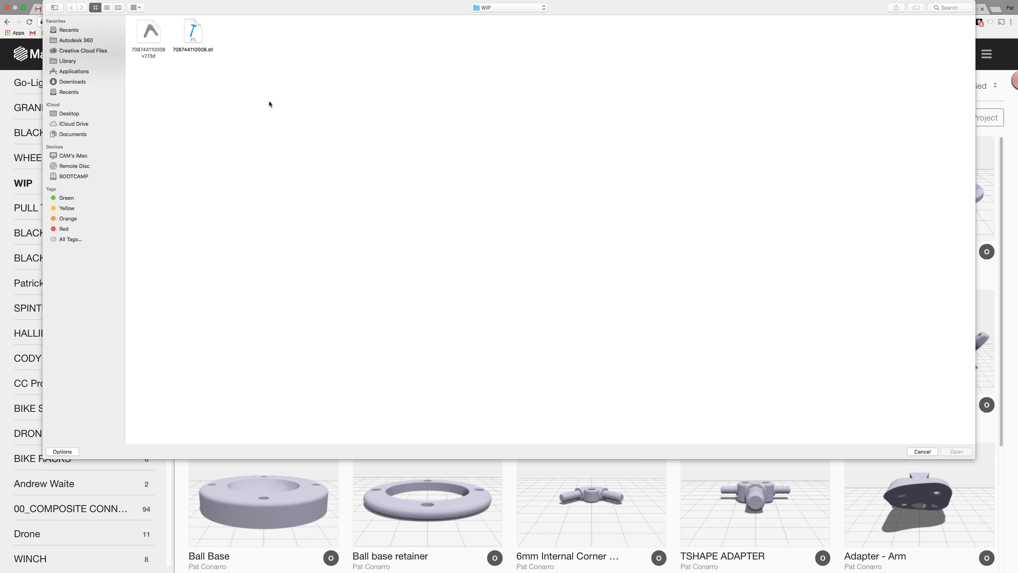
click(190, 39)
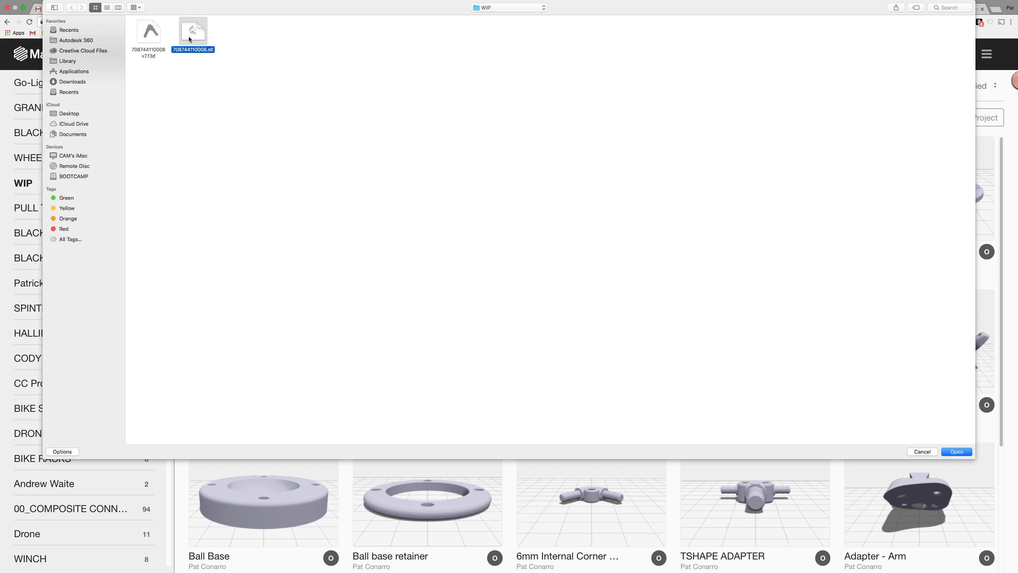
double_click(191, 33)
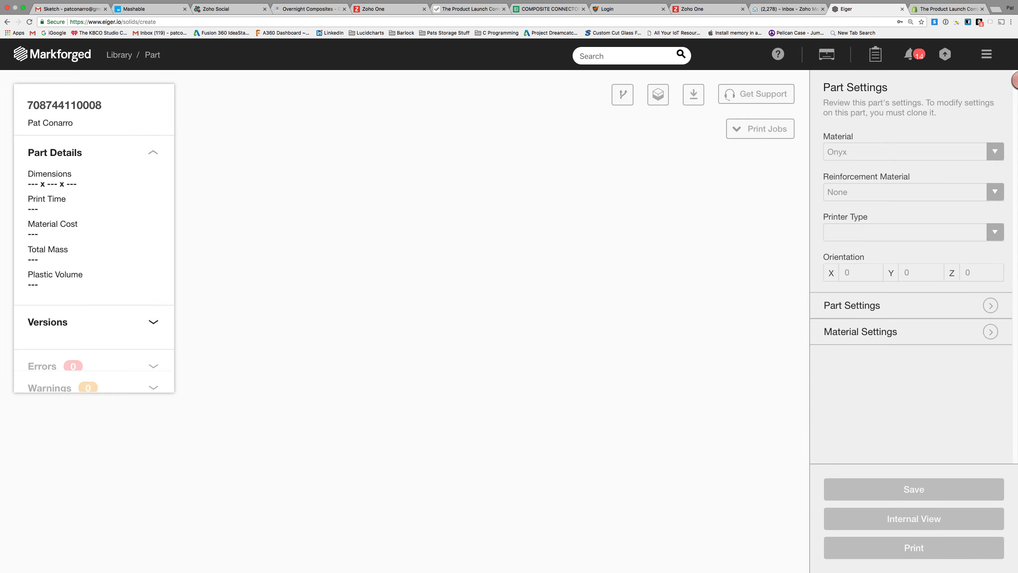
mouse_move(557, 571)
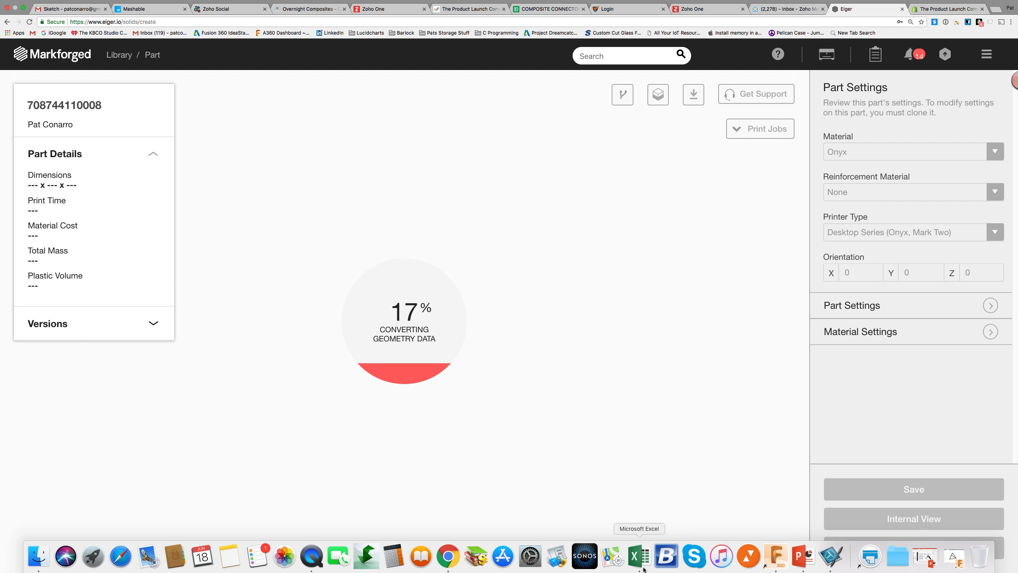
click(782, 556)
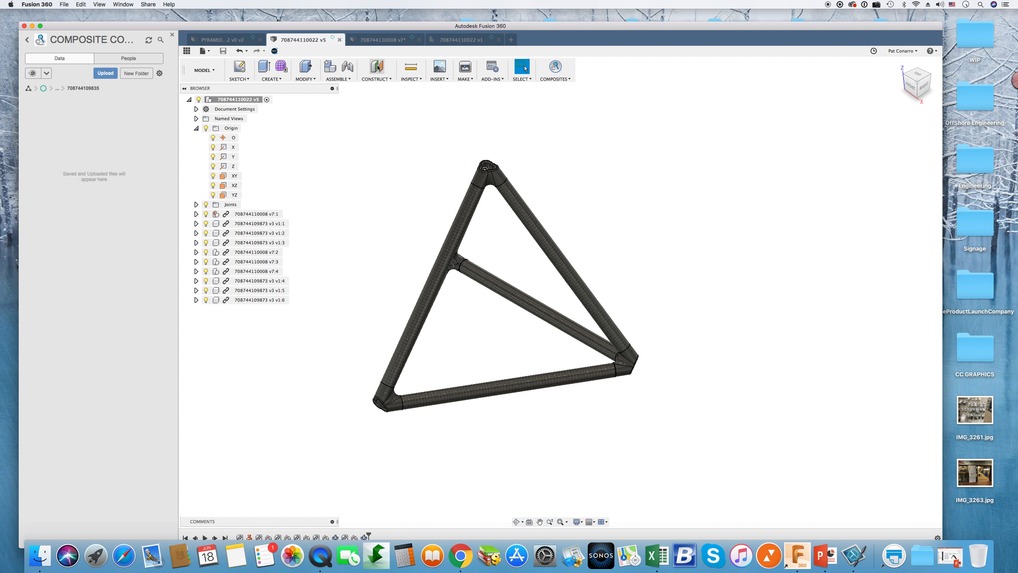
click(383, 40)
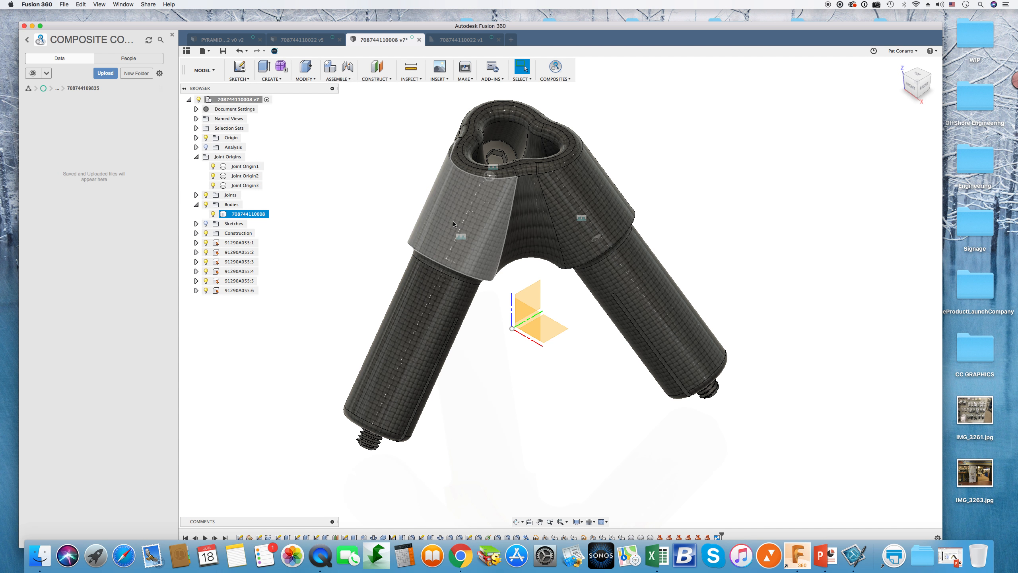
right_click(241, 213)
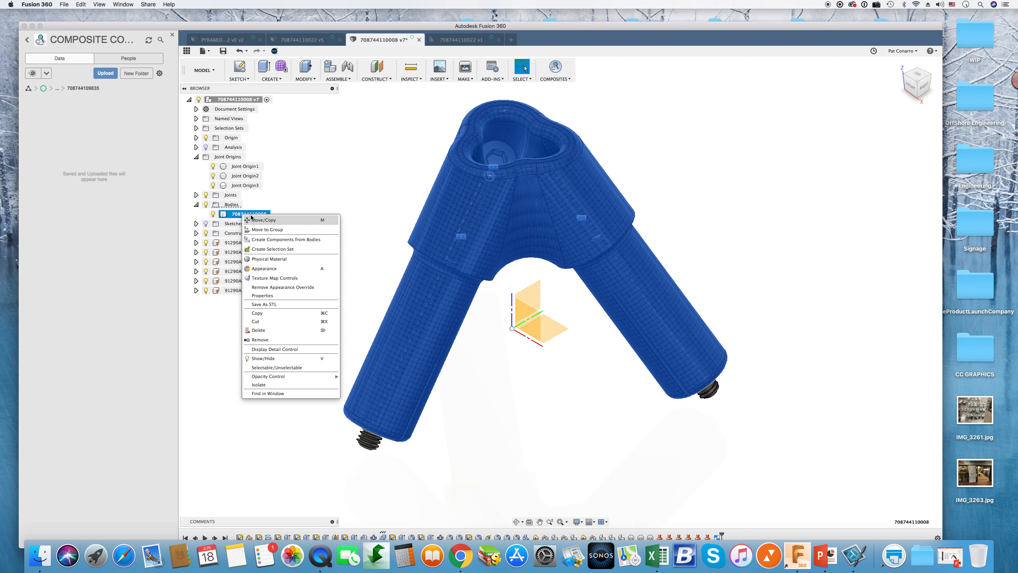
click(269, 304)
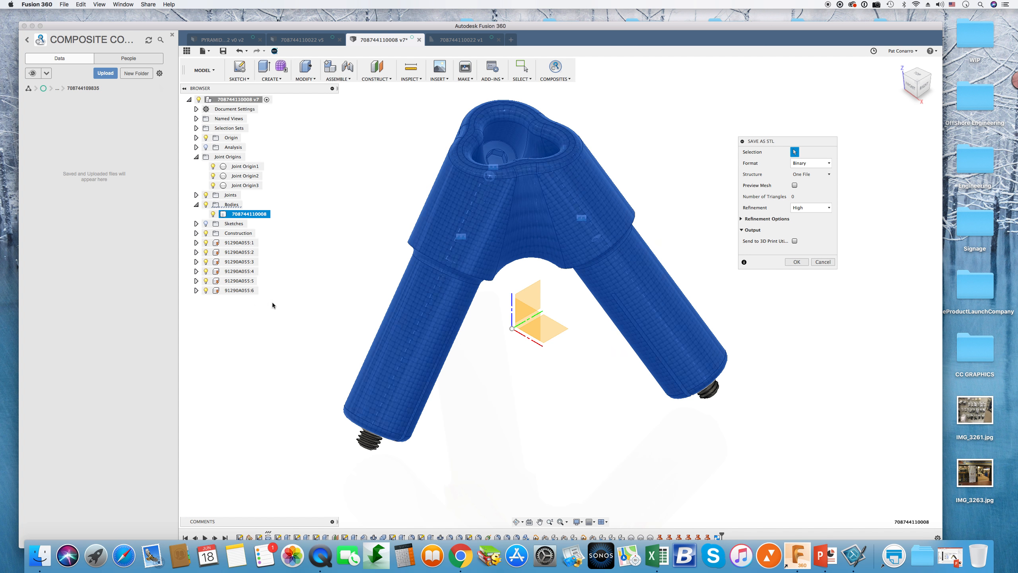
click(796, 263)
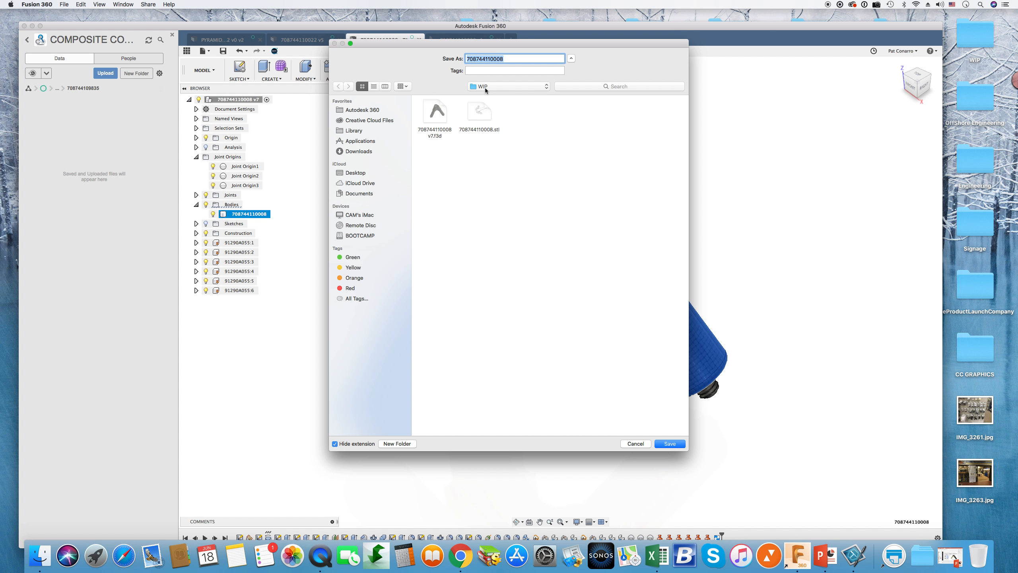
click(496, 155)
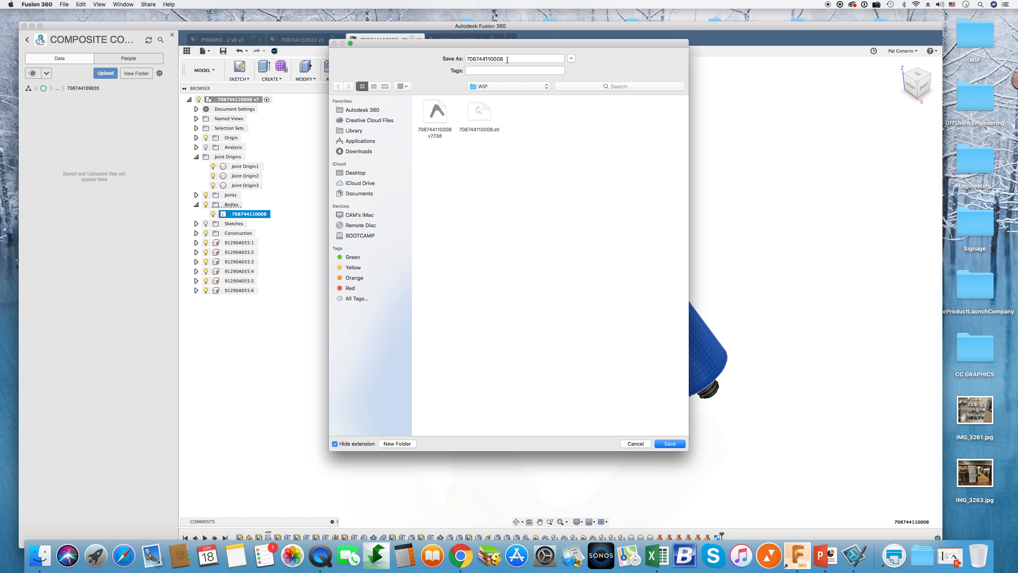
click(626, 442)
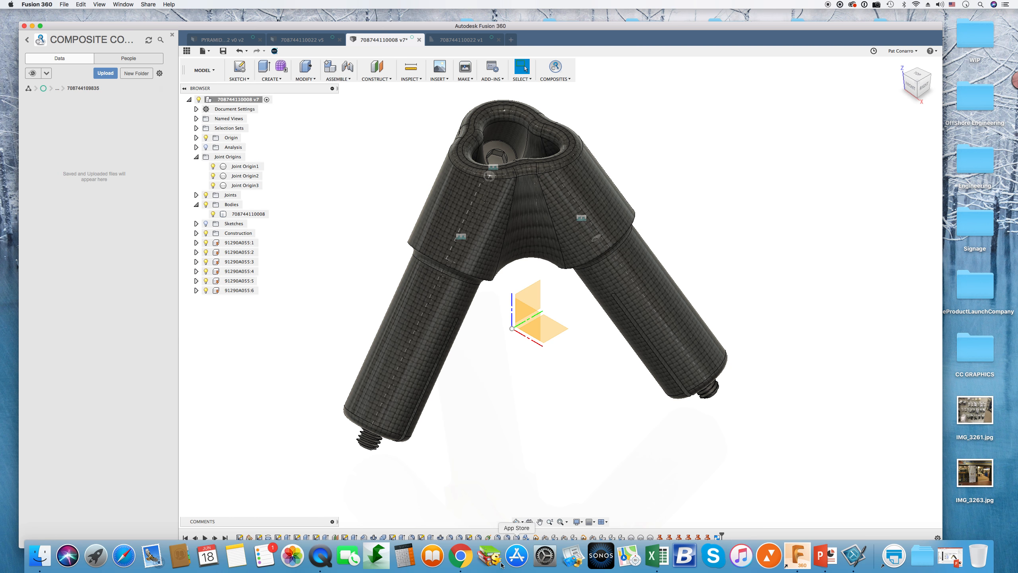
click(461, 556)
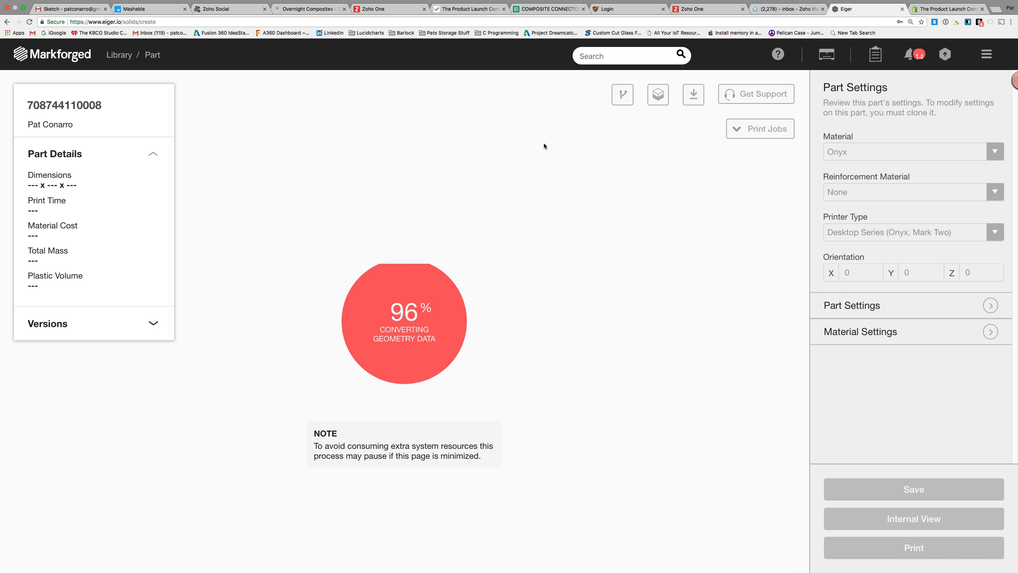
drag(359, 222, 399, 289)
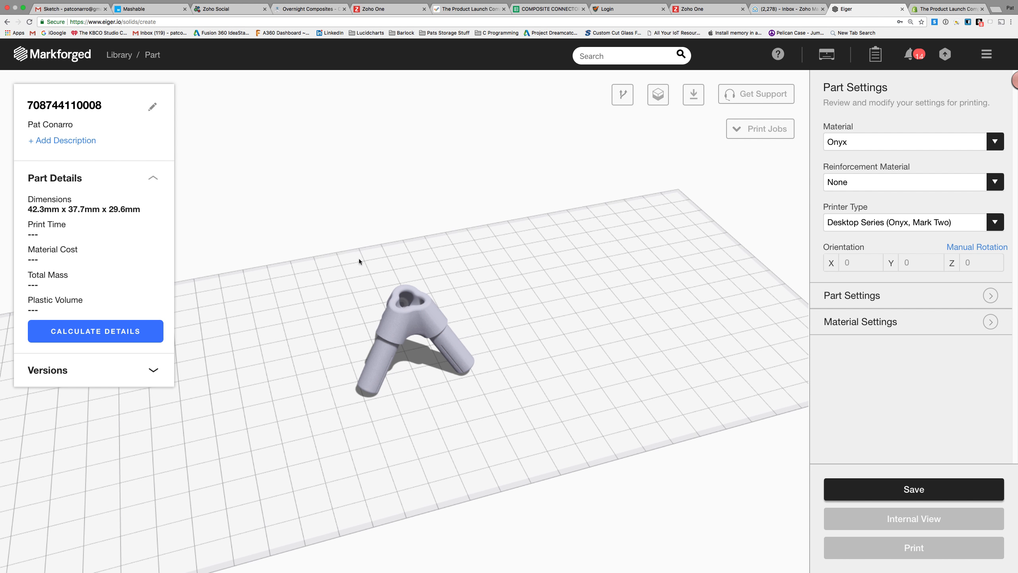
scroll(397, 300, up, 5)
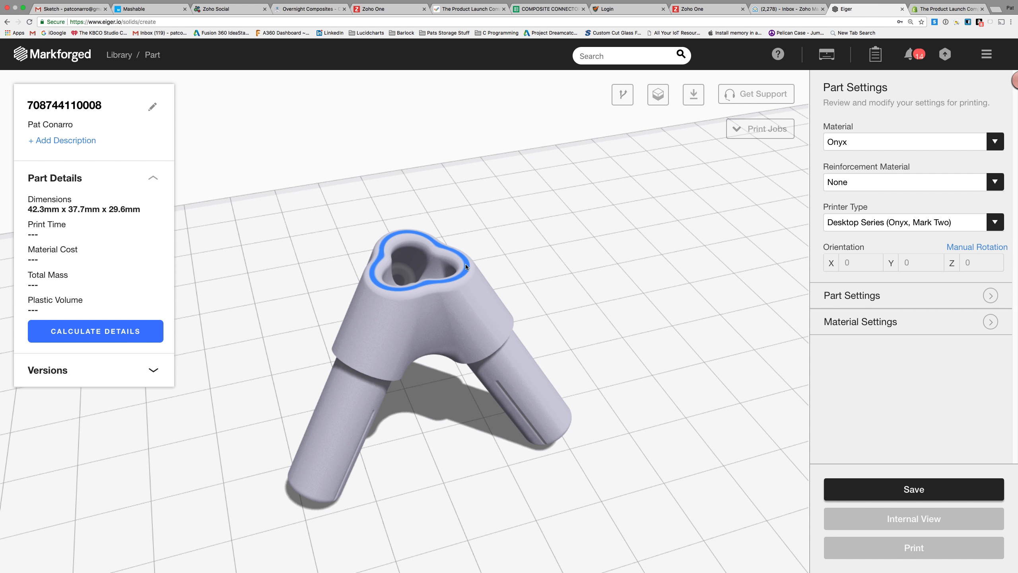
Place the connector's trefoil-shaped hub face flat on the print bed and save the part for slicing.
click(465, 264)
drag(465, 264, 445, 237)
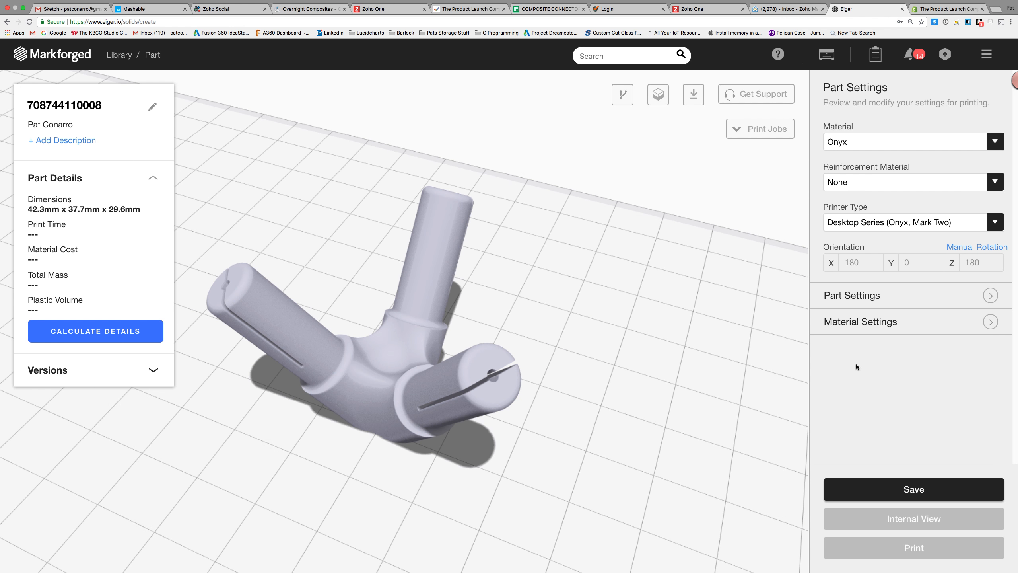
click(905, 488)
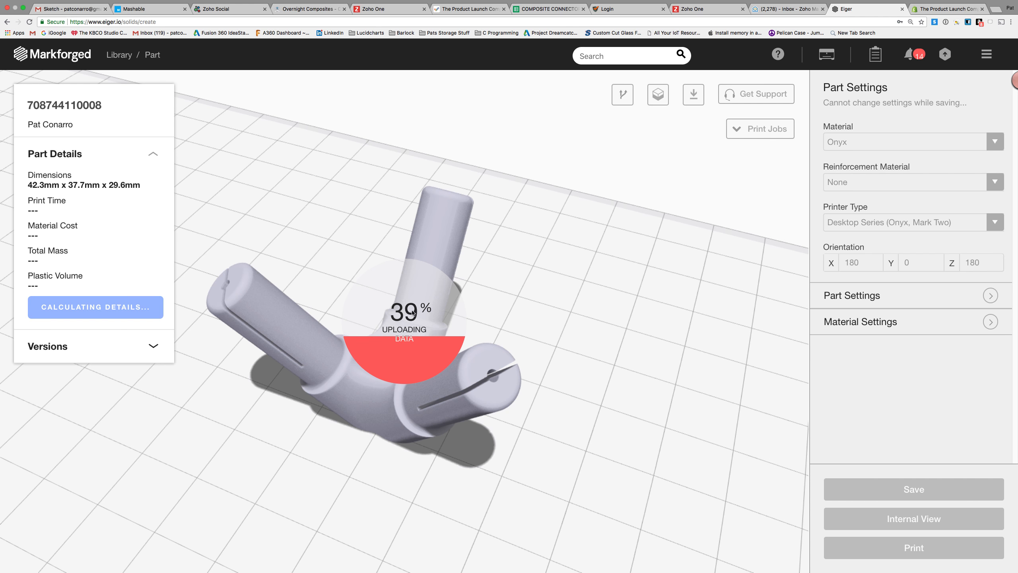
drag(415, 272, 658, 216)
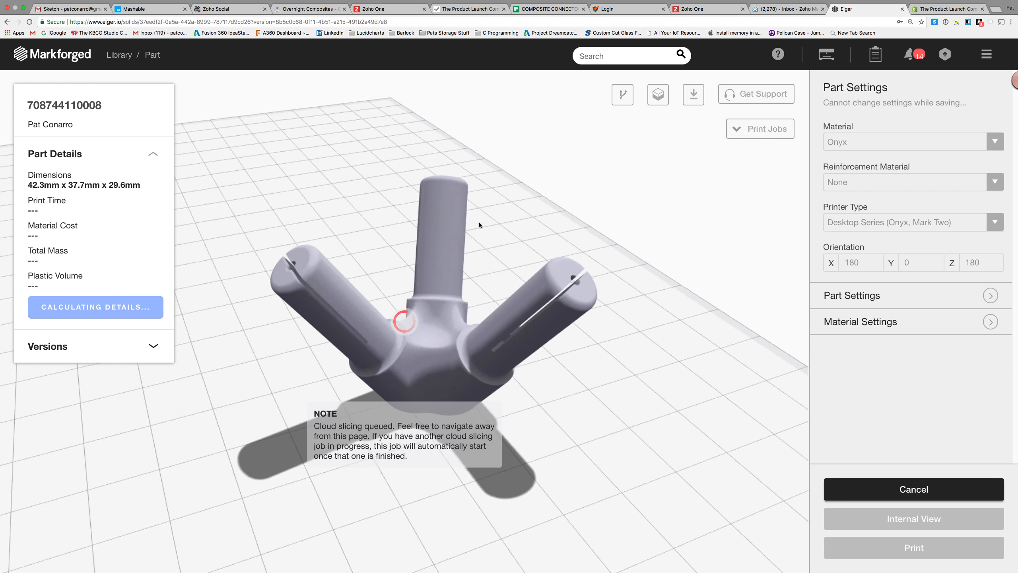
drag(468, 226, 451, 227)
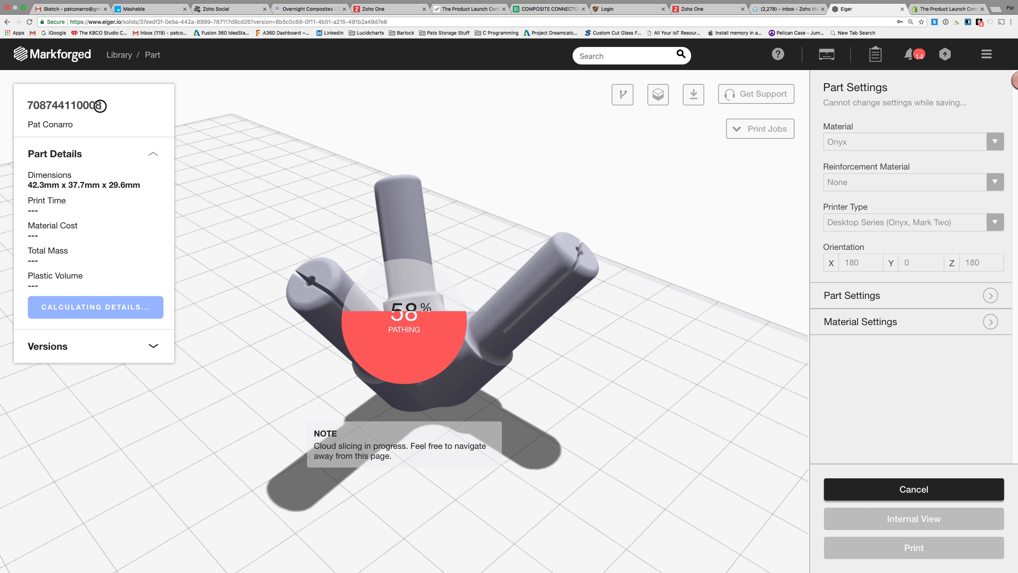
drag(101, 104, 29, 106)
right_click(30, 106)
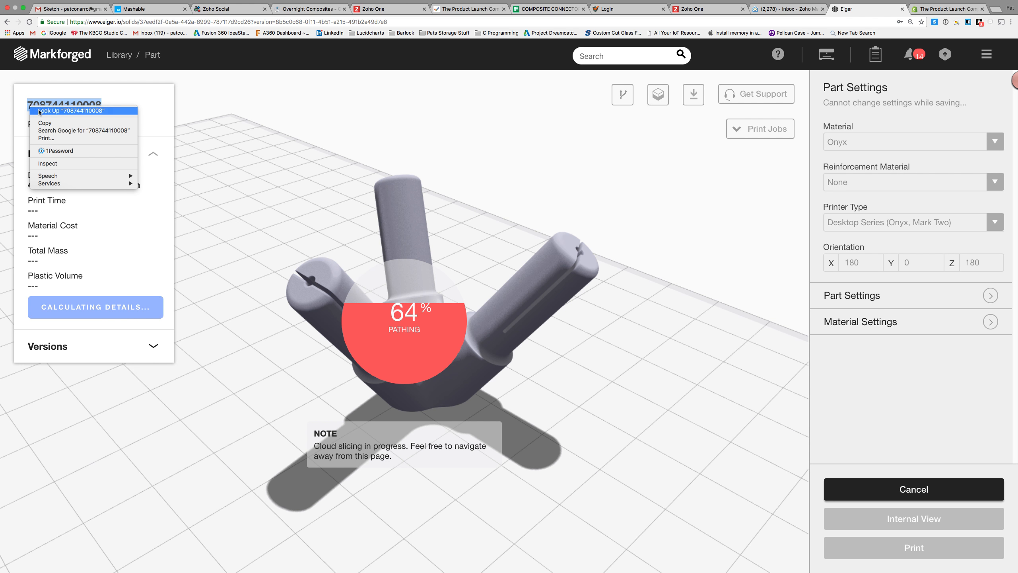
click(50, 125)
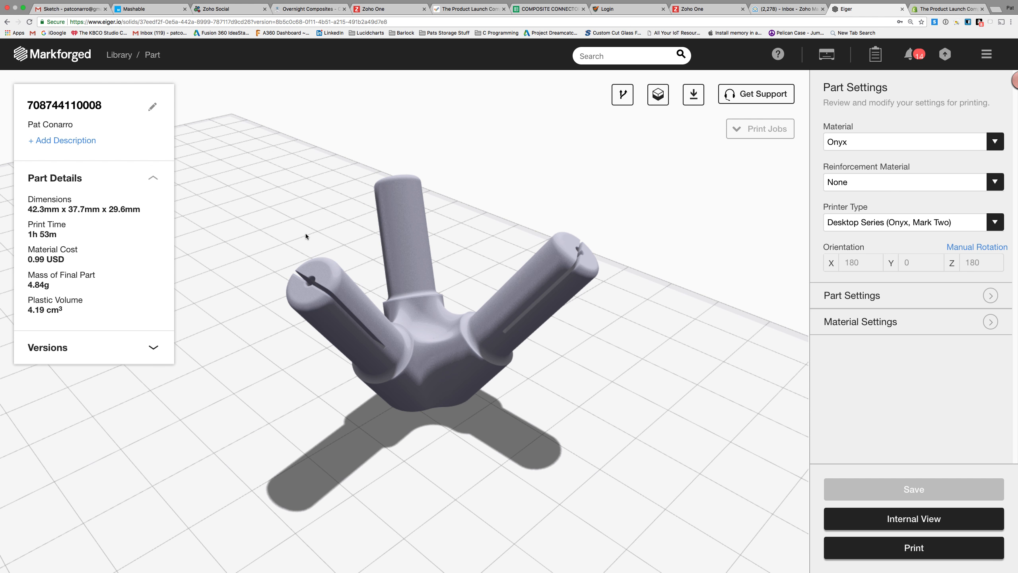
Switch to the Shopify admin and search the full product list for 10mm.
click(931, 12)
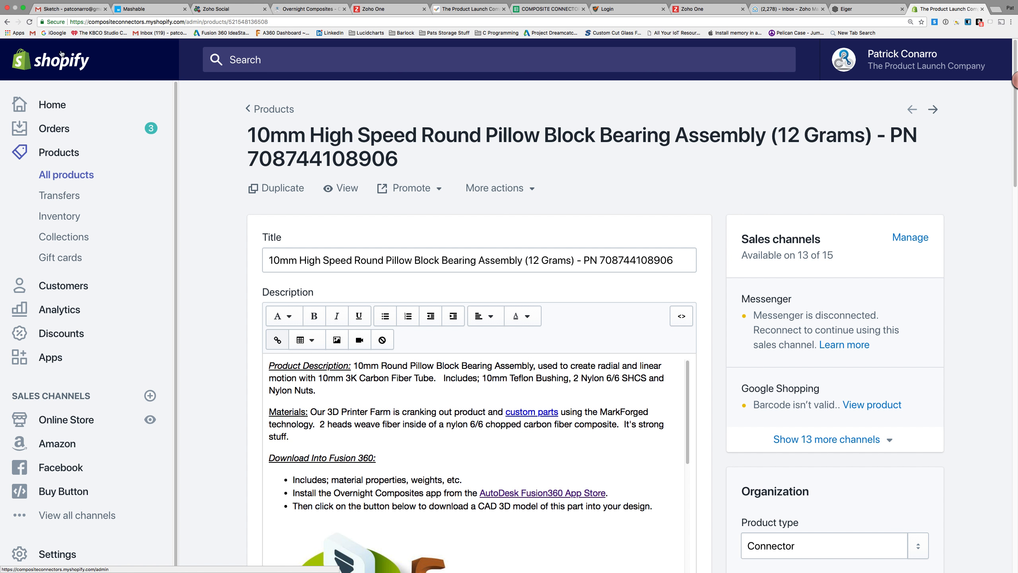
click(52, 67)
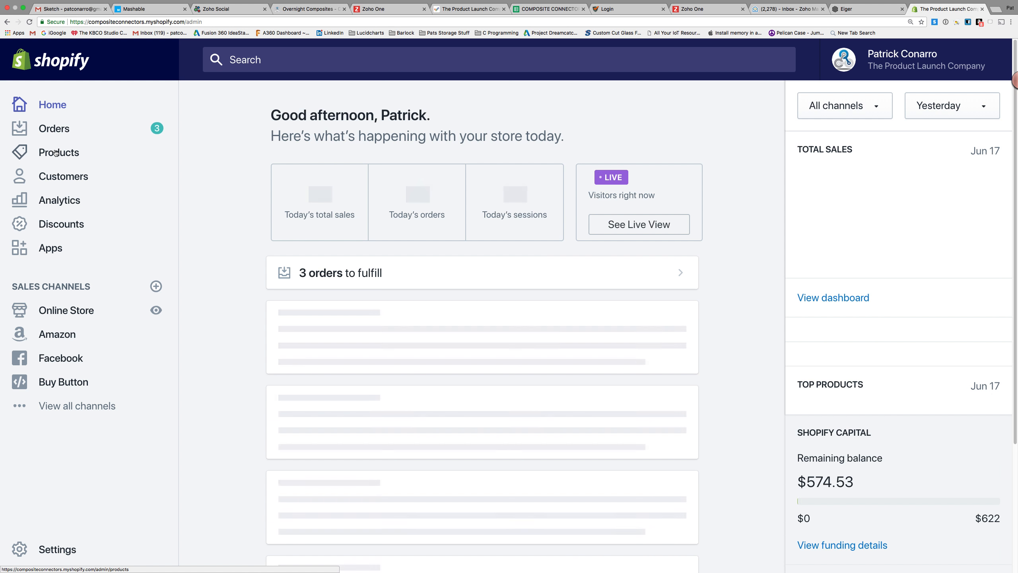
click(55, 153)
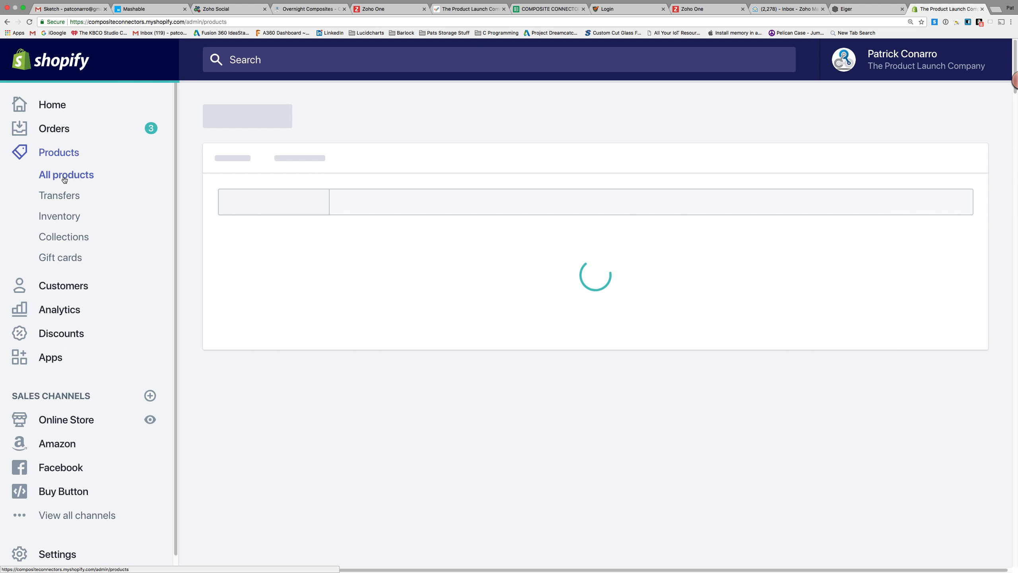
click(61, 176)
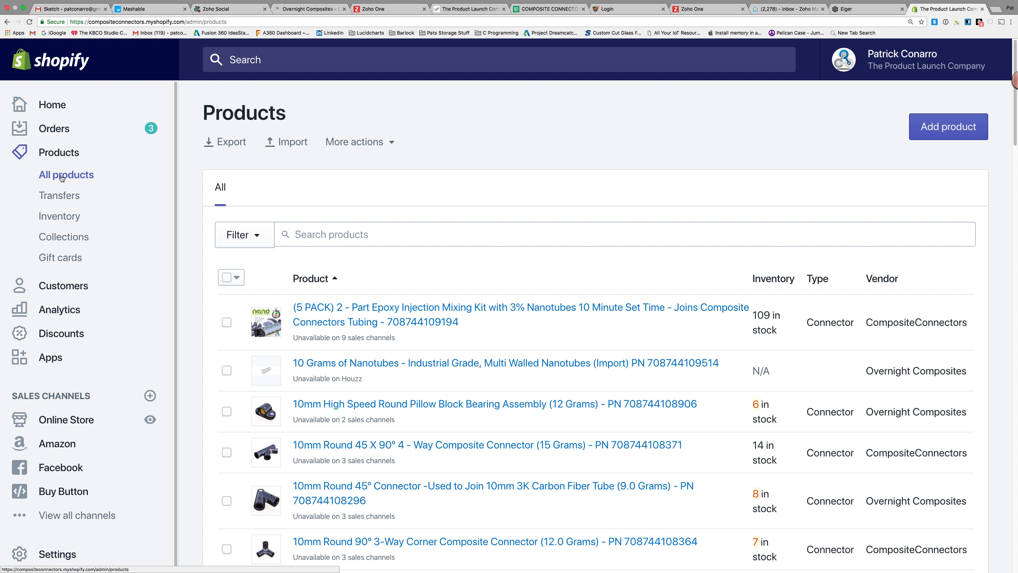
click(297, 236)
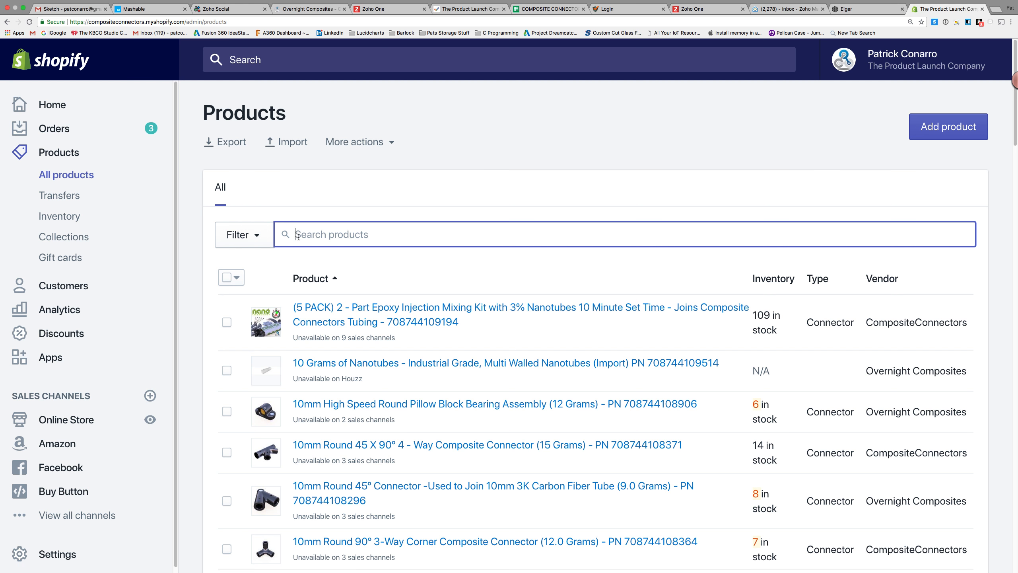
text(10mm)
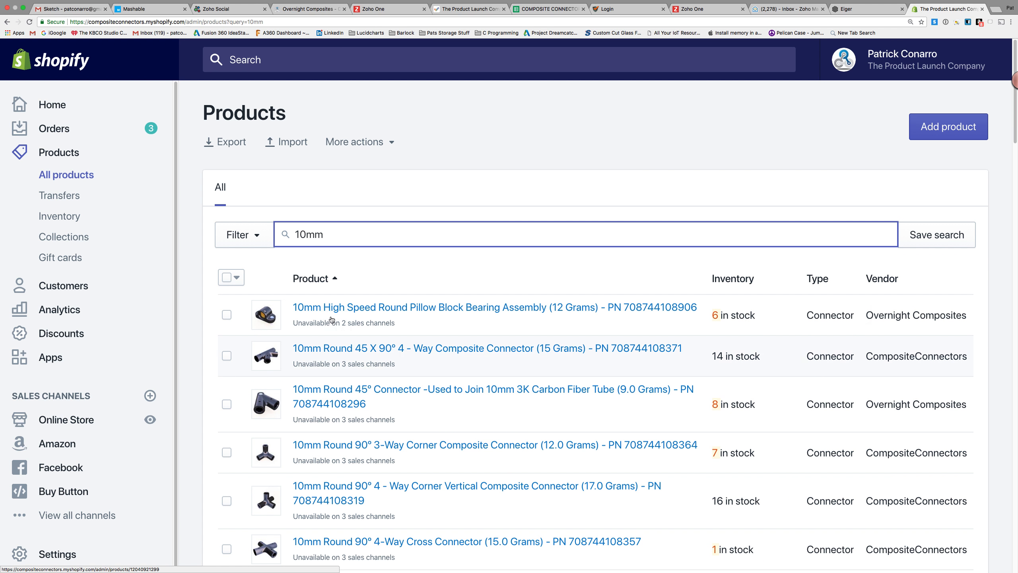
click(344, 353)
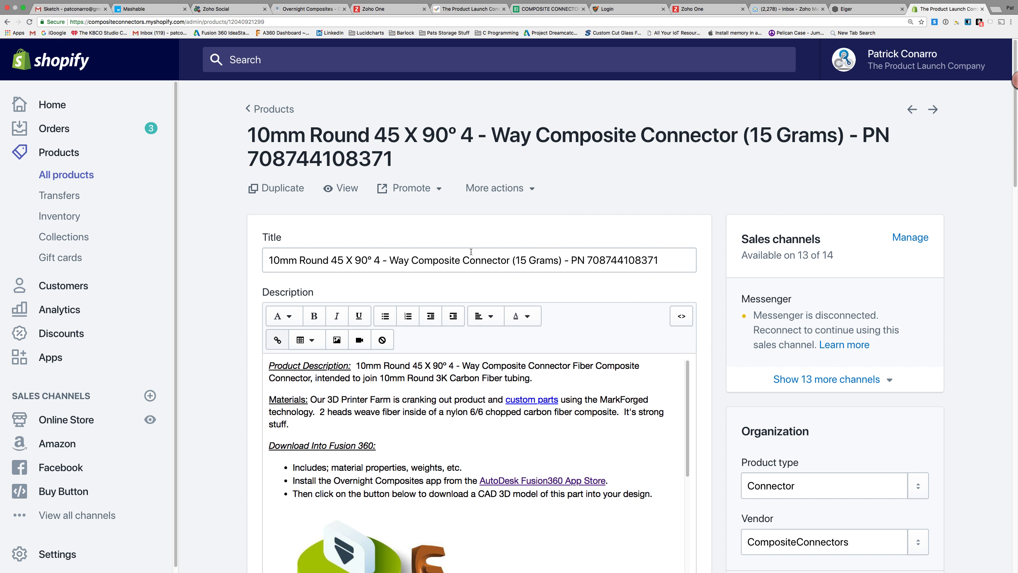
click(274, 188)
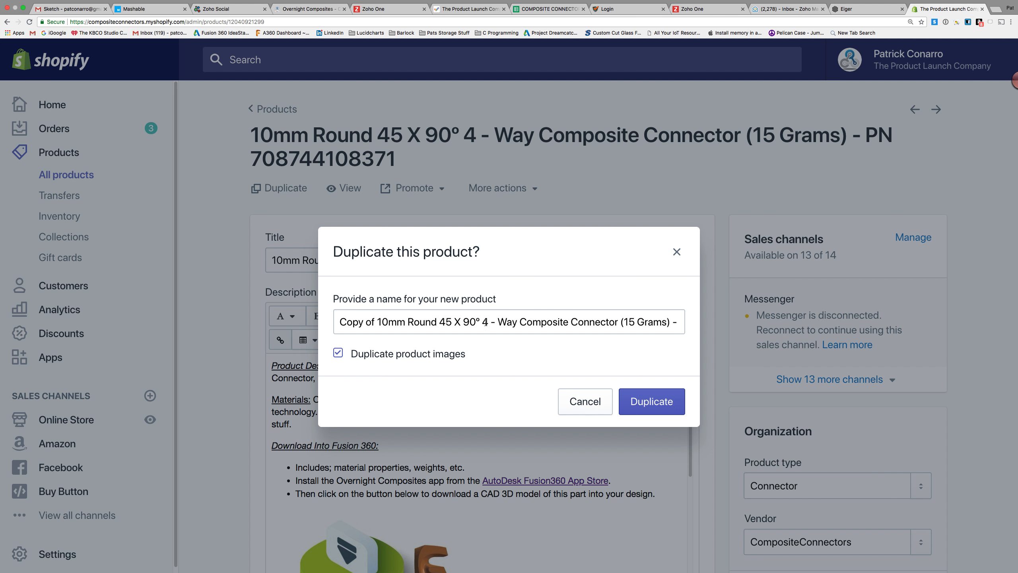
click(675, 322)
key(Right)
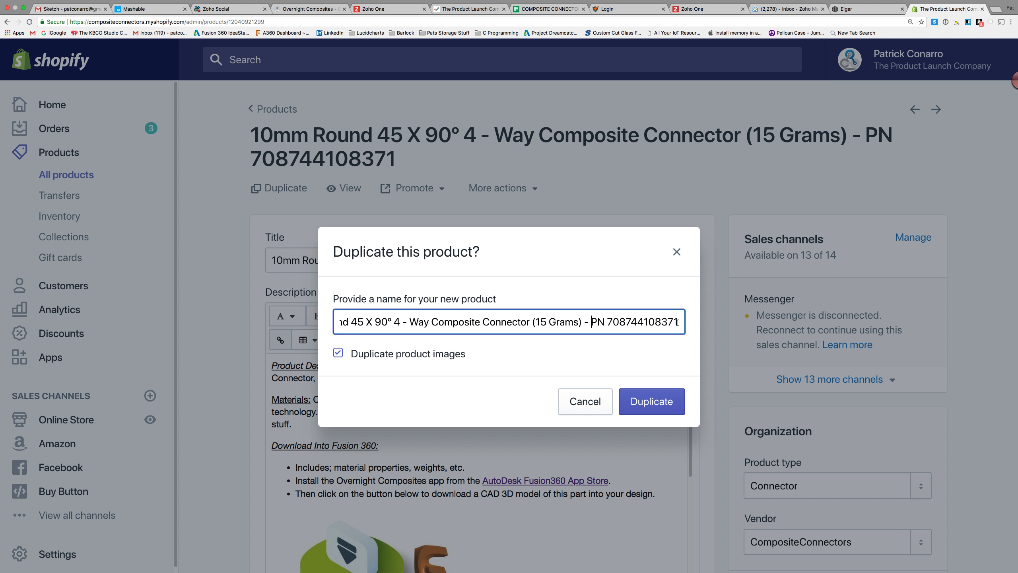
drag(679, 321, 606, 322)
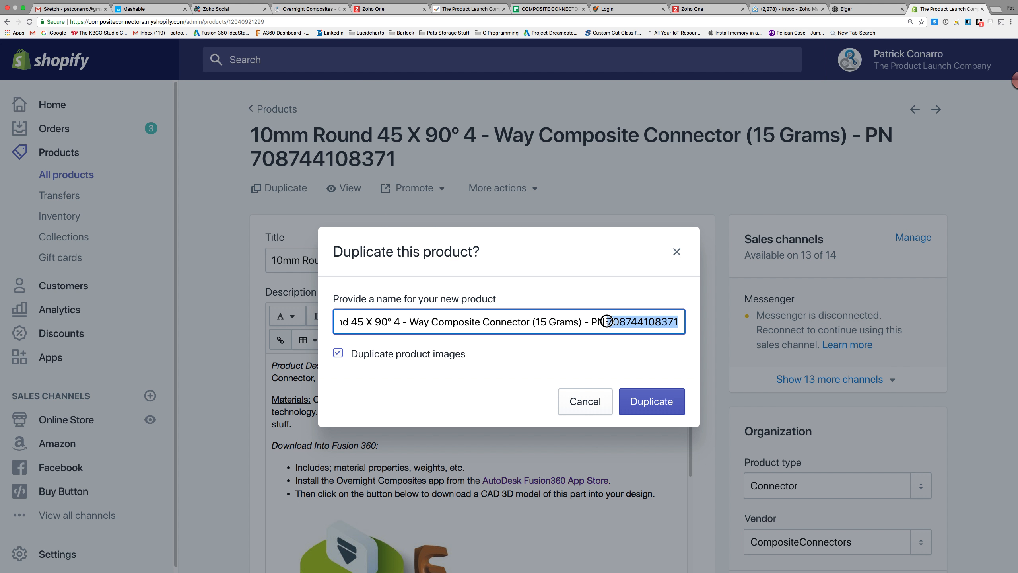
key(super+v)
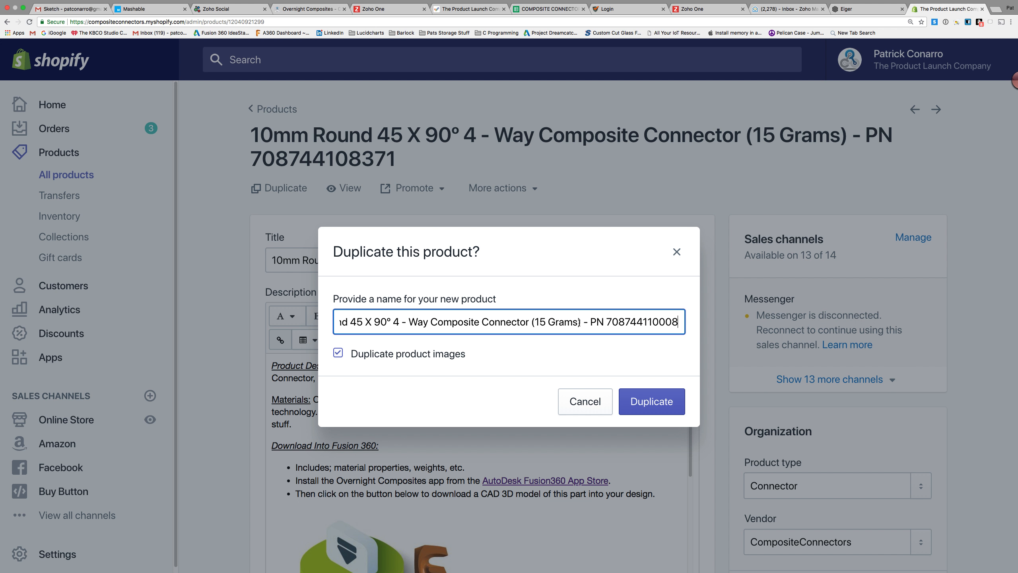
Change the new product name's weight to 4.84 Grams and its connector type to 3 - Way Pyramid Internal.
drag(543, 322, 535, 321)
text(4.)
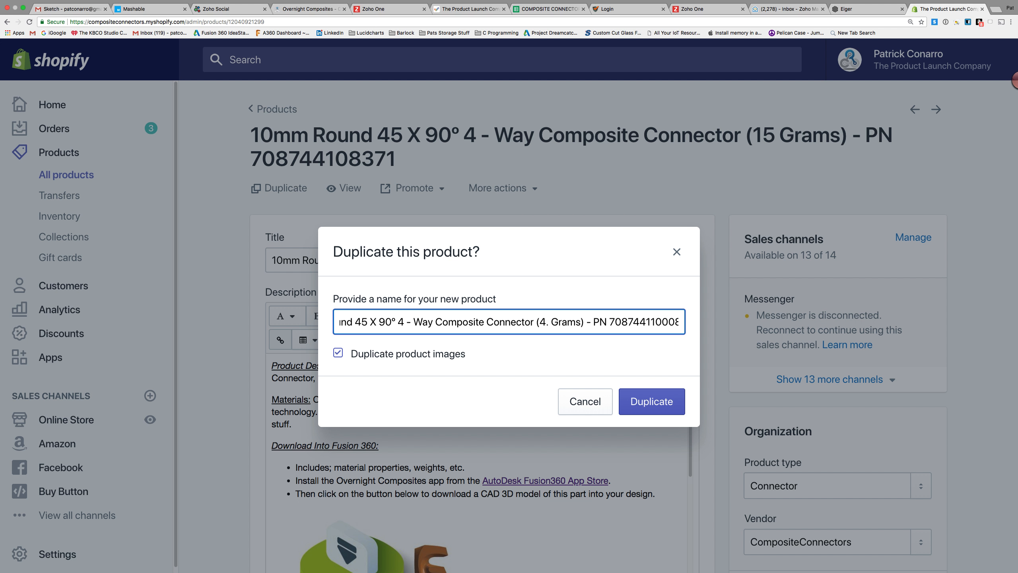
text(84)
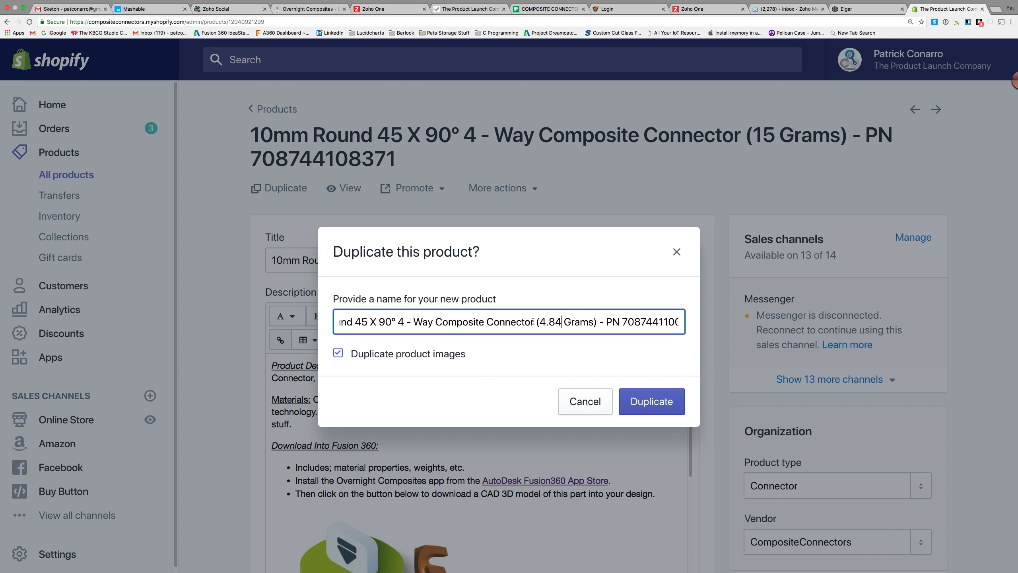
drag(433, 322, 399, 324)
double_click(400, 323)
text(3 - Way )
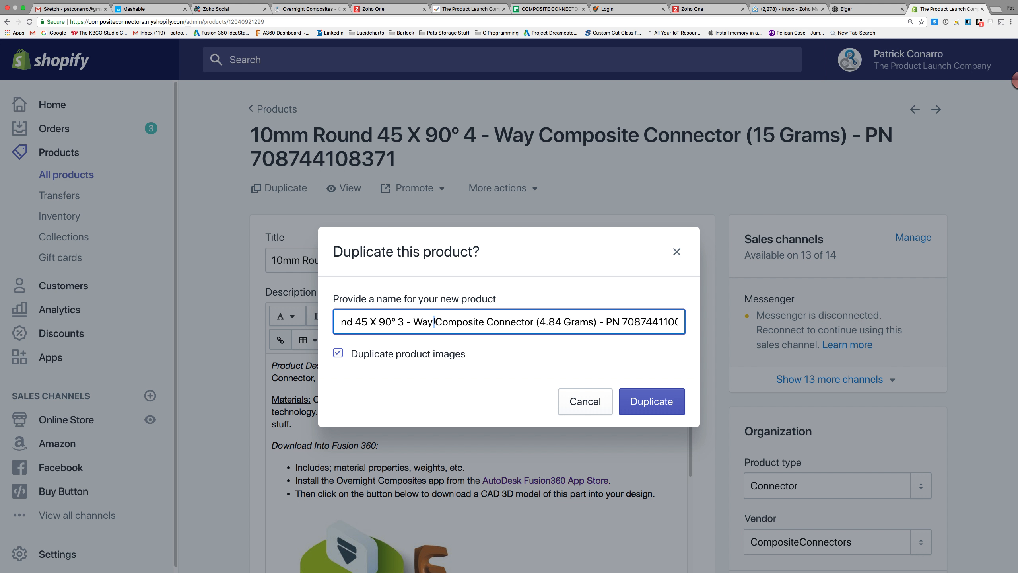
text(Pyramid)
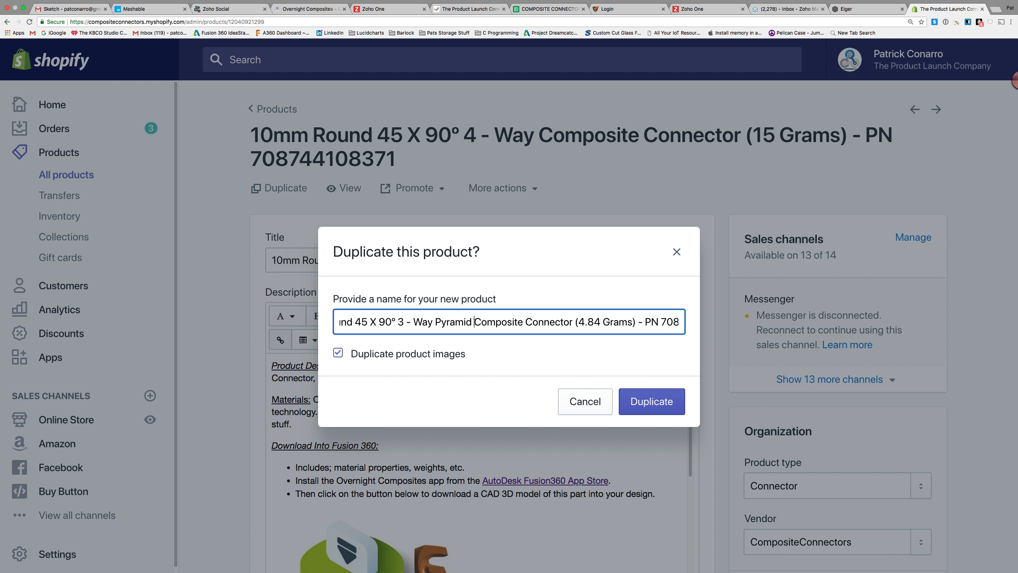
text( Internal)
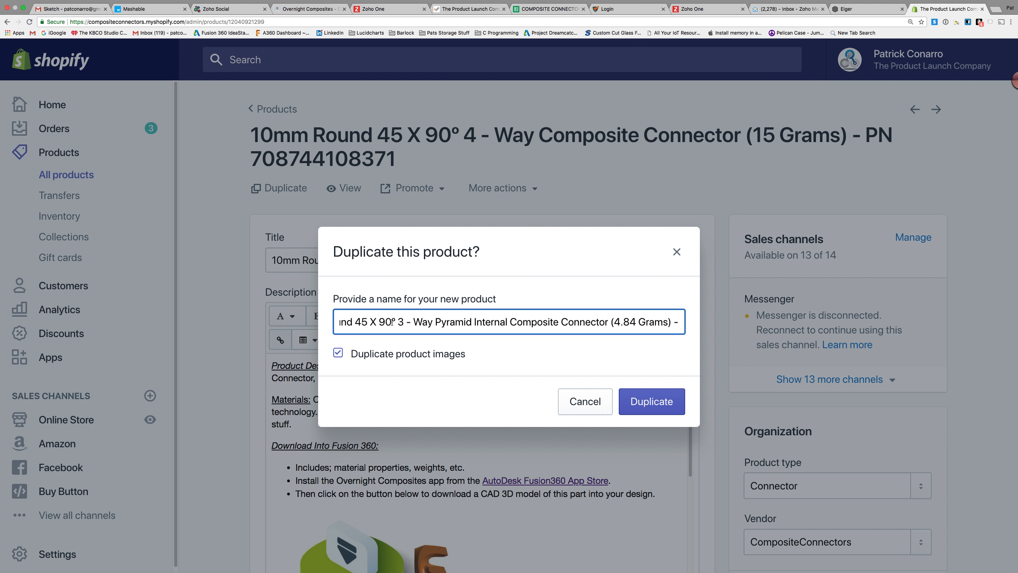
Remove "45 X 90º" and "Copy of" from the new name and create the duplicate with its product images.
drag(400, 322, 438, 321)
key(BackSpace)
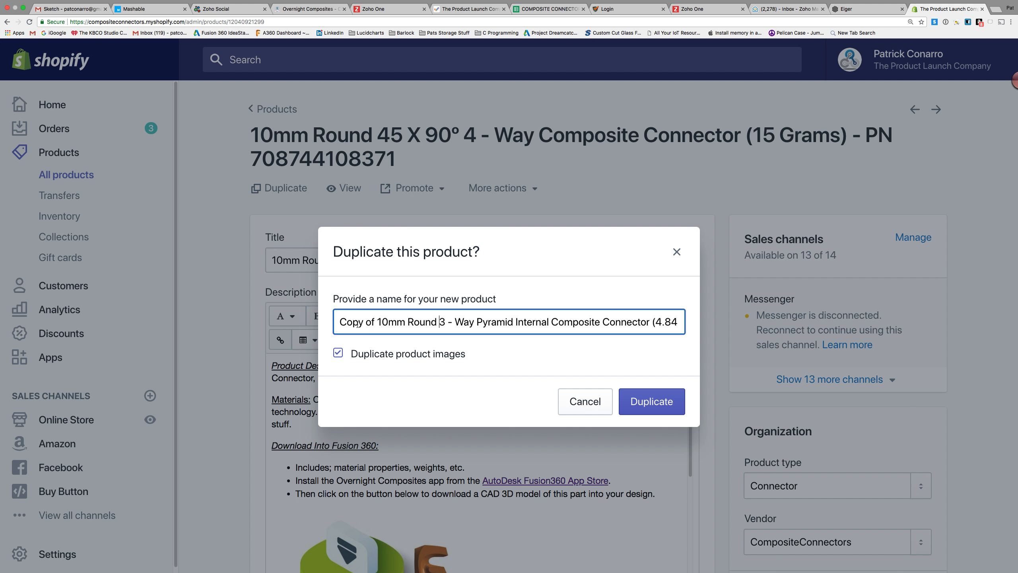
drag(379, 321, 337, 321)
key(BackSpace)
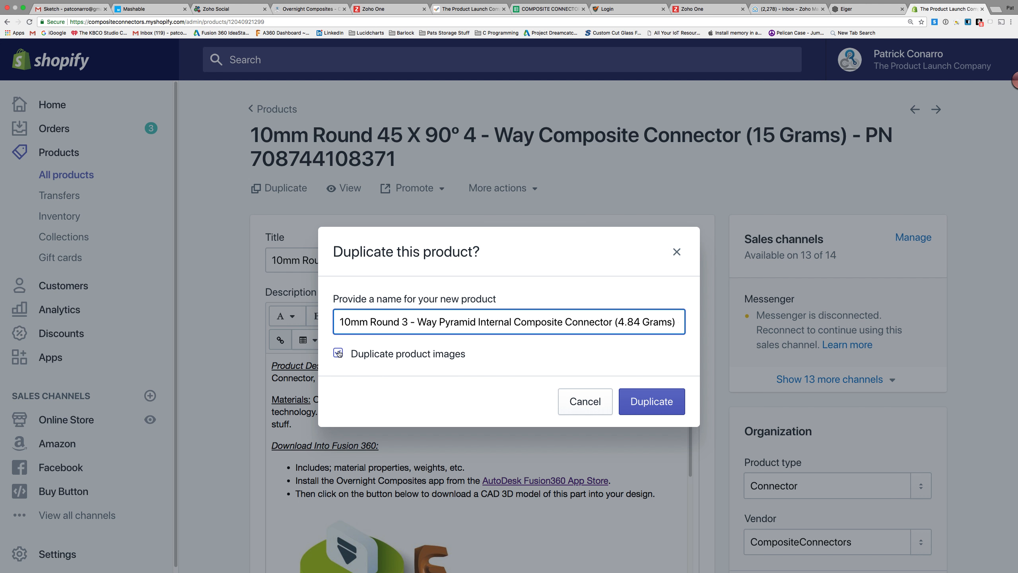
click(652, 402)
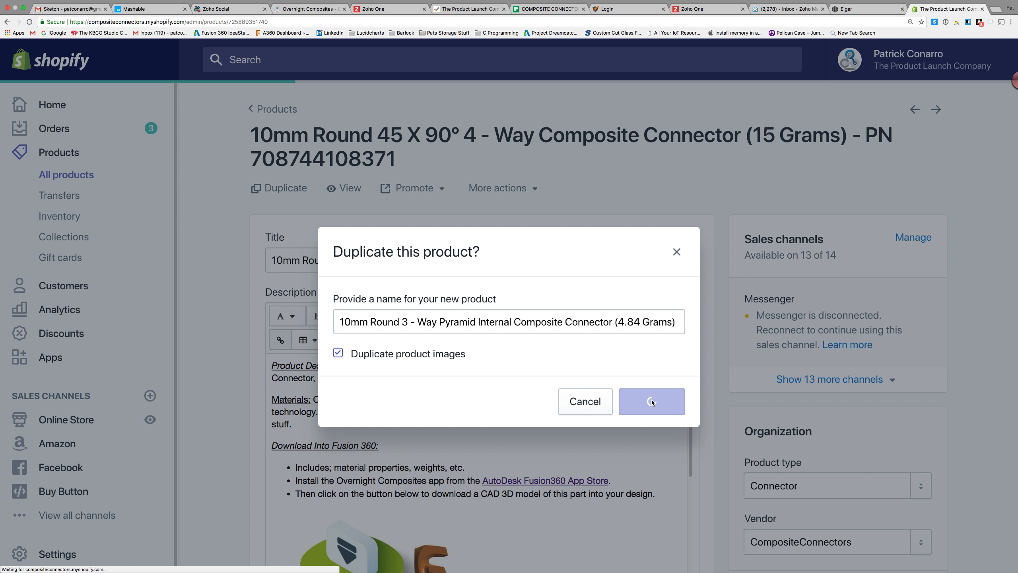
Set both the price and the compare-at price of the duplicated product to $10.00.
scroll(607, 393, down, 2)
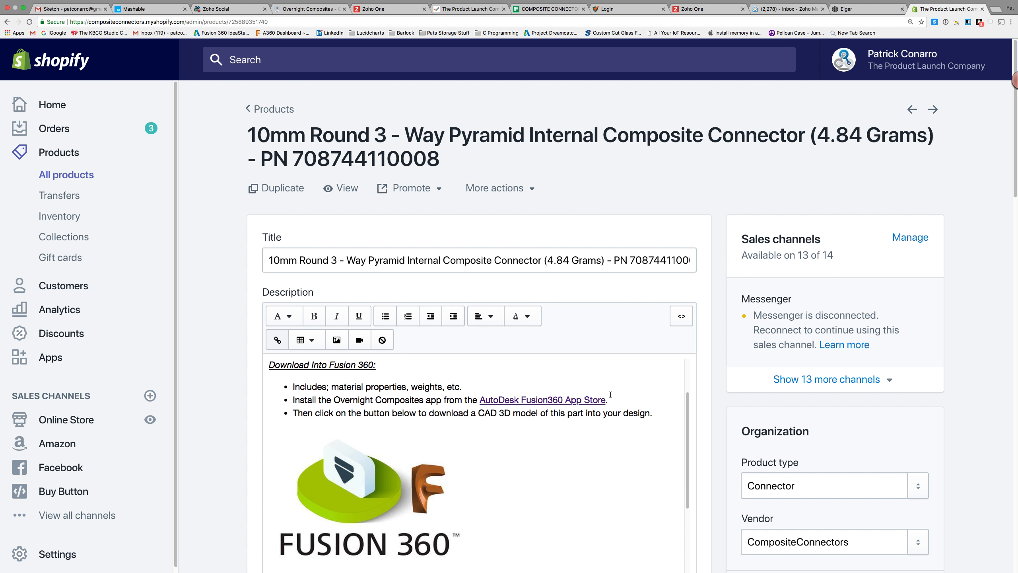
scroll(607, 393, down, 15)
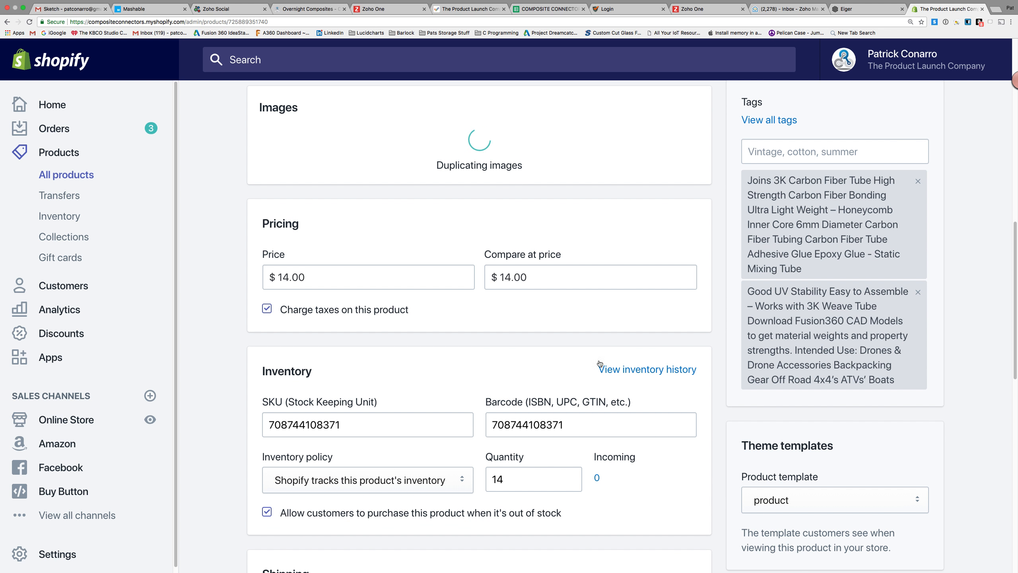
scroll(535, 369, down, 6)
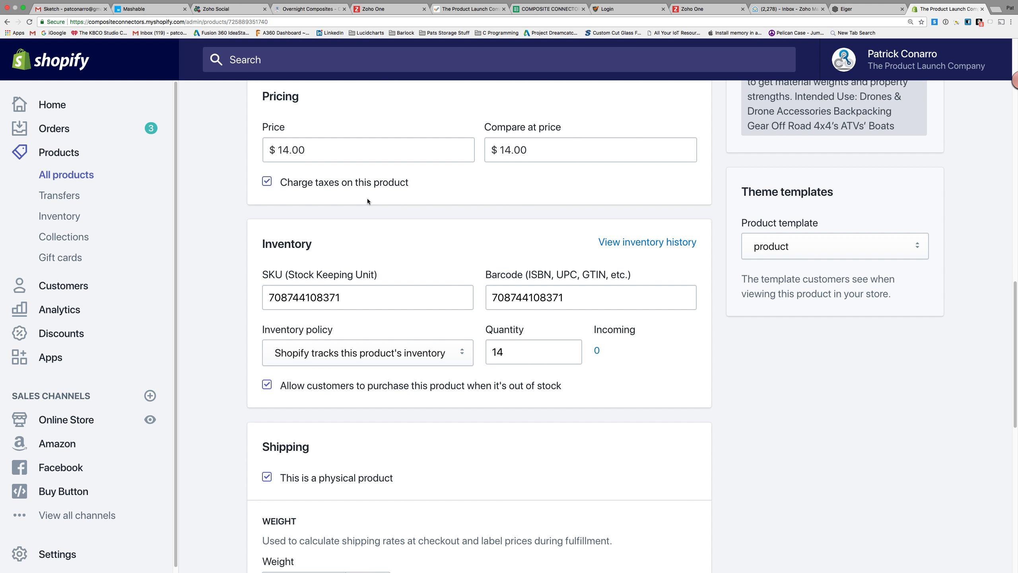
scroll(367, 202, up, 1)
drag(290, 170, 276, 171)
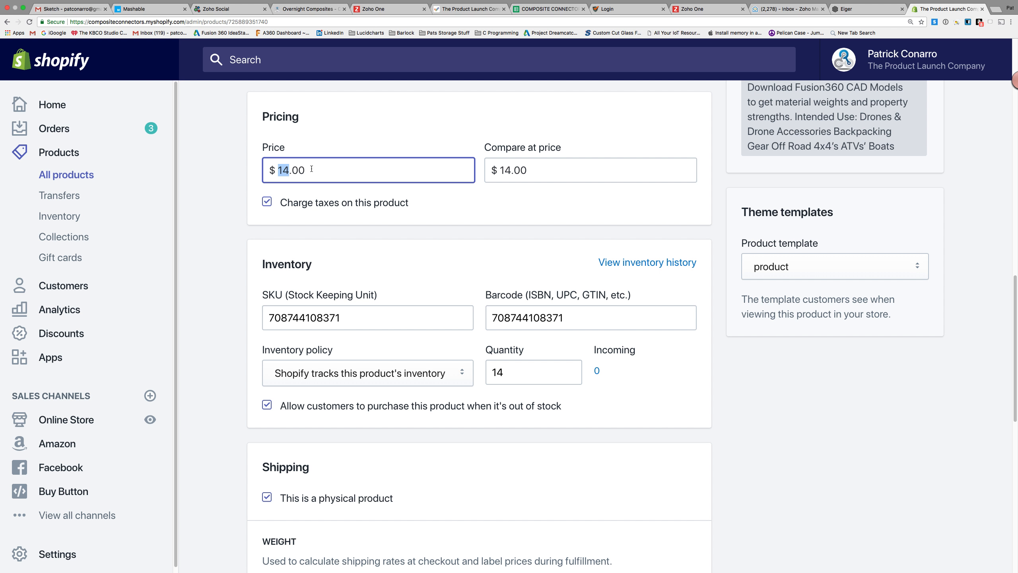
text(9)
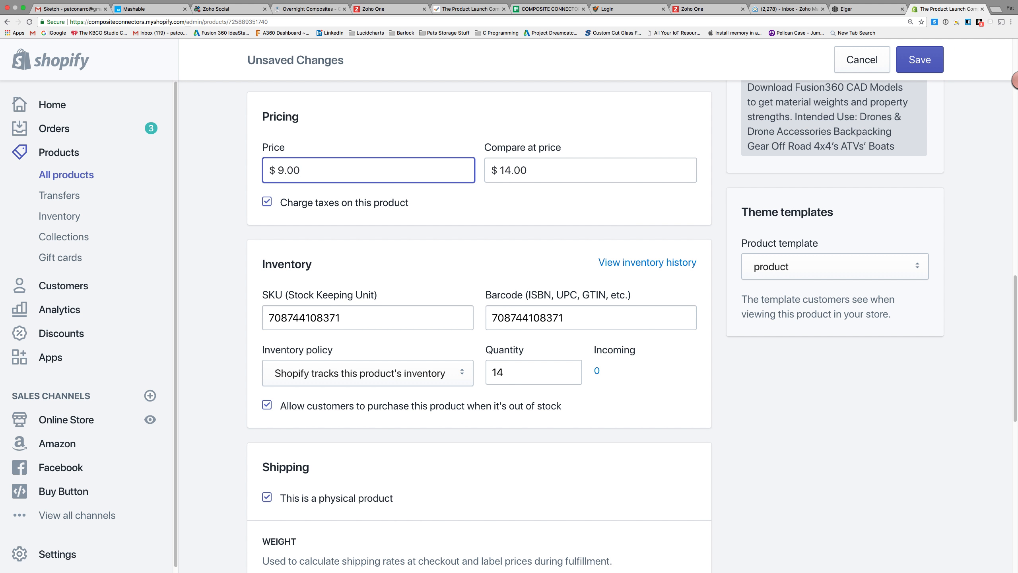
key(BackSpace)
text(10)
click(510, 172)
key(BackSpace)
key(BackSpace)
text(10)
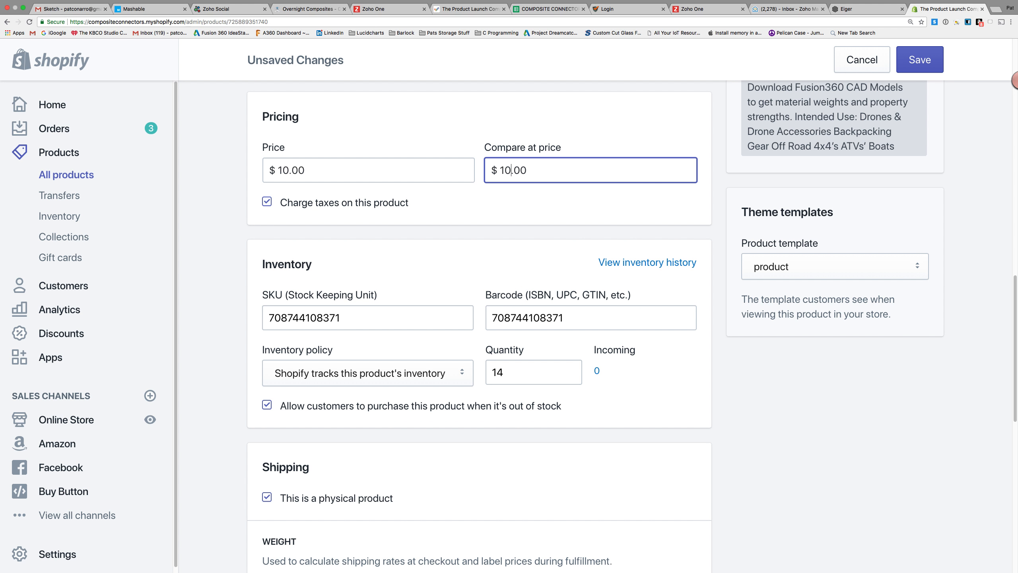
drag(370, 314, 260, 319)
key(super+v)
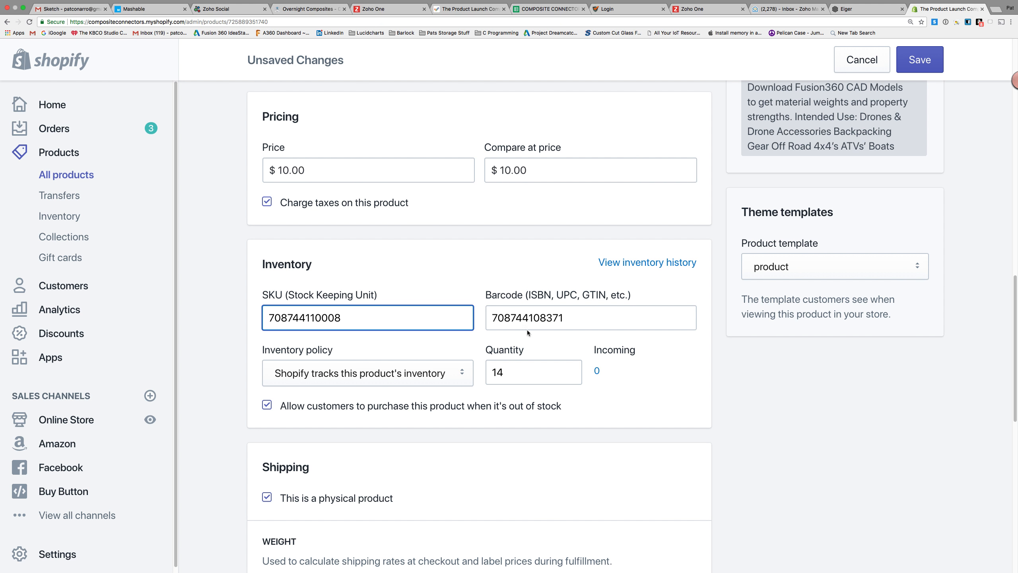
drag(550, 316, 478, 313)
key(super+v)
drag(509, 373, 487, 370)
text(10)
Save the changes to the new 3 - Way Pyramid connector product and return to its title and description.
click(595, 228)
scroll(651, 198, up, 8)
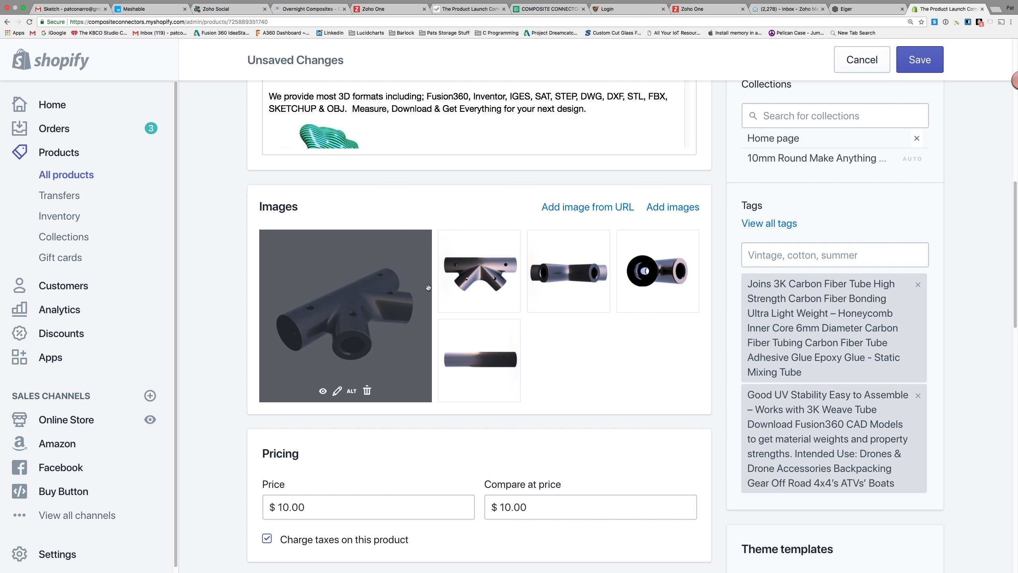
key(super+s)
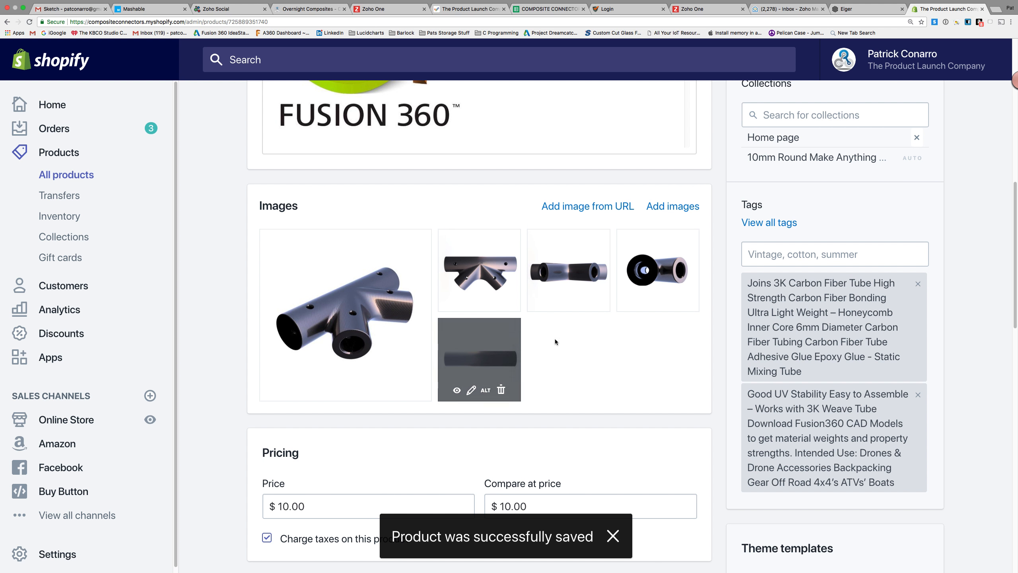
scroll(545, 339, up, 10)
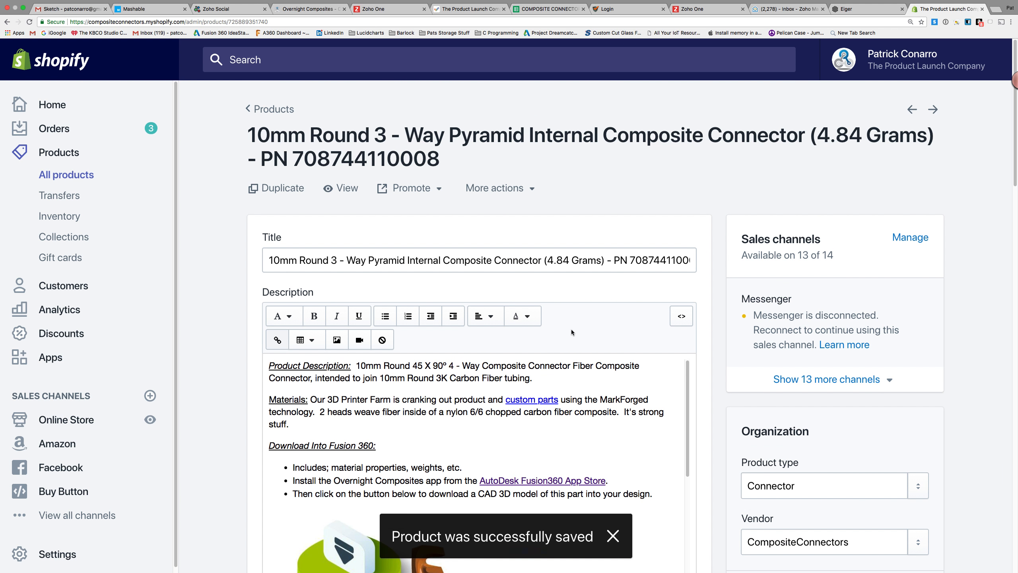
Replace the old 45 X 90º connector name in the product description with the full new product title and save the product.
drag(271, 260, 720, 268)
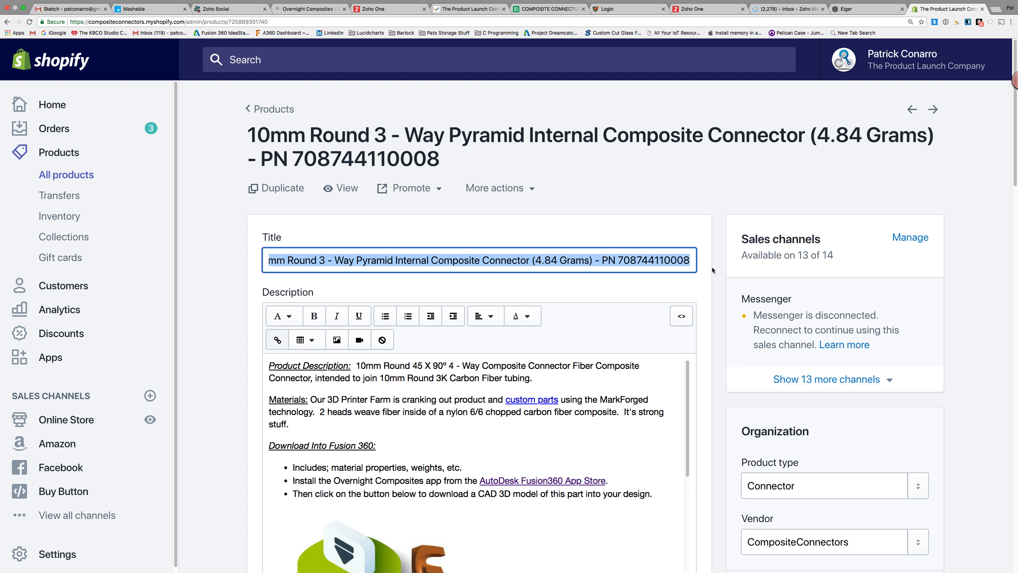
click(408, 365)
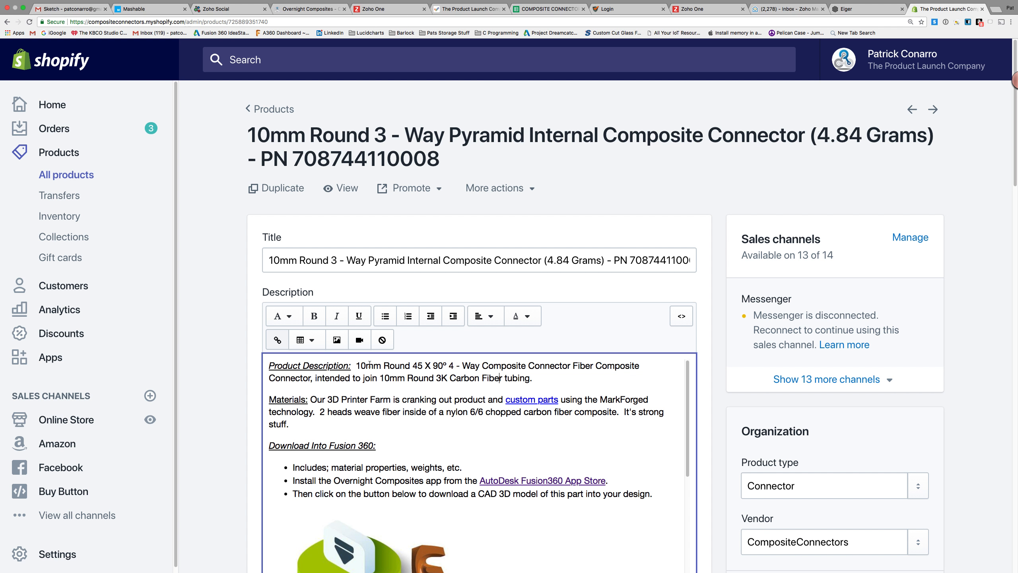
drag(357, 365, 310, 378)
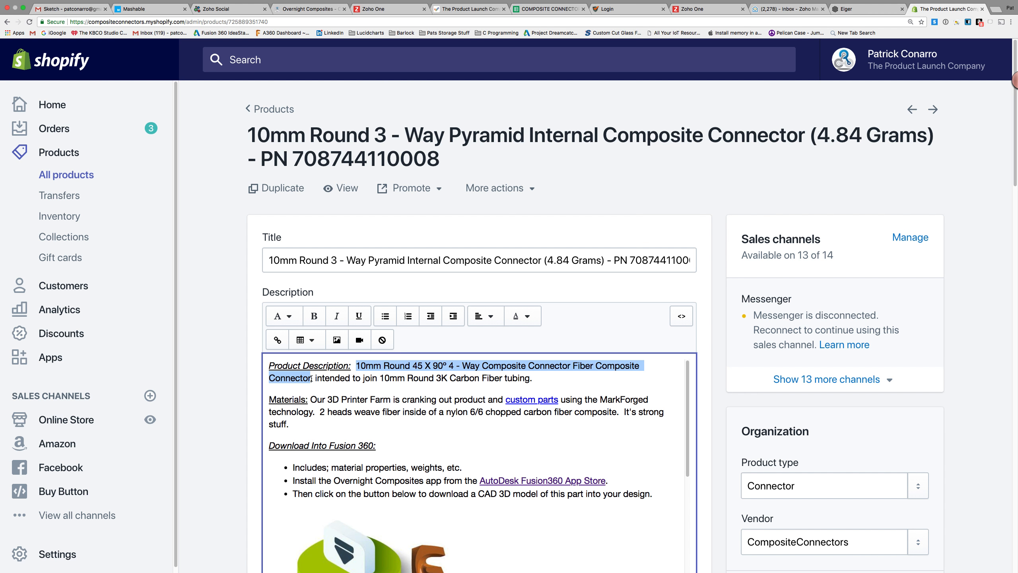
key(super+v)
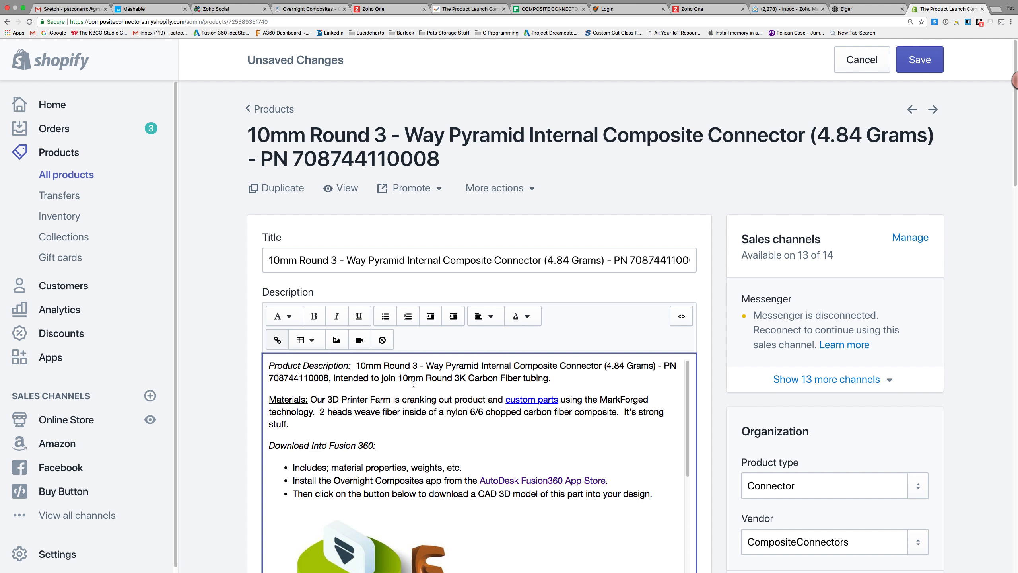
scroll(413, 383, down, 1)
scroll(413, 384, up, 1)
click(922, 64)
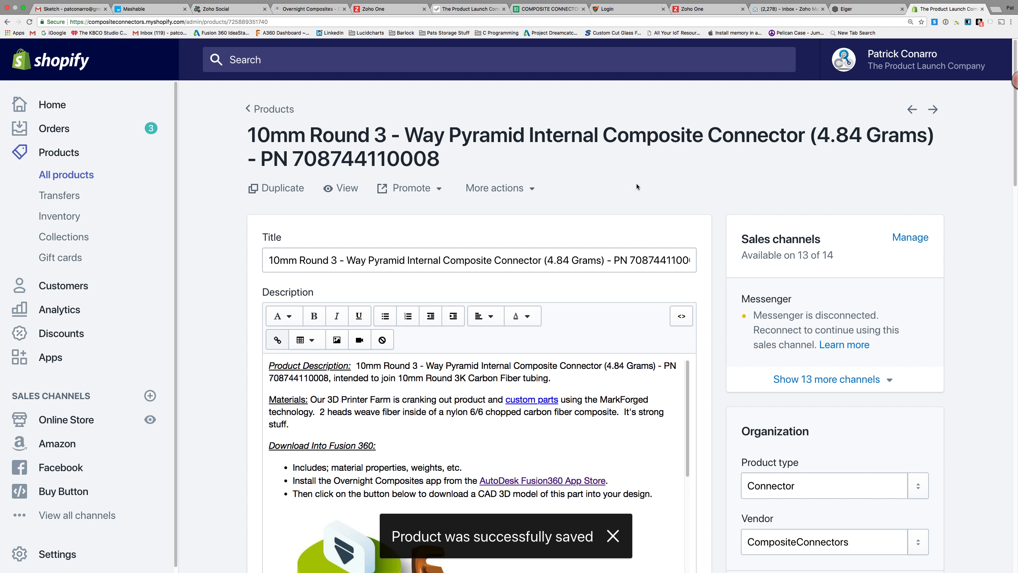
Review the Fusion 360 download and 3D Viewer sections and their linked images in the product description.
scroll(636, 183, down, 2)
scroll(632, 193, down, 3)
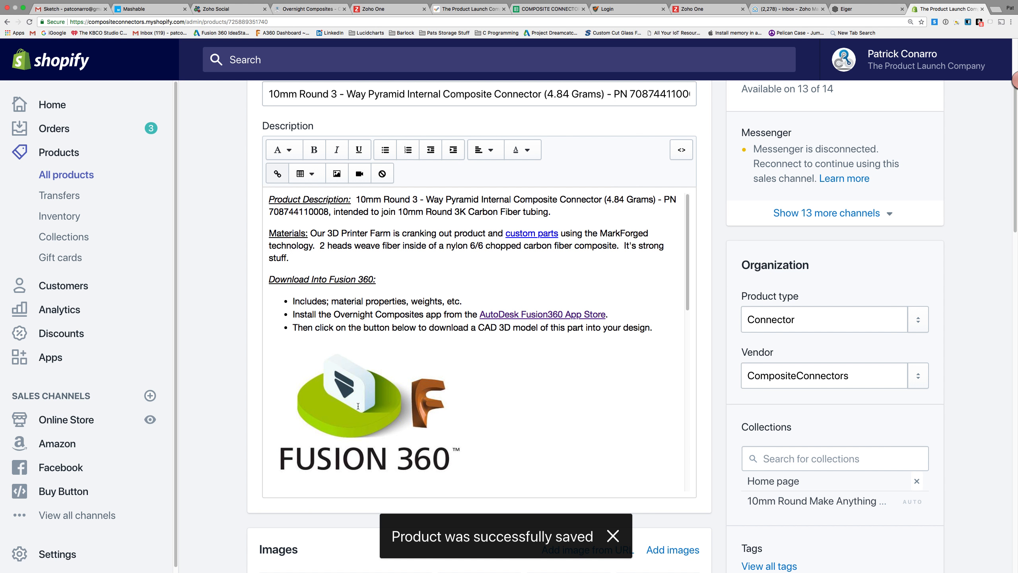
drag(685, 302, 595, 400)
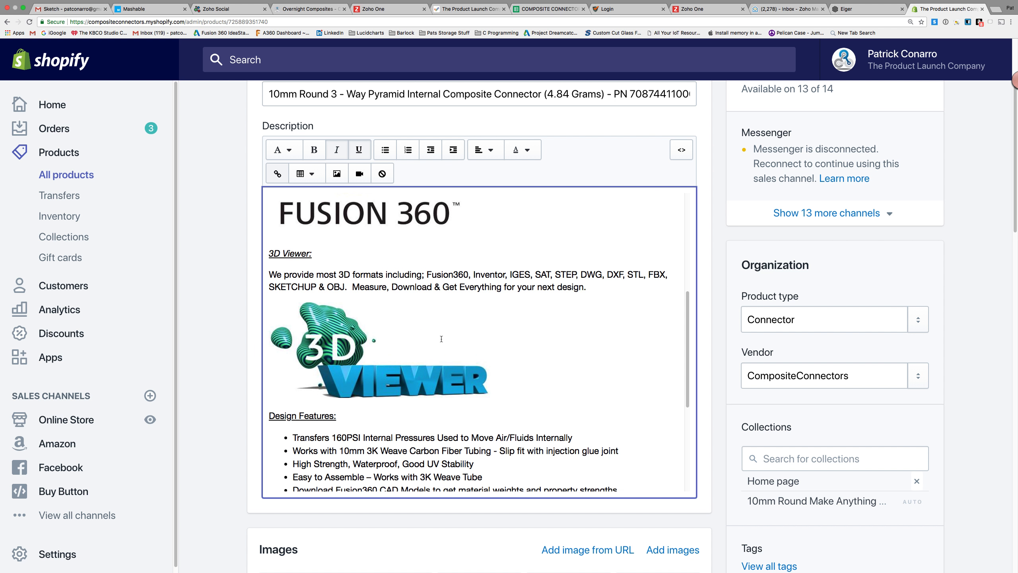
scroll(441, 339, up, 5)
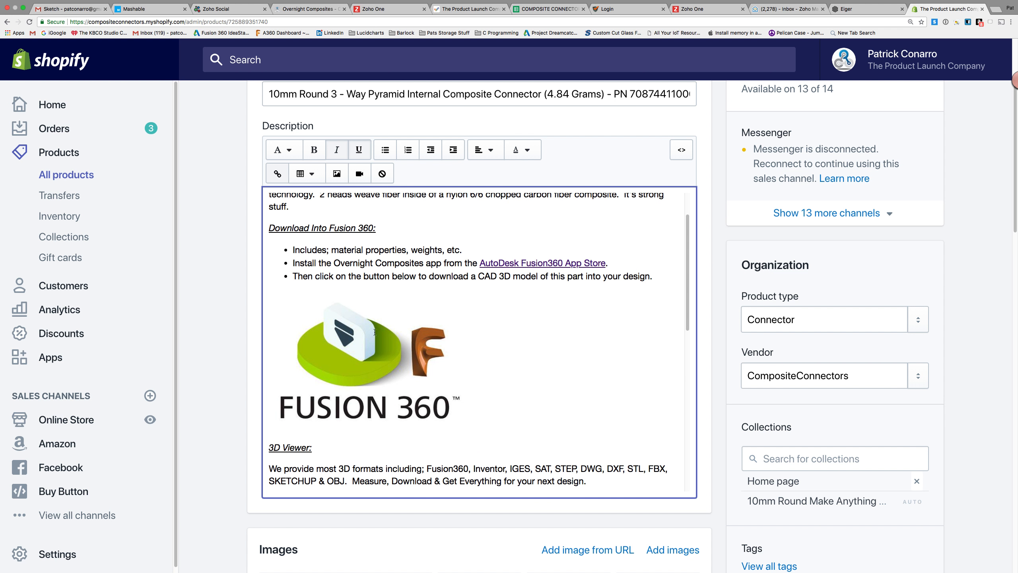
click(384, 346)
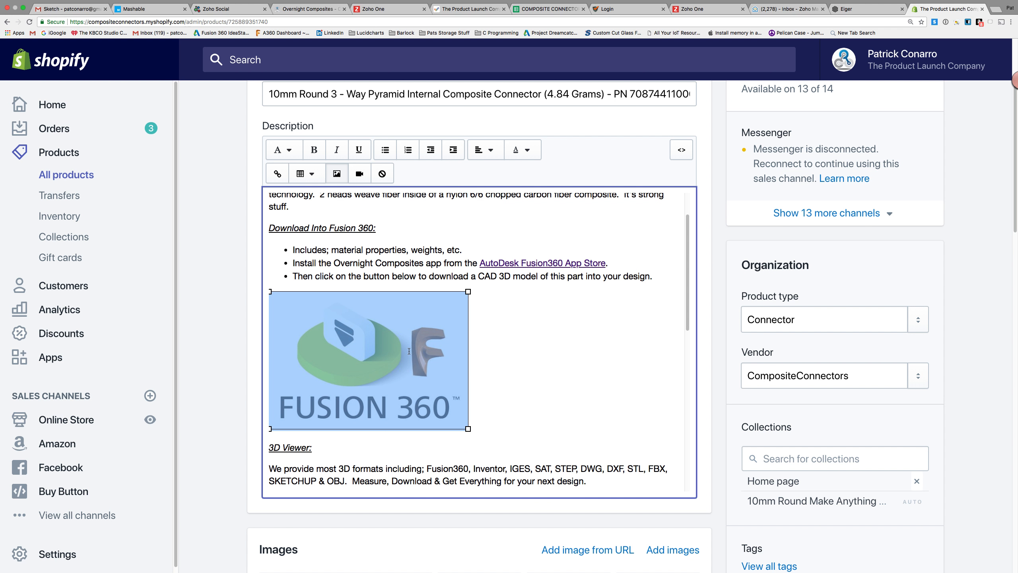
scroll(408, 351, up, 1)
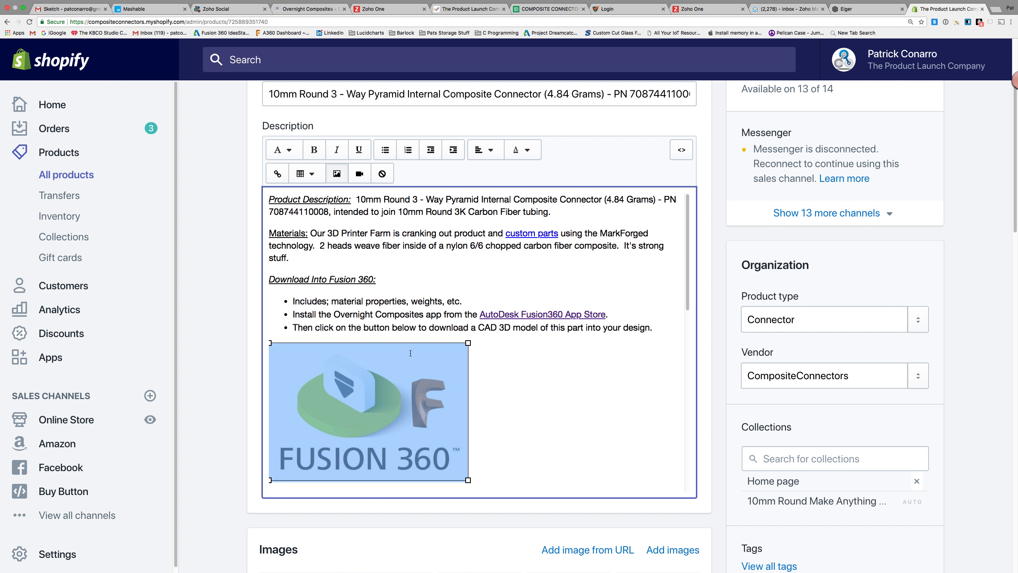
click(299, 9)
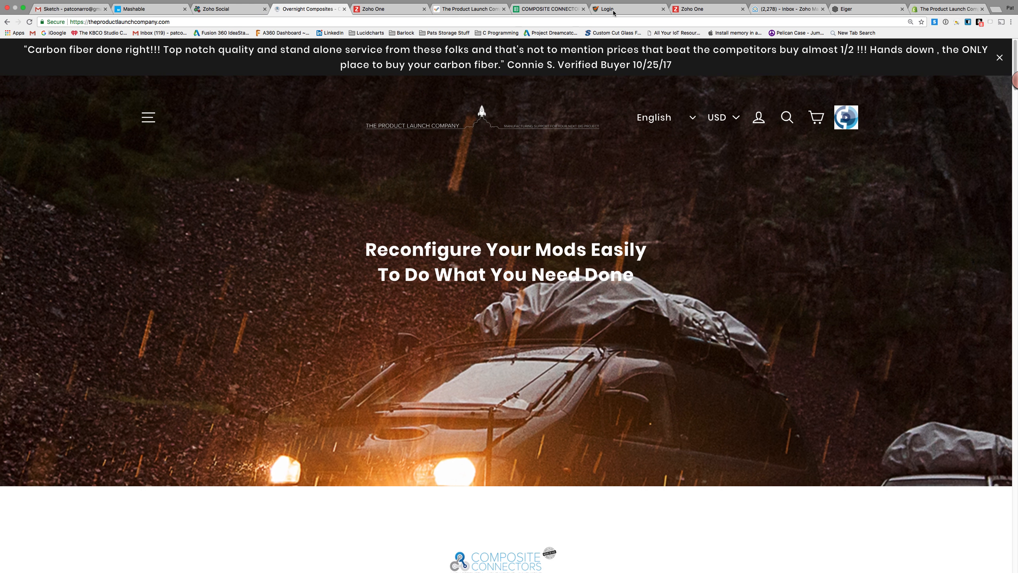
mouse_move(705, 563)
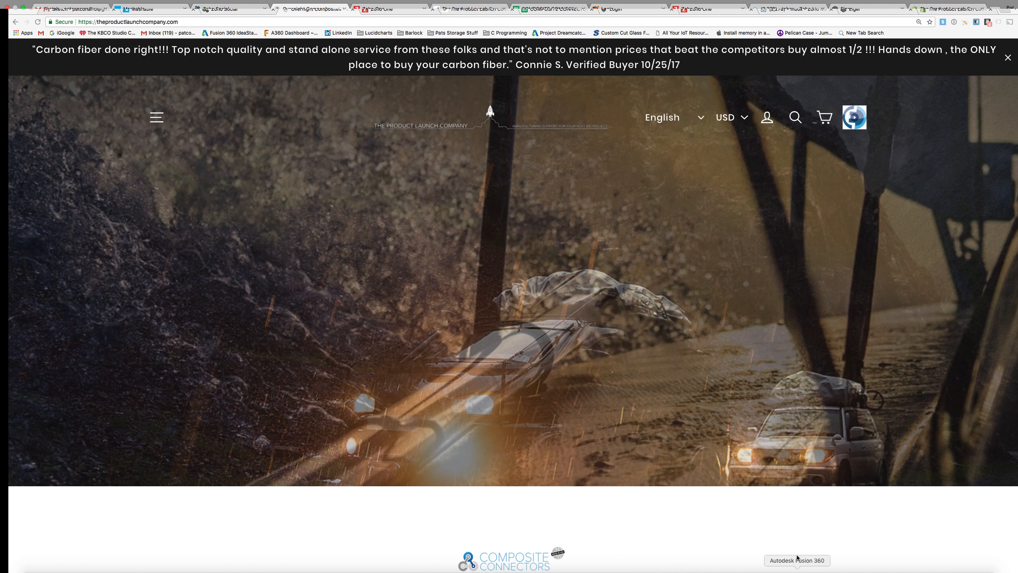
click(797, 558)
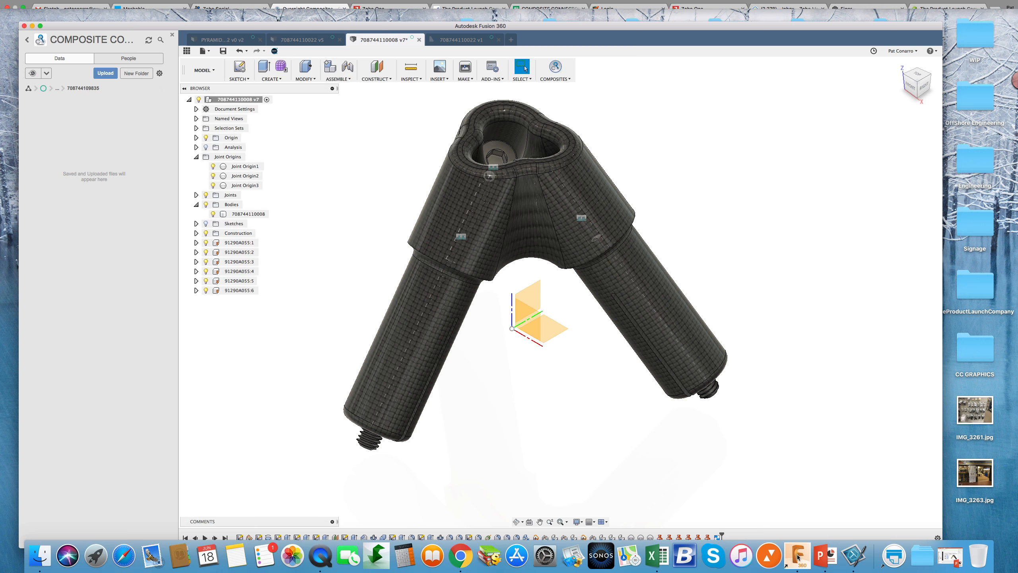
right_click(233, 100)
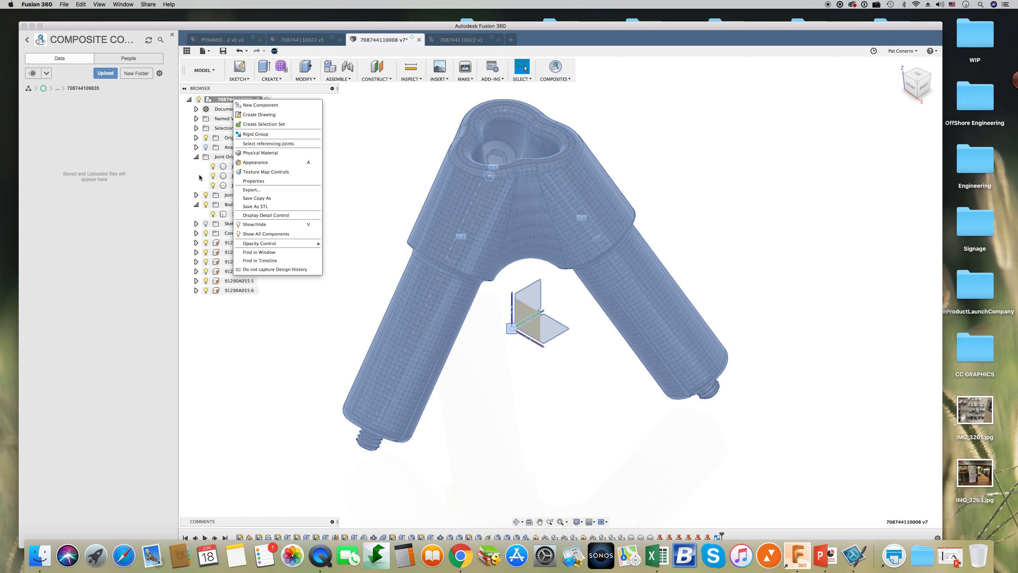
click(357, 134)
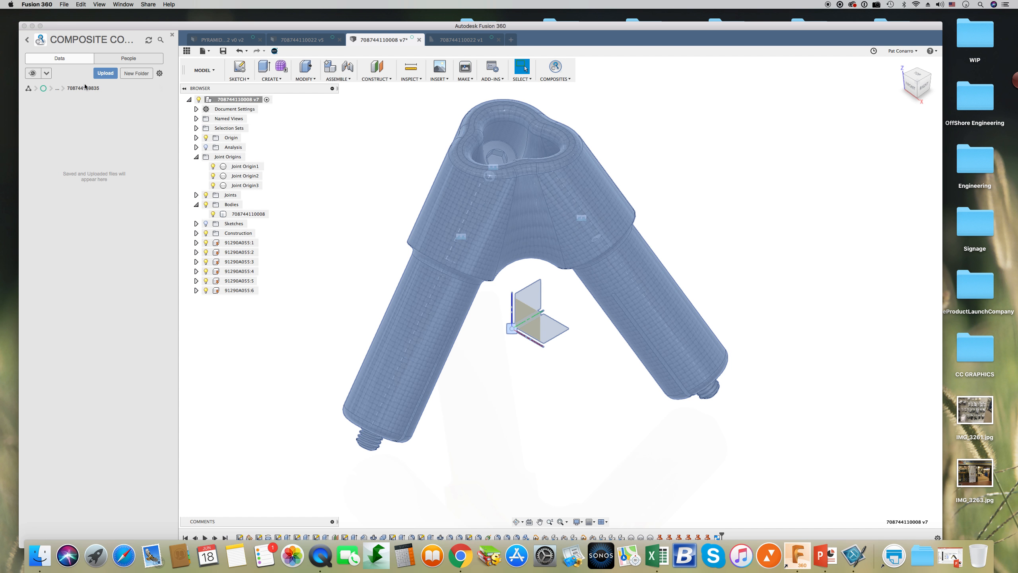
click(58, 89)
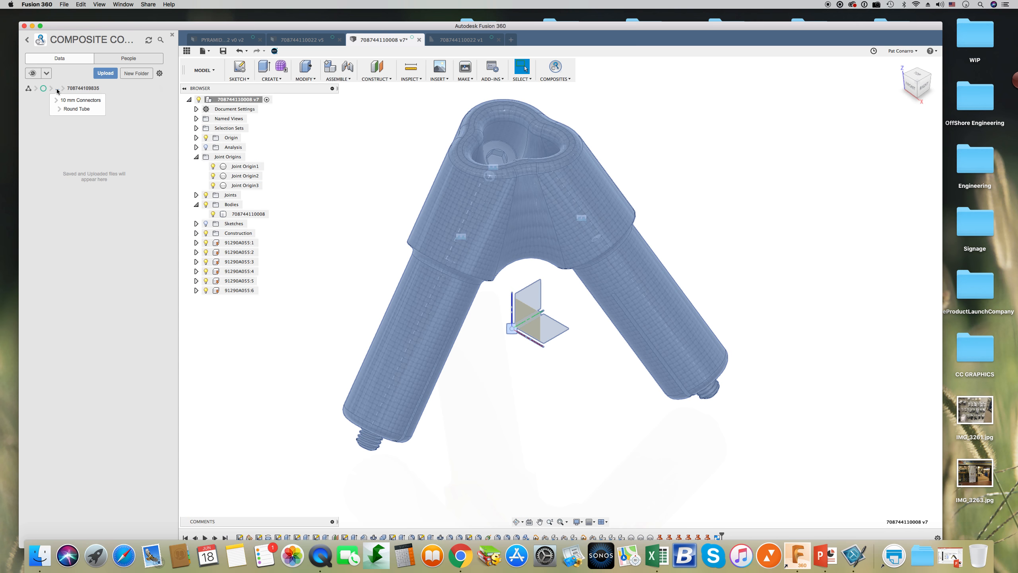
click(68, 108)
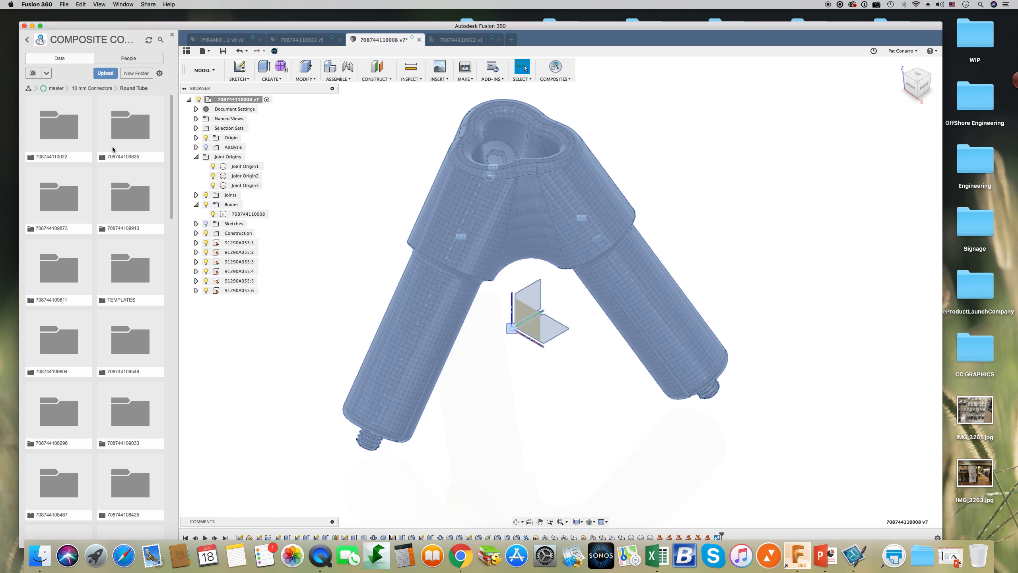
click(70, 137)
double_click(61, 134)
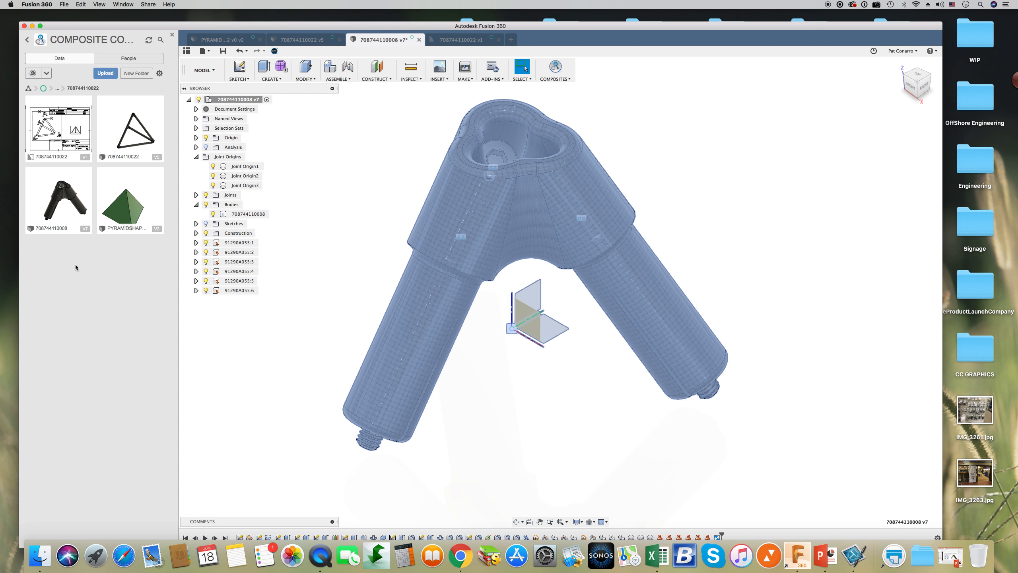
click(78, 182)
right_click(78, 182)
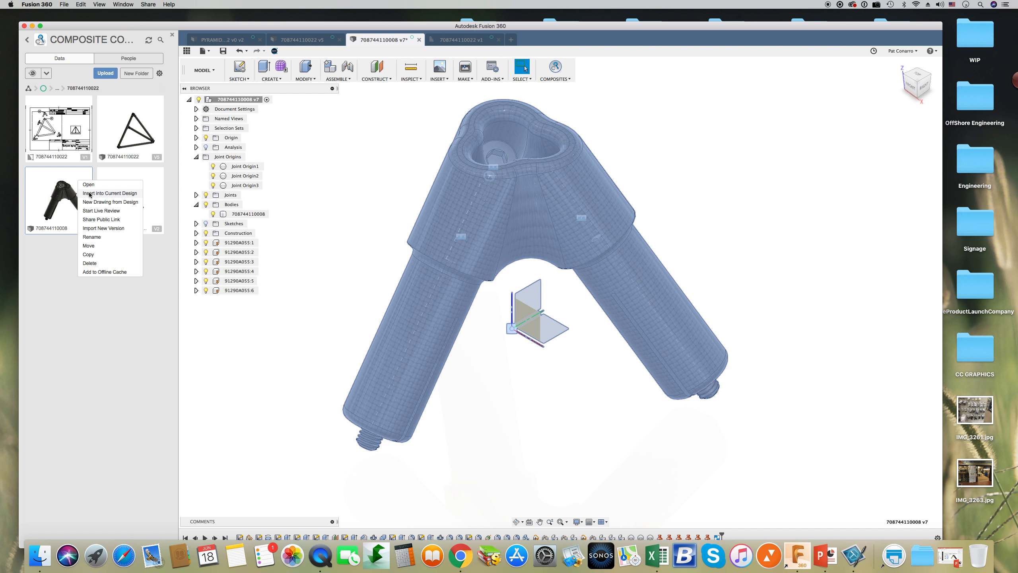
click(103, 220)
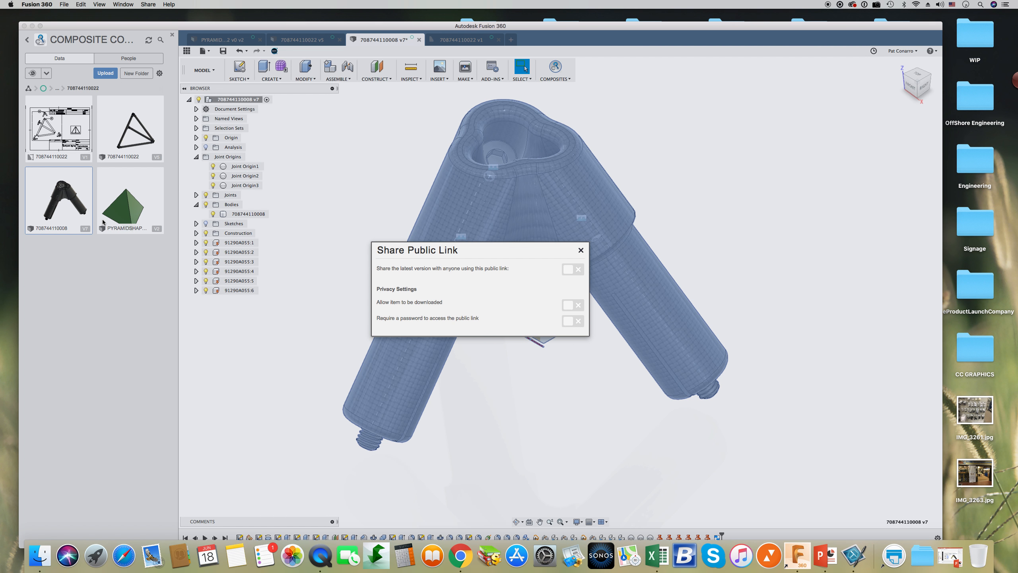
click(568, 271)
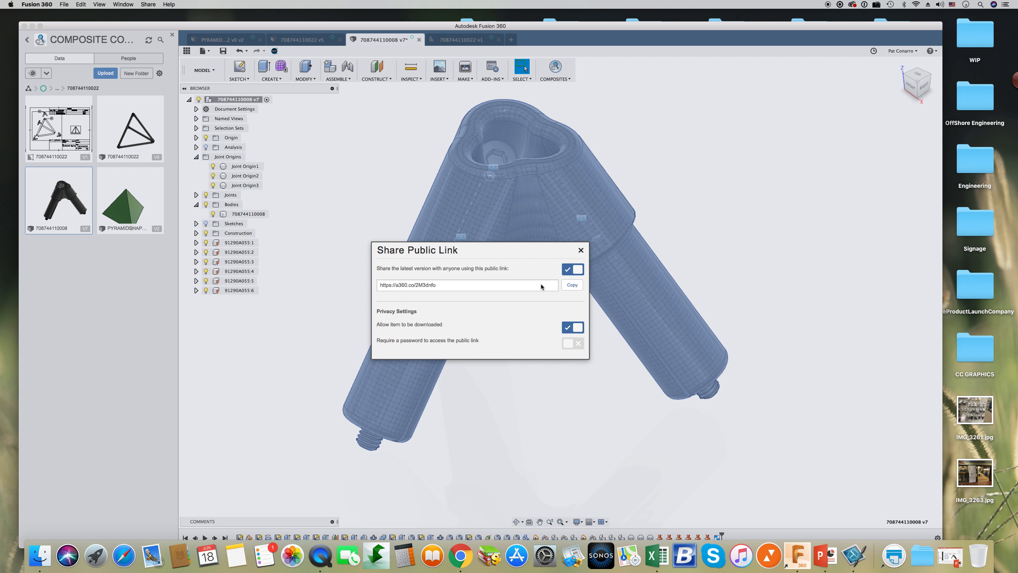
click(571, 285)
click(570, 286)
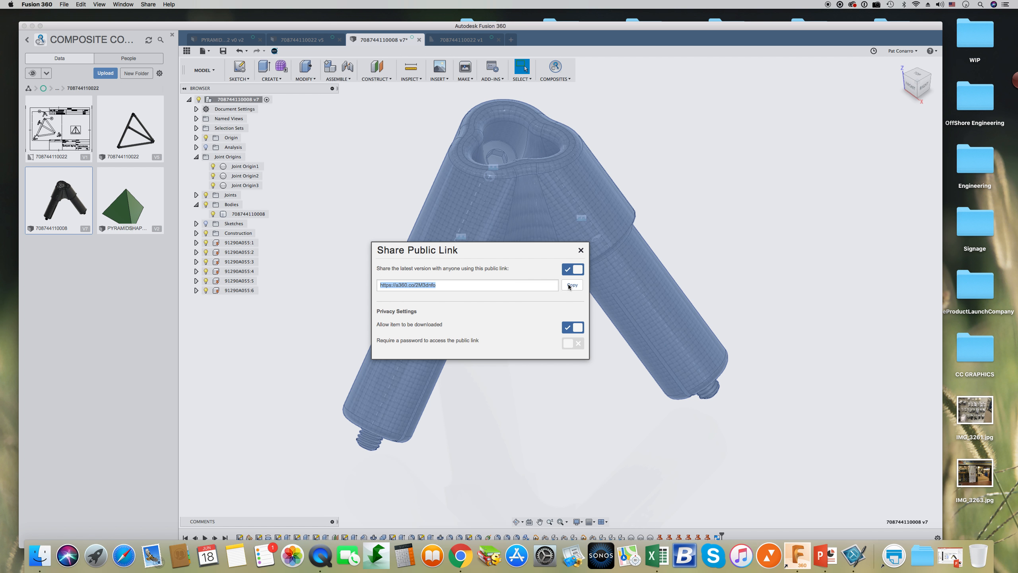
click(569, 328)
click(569, 329)
click(581, 250)
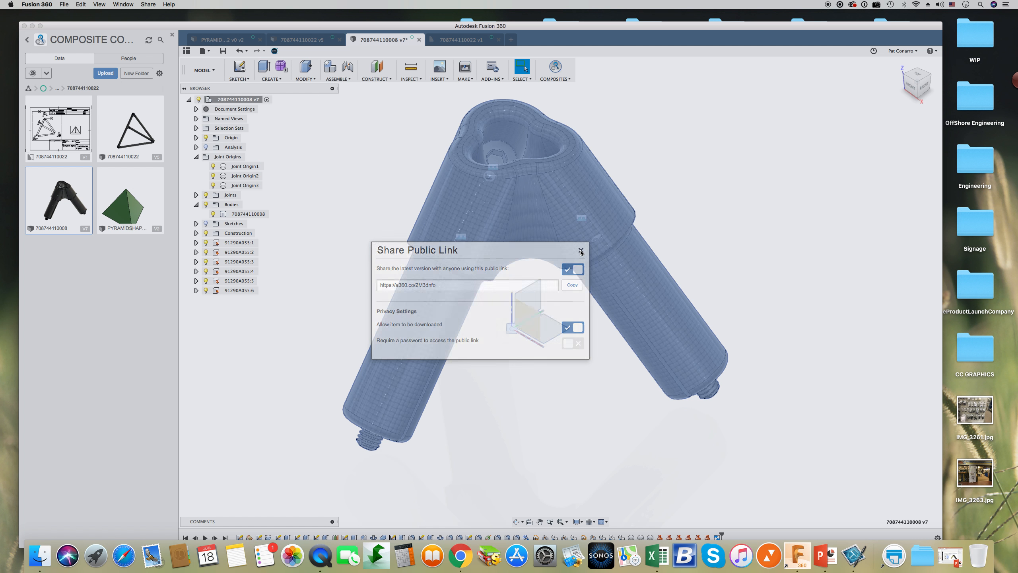
click(363, 188)
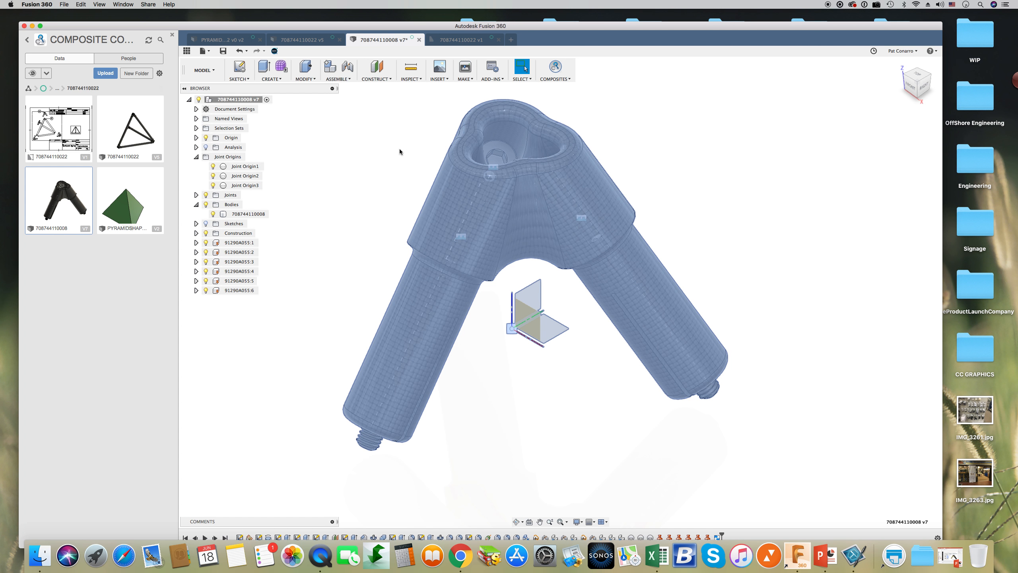
click(466, 555)
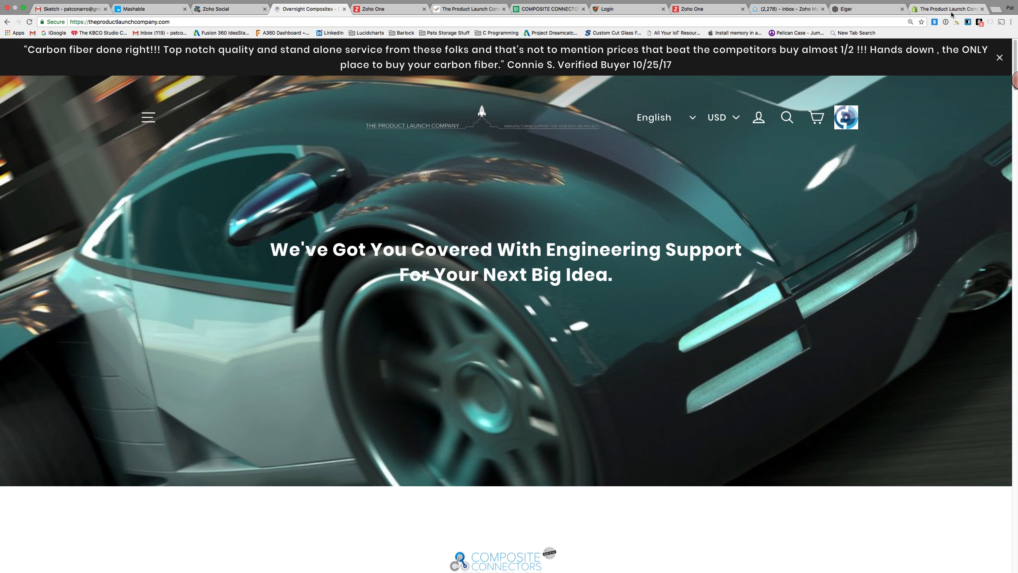
click(945, 9)
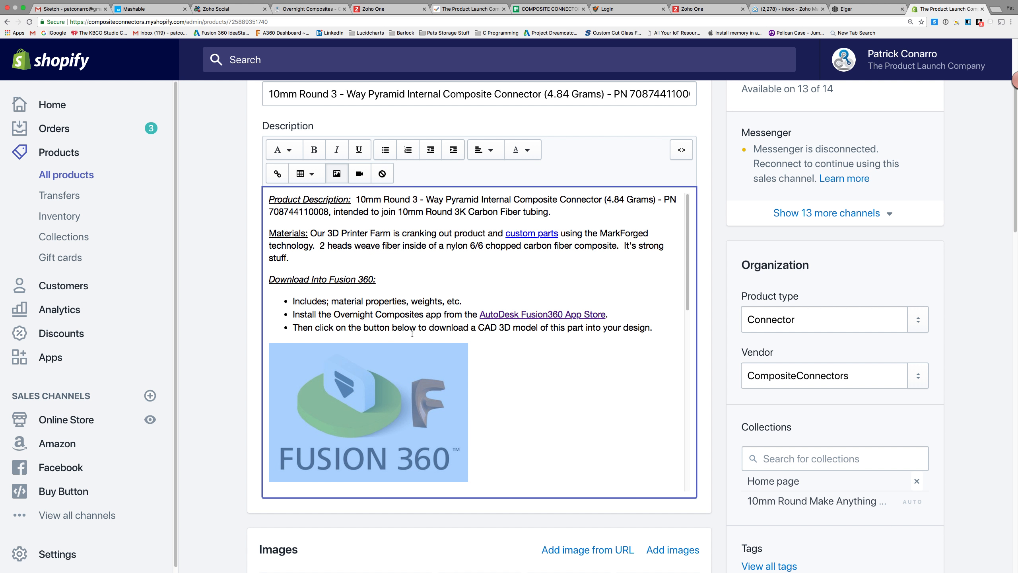
scroll(373, 420, down, 3)
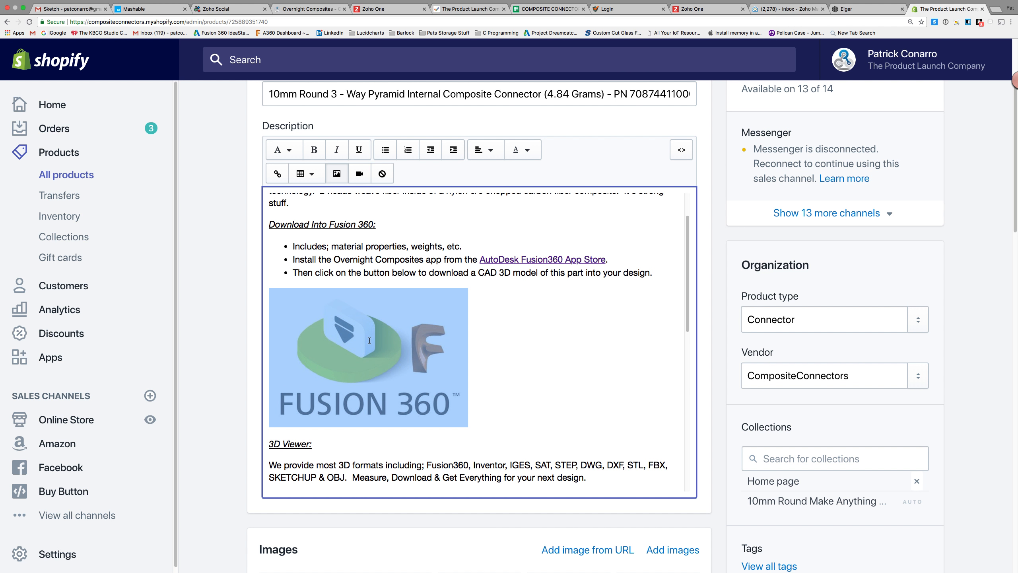
scroll(369, 341, down, 5)
click(359, 381)
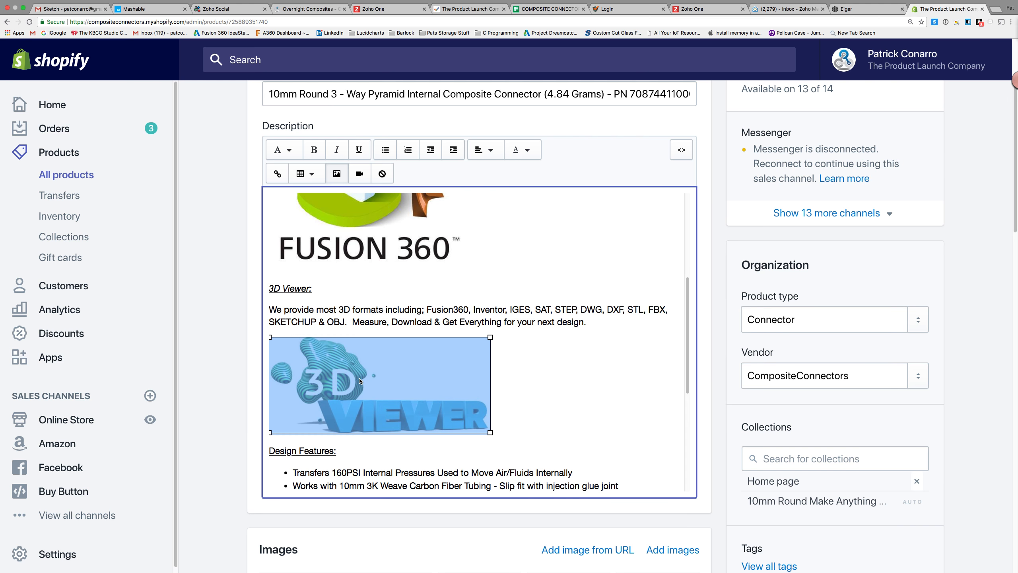
right_click(360, 381)
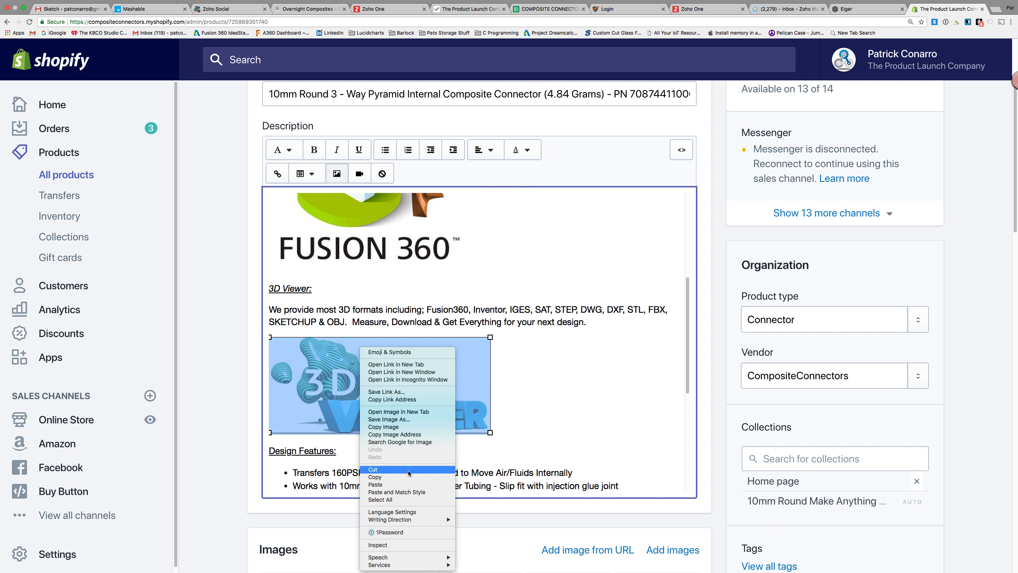
click(309, 385)
click(283, 150)
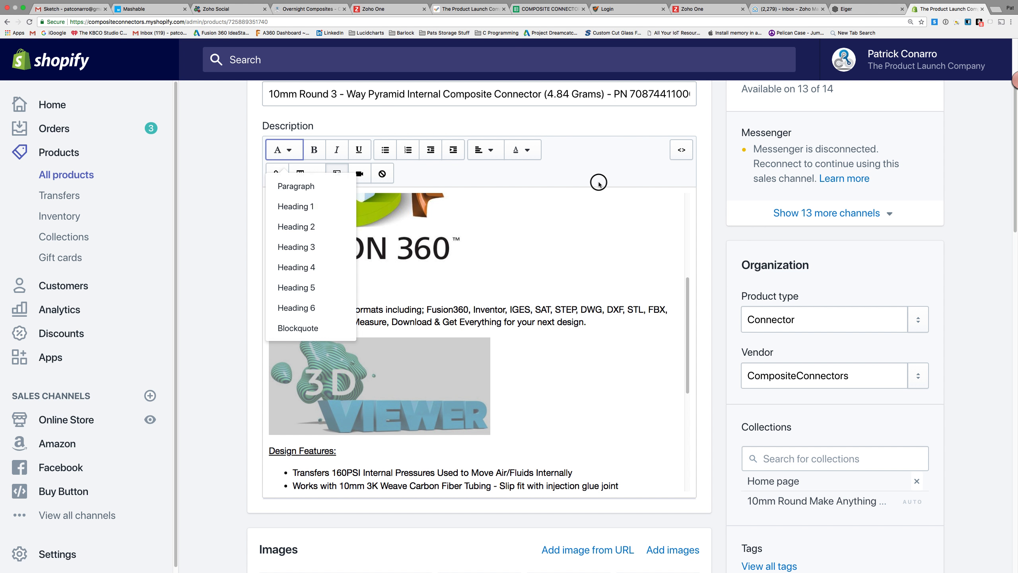
click(276, 175)
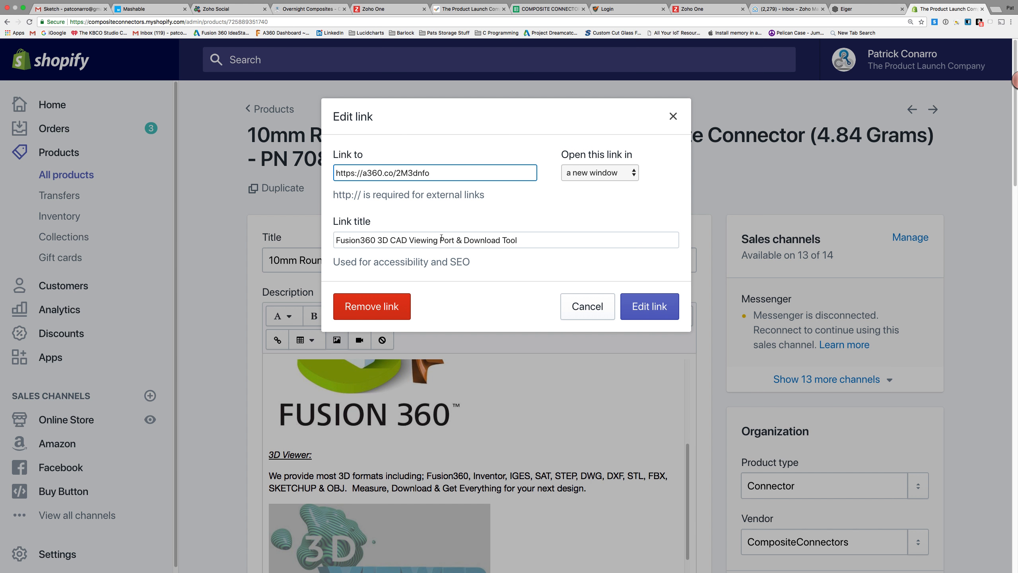
click(642, 307)
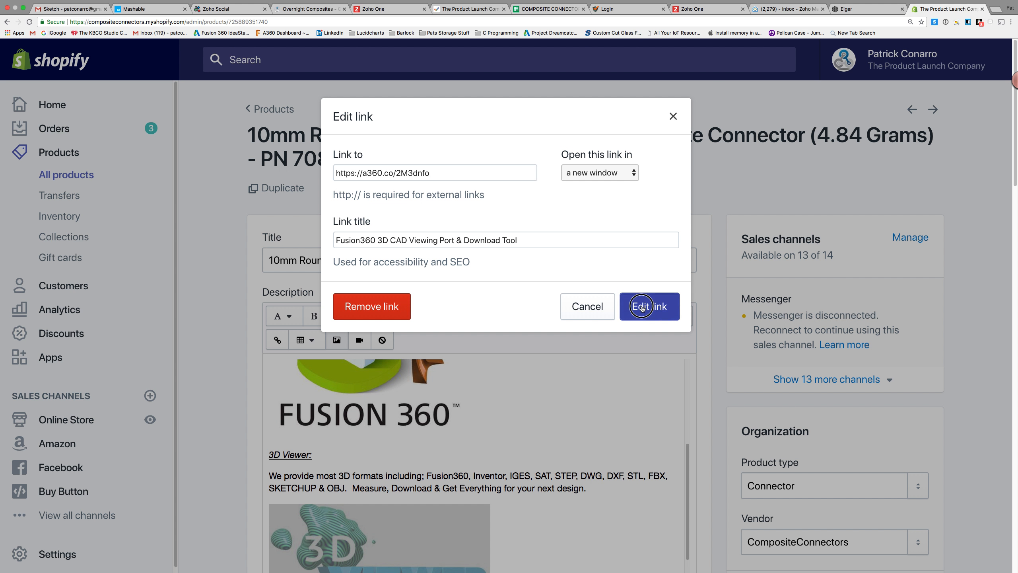
click(925, 66)
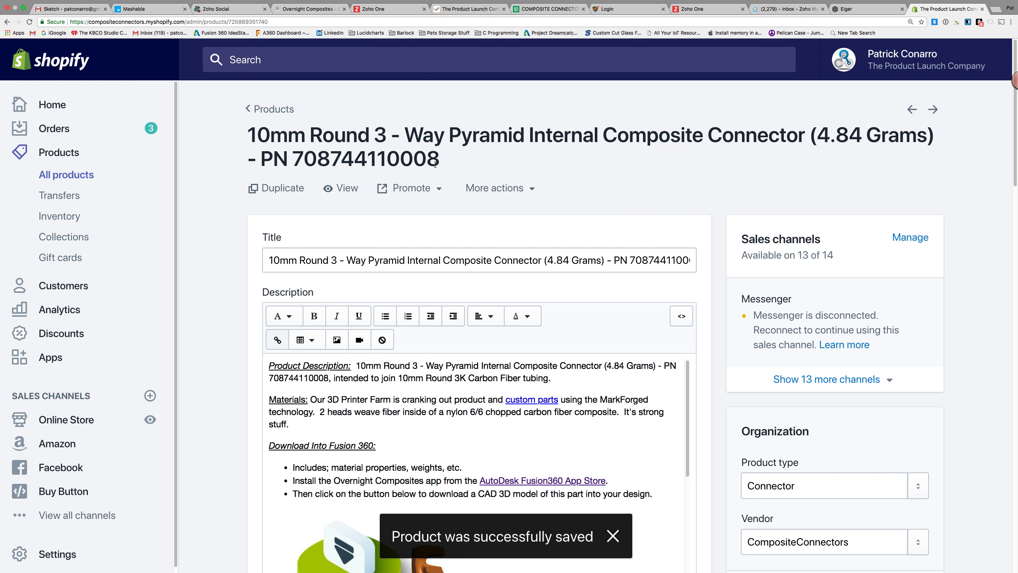
drag(440, 161, 294, 155)
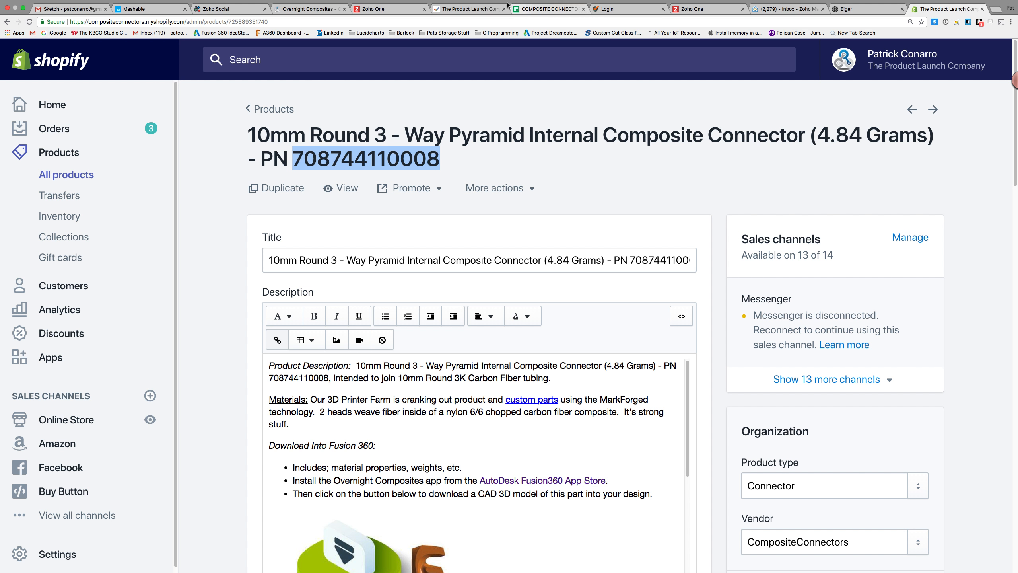
click(464, 9)
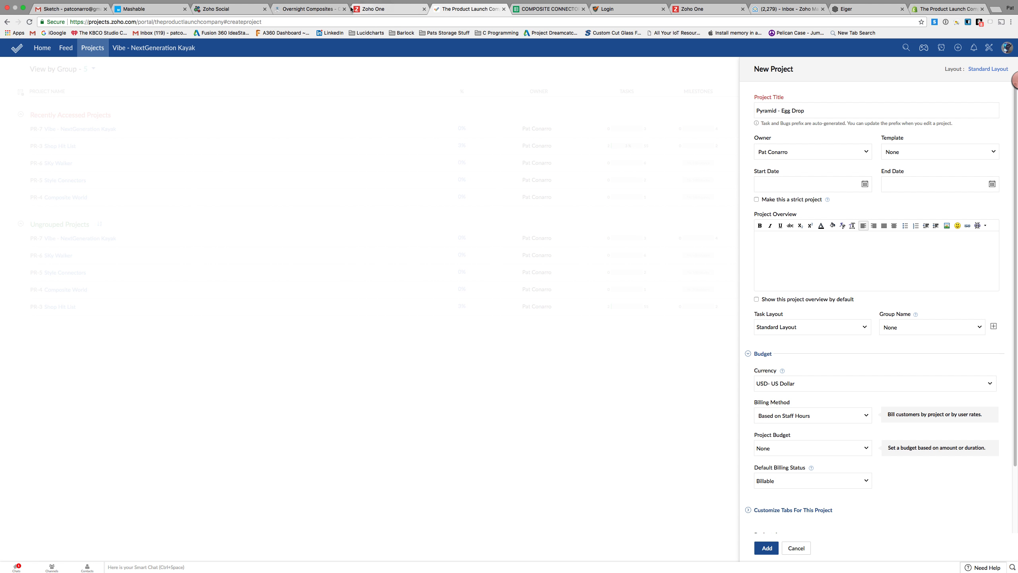
click(308, 8)
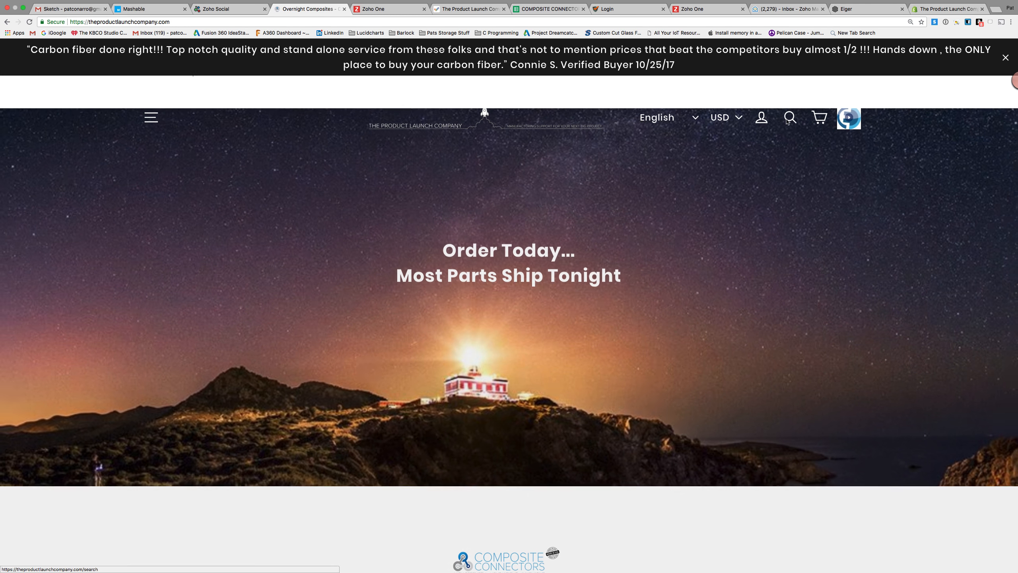
click(787, 117)
key(super+v)
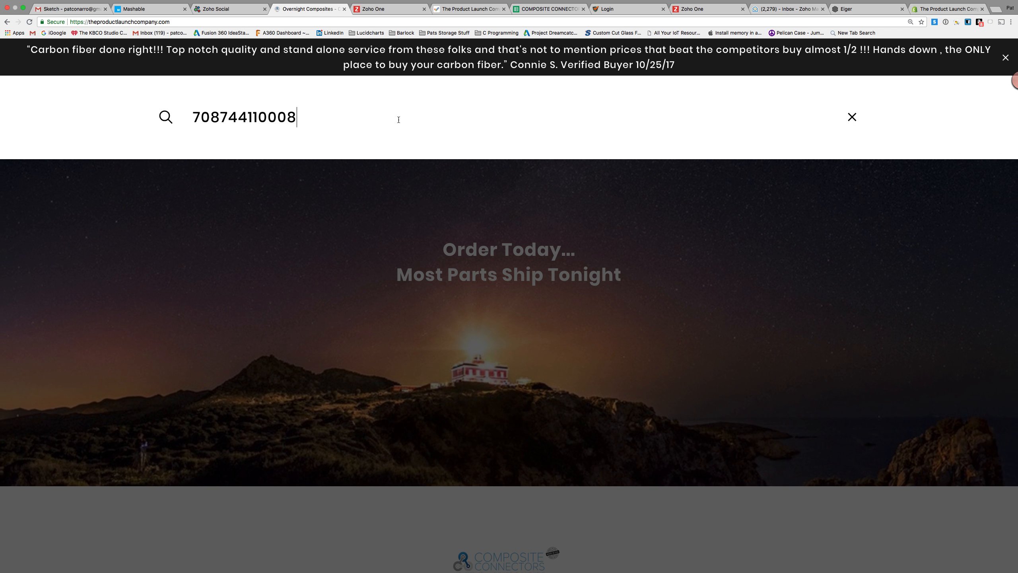
key(Return)
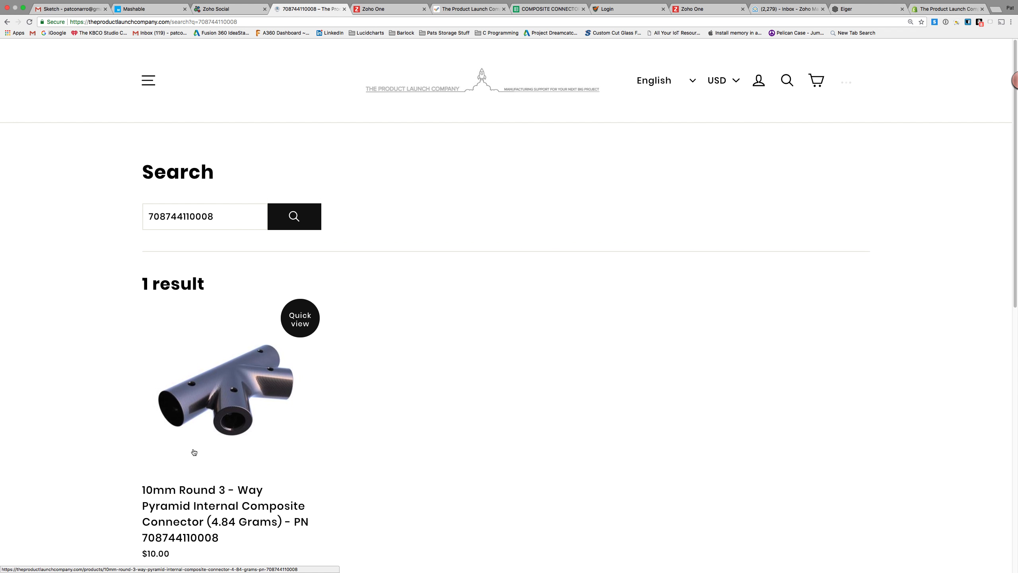
Open the storefront page of the 10mm Round 3 - Way Pyramid connector and follow its description link to the 3D viewer.
scroll(224, 357, down, 2)
scroll(227, 358, up, 1)
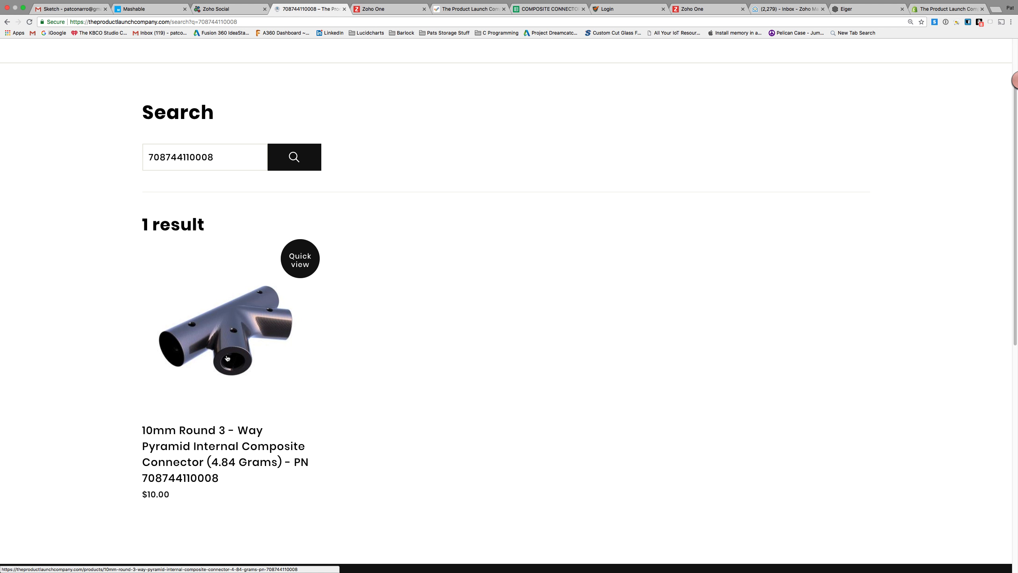
click(248, 344)
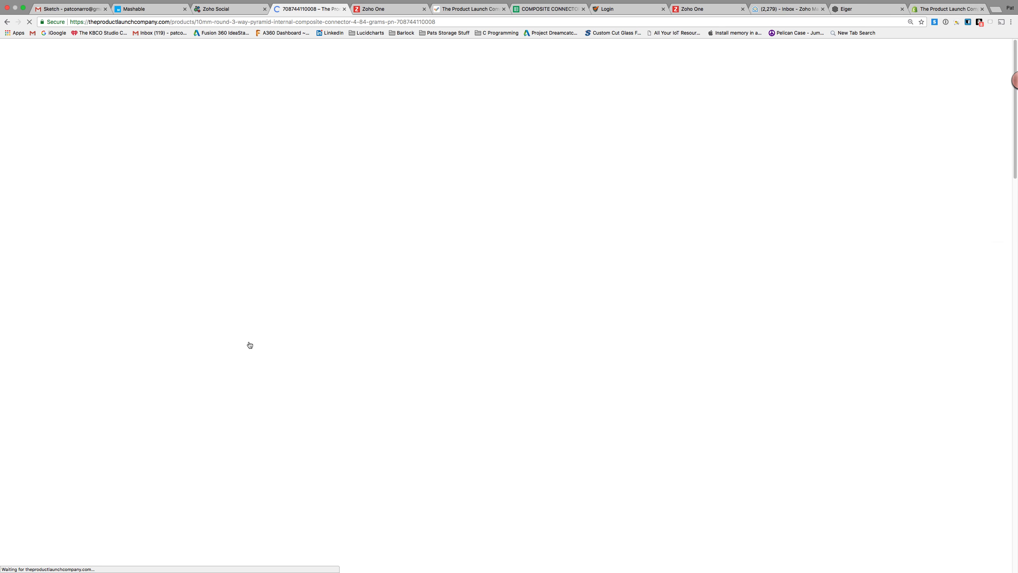
scroll(441, 353, down, 13)
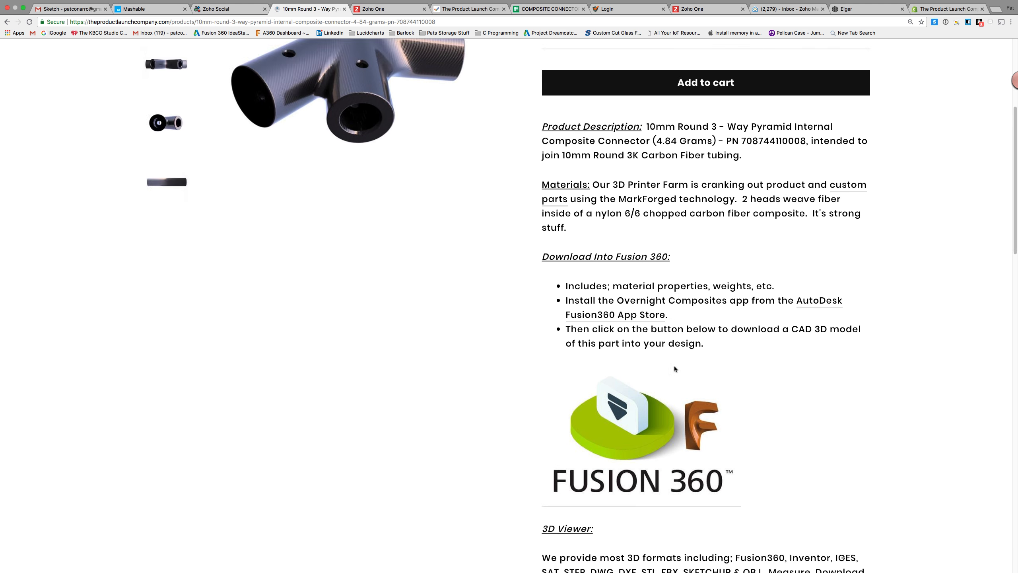
click(619, 413)
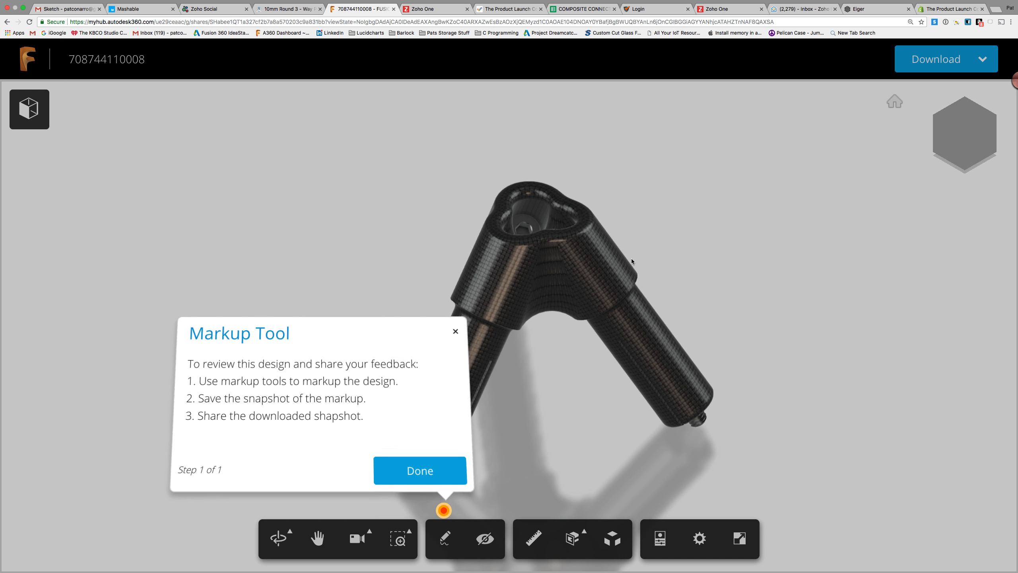
Dismiss the Markup Tool introduction, orbit the connector in the 3D viewer, and check the available download formats.
click(412, 475)
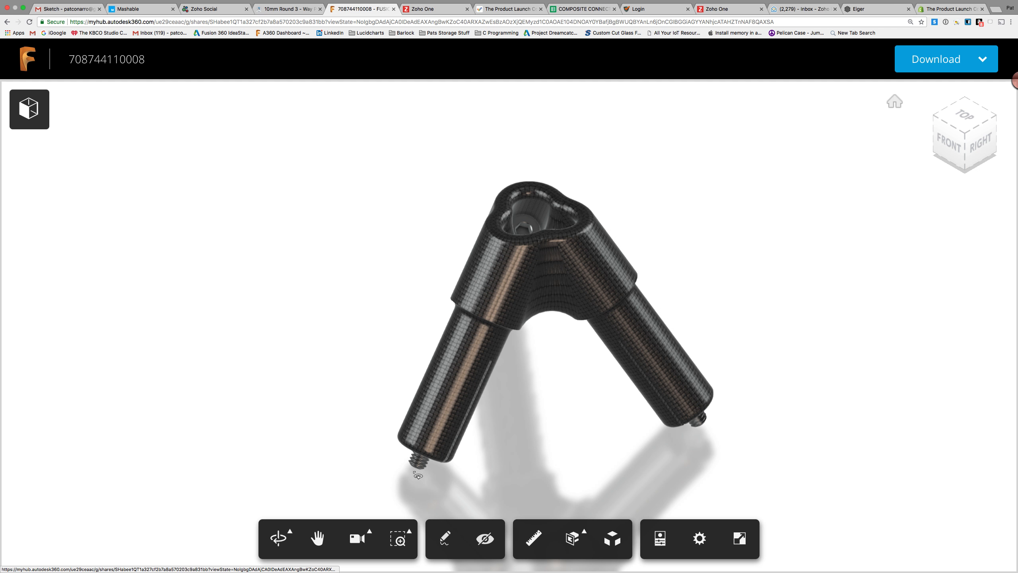
drag(588, 355, 559, 350)
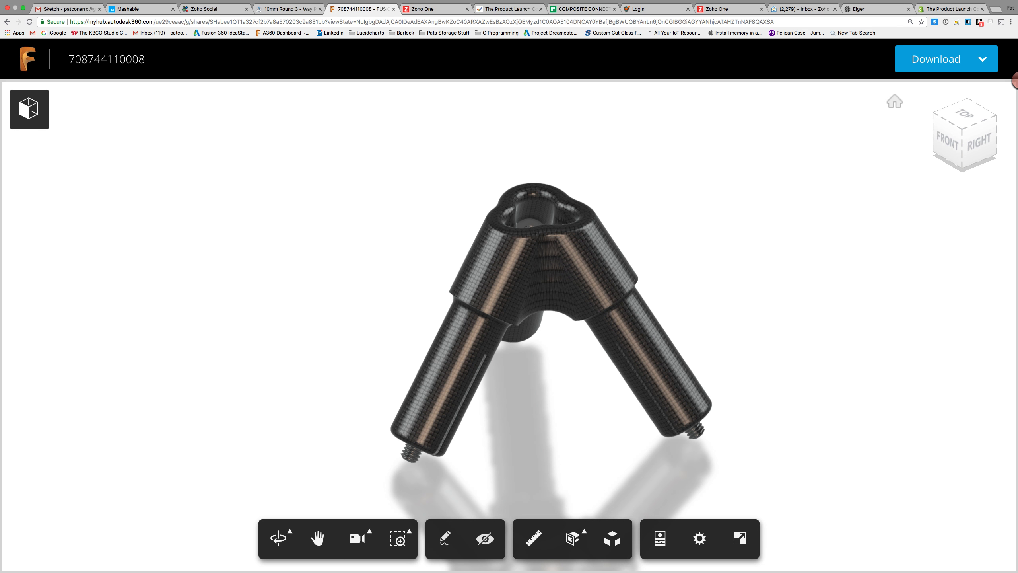
click(979, 60)
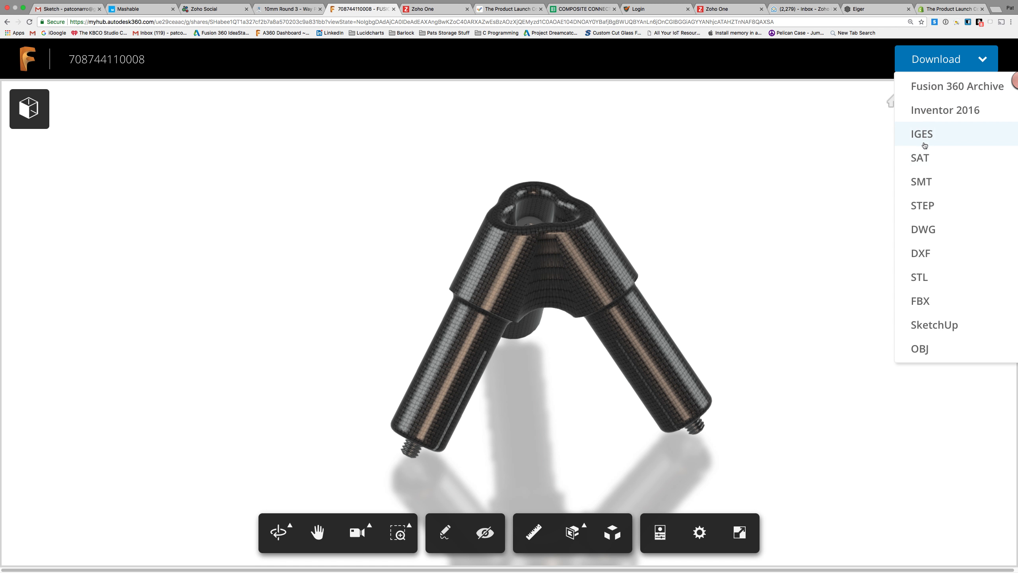
mouse_move(711, 244)
mouse_down()
mouse_move(470, 221)
mouse_move(465, 238)
mouse_move(700, 265)
mouse_move(702, 243)
mouse_up()
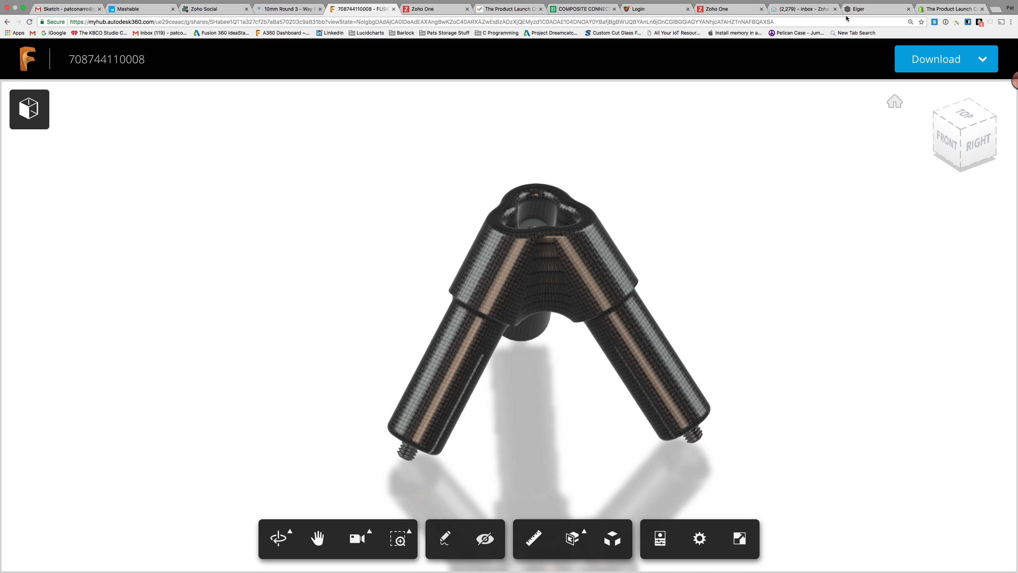
Return to the Shopify product editor and review the Fusion 360 download section and its image in the description.
click(944, 9)
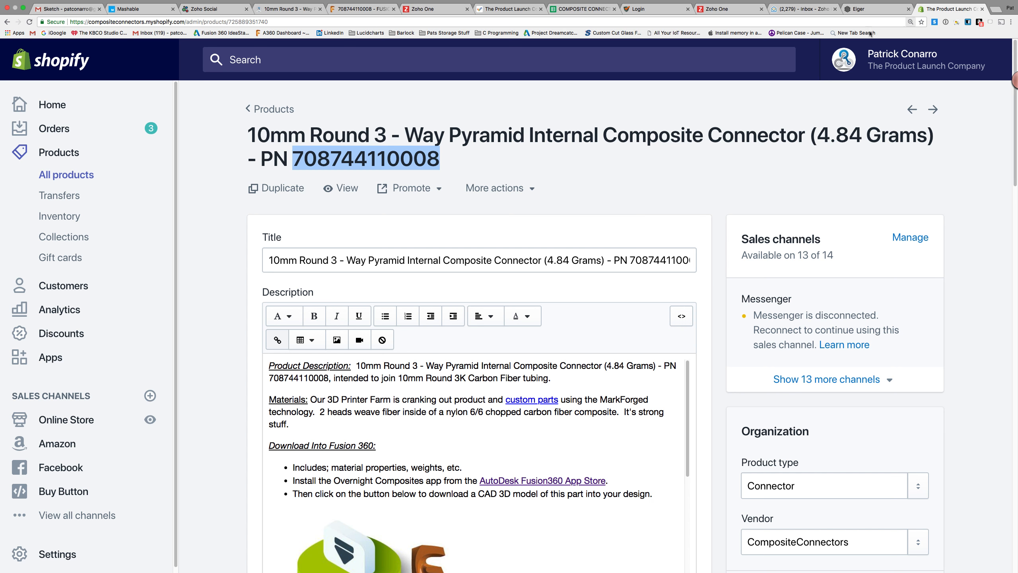
scroll(521, 381, down, 3)
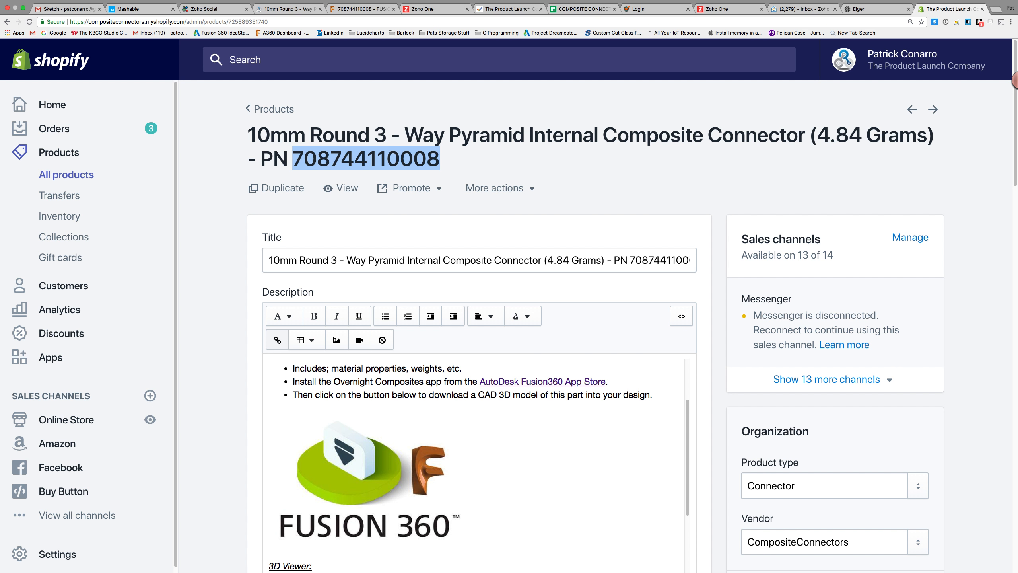
scroll(1009, 176, down, 6)
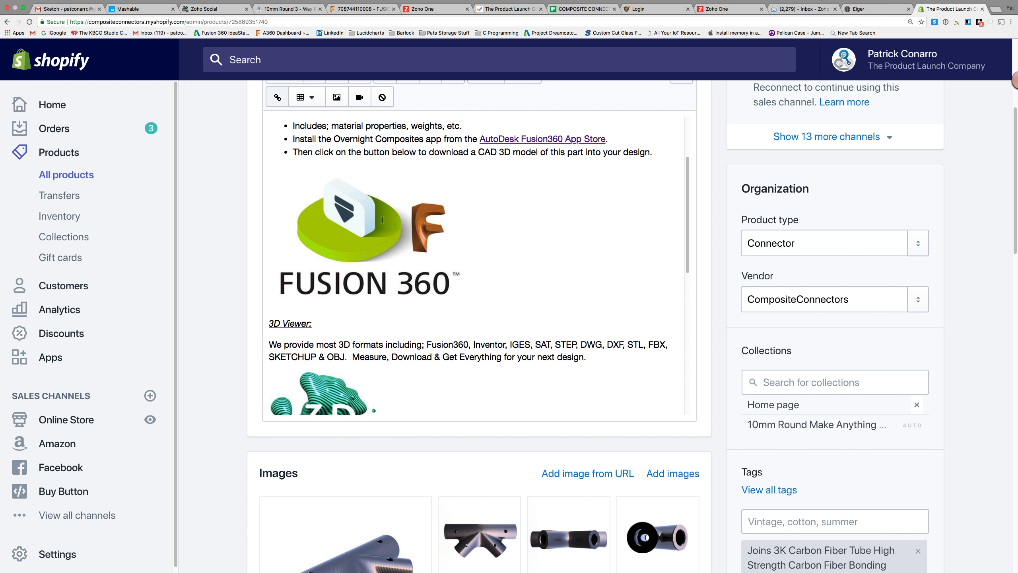
click(386, 239)
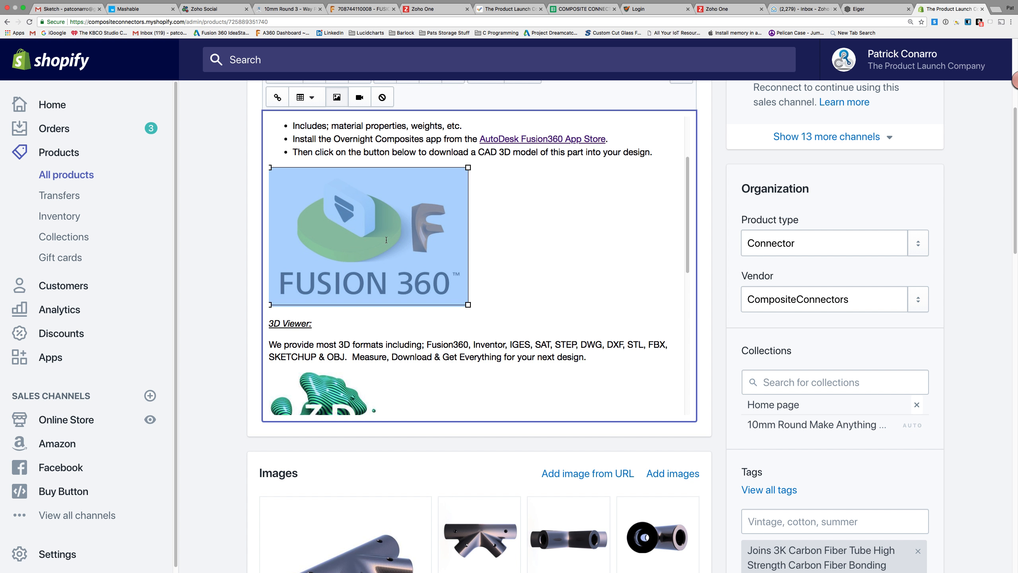
click(521, 236)
scroll(521, 236, up, 2)
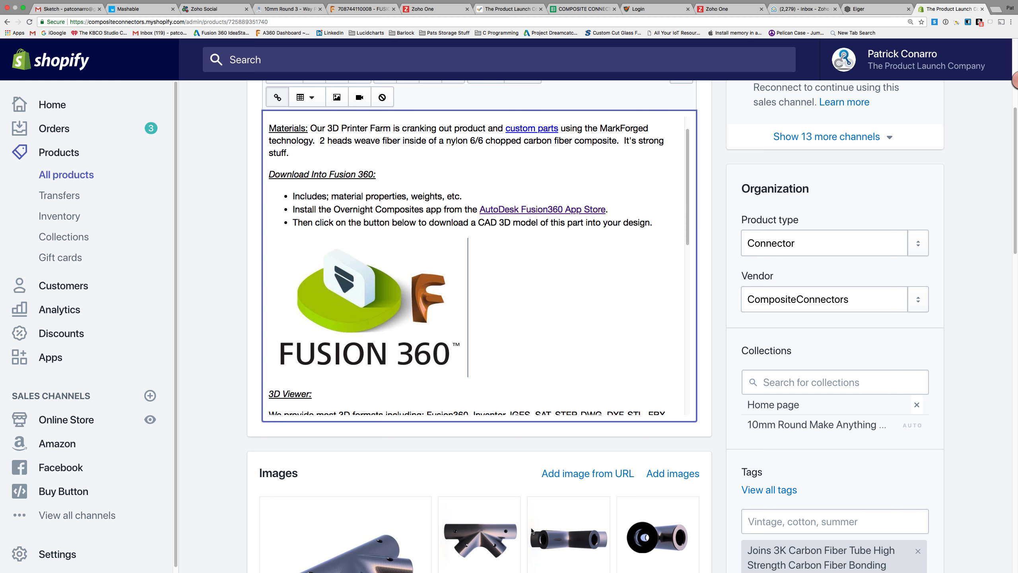
Switch to Fusion 360 and look through the Composites add-in commands, including Checkout.
mouse_move(536, 571)
click(807, 557)
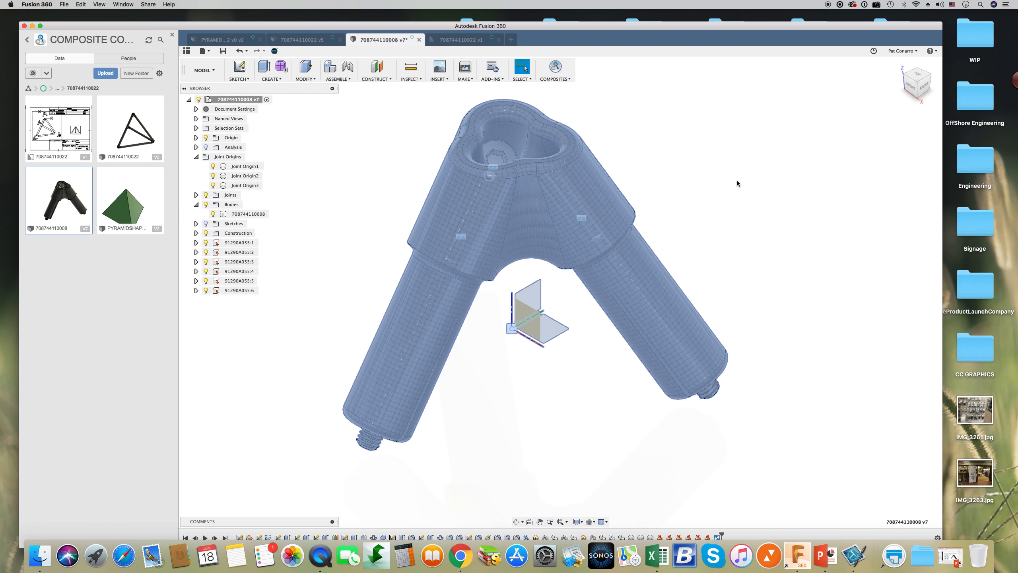
click(563, 79)
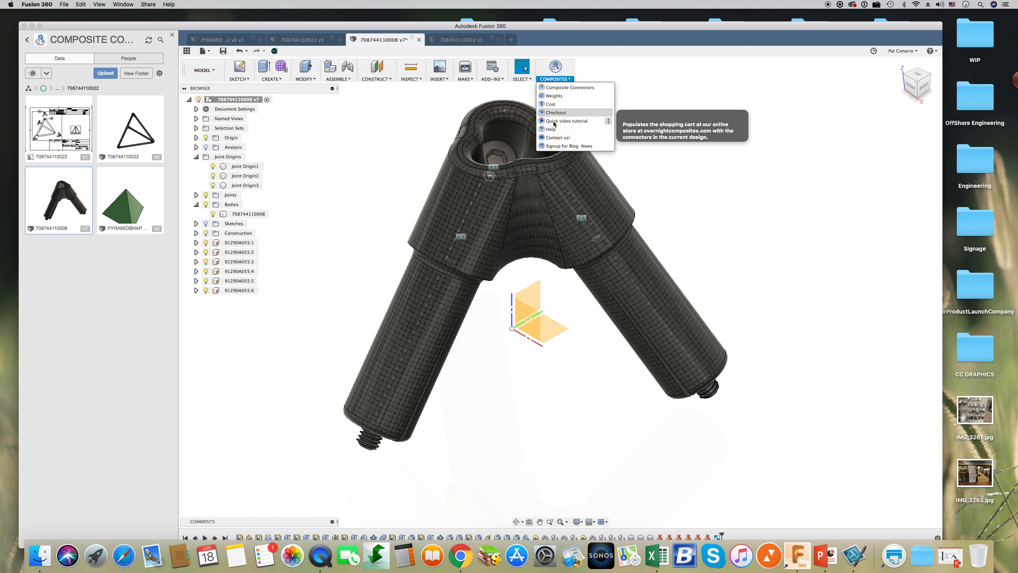
click(671, 126)
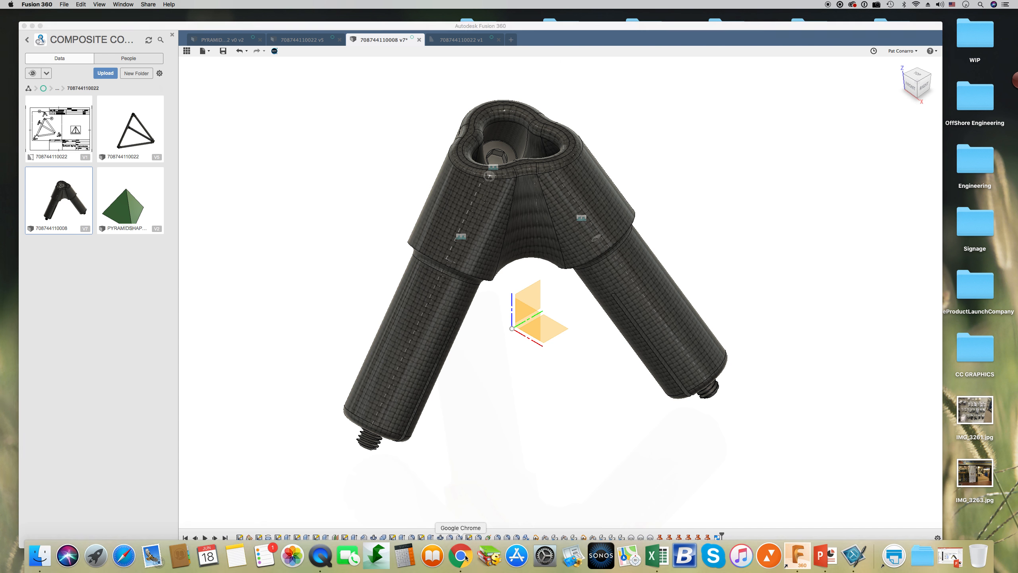
click(460, 555)
scroll(376, 195, up, 5)
scroll(401, 198, up, 5)
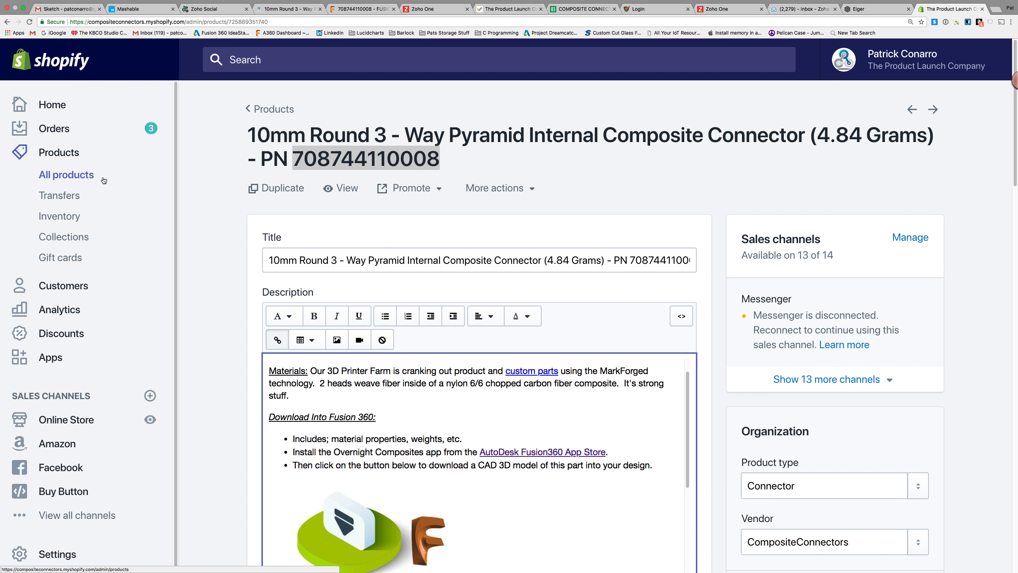
click(55, 129)
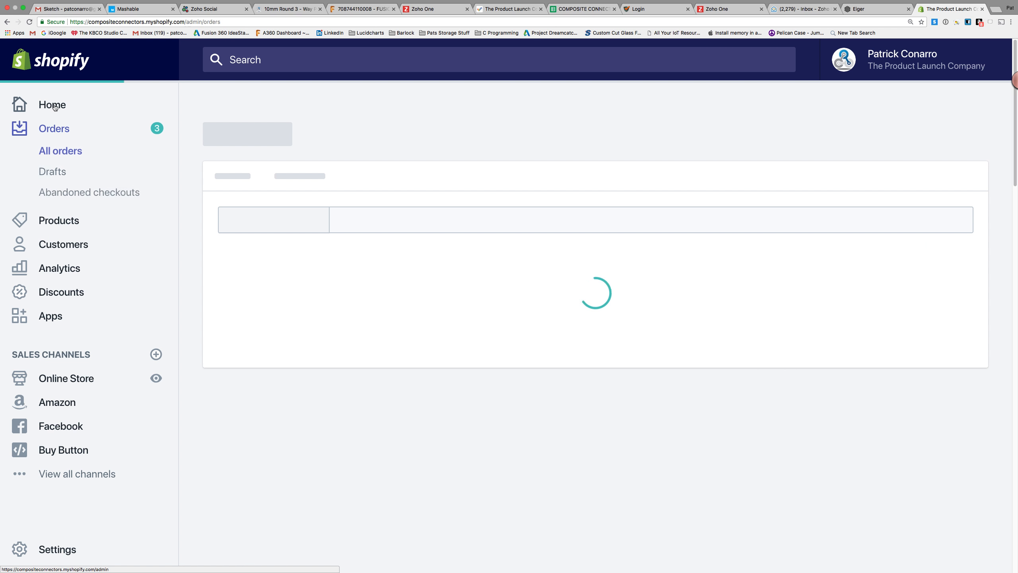
click(59, 221)
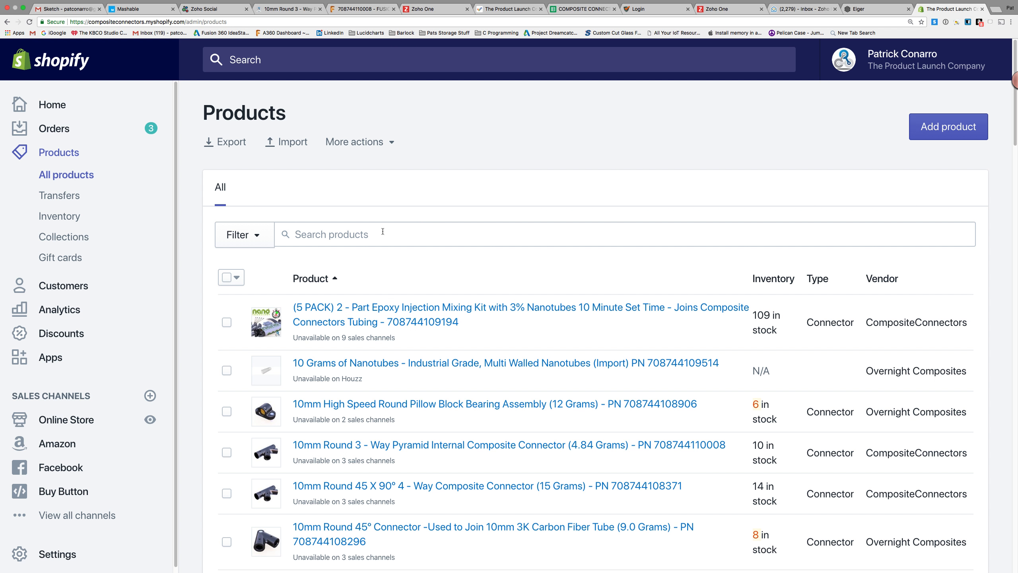
click(383, 232)
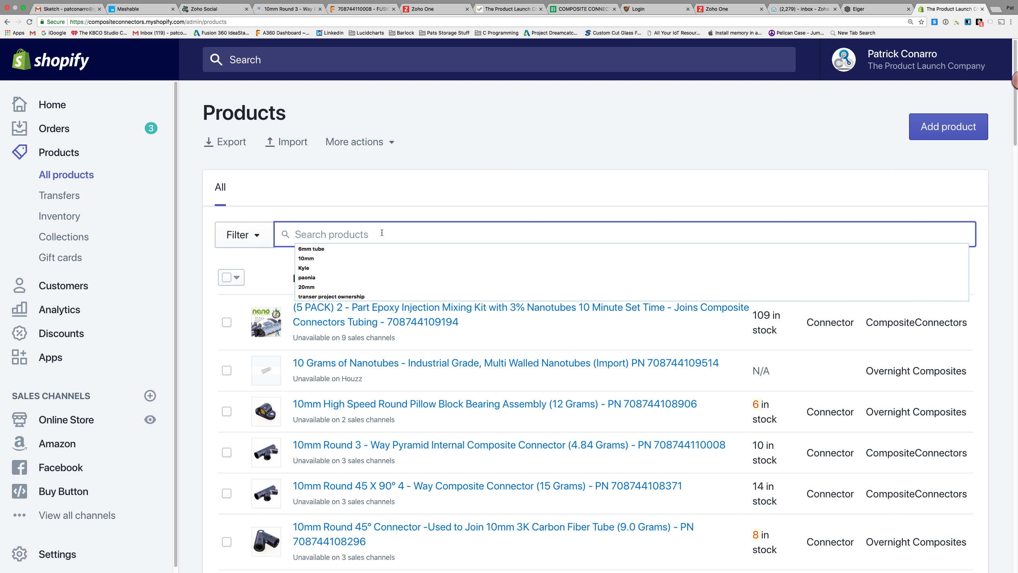
key(super+v)
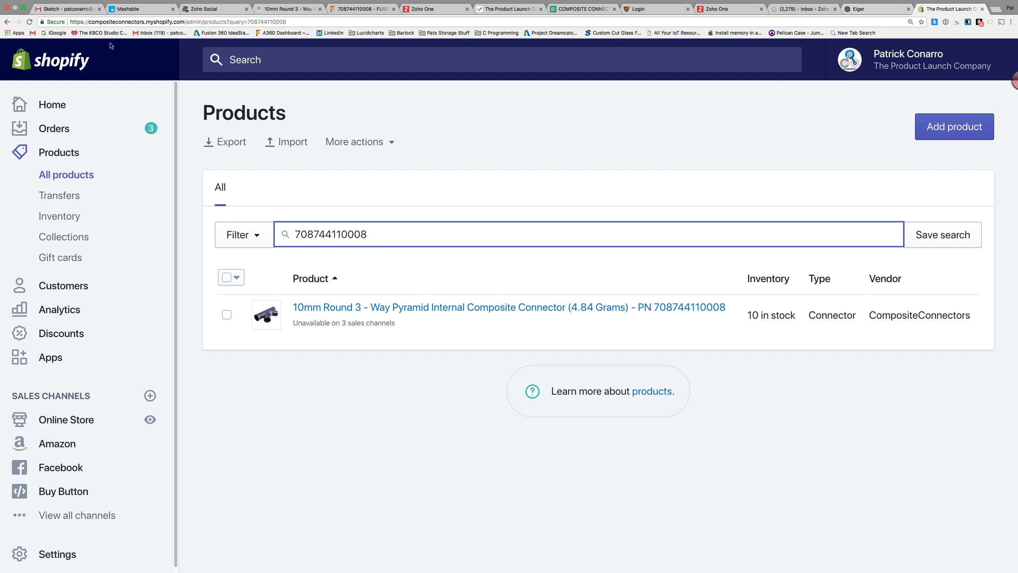
Switch to the Off Shore Workflow presentation in PowerPoint, go to slide 2, and preview its workflow step animations.
click(23, 8)
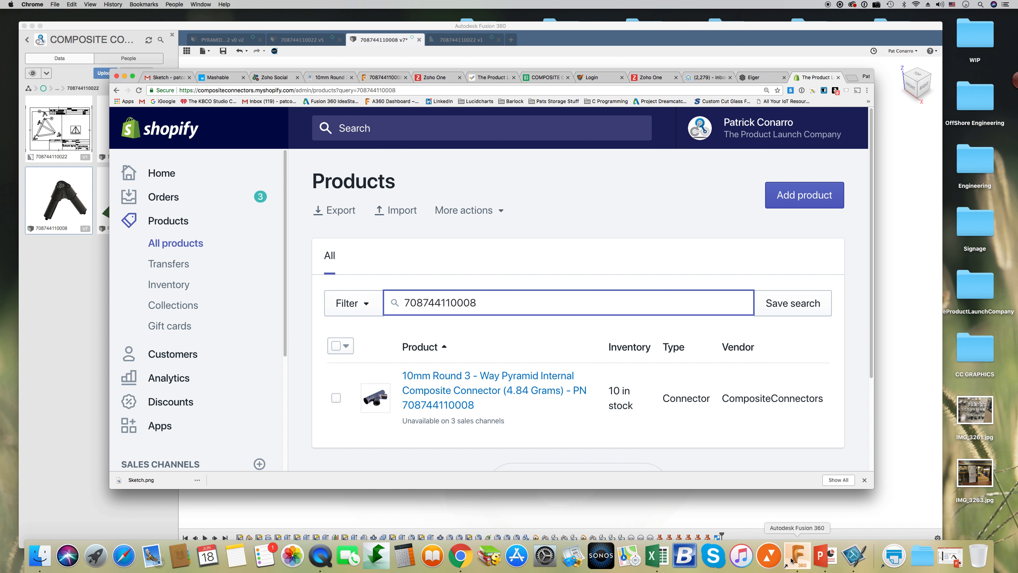
click(825, 559)
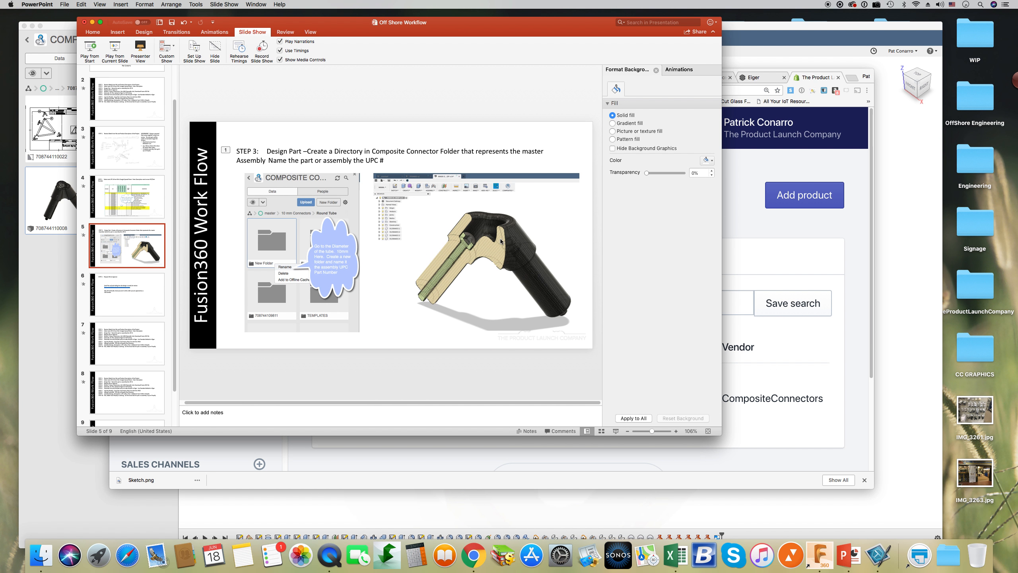
click(101, 22)
click(54, 96)
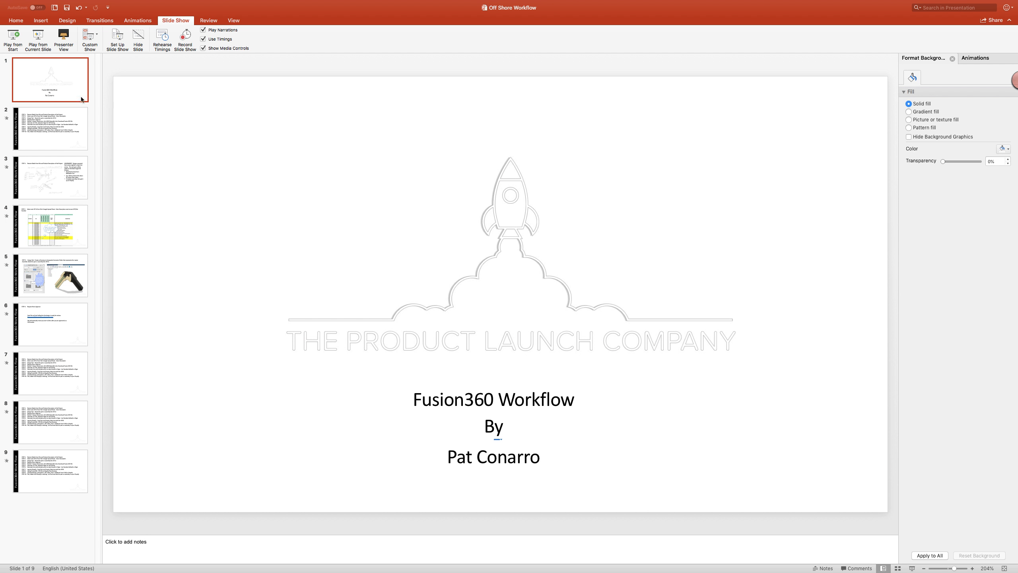
click(34, 137)
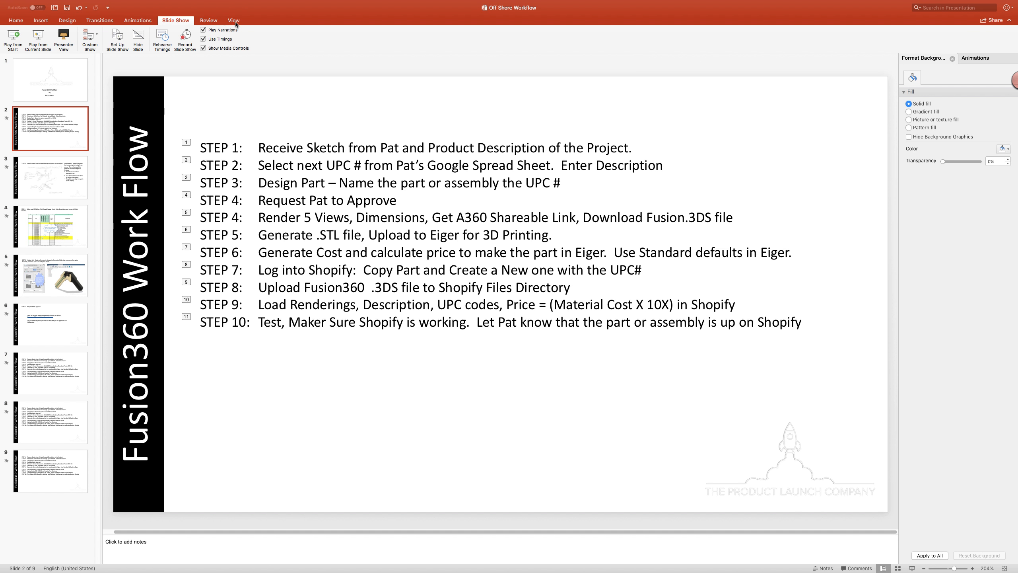
click(134, 22)
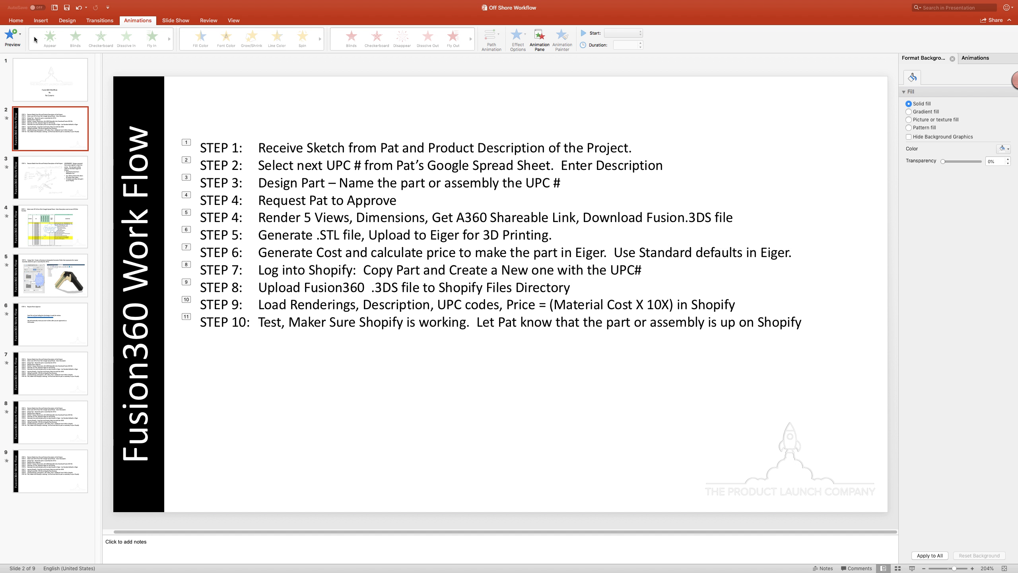
click(11, 35)
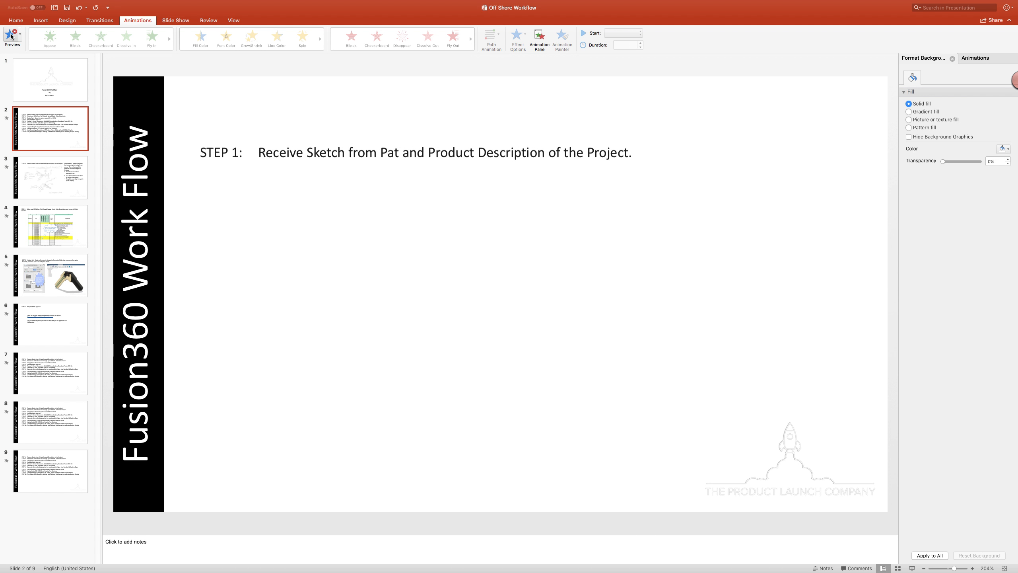